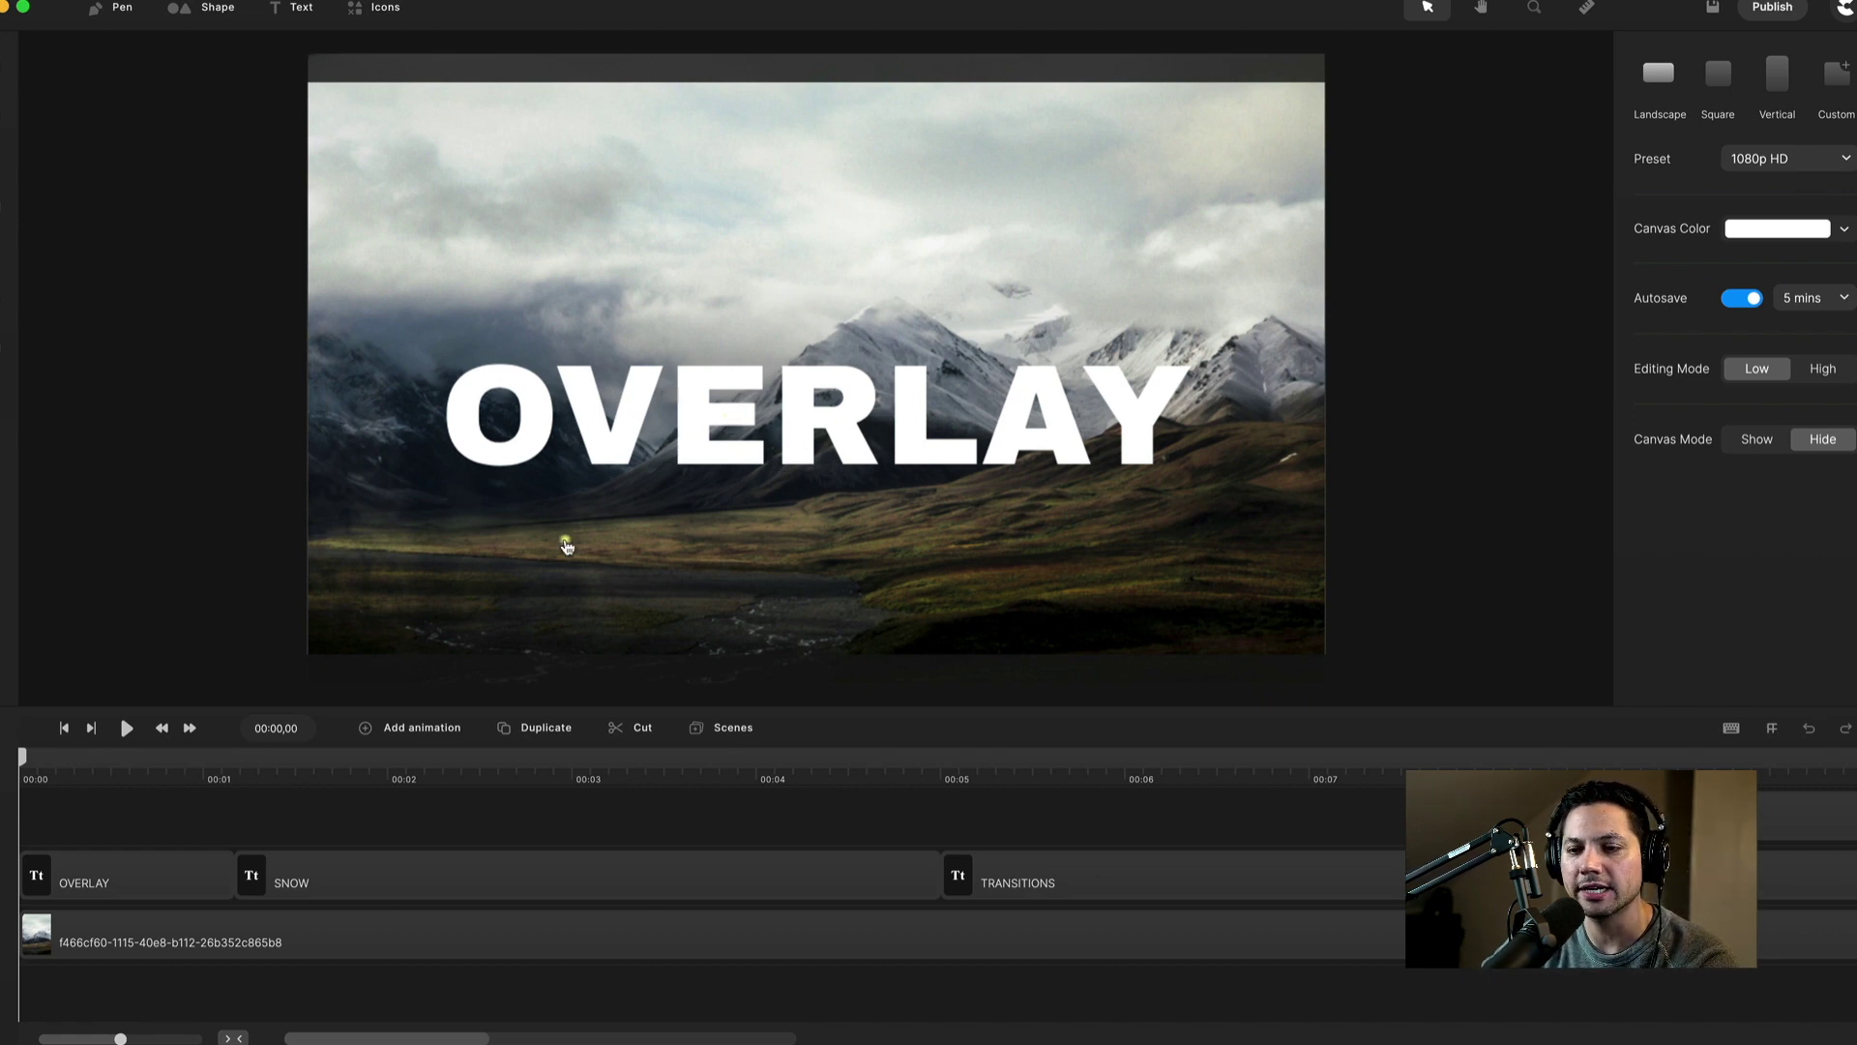
# Step: Select the OVERLAY title clip over the mountain photo to show its settings
pyautogui.click(98, 869)
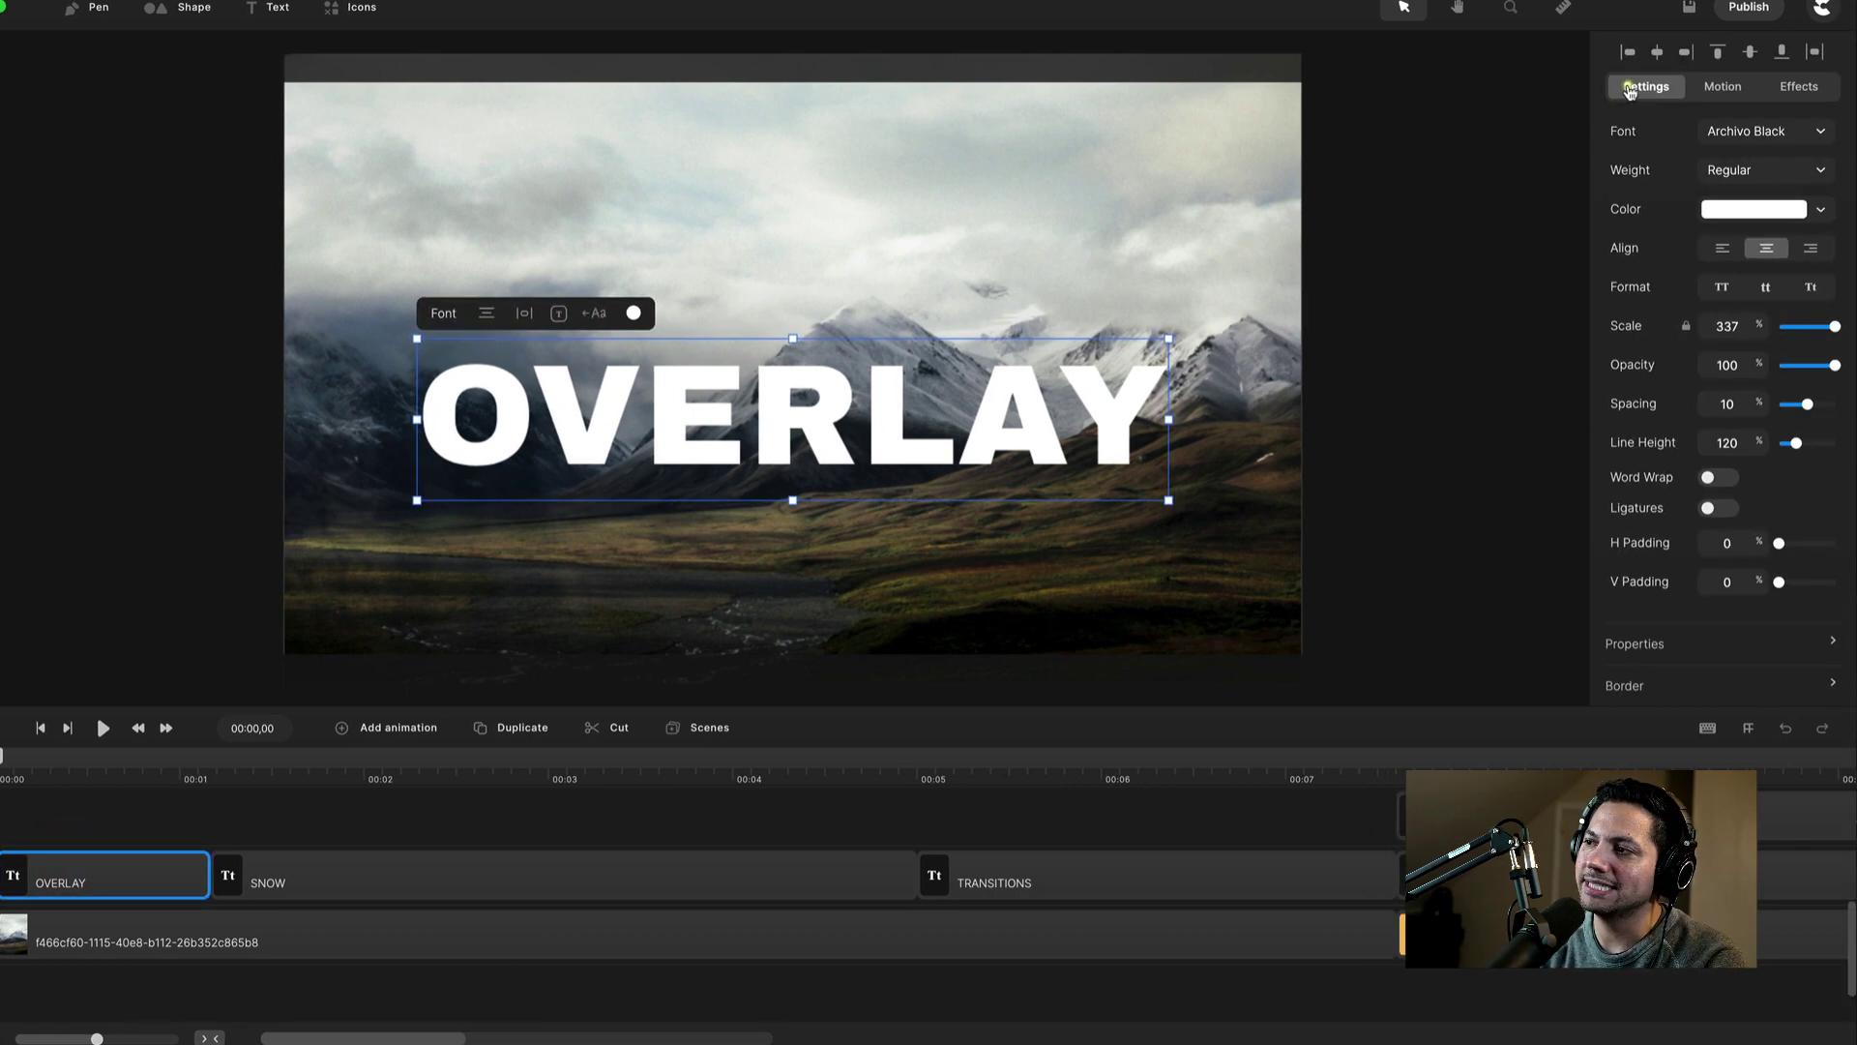
# Step: Give the OVERLAY title the Overlay blend mode
pyautogui.scroll(-3, 1691, 455)
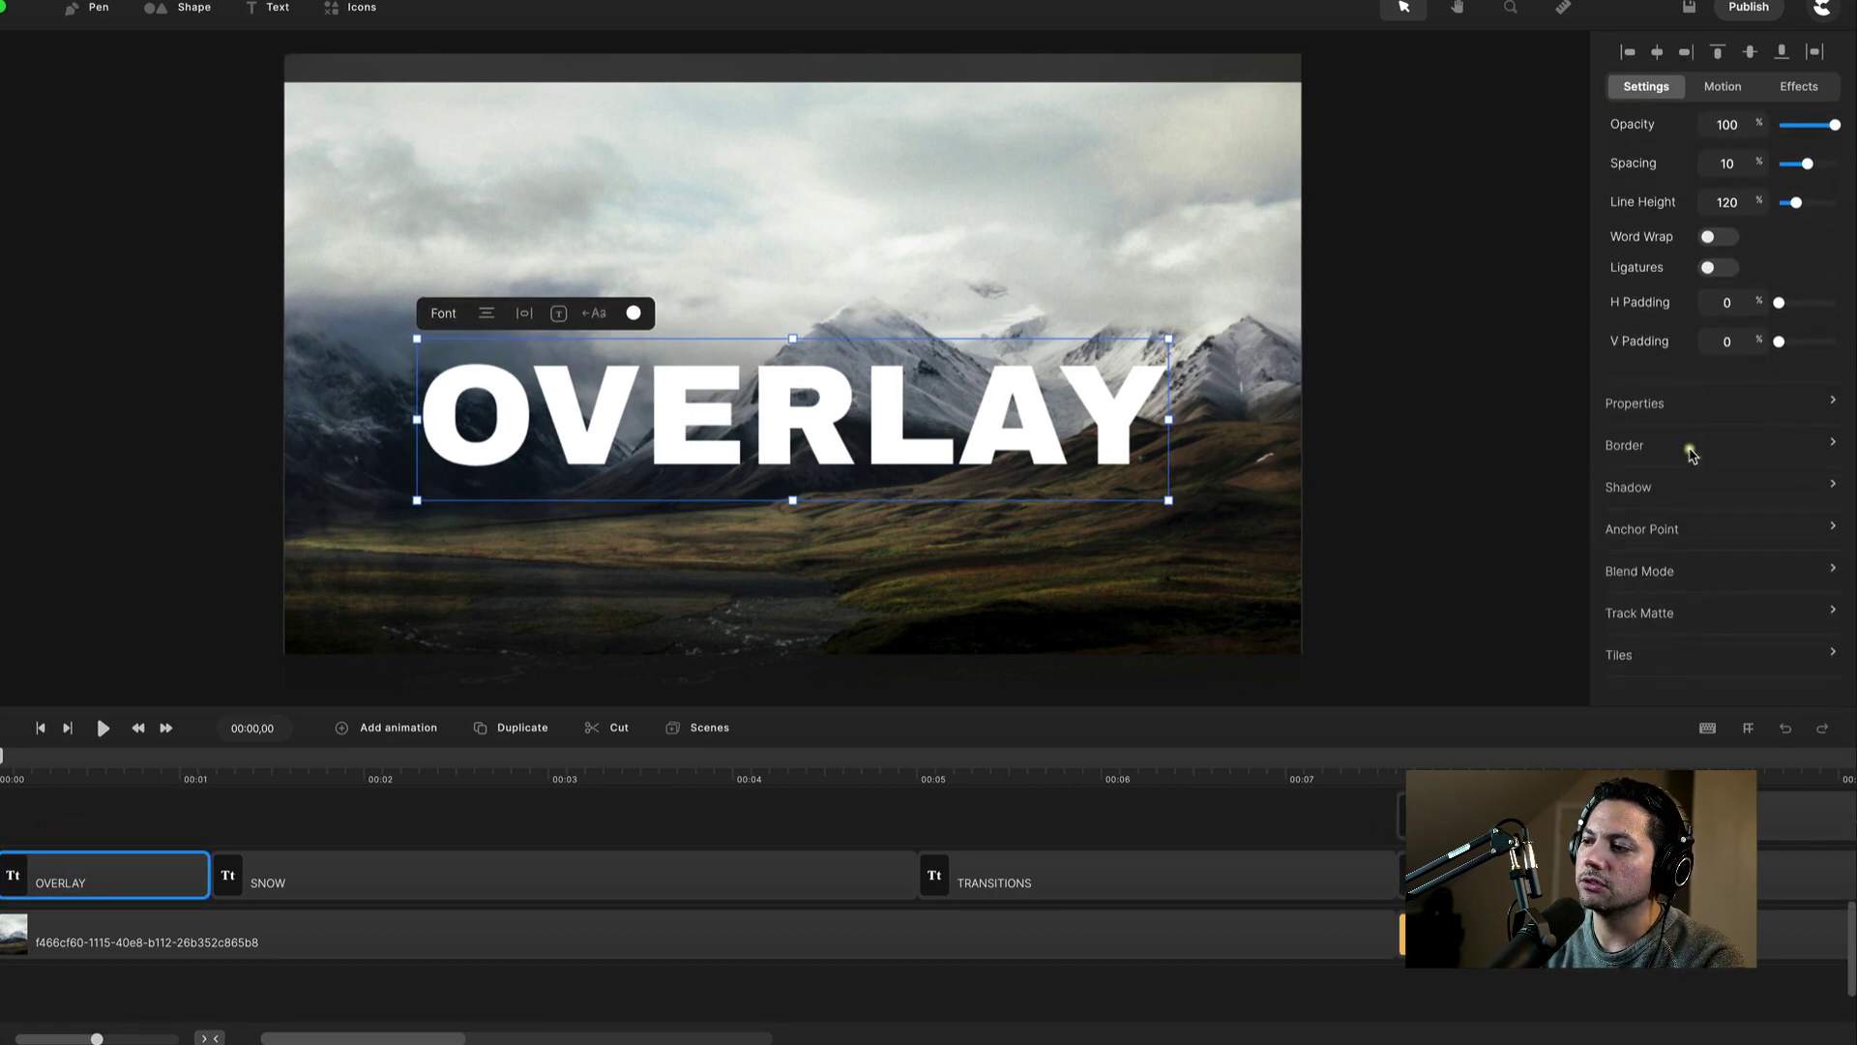
pyautogui.click(1628, 571)
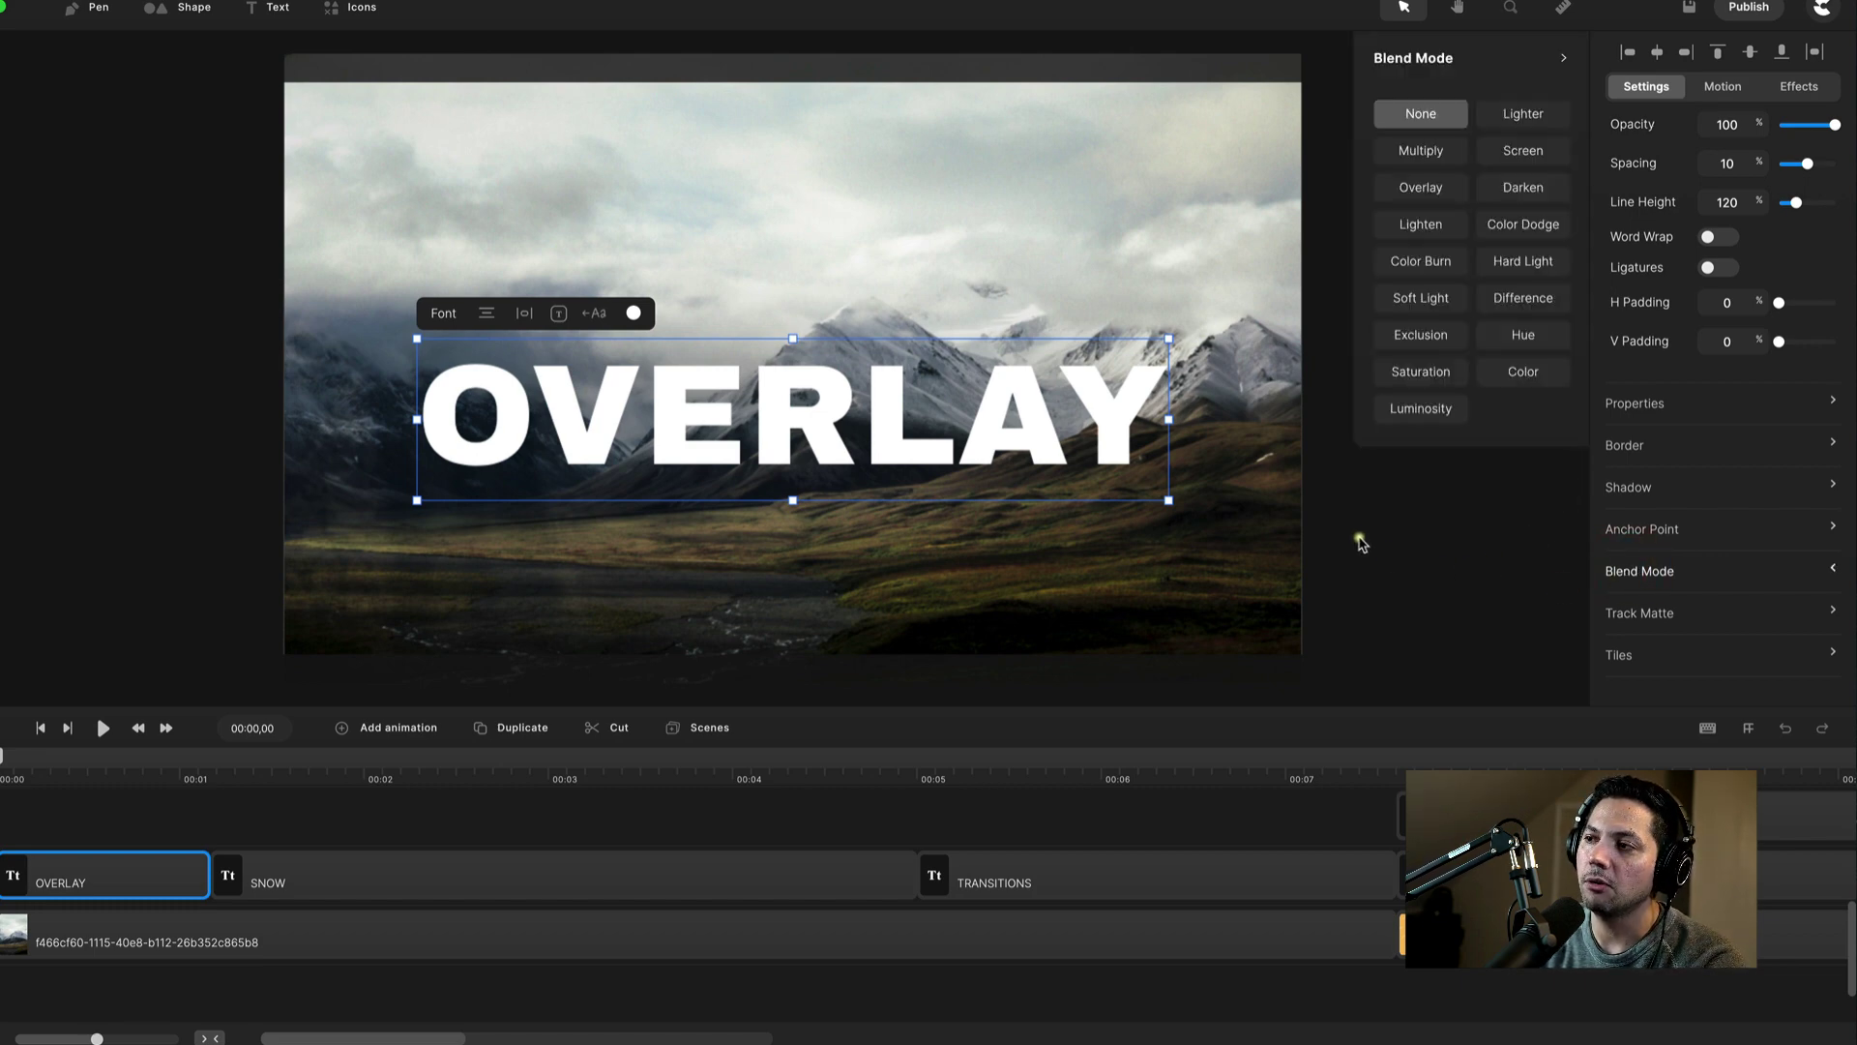
pyautogui.click(1400, 189)
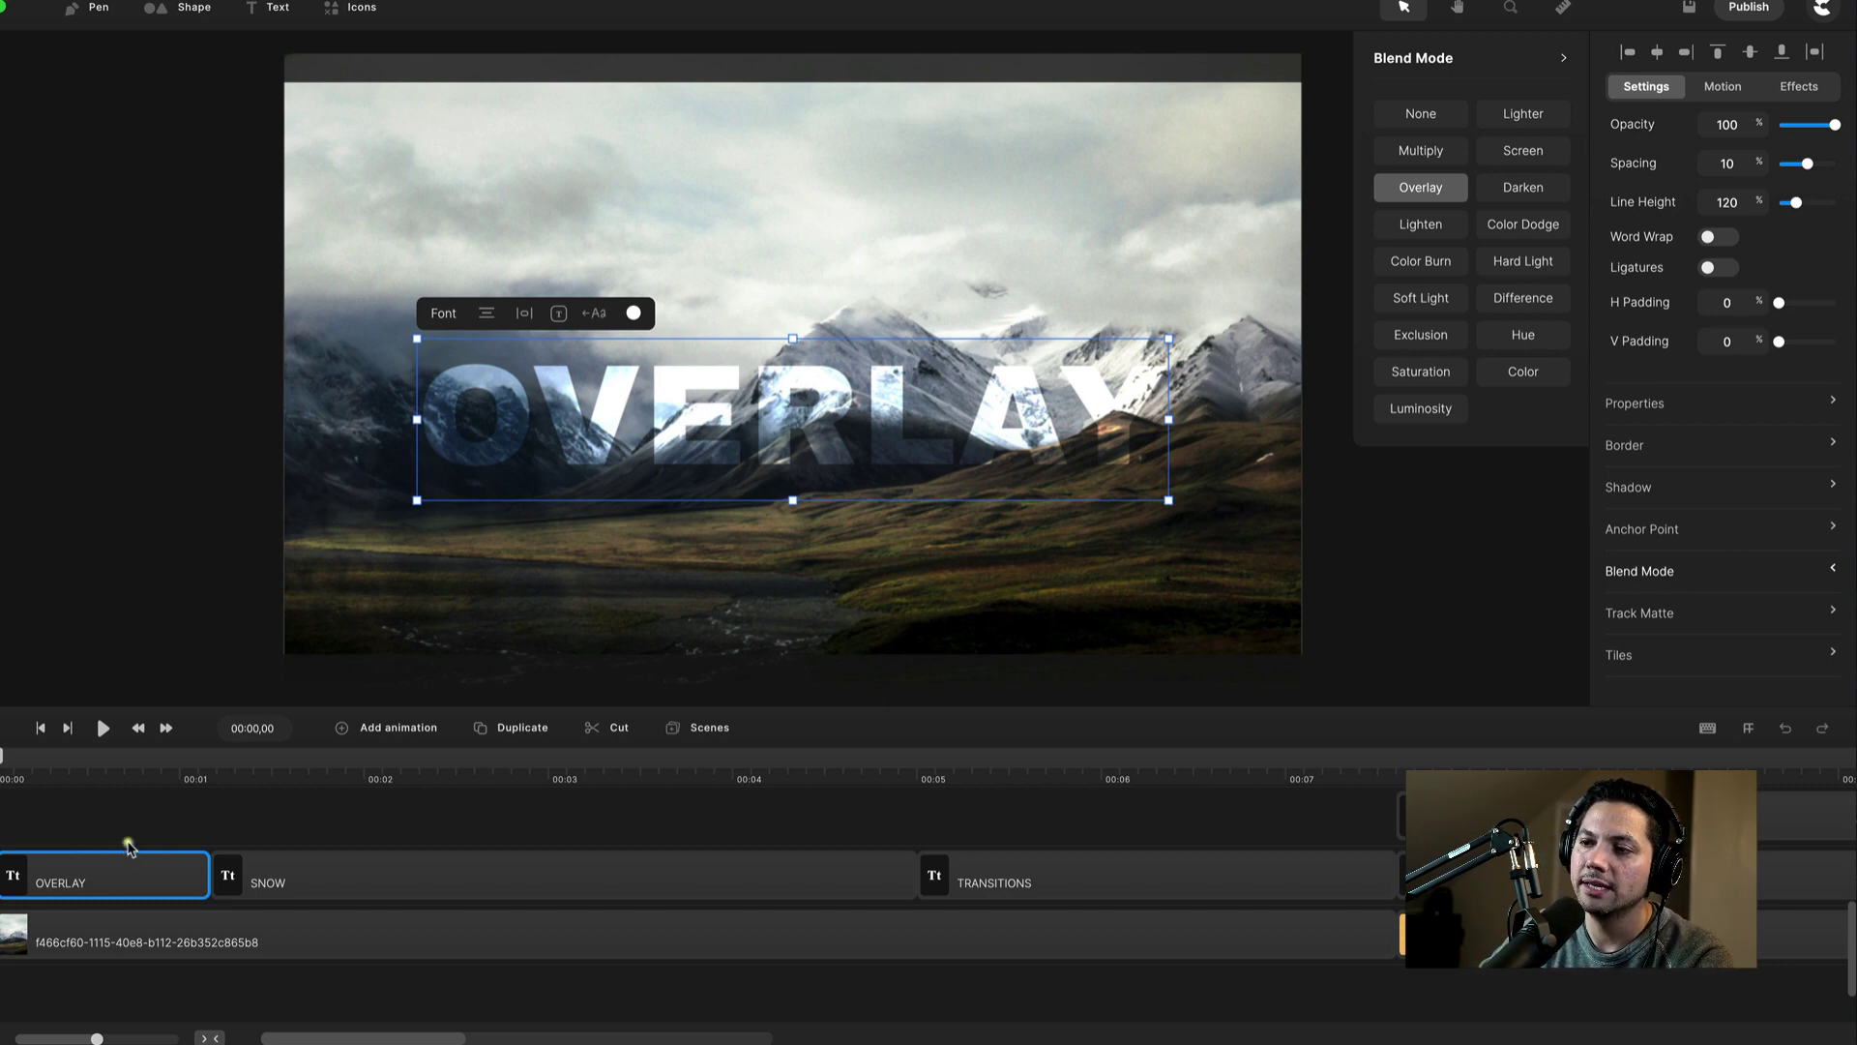
# Step: Set the OVERLAY title's shadow blur to 18 px, then move the playhead to 00:01,13
pyautogui.click(109, 880)
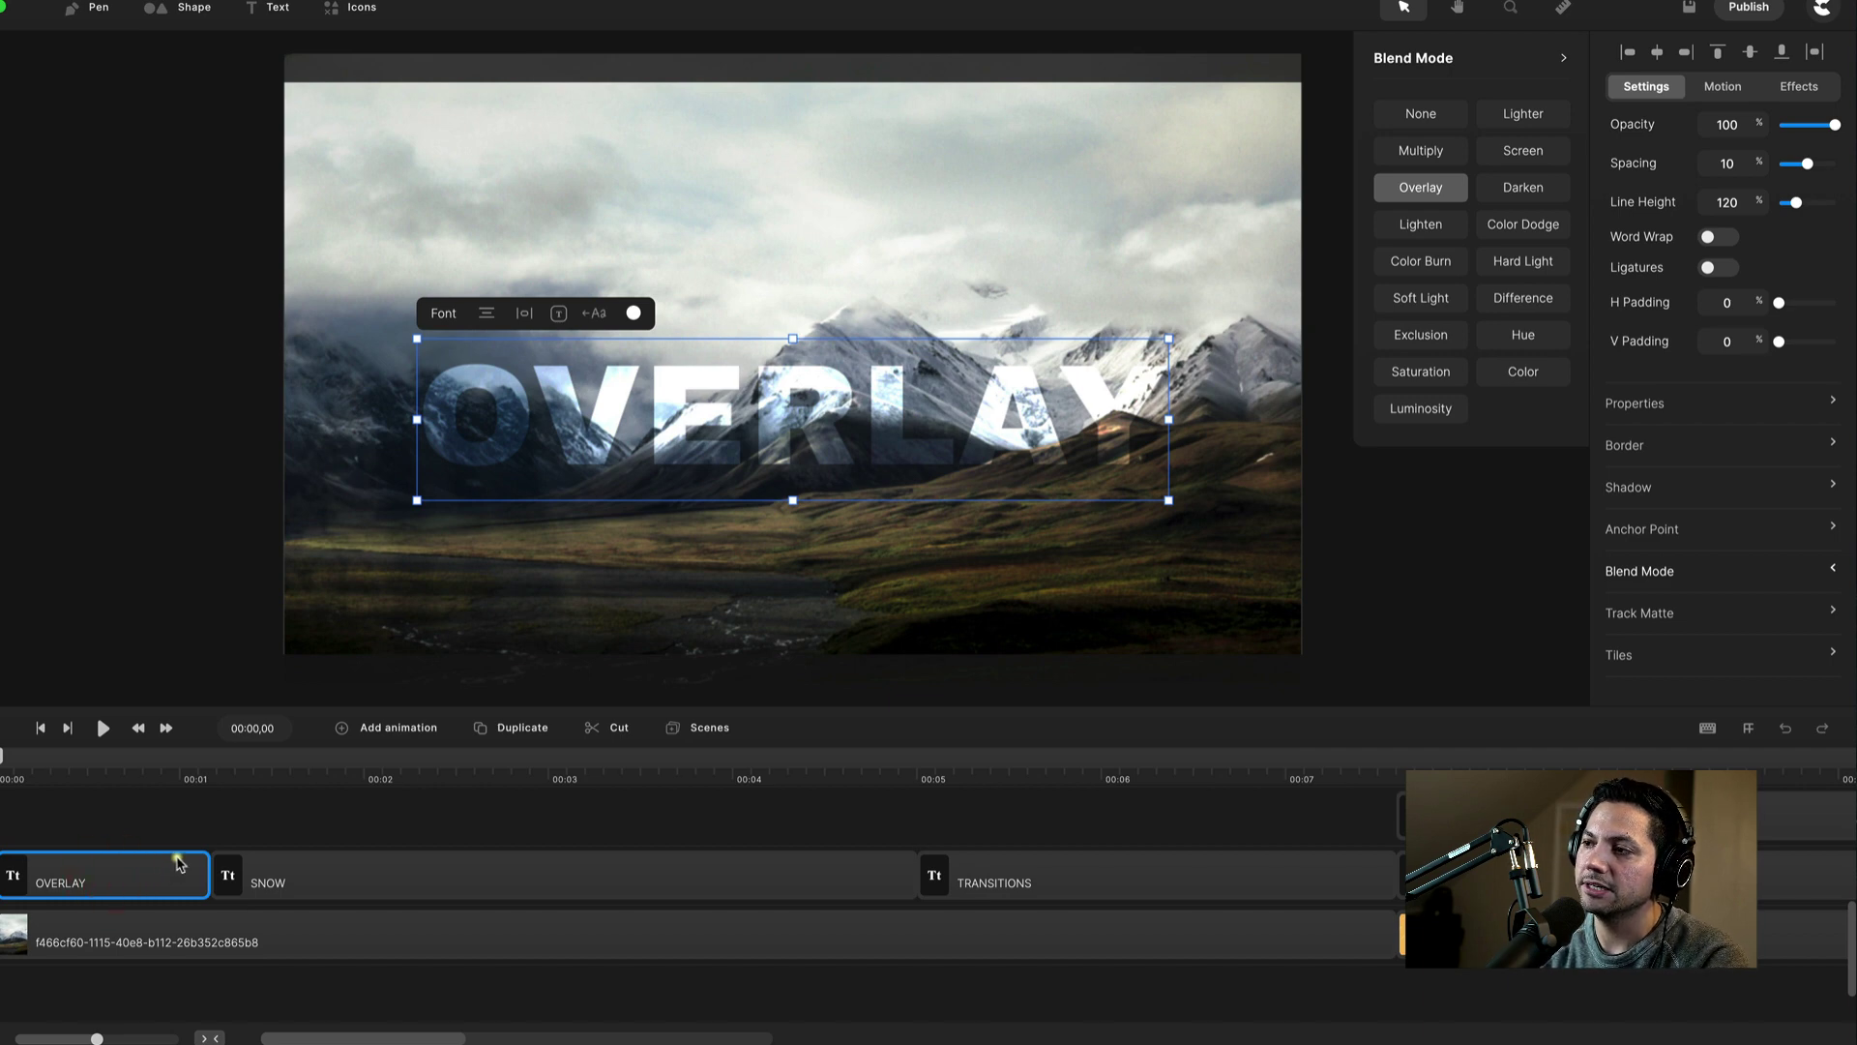
pyautogui.click(1480, 597)
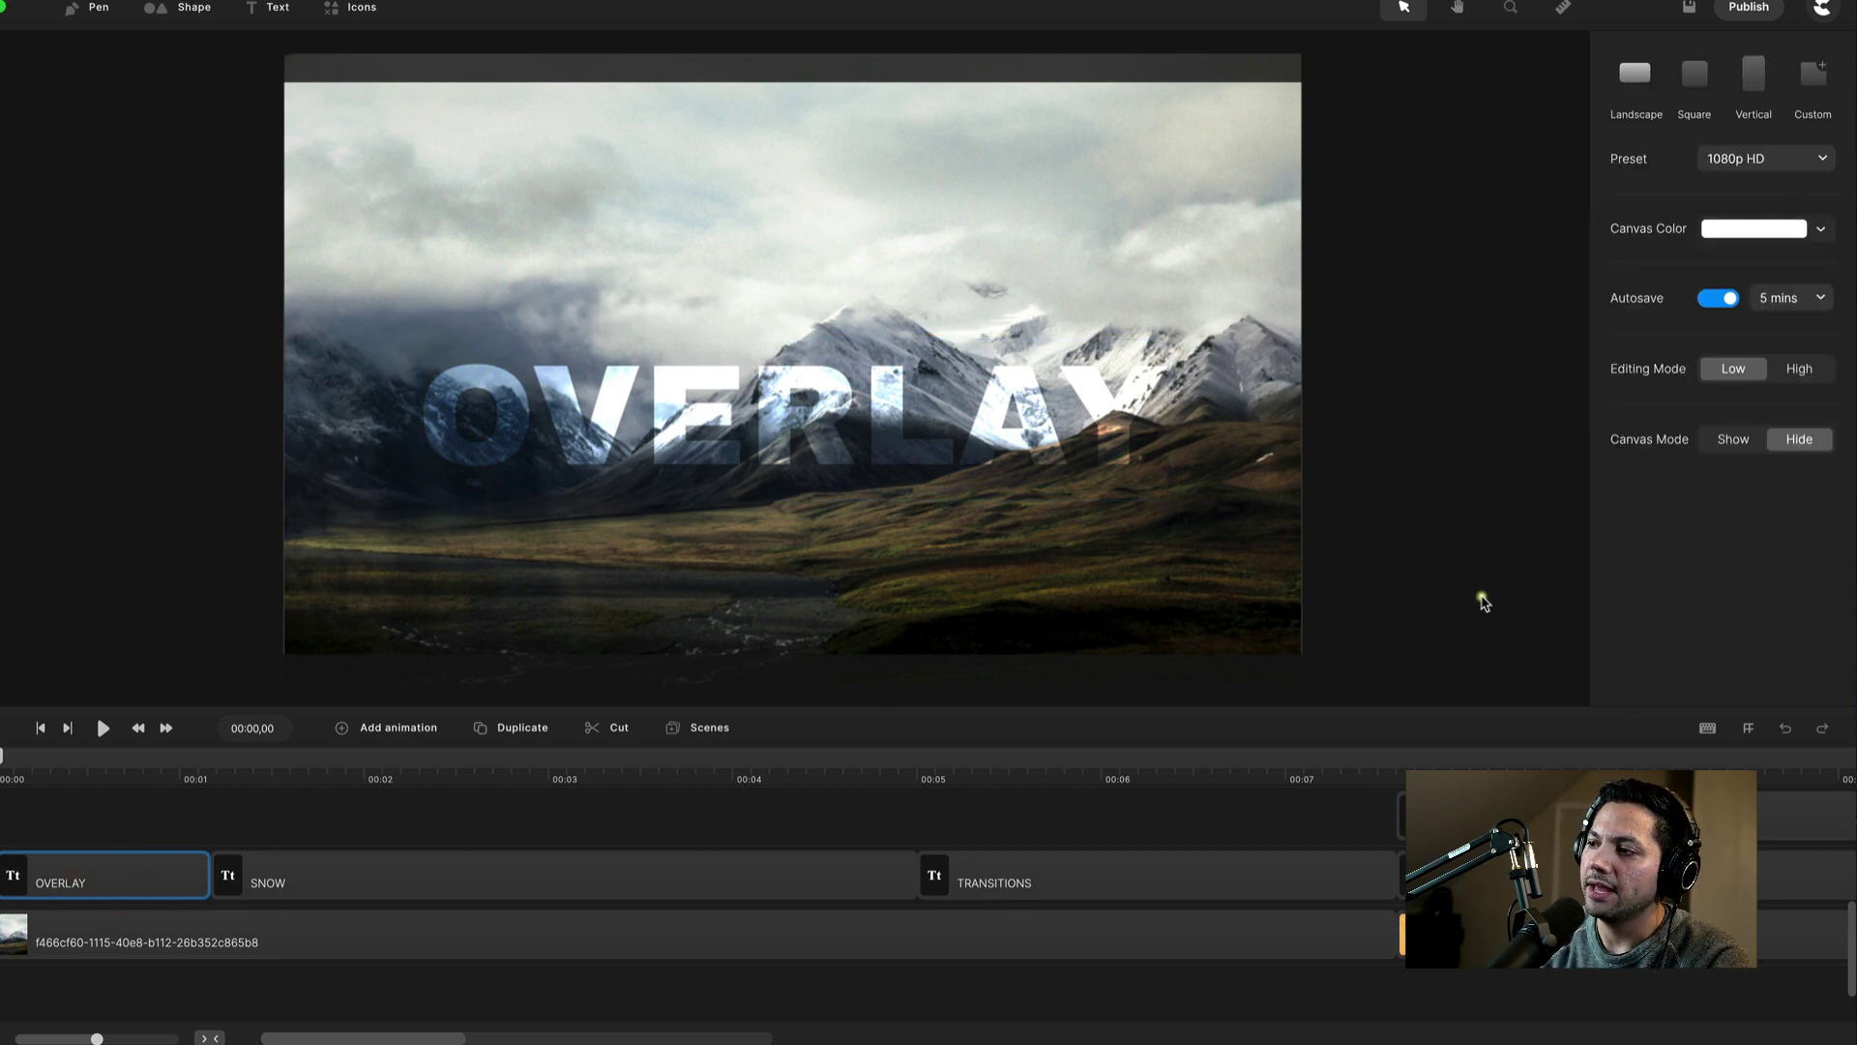
pyautogui.click(121, 877)
pyautogui.scroll(-3, 1676, 394)
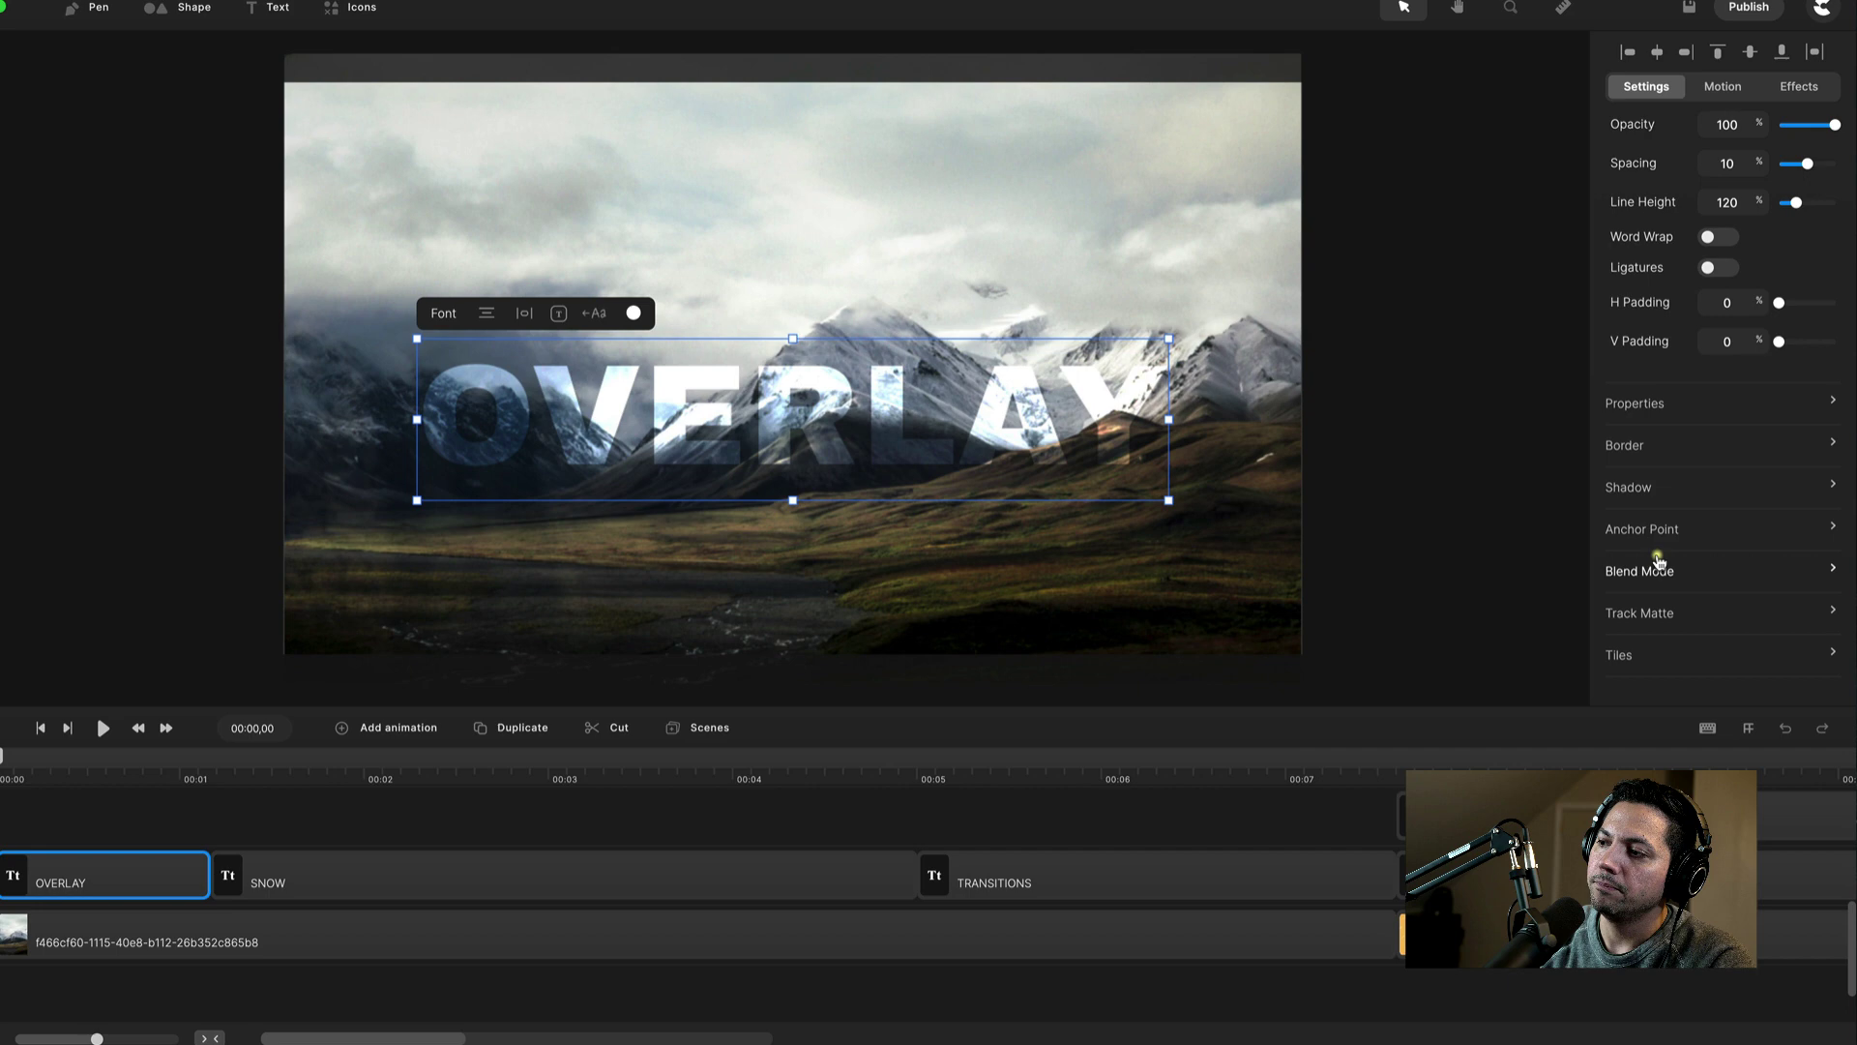
pyautogui.click(1615, 489)
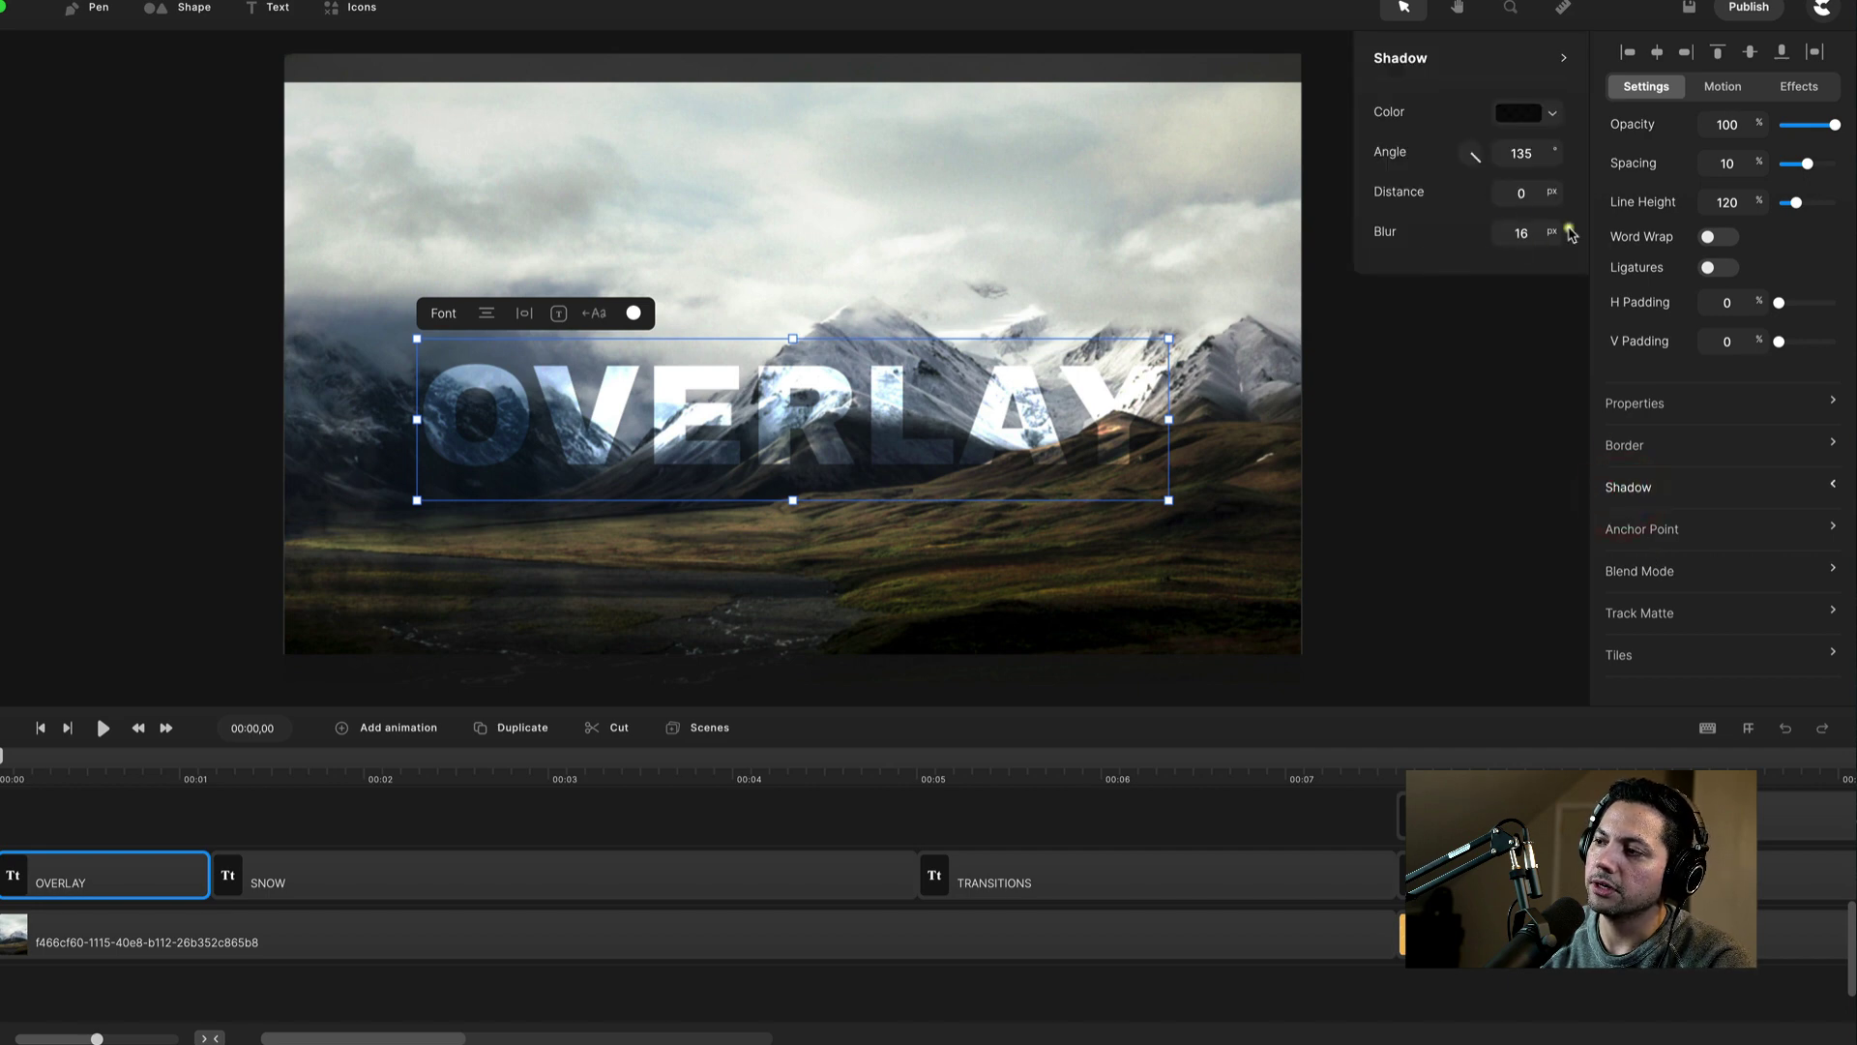
pyautogui.moveTo(1547, 234); pyautogui.dragTo(1557, 279)
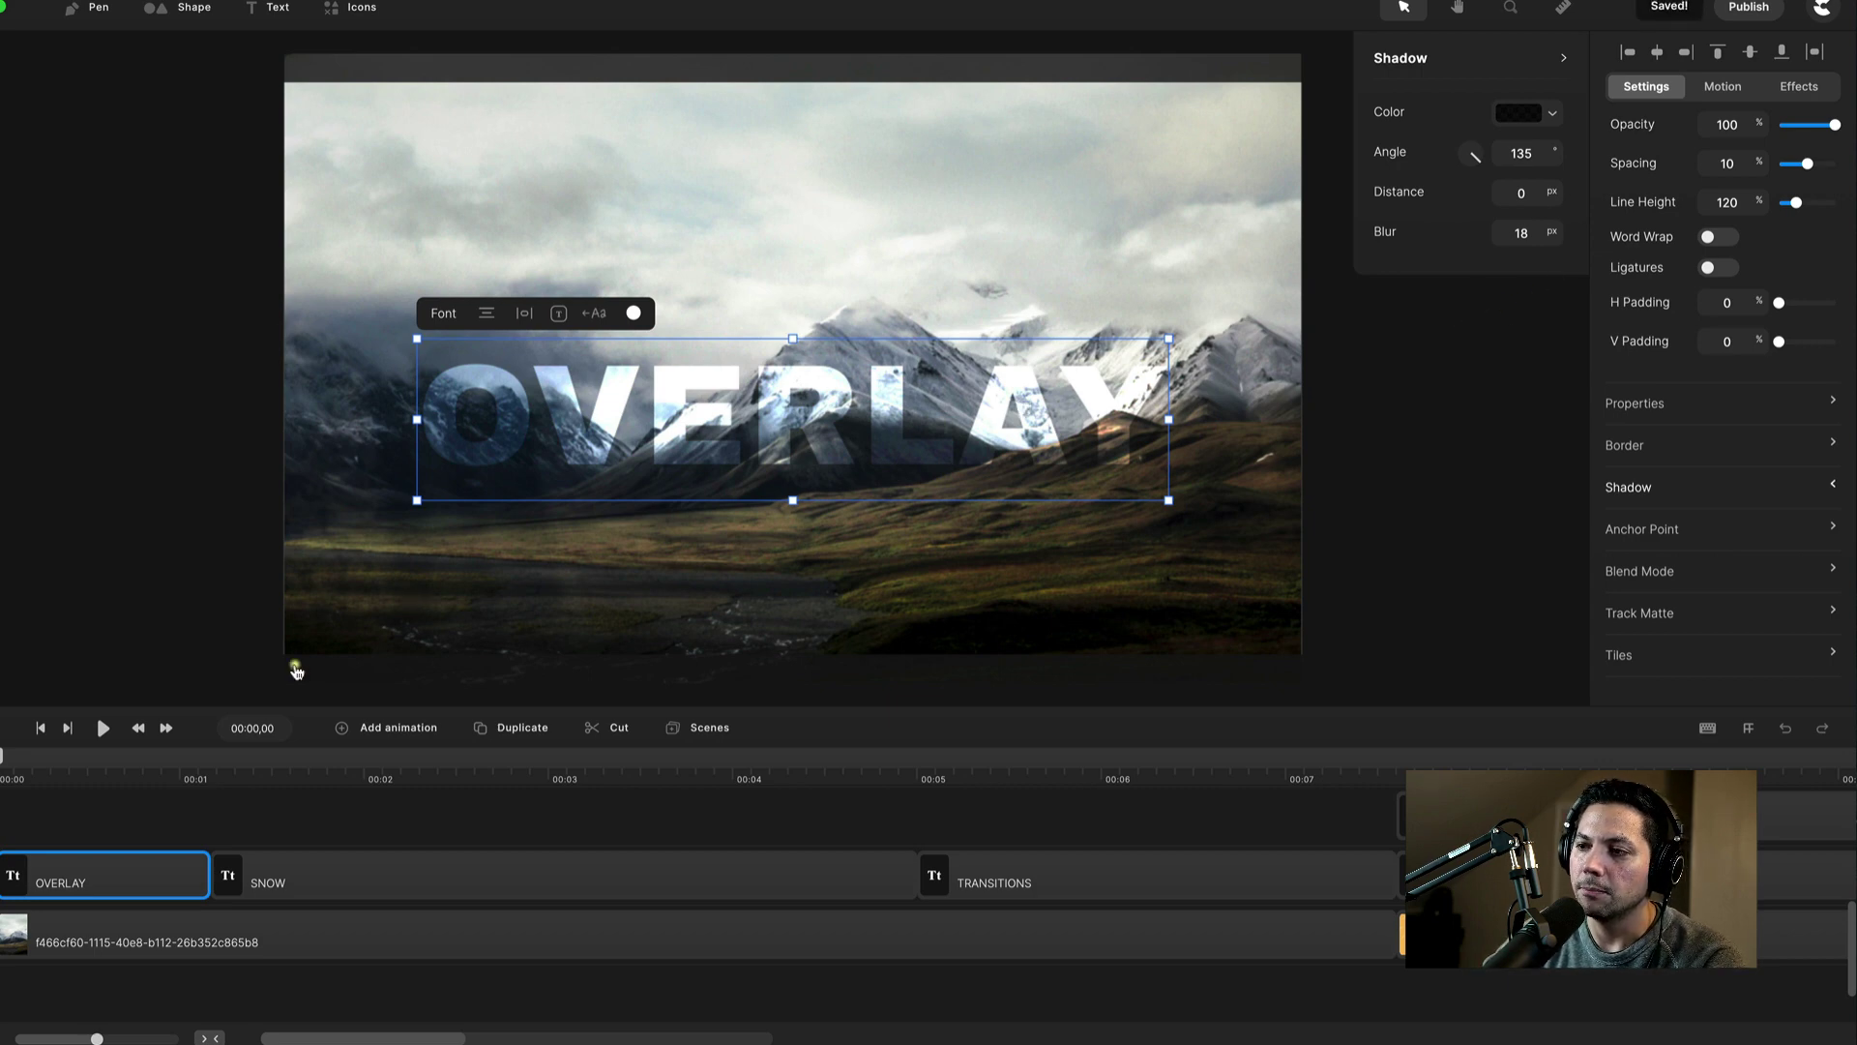
pyautogui.click(257, 775)
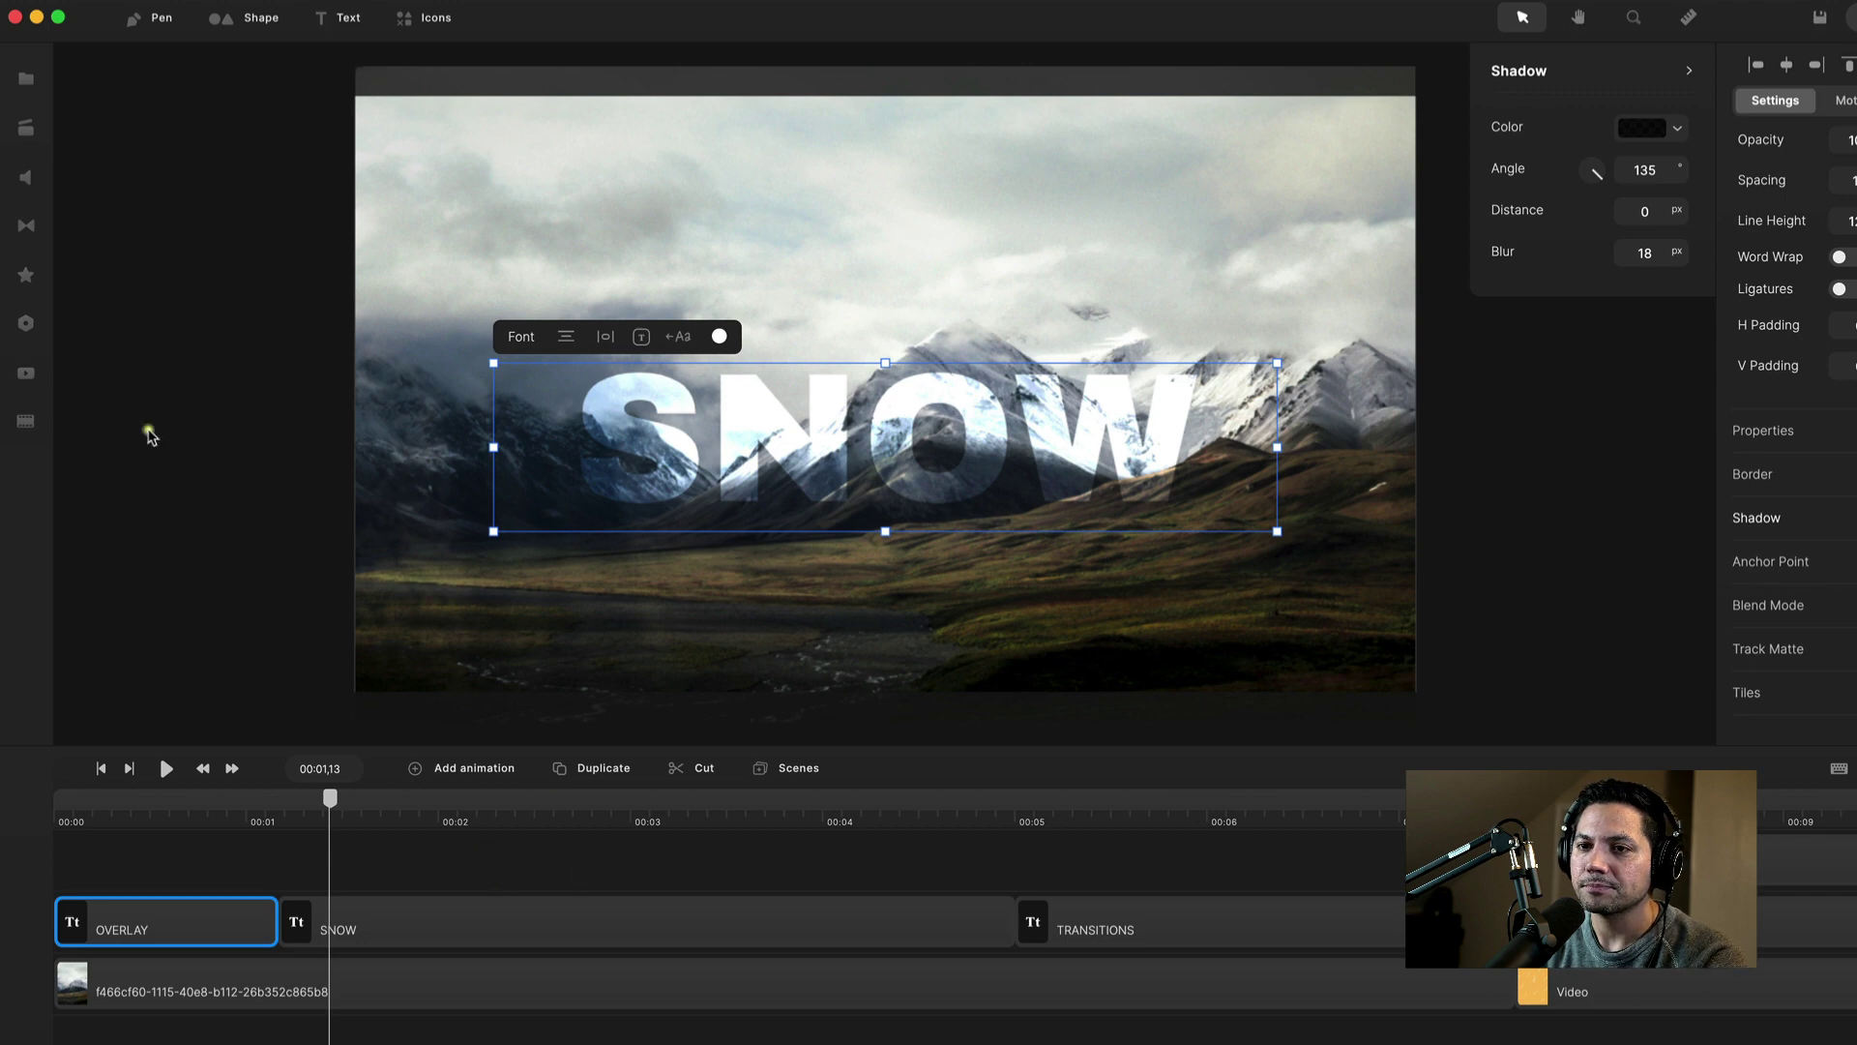
# Step: Add the dark falling-snow video from My Files to the canvas
pyautogui.click(26, 79)
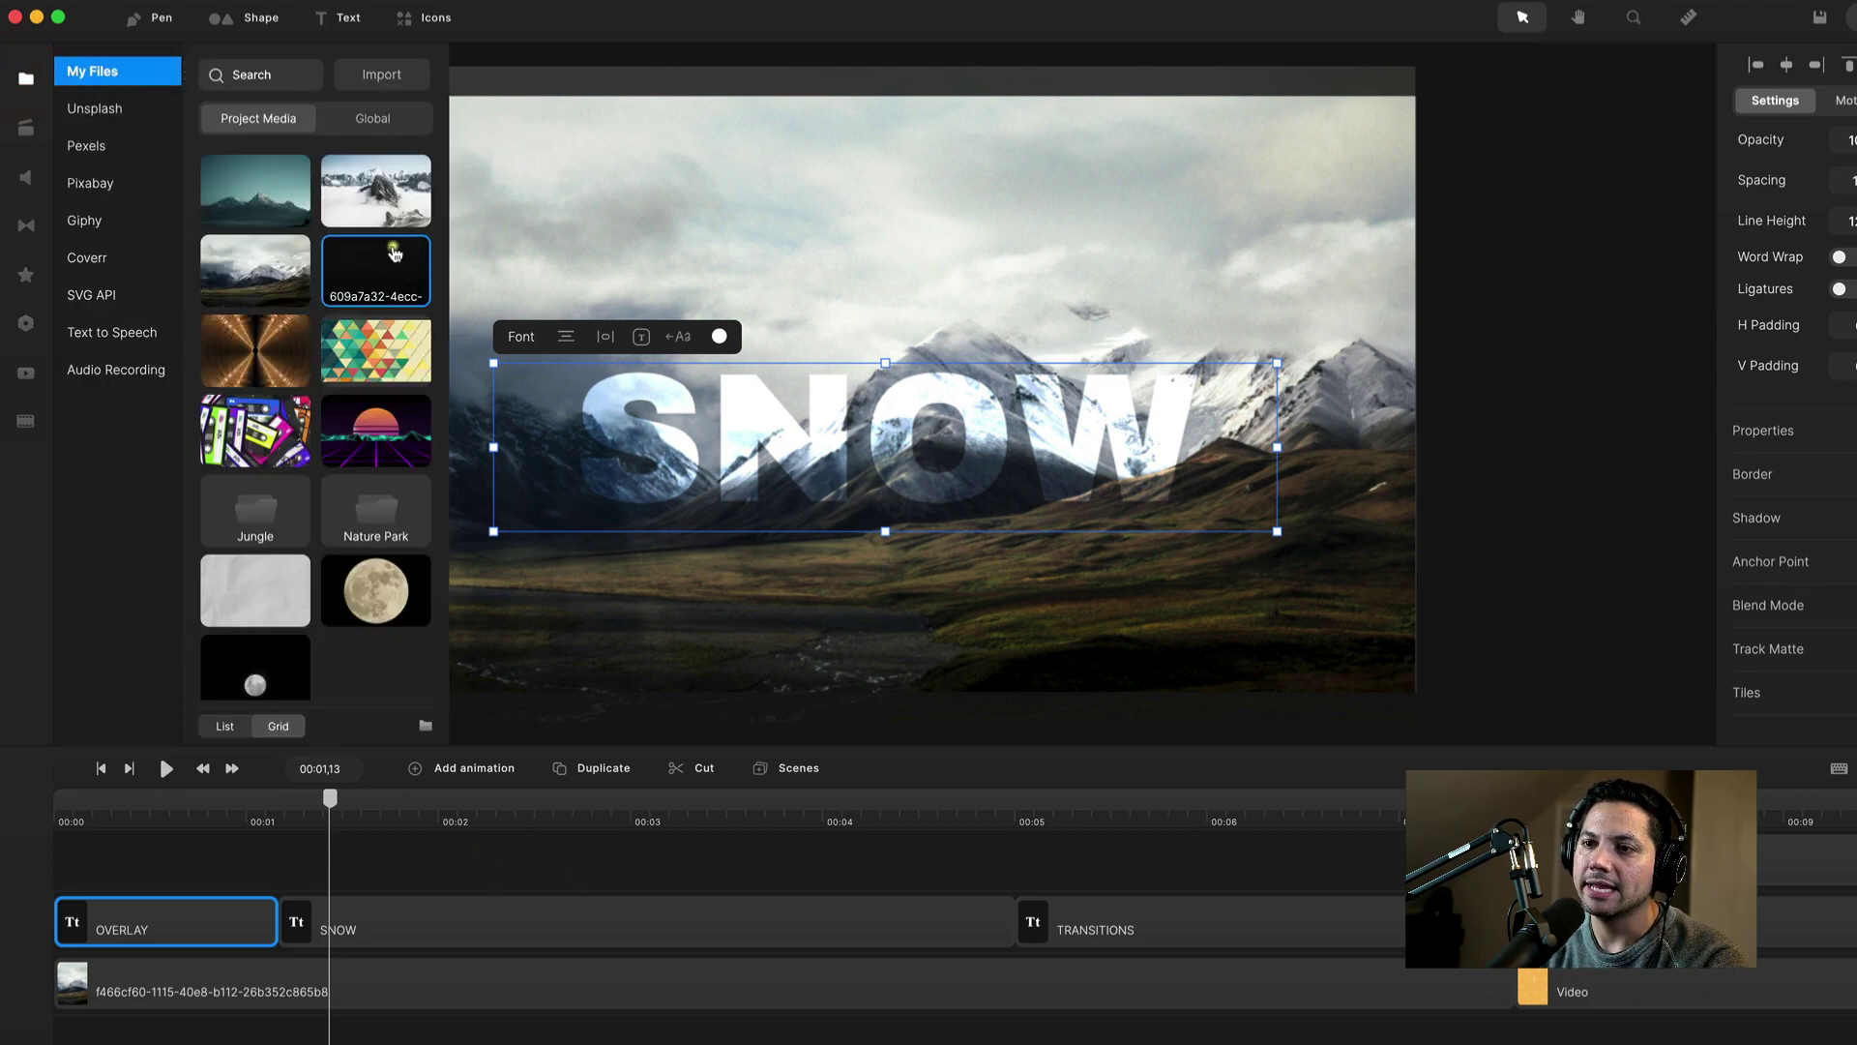
pyautogui.moveTo(394, 254); pyautogui.dragTo(800, 357)
pyautogui.click(17, 83)
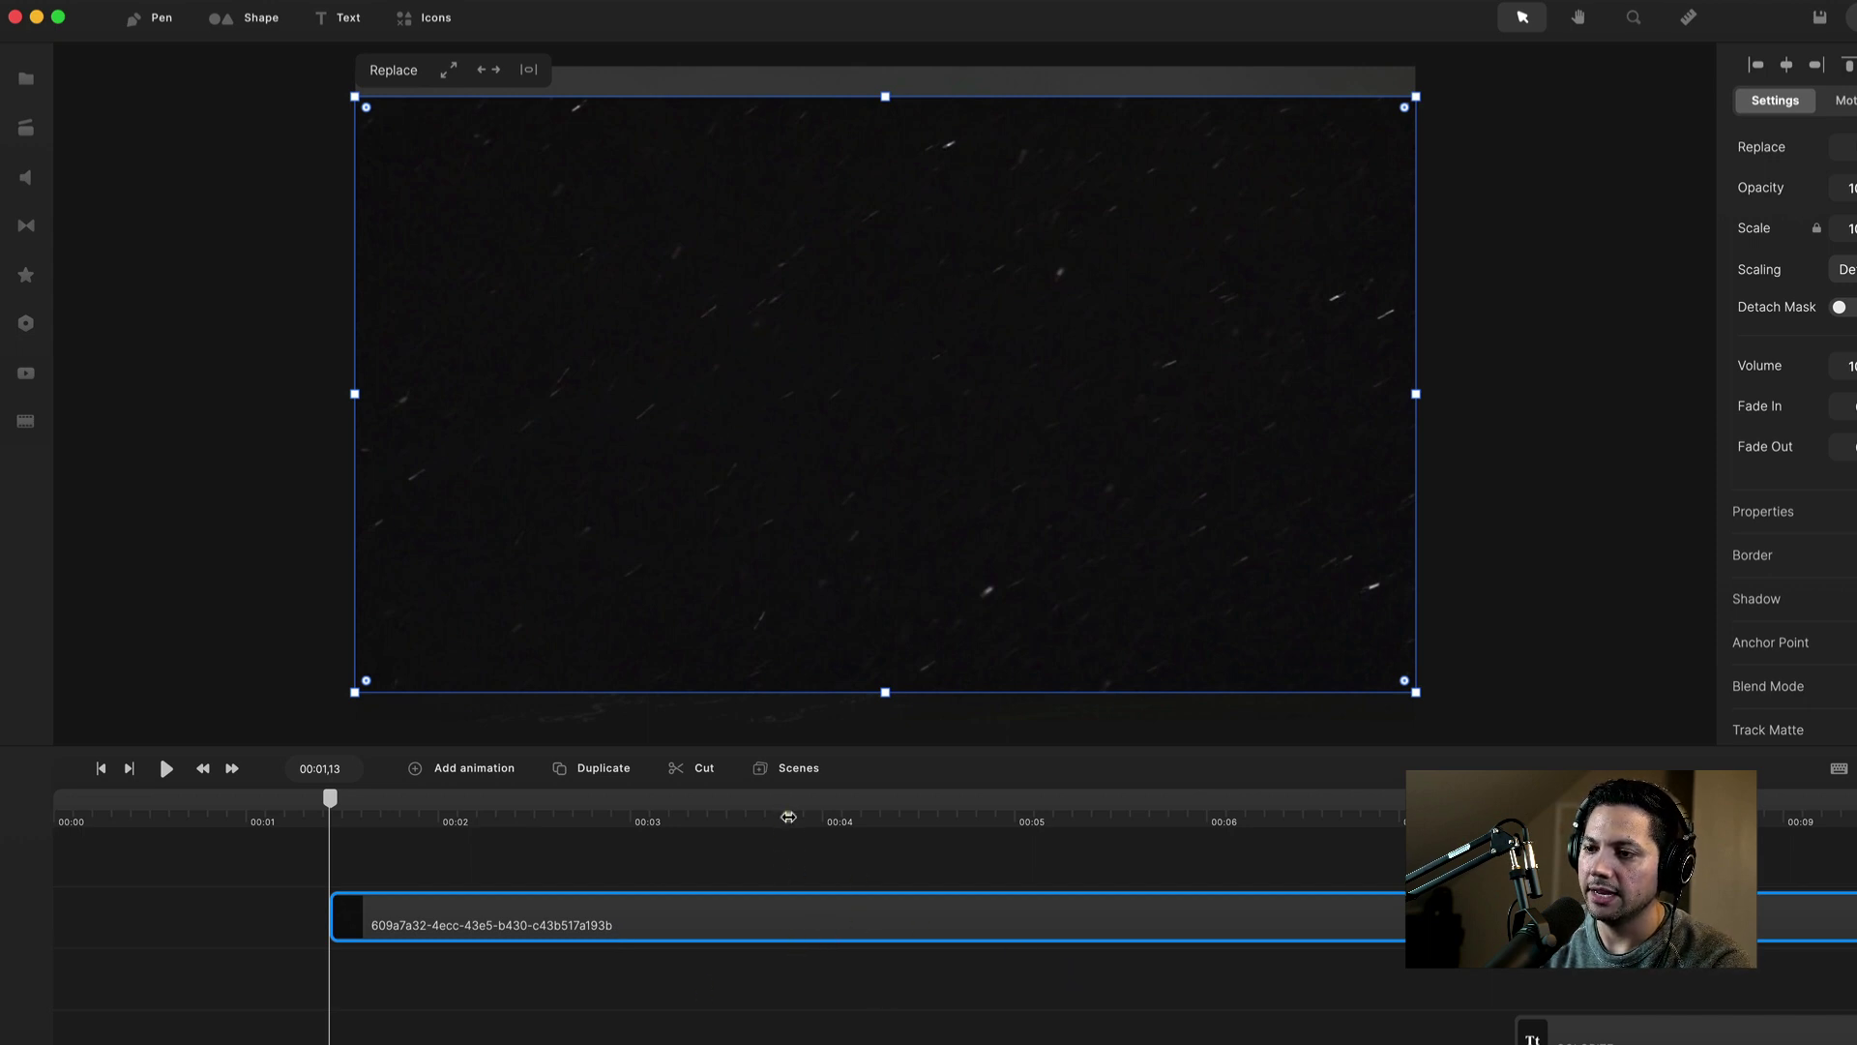
# Step: Trim the falling-snow clip to span the SNOW title on the track above it
pyautogui.scroll(-5, 788, 817)
pyautogui.click(261, 849)
pyautogui.scroll(-1, 224, 937)
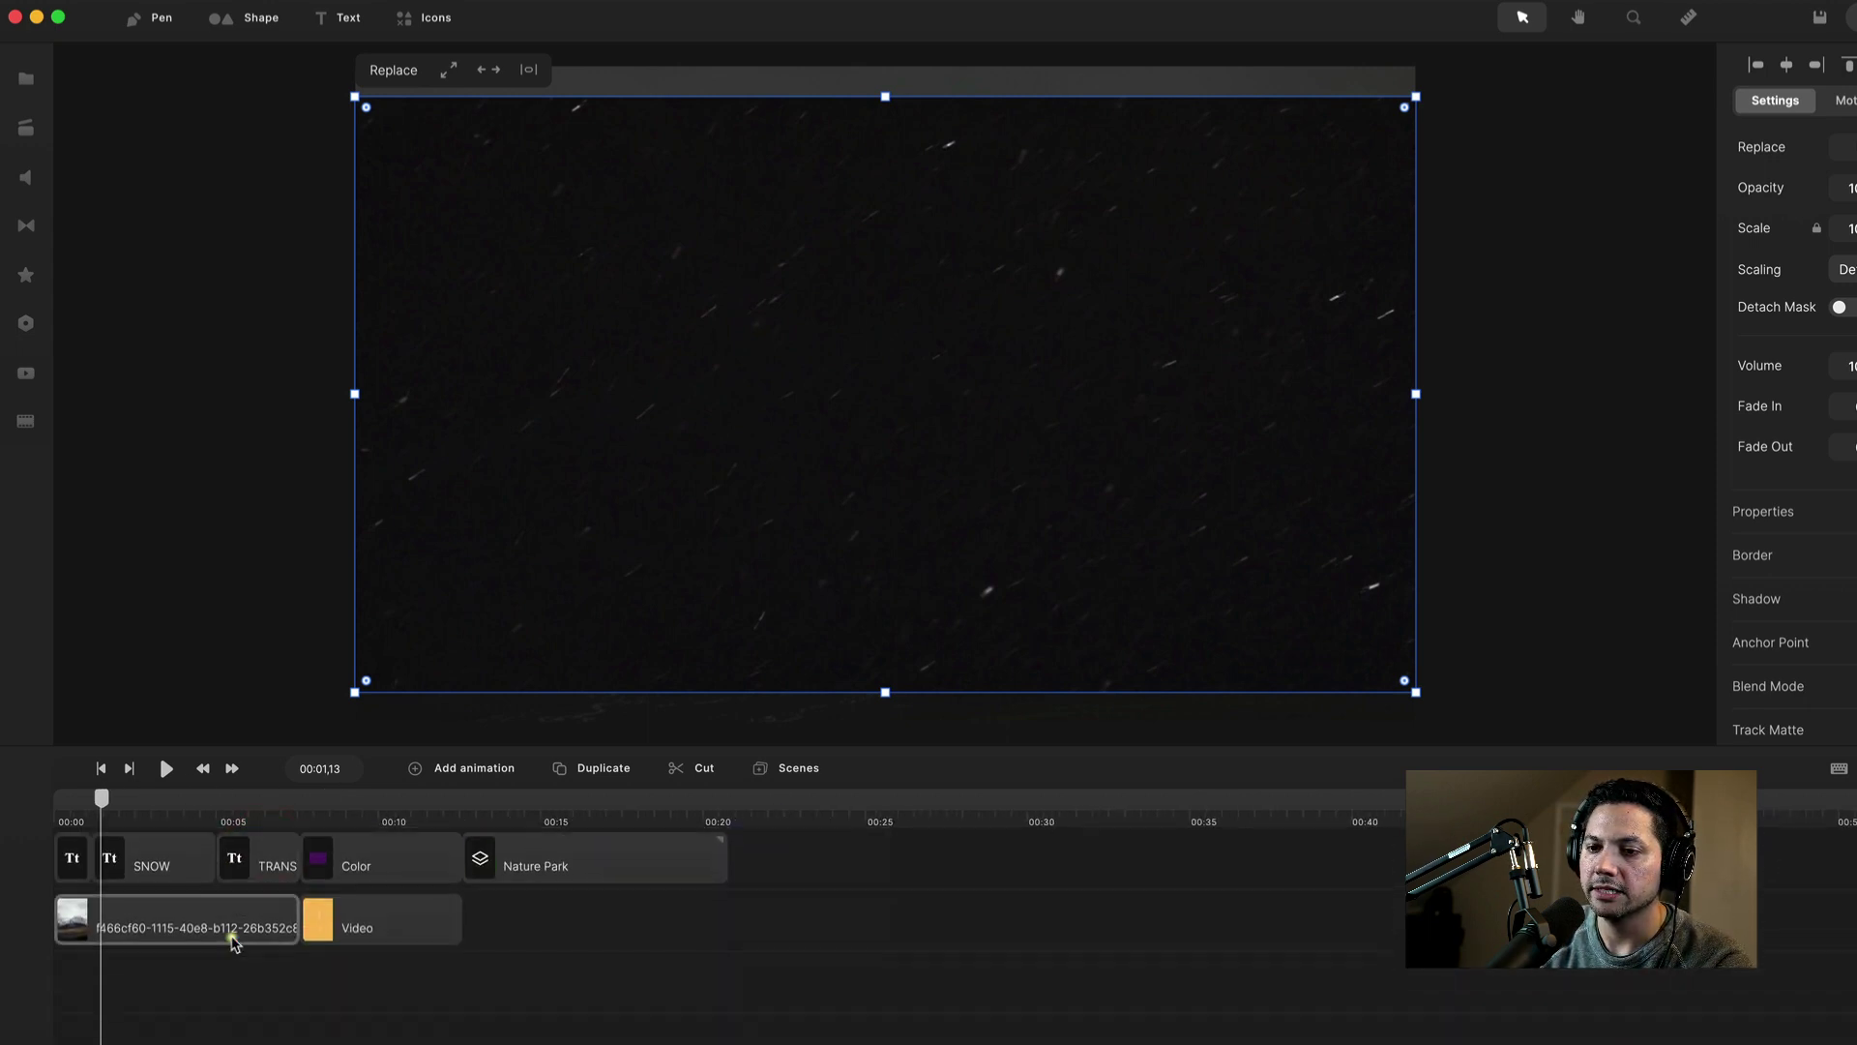
pyautogui.scroll(4, 235, 943)
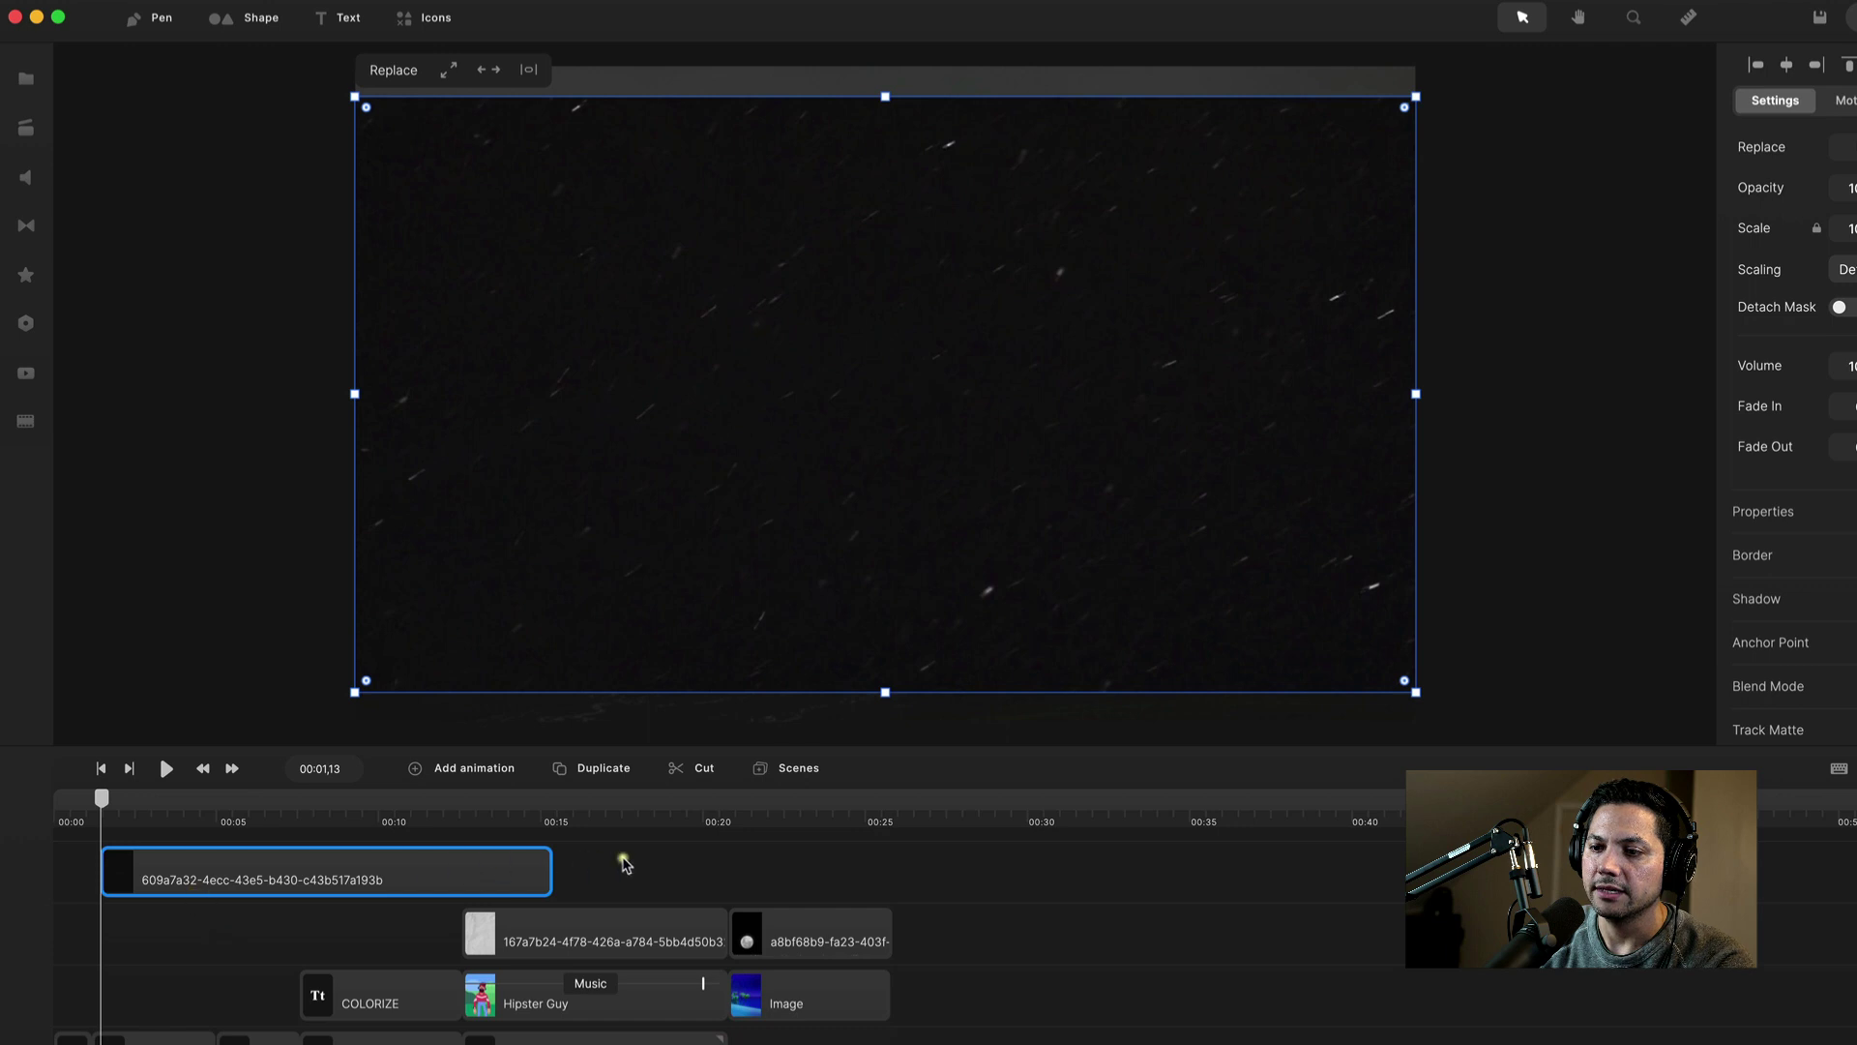
pyautogui.moveTo(551, 873); pyautogui.dragTo(216, 994)
pyautogui.scroll(-2, 149, 909)
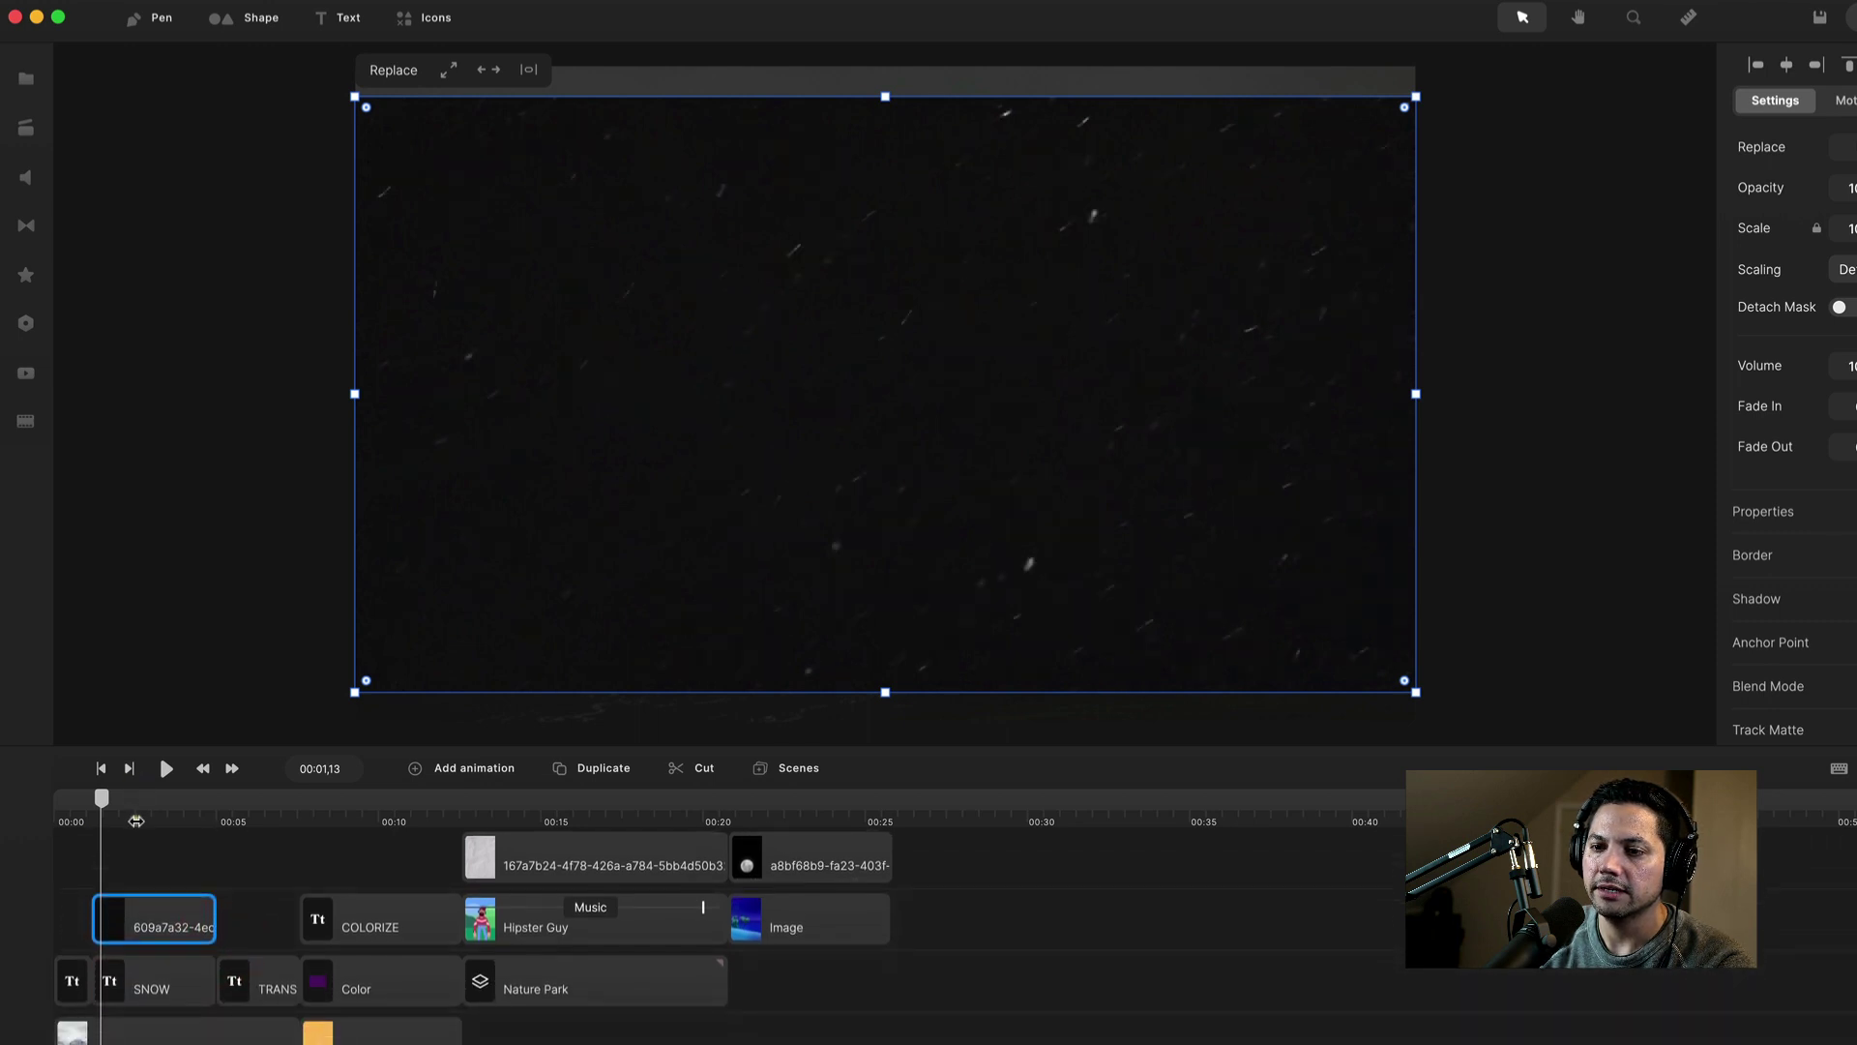
pyautogui.scroll(6, 137, 821)
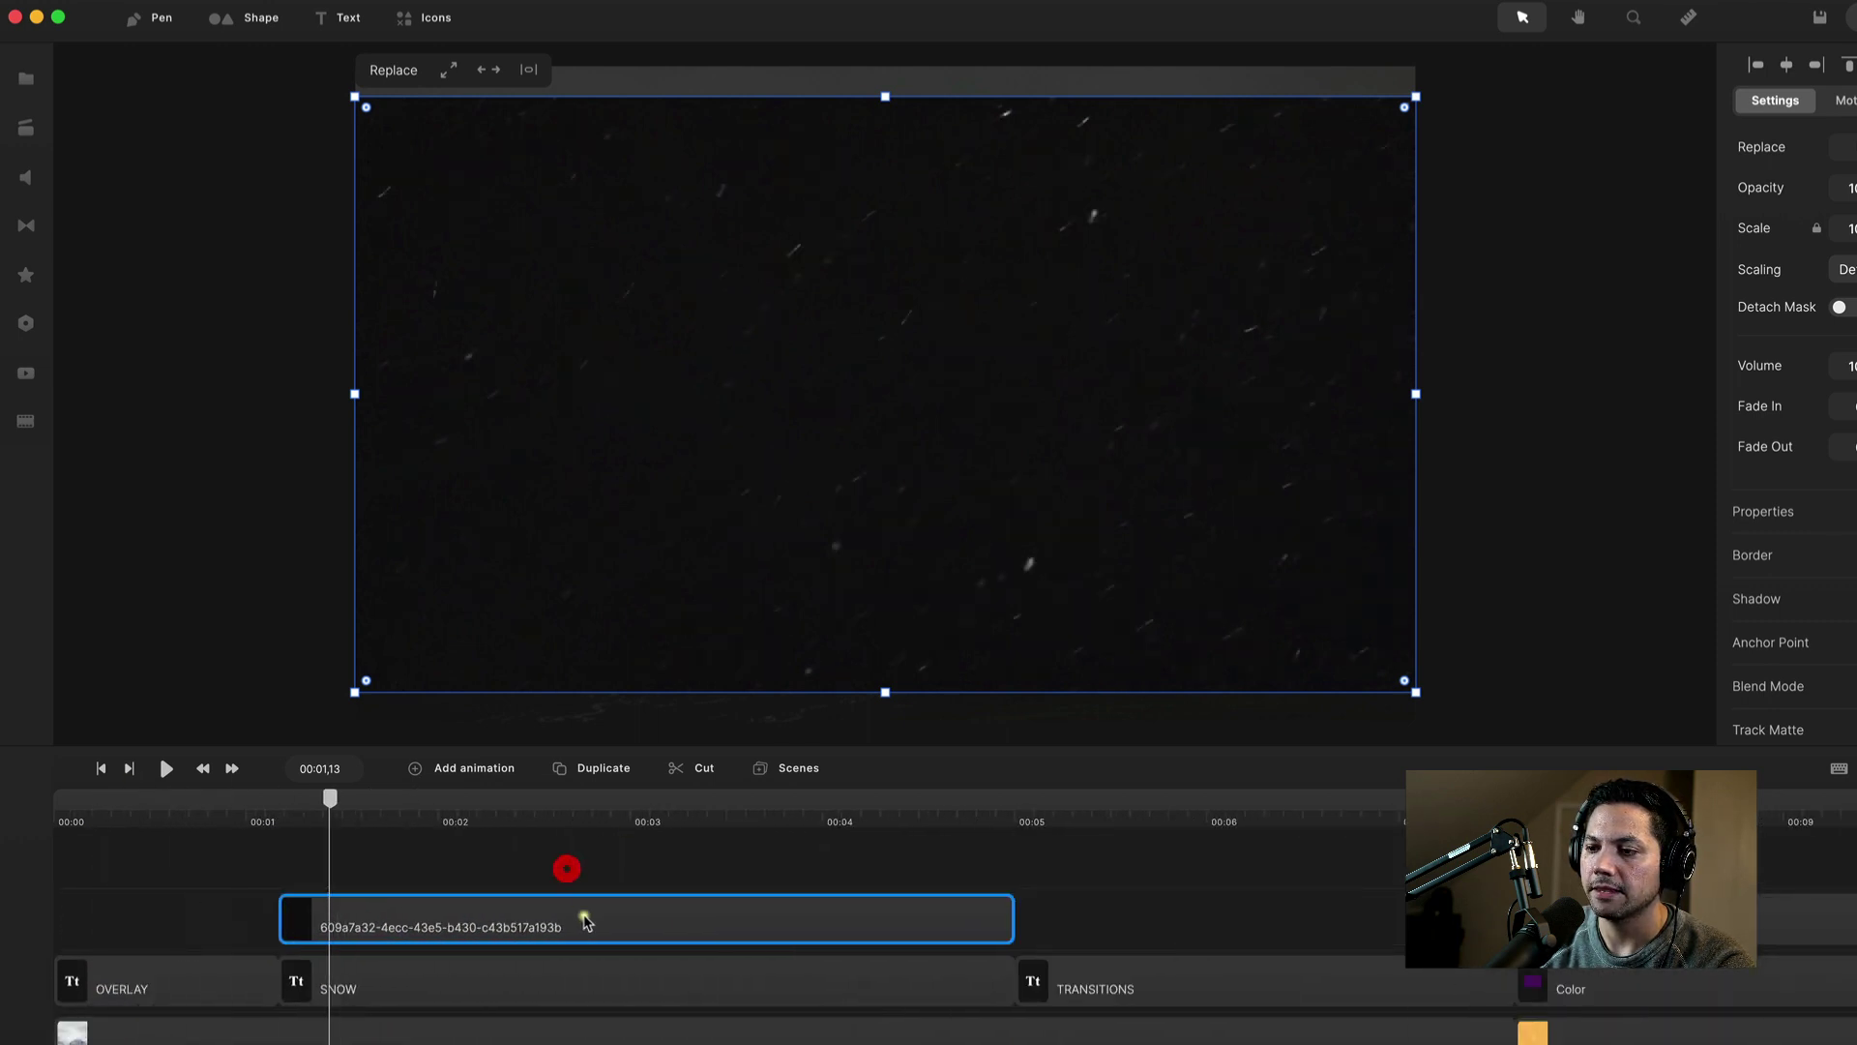
pyautogui.scroll(-1, 587, 922)
# Step: Rename the falling-snow clip to Snow
pyautogui.rightClick(463, 883)
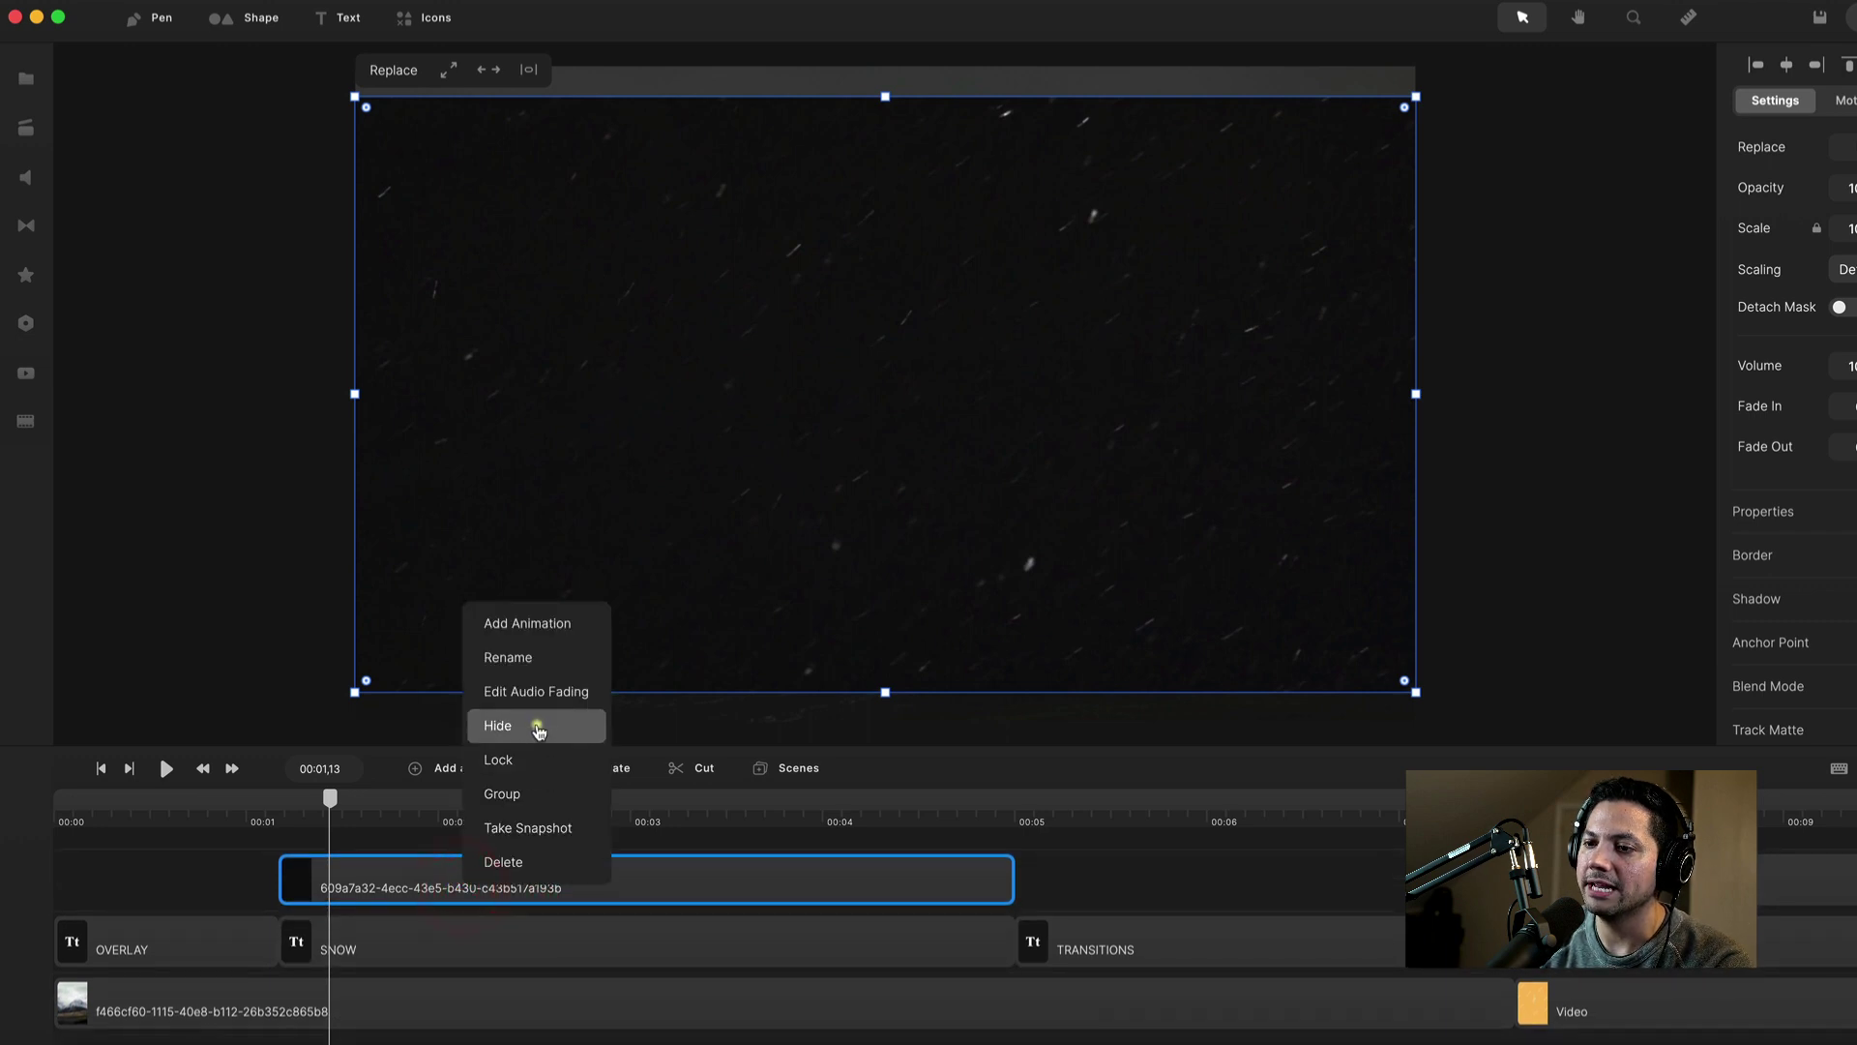
pyautogui.click(535, 653)
pyautogui.write('Sno')
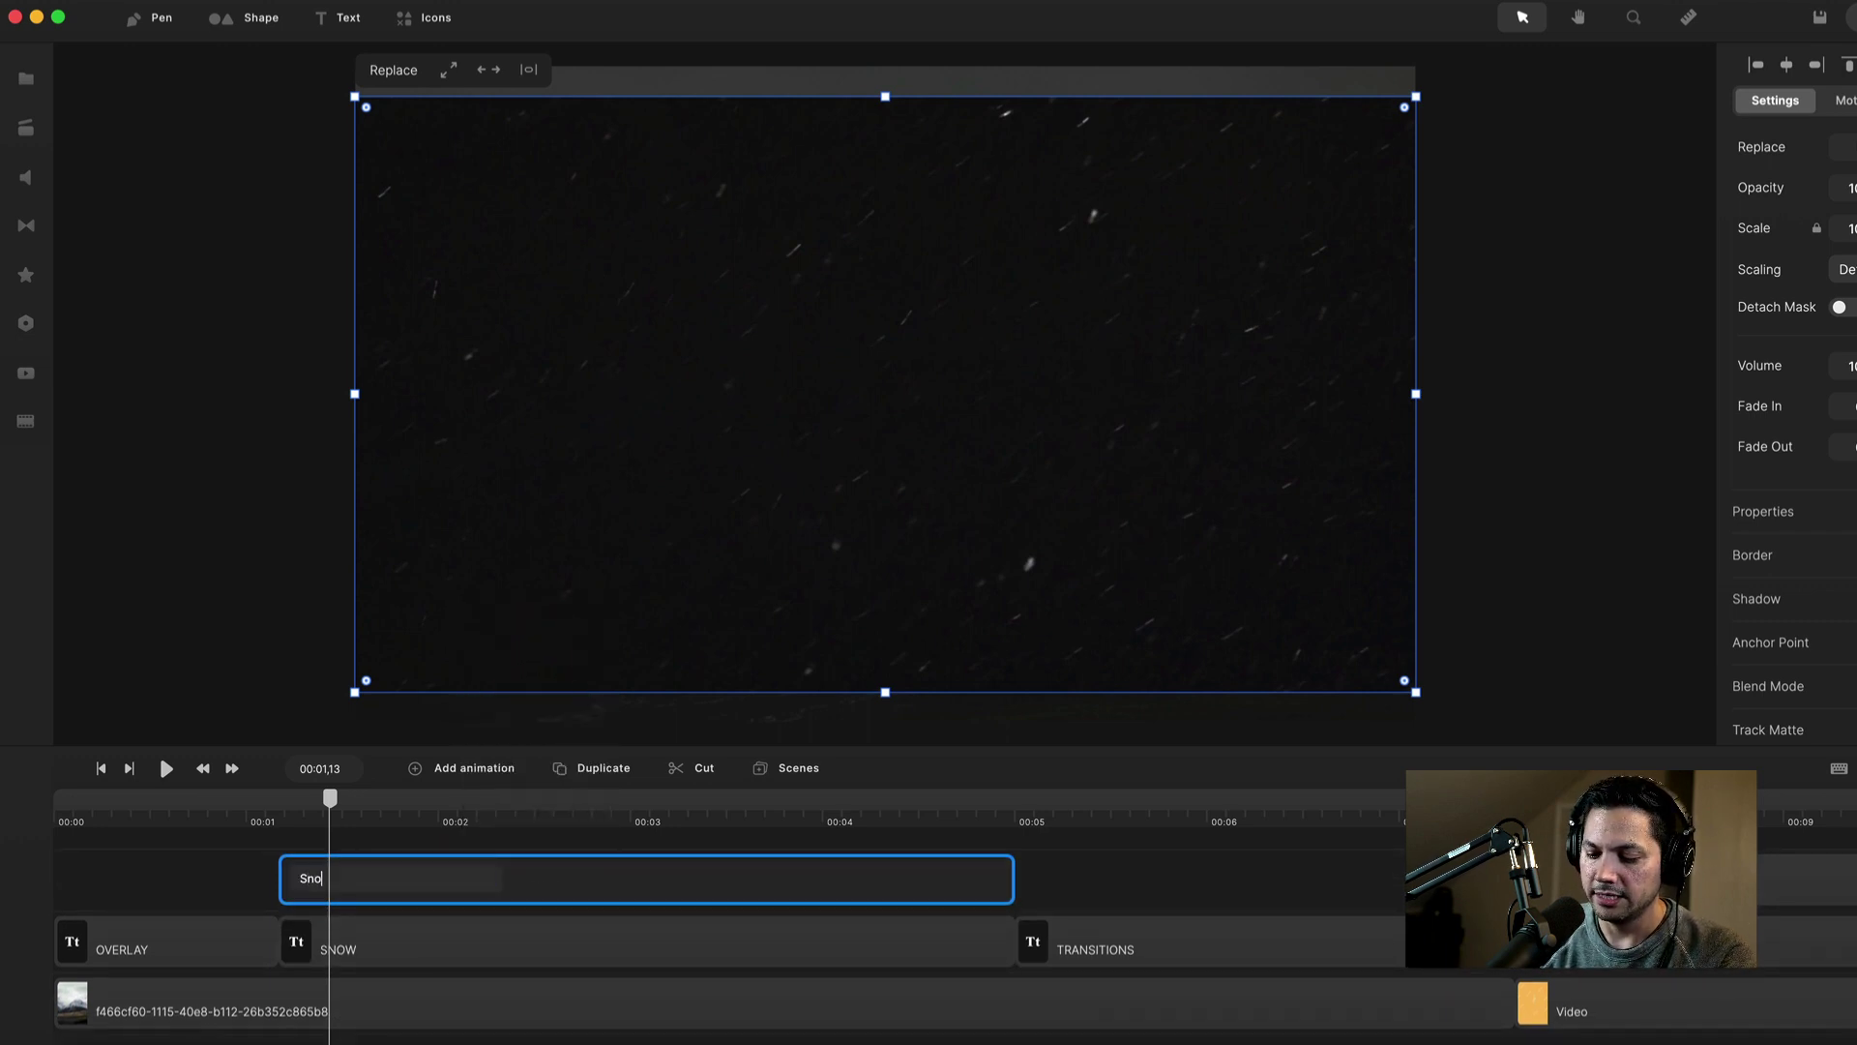
pyautogui.write('w')
pyautogui.press('Return')
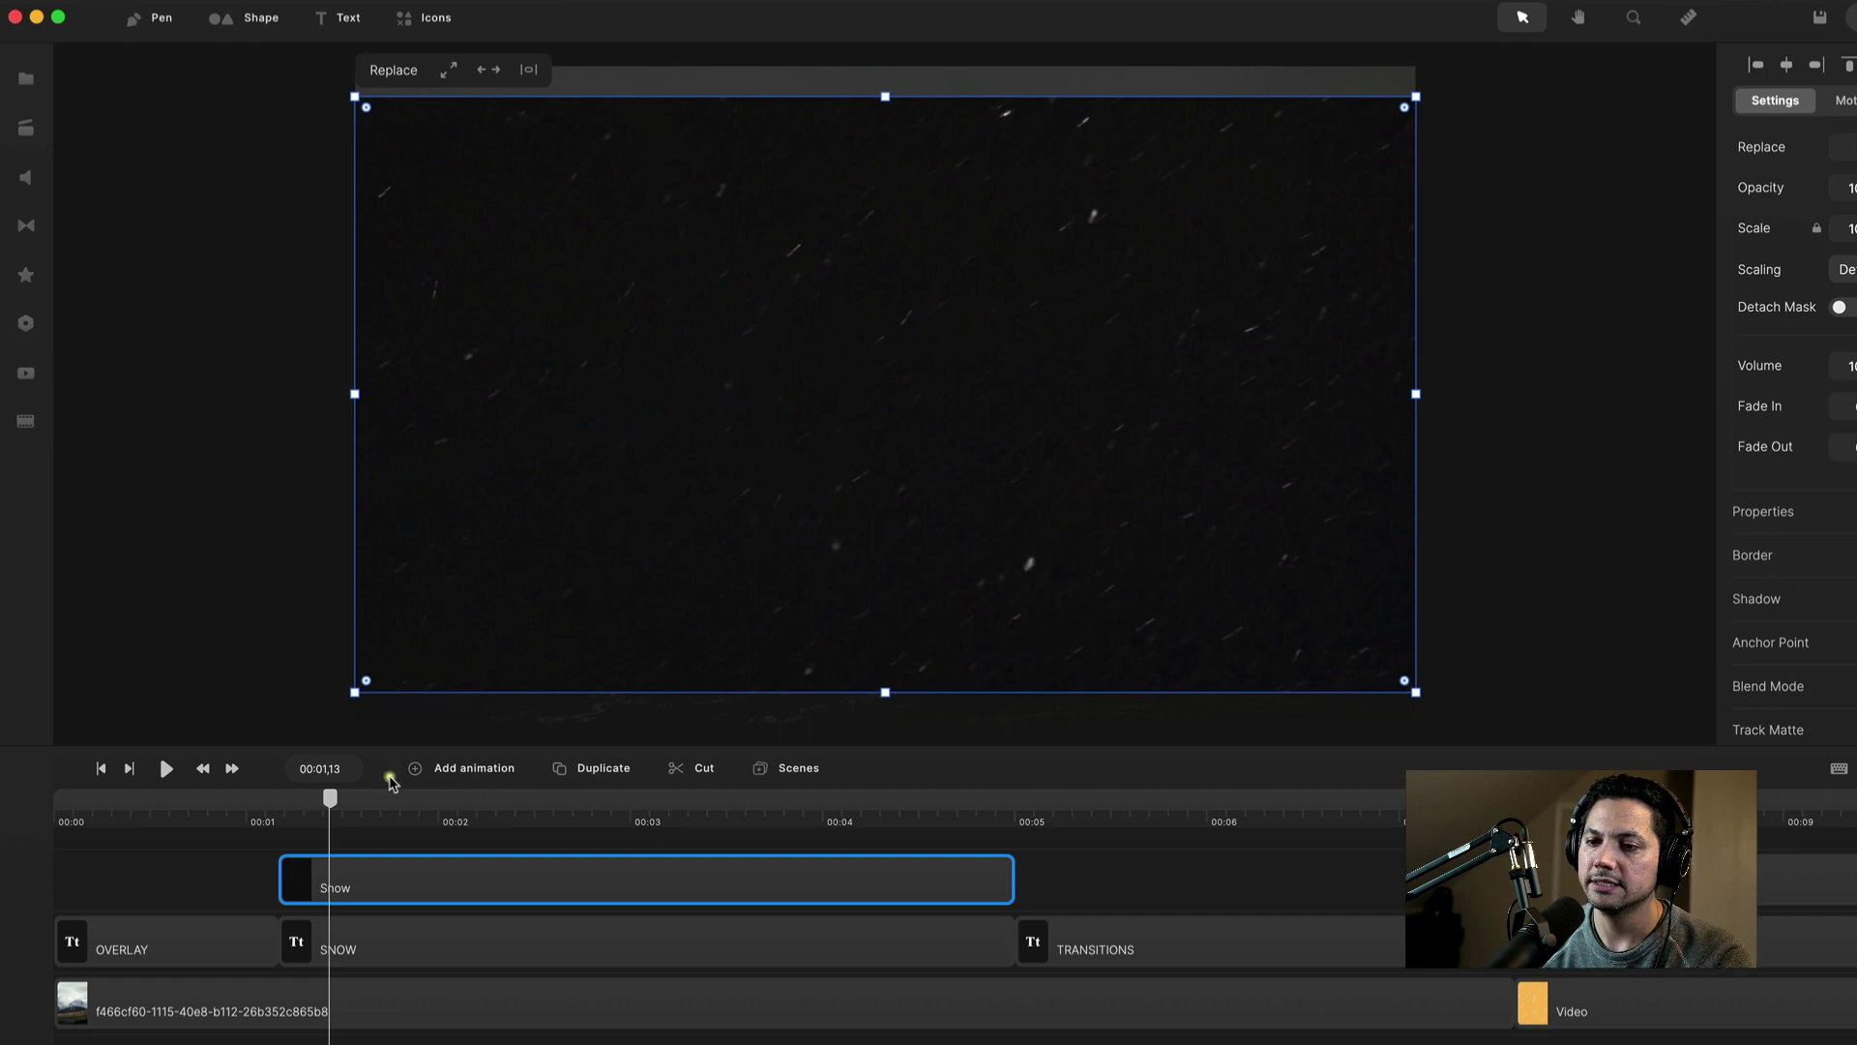
# Step: Reselect the Snow clip and play the preview
pyautogui.rightClick(398, 867)
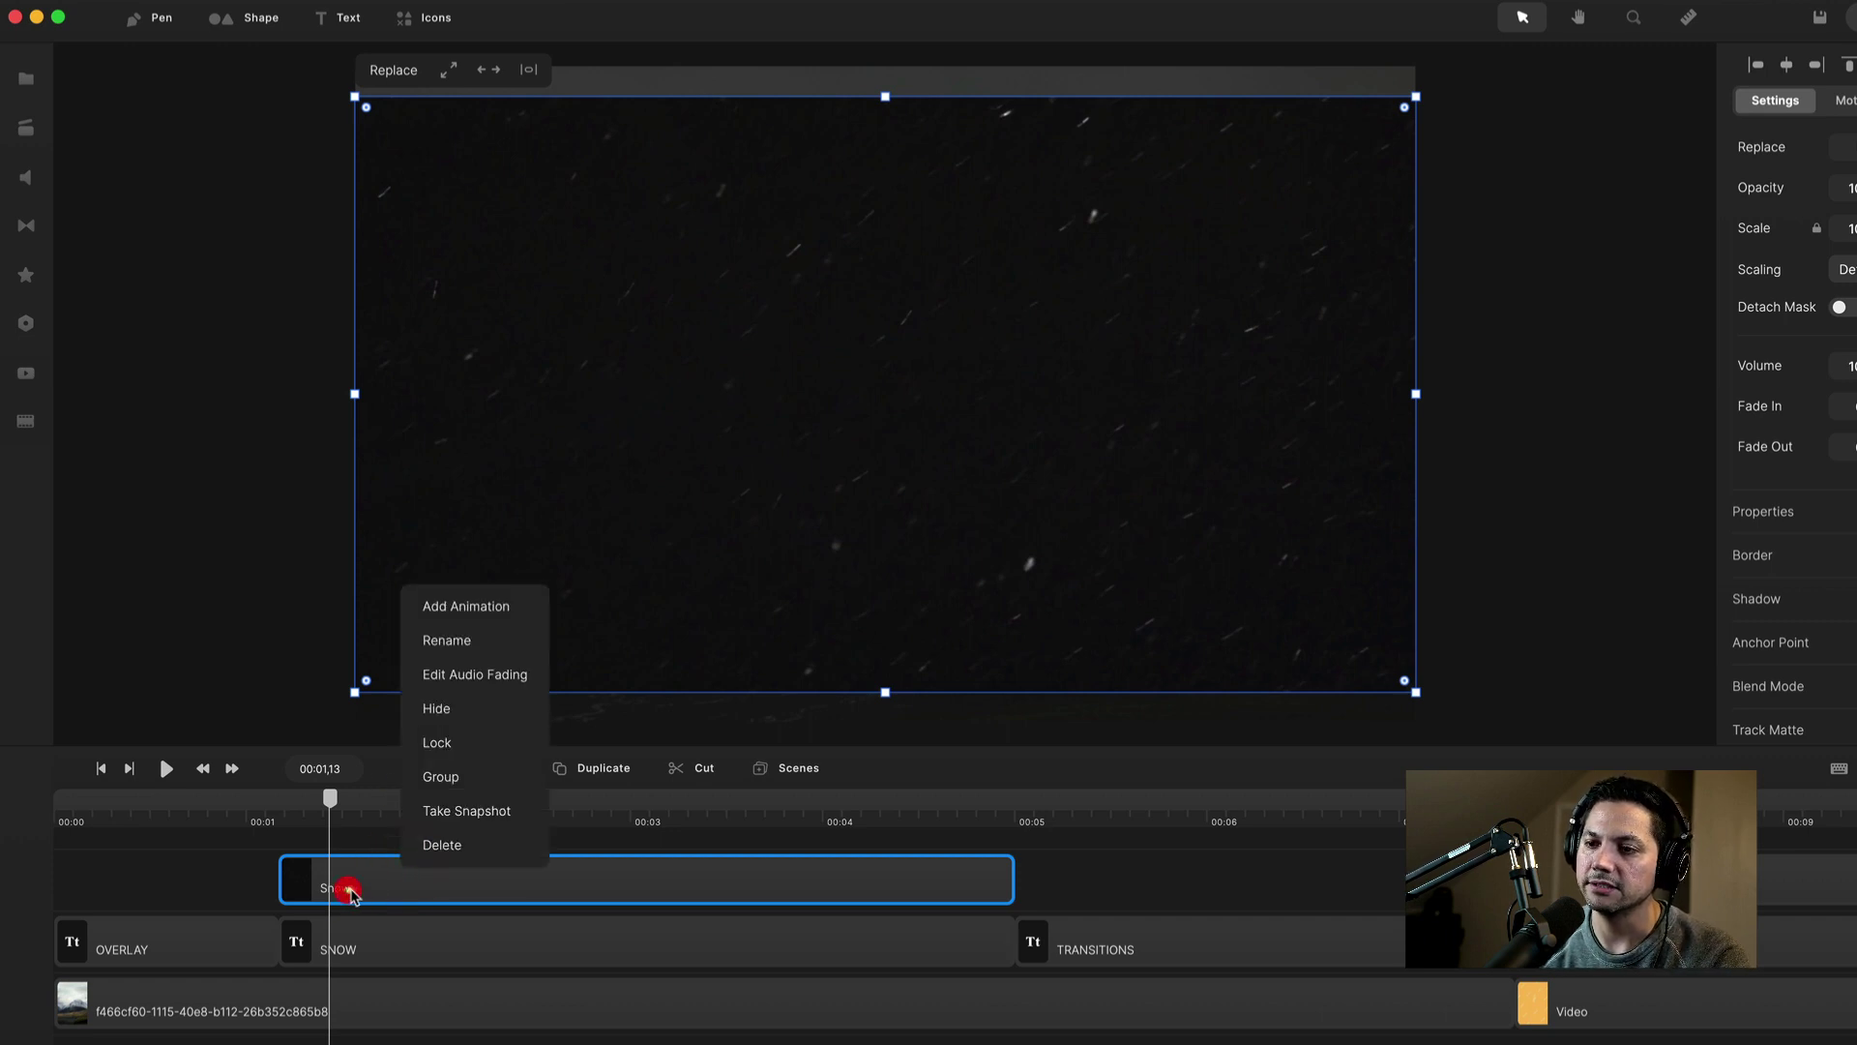
pyautogui.click(700, 845)
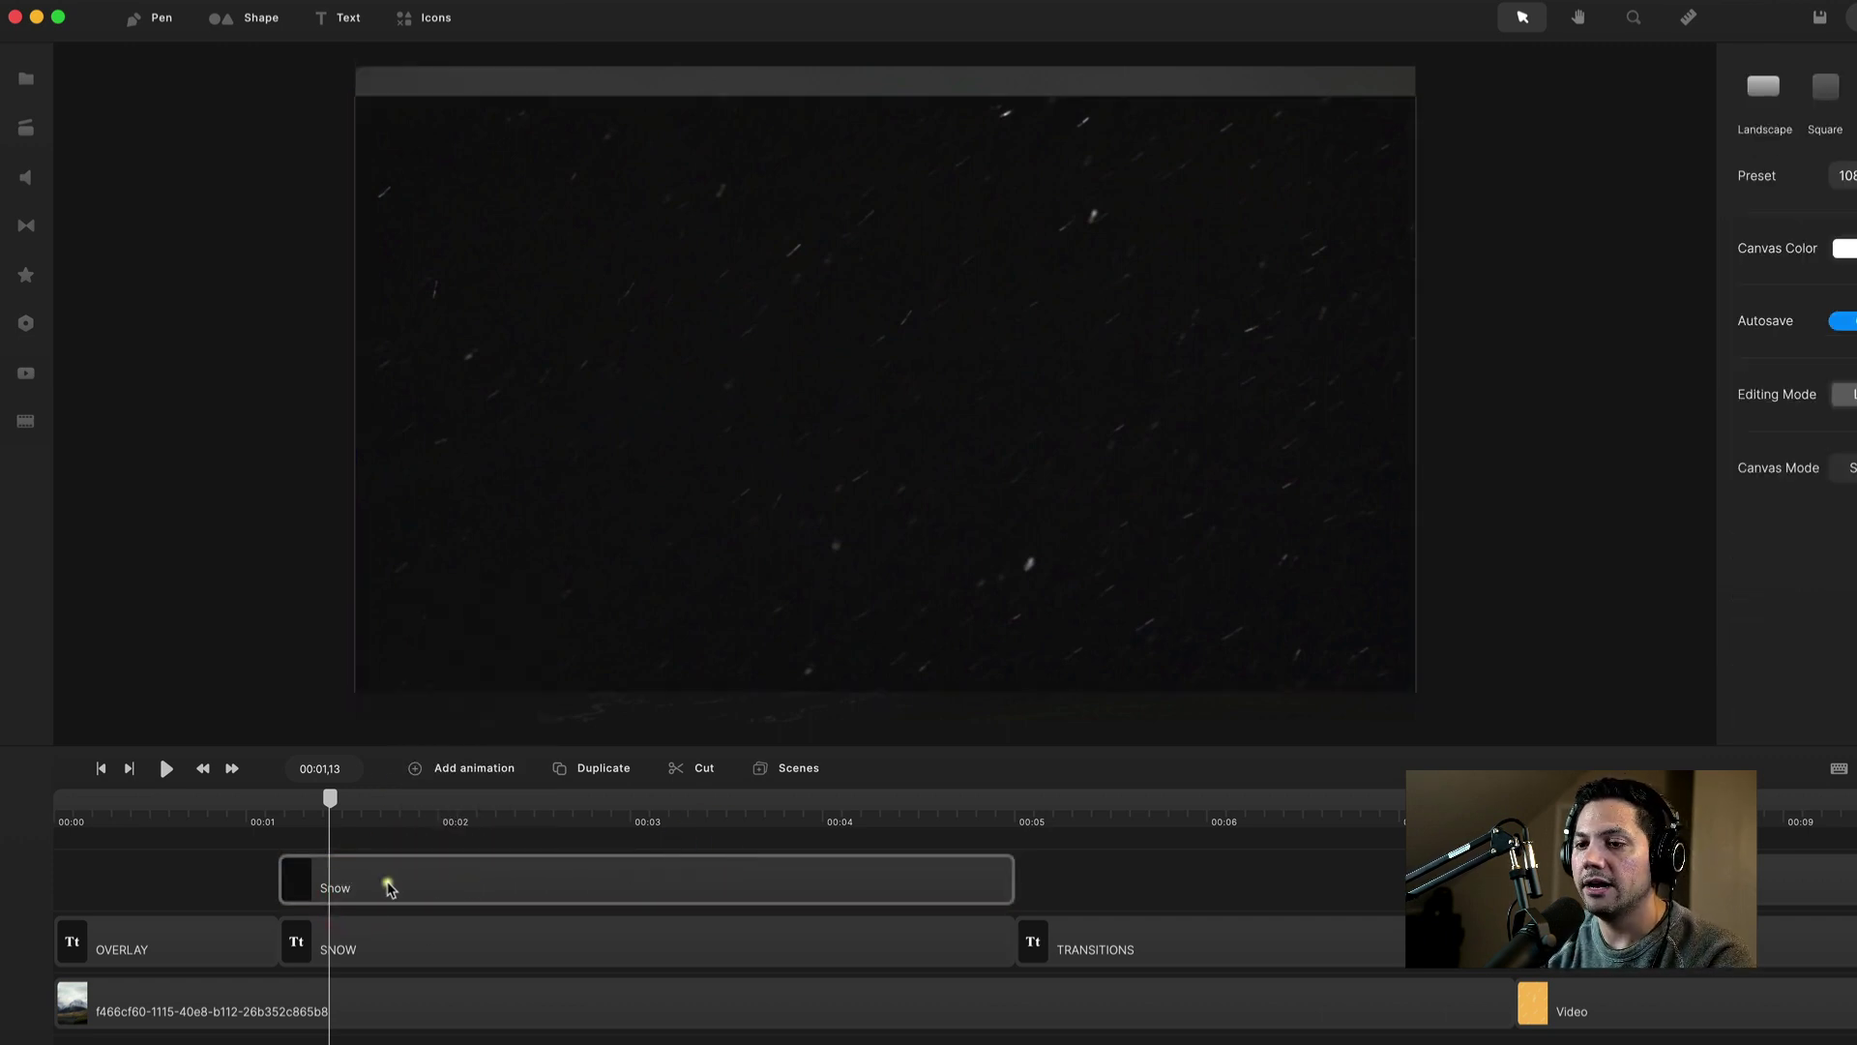
pyautogui.click(397, 885)
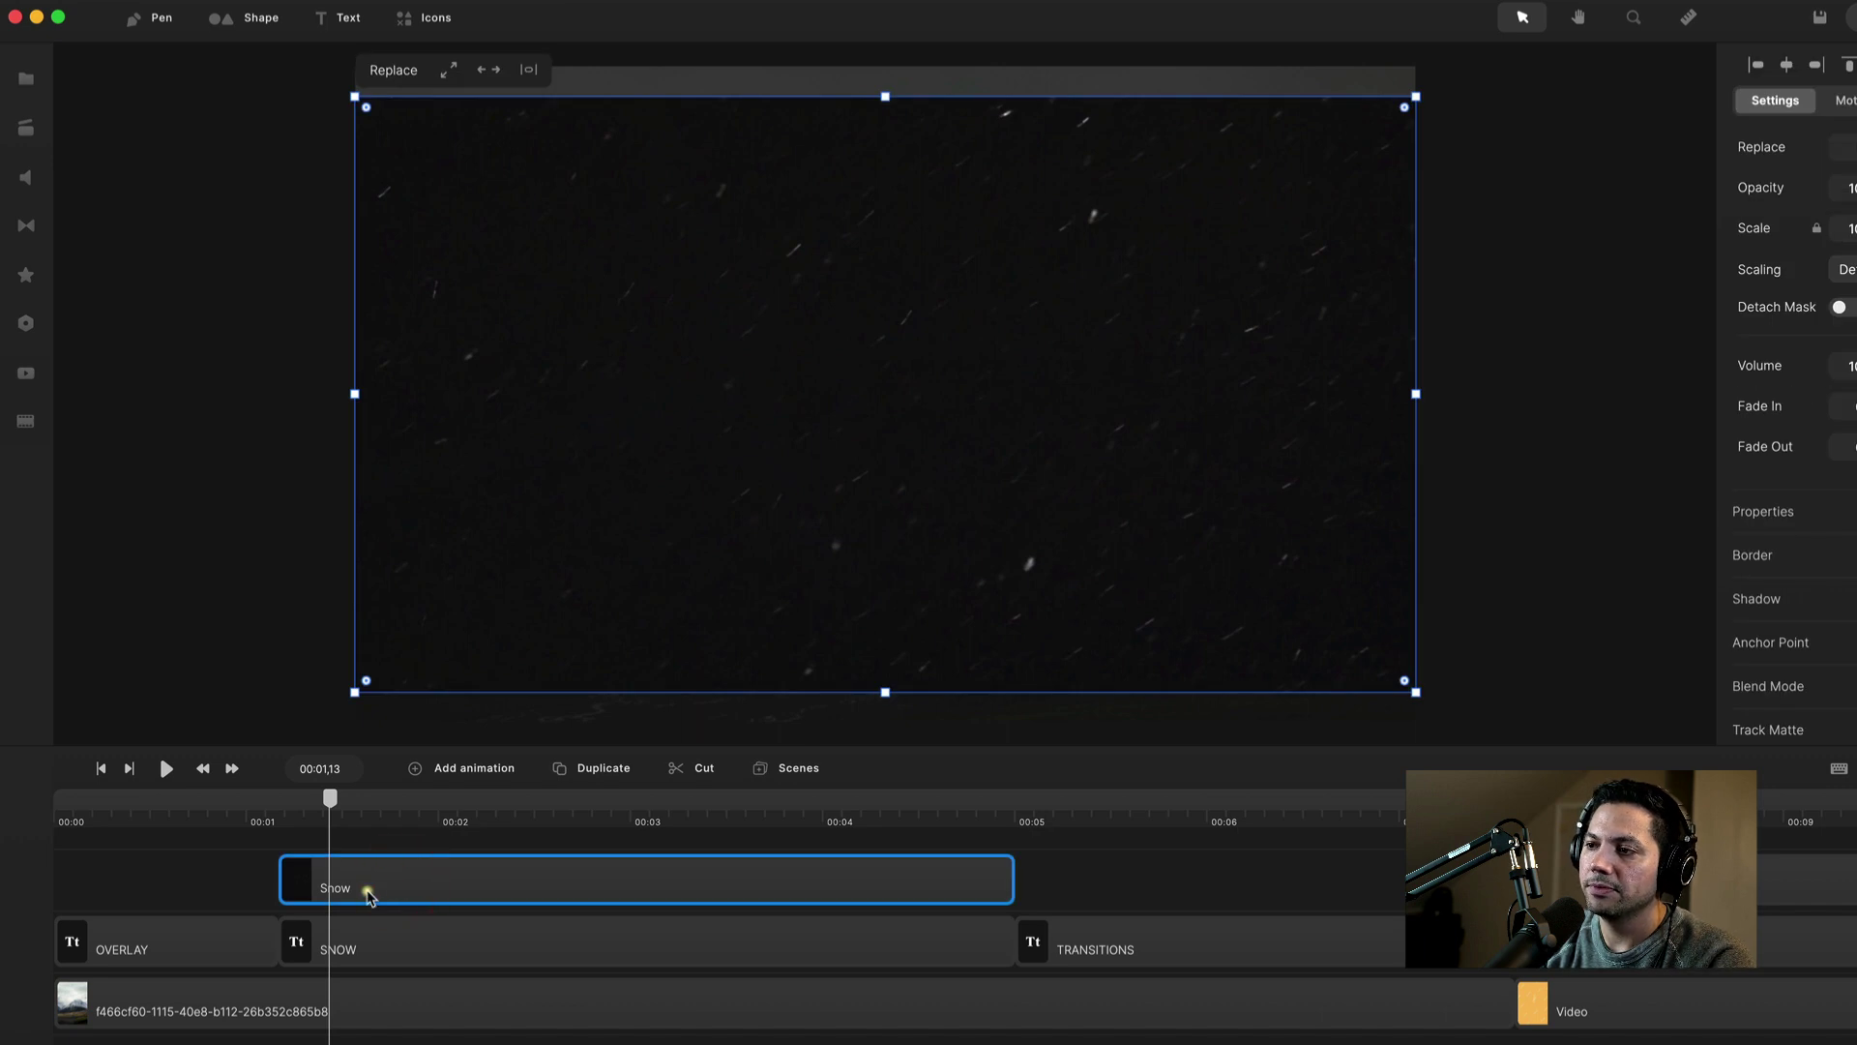
pyautogui.press('space')
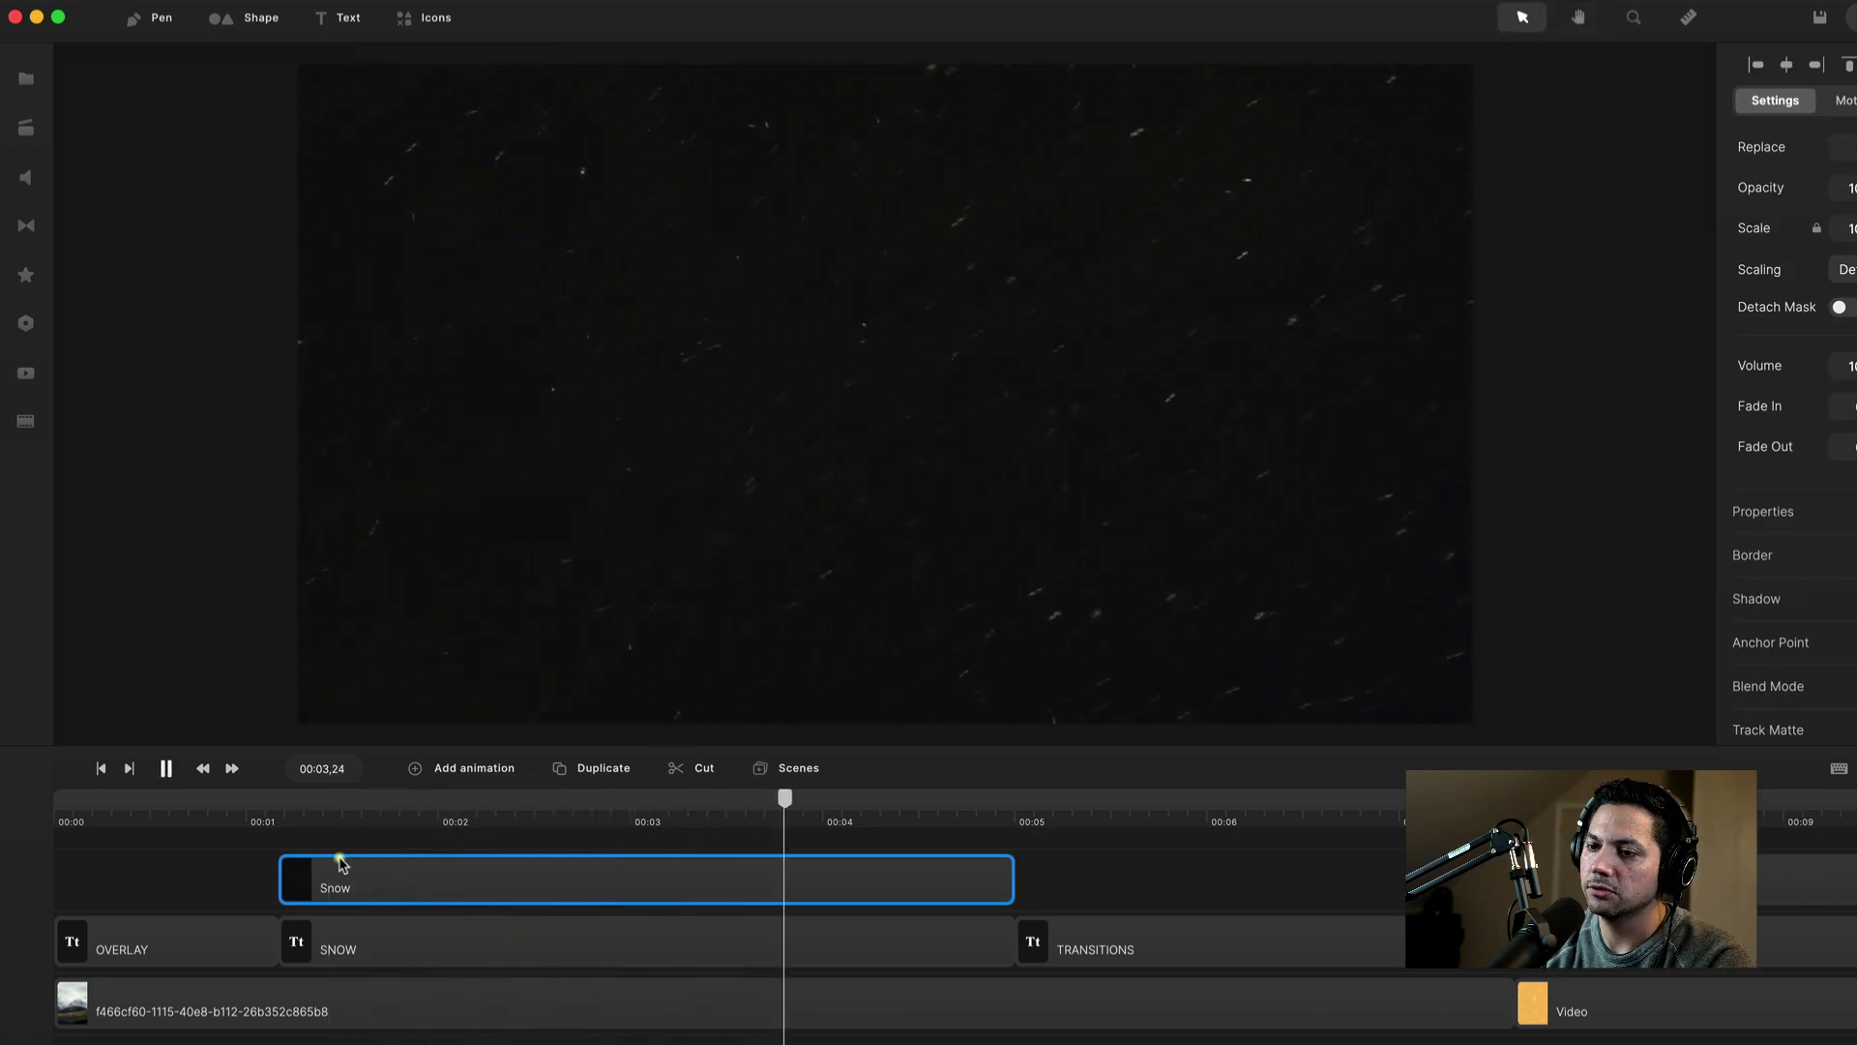
# Step: Set the Snow clip's blend mode to Screen, then rewind to about 00:01 and play
pyautogui.click(382, 883)
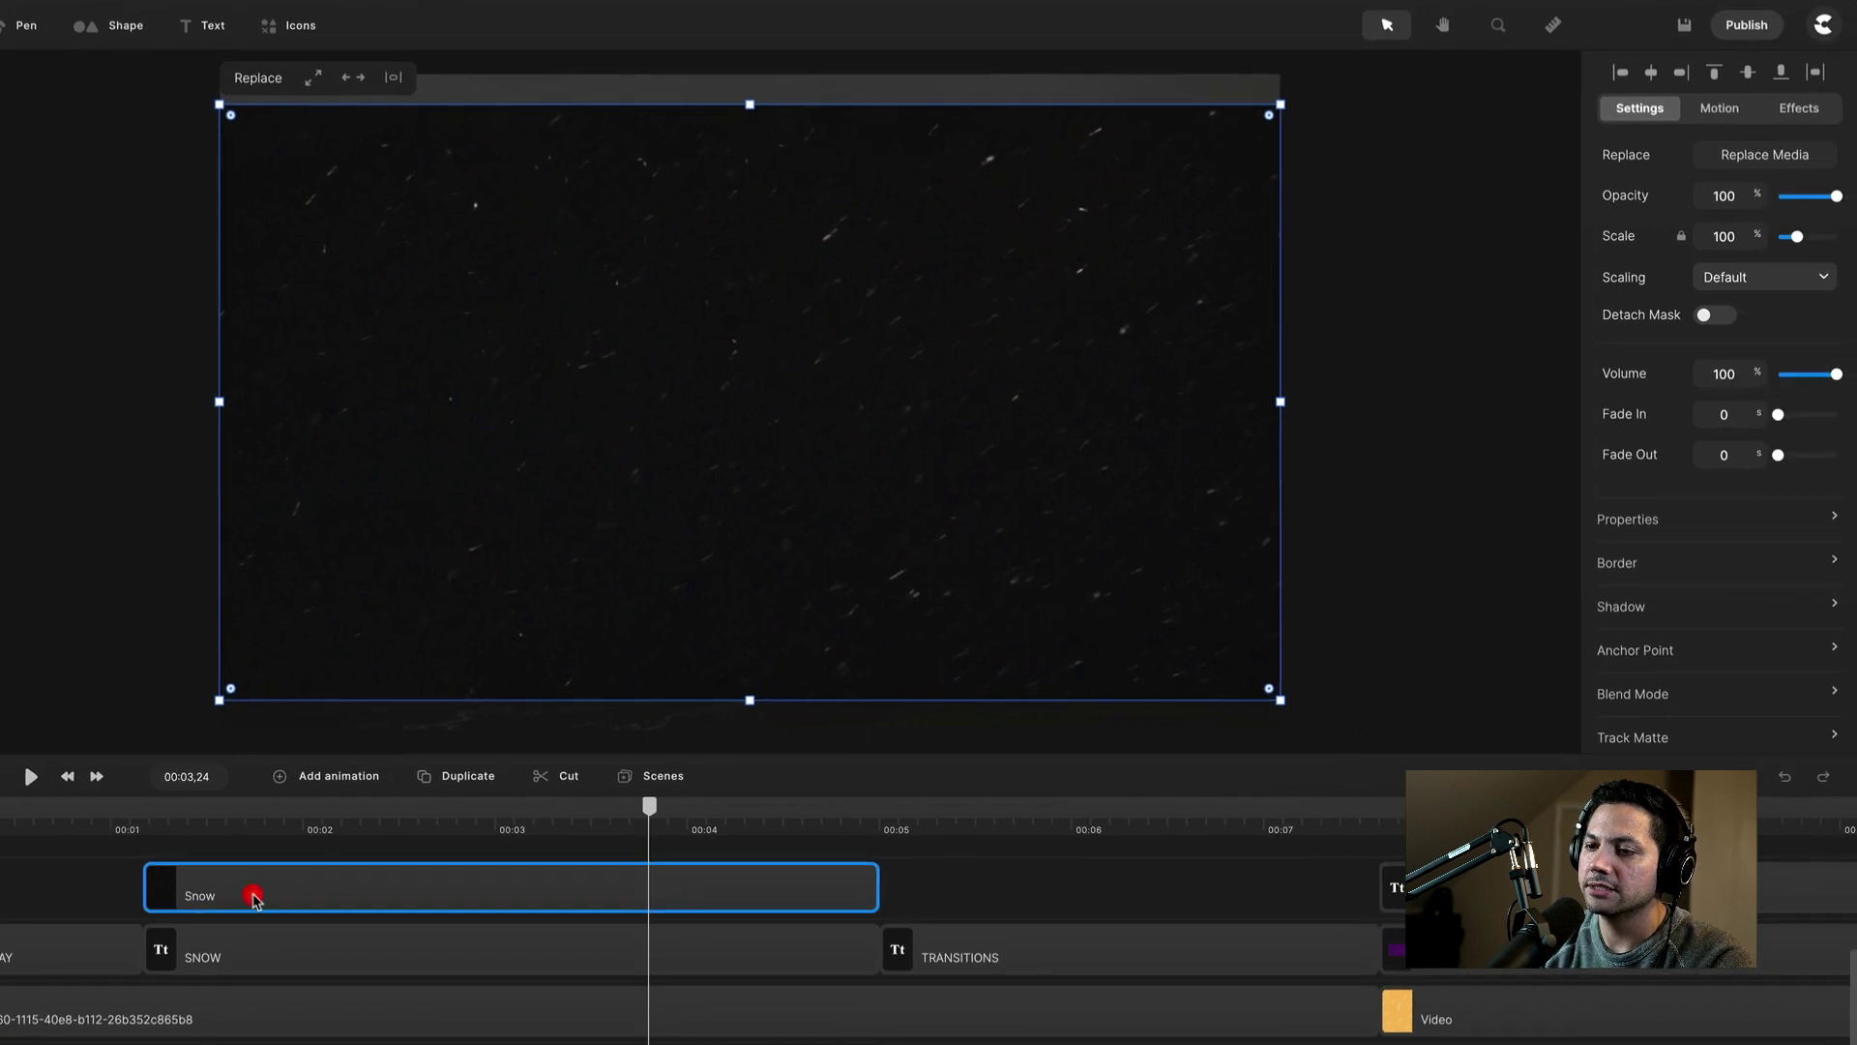
pyautogui.scroll(-1, 1638, 568)
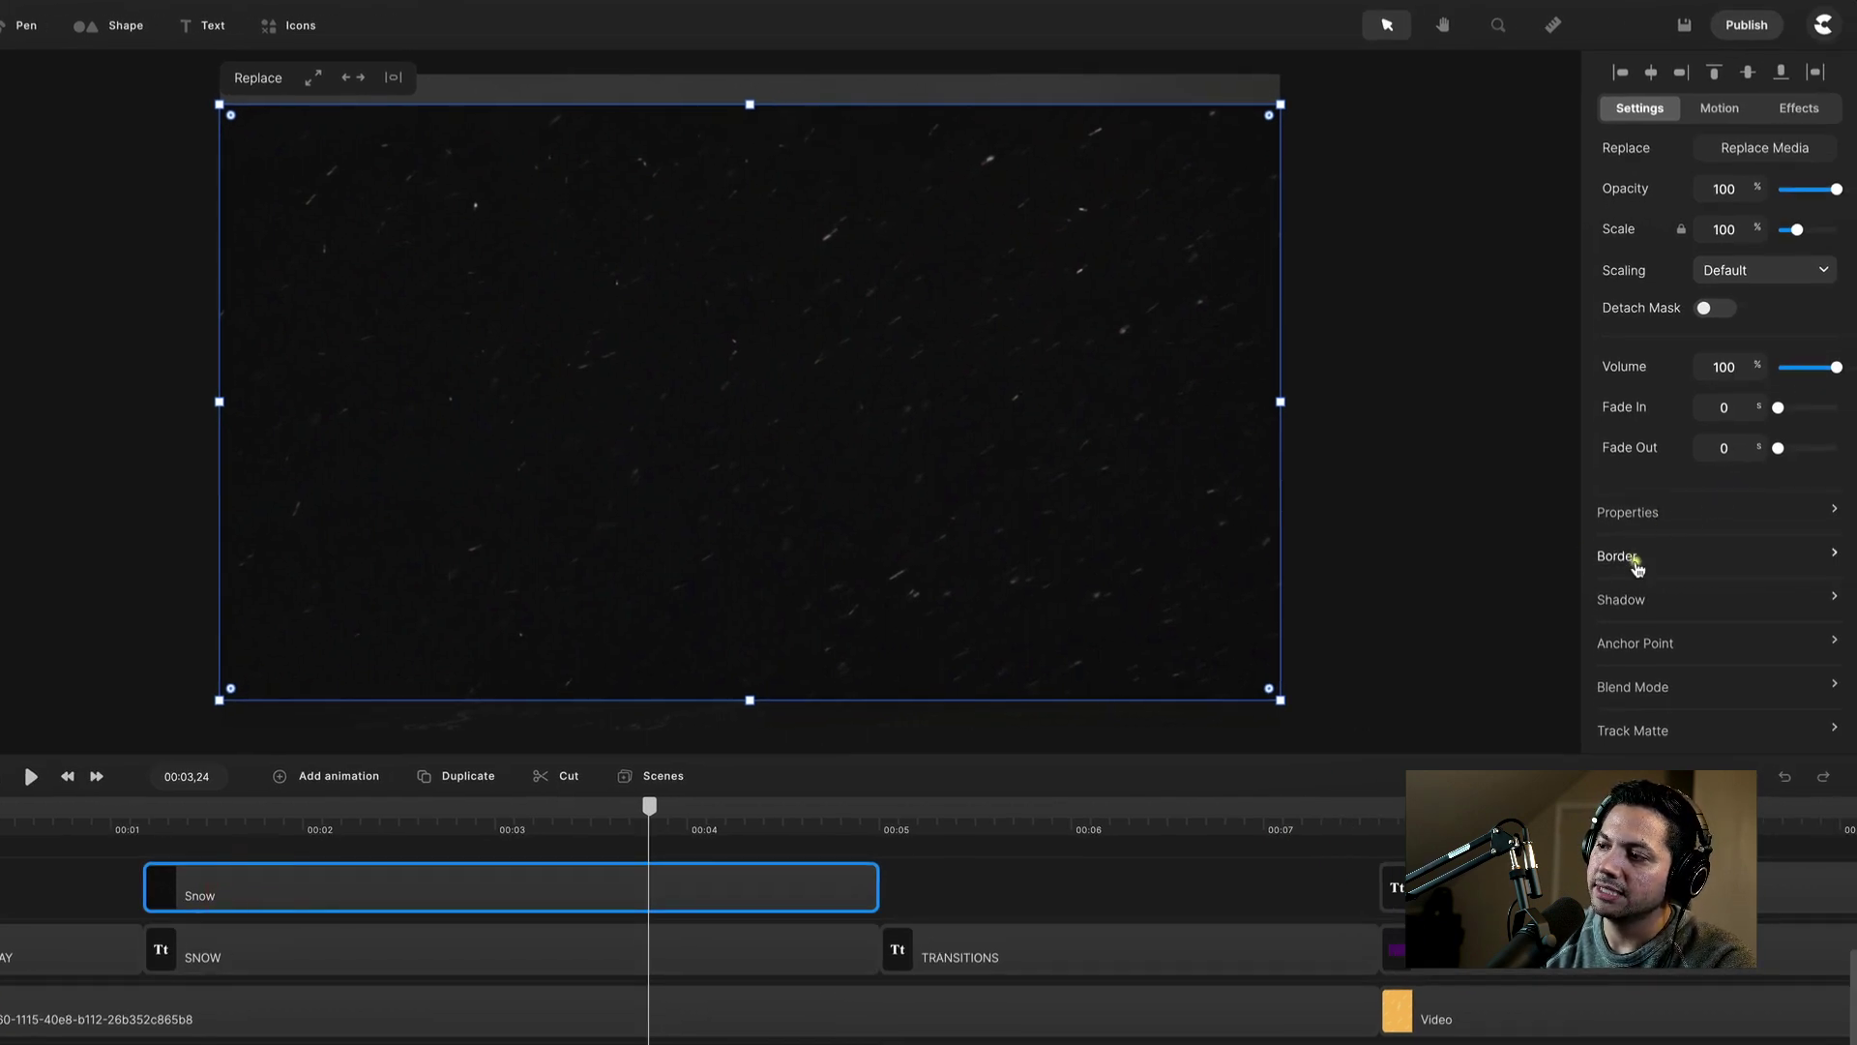
pyautogui.scroll(-1, 1638, 568)
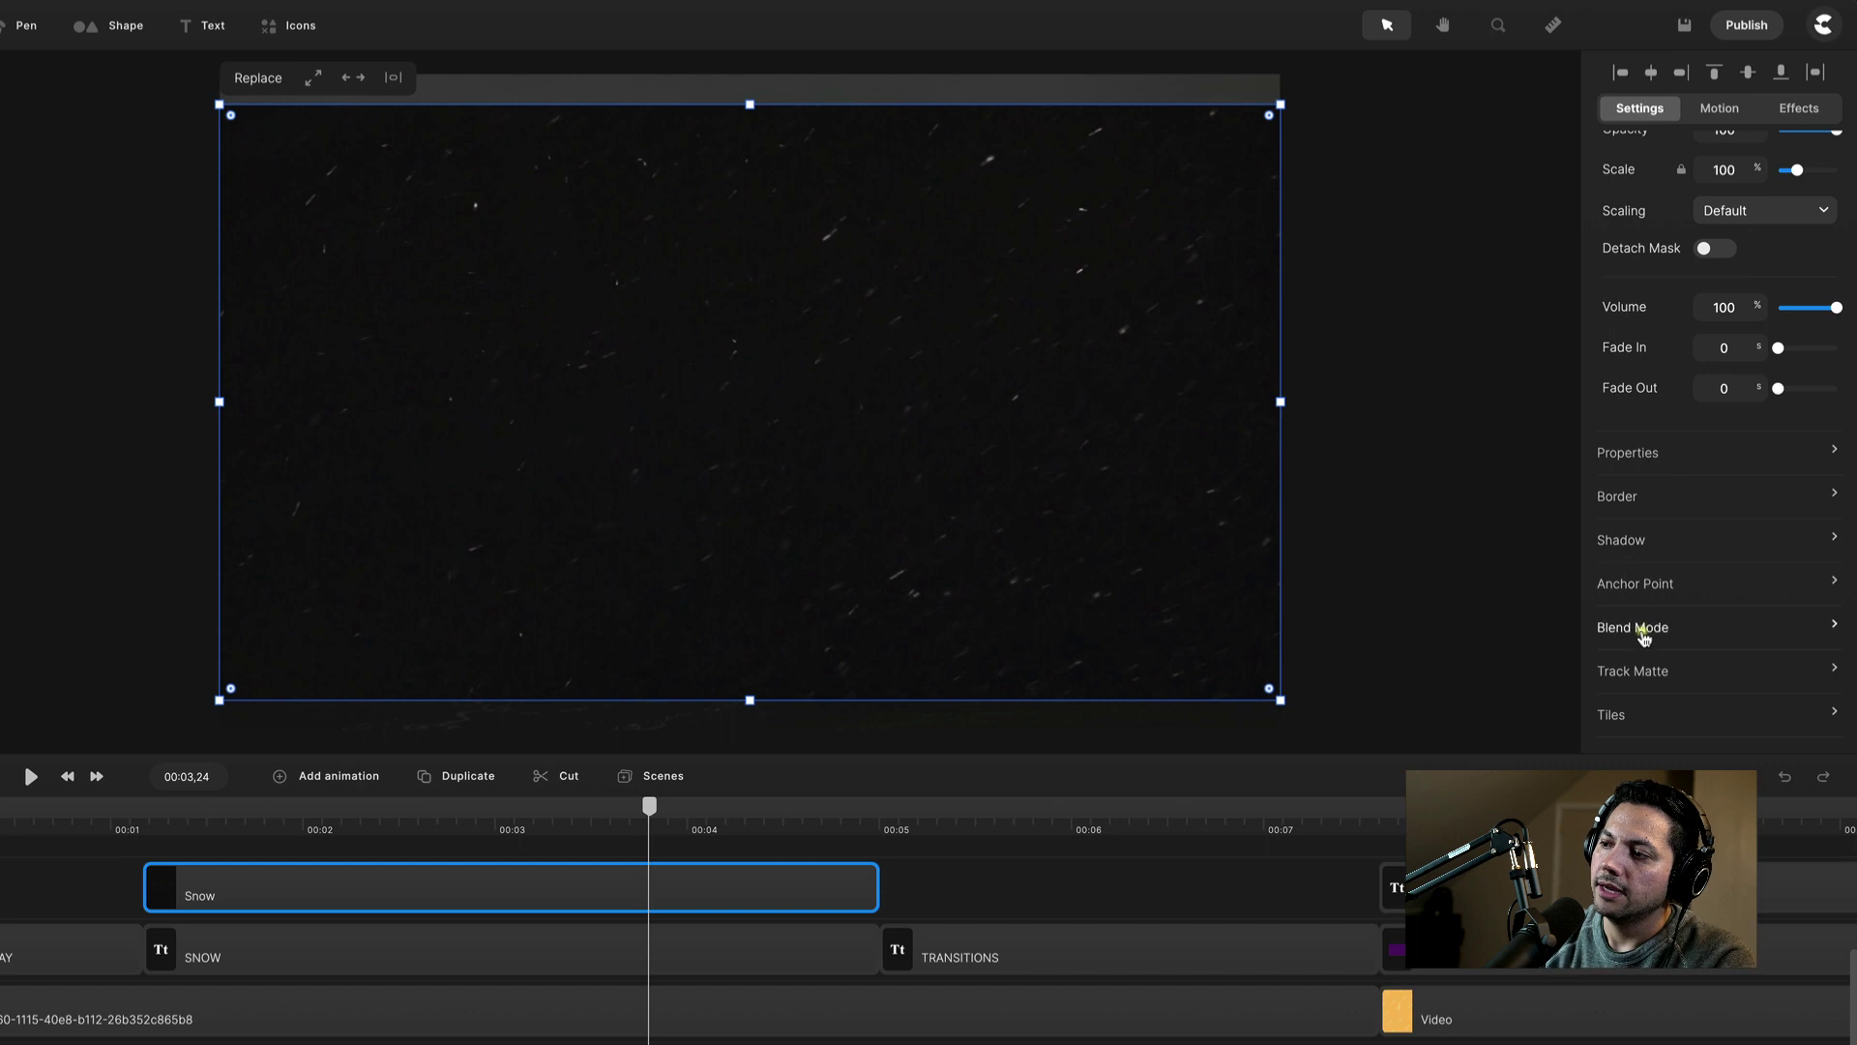
pyautogui.click(1642, 631)
pyautogui.click(1530, 184)
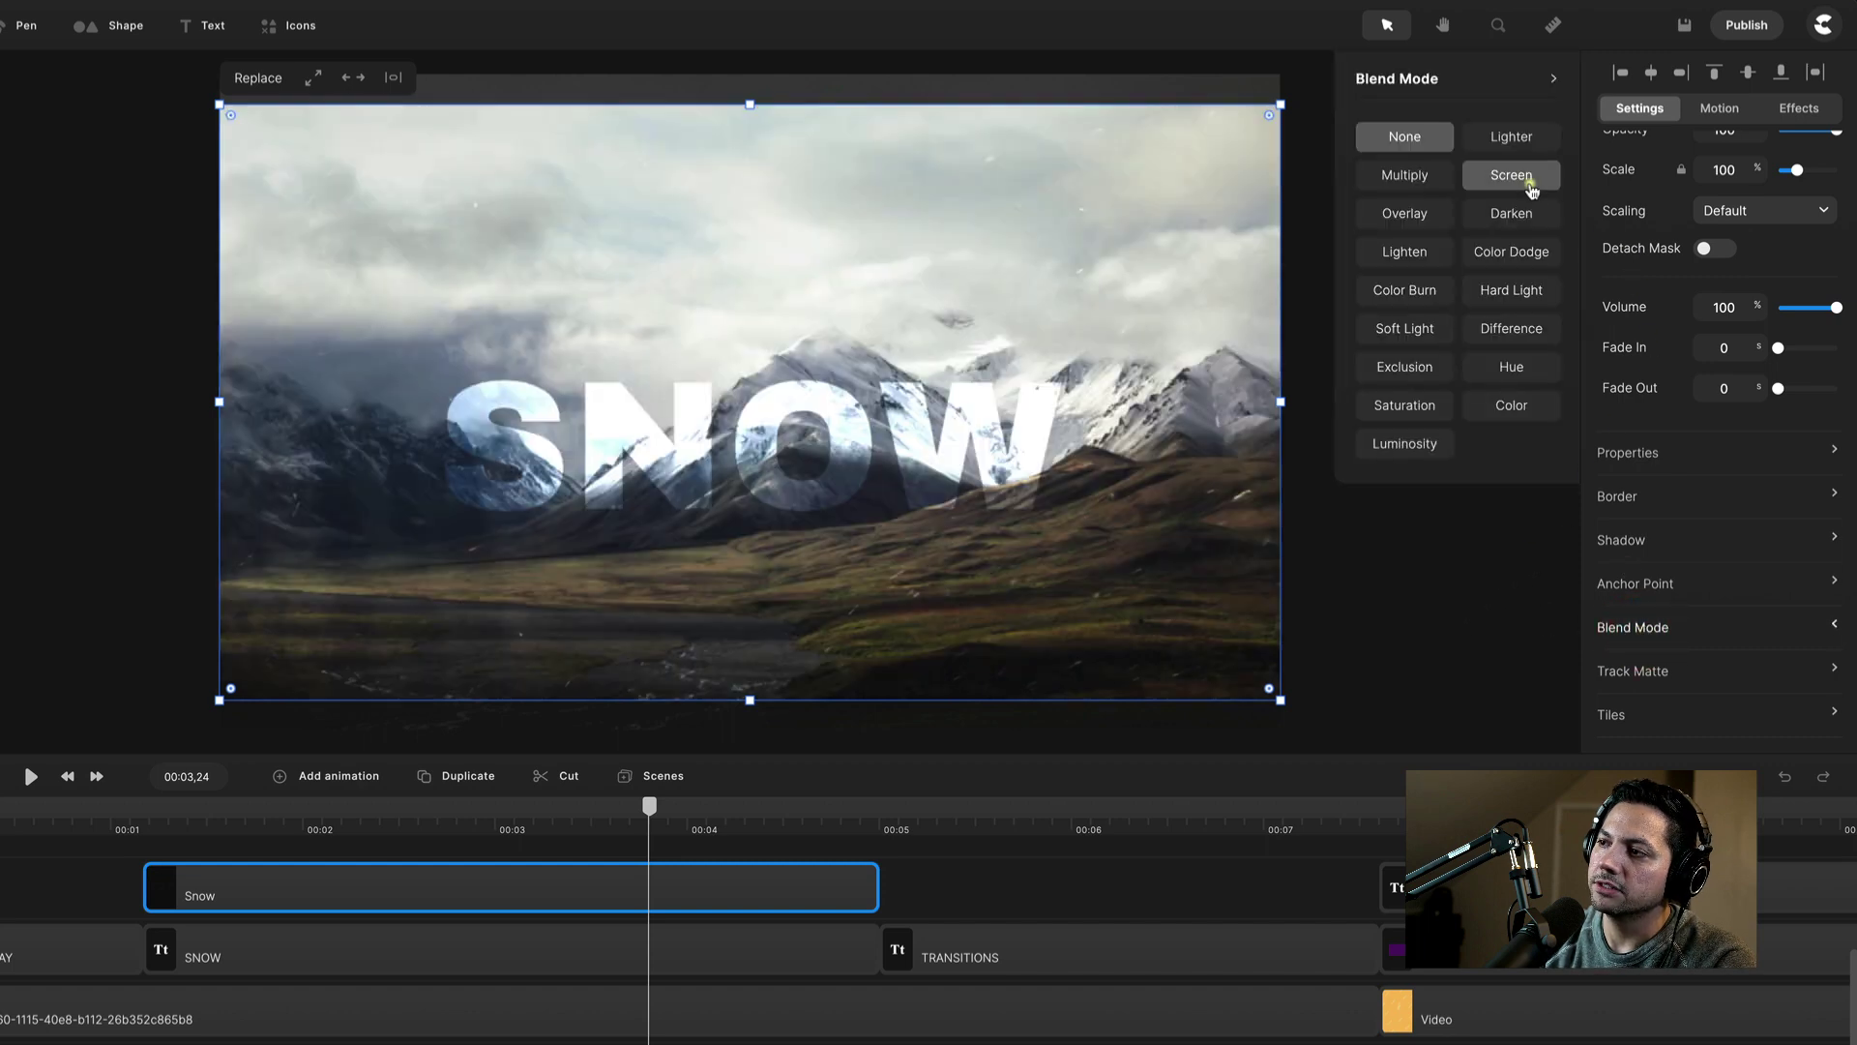
pyautogui.click(1530, 184)
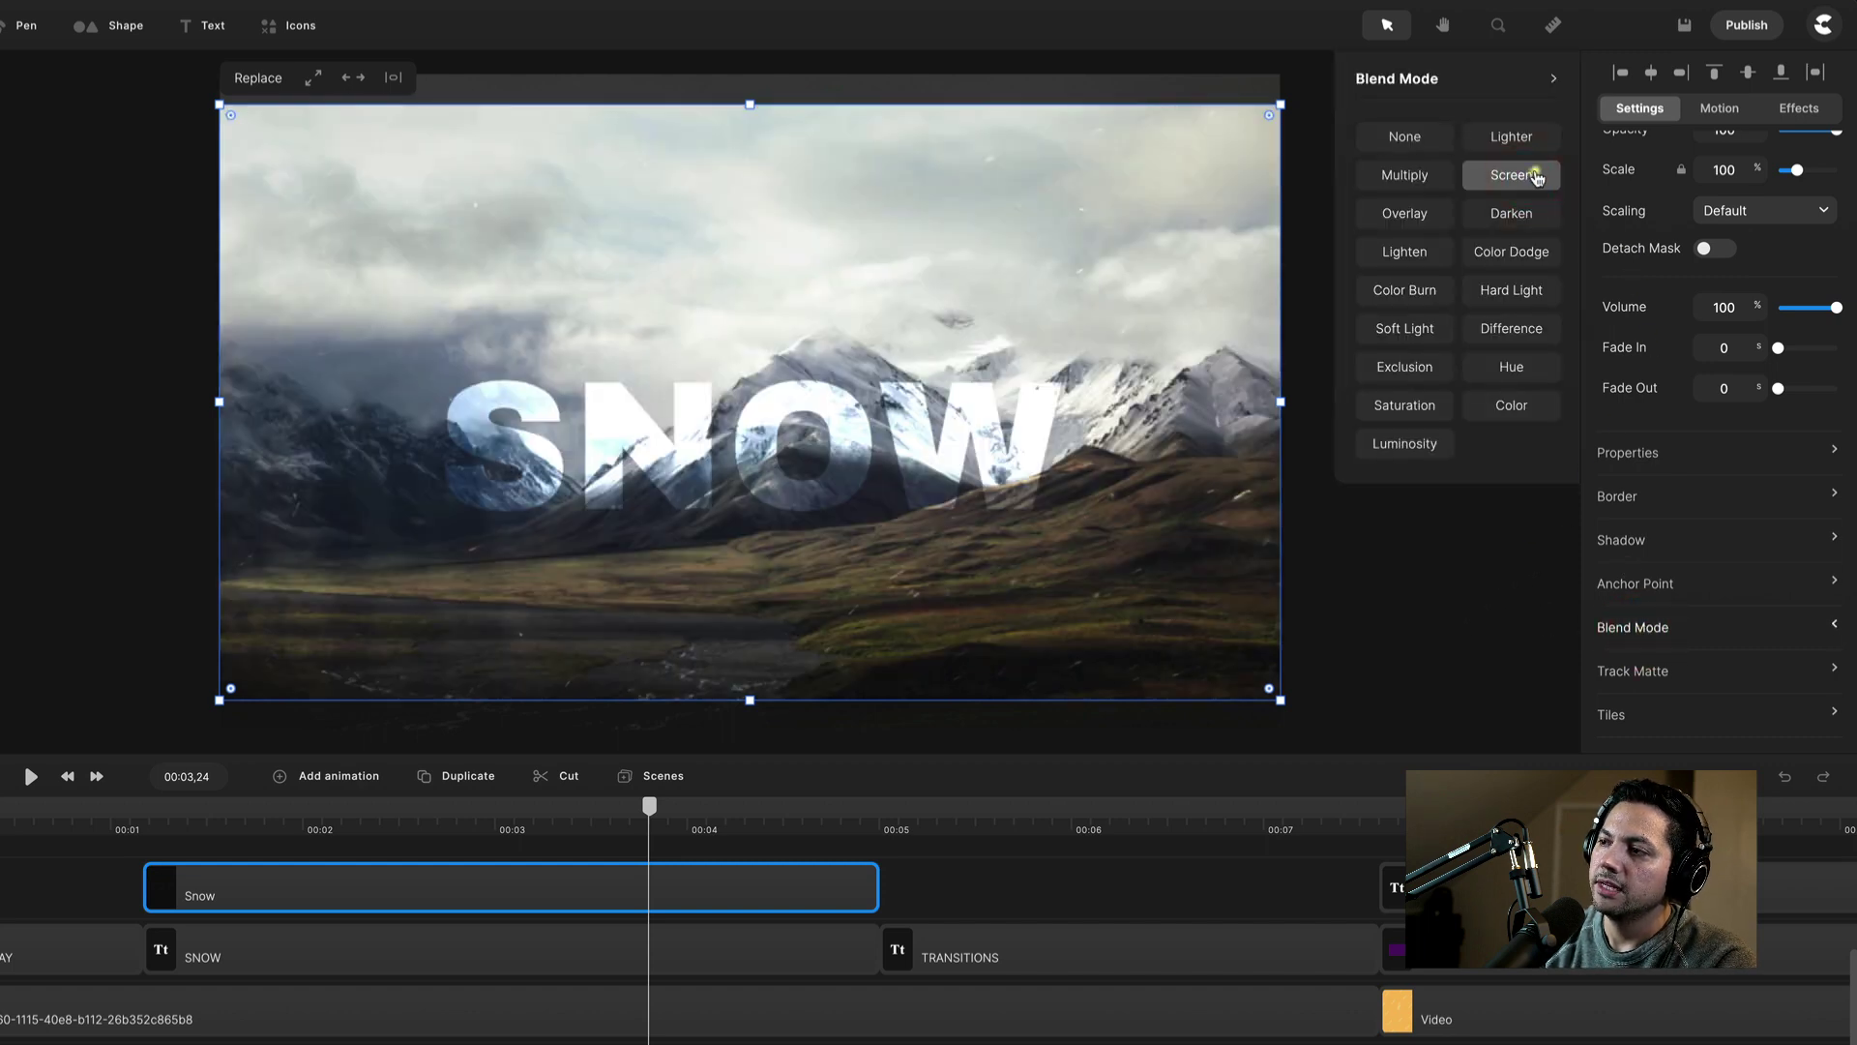
pyautogui.click(145, 819)
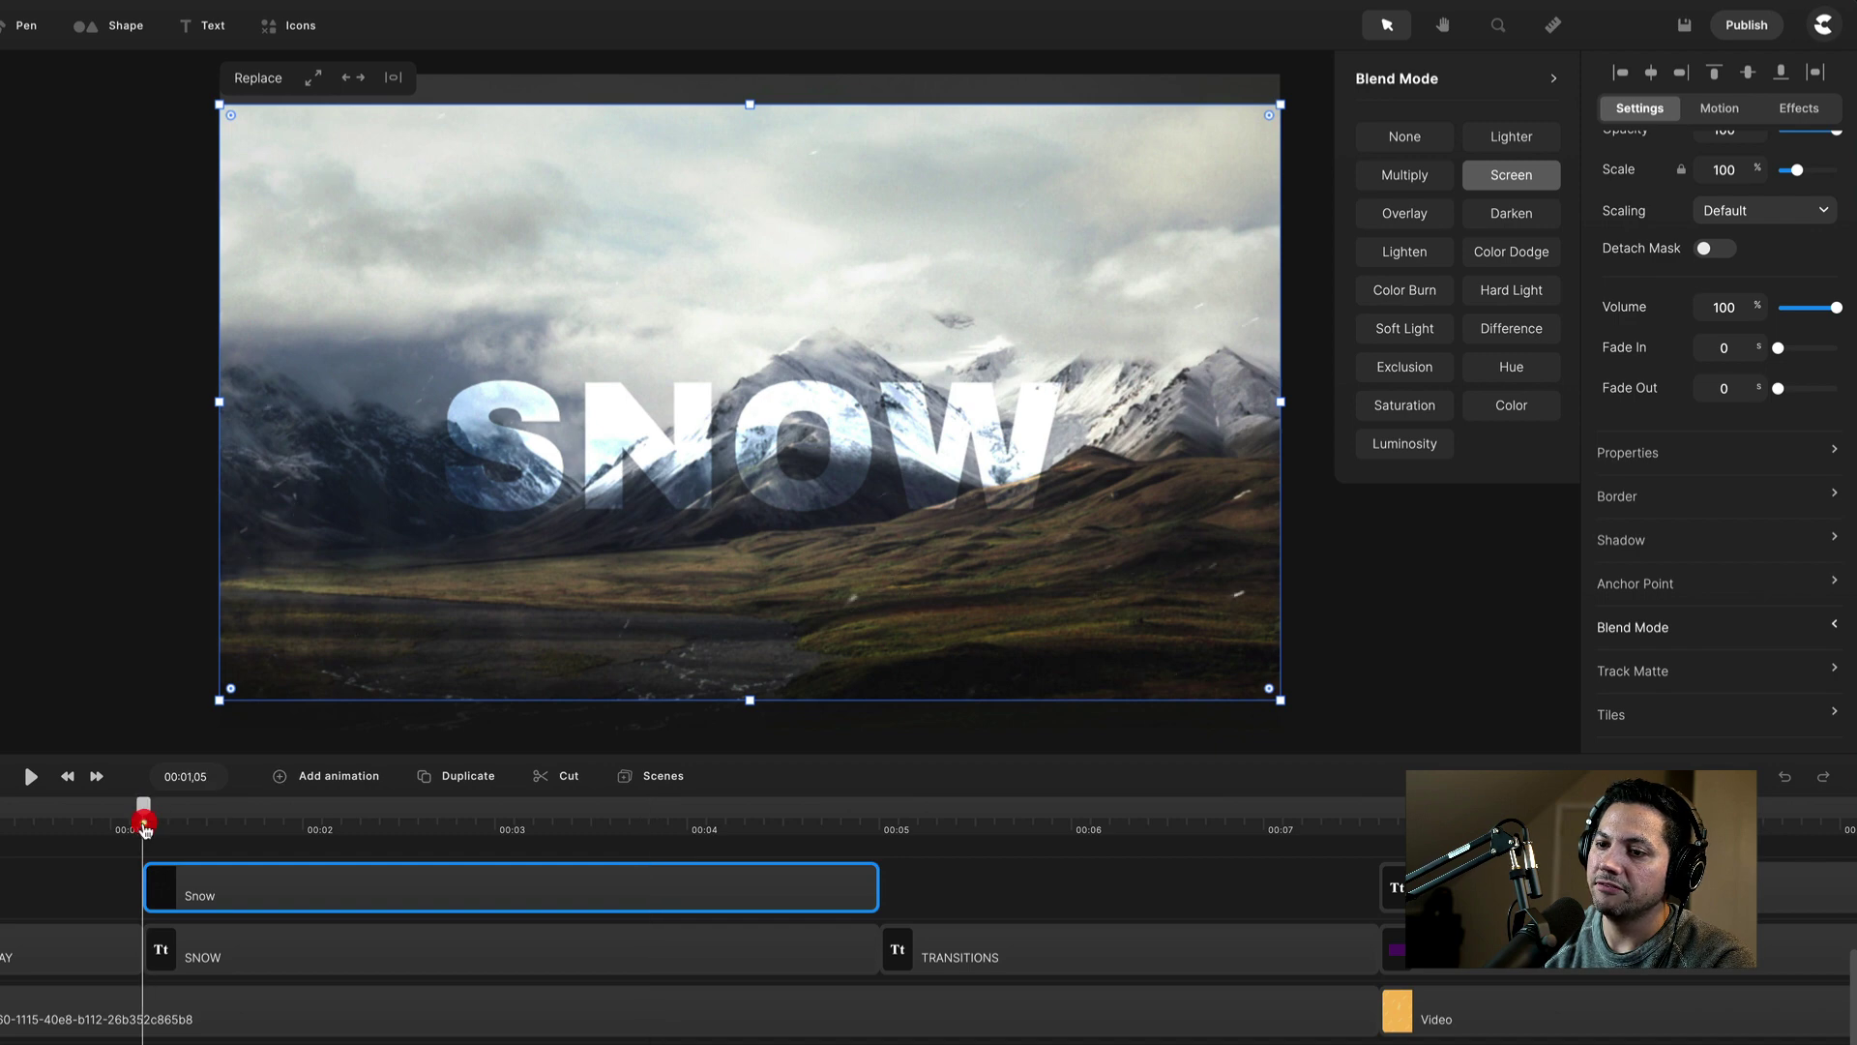
pyautogui.press('space')
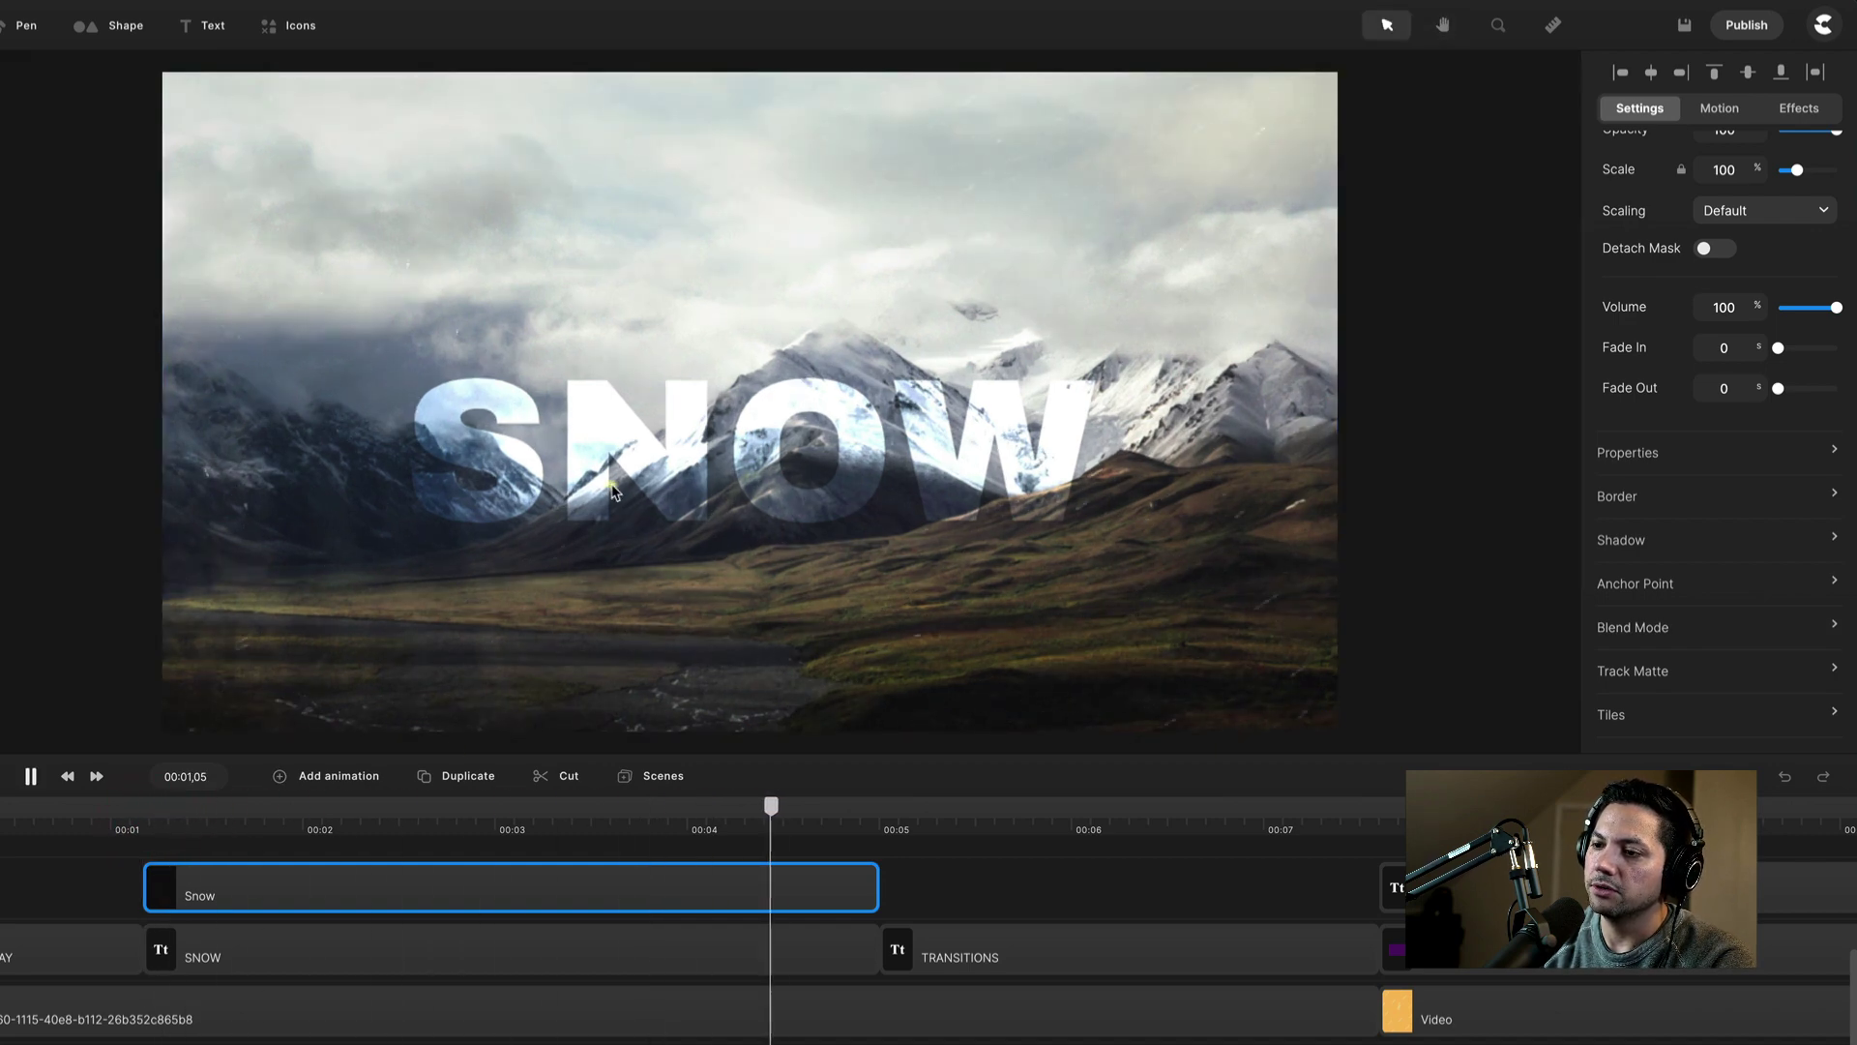
# Step: Replay the SNOW scene from near 00:01 to watch the screened snow
pyautogui.click(613, 357)
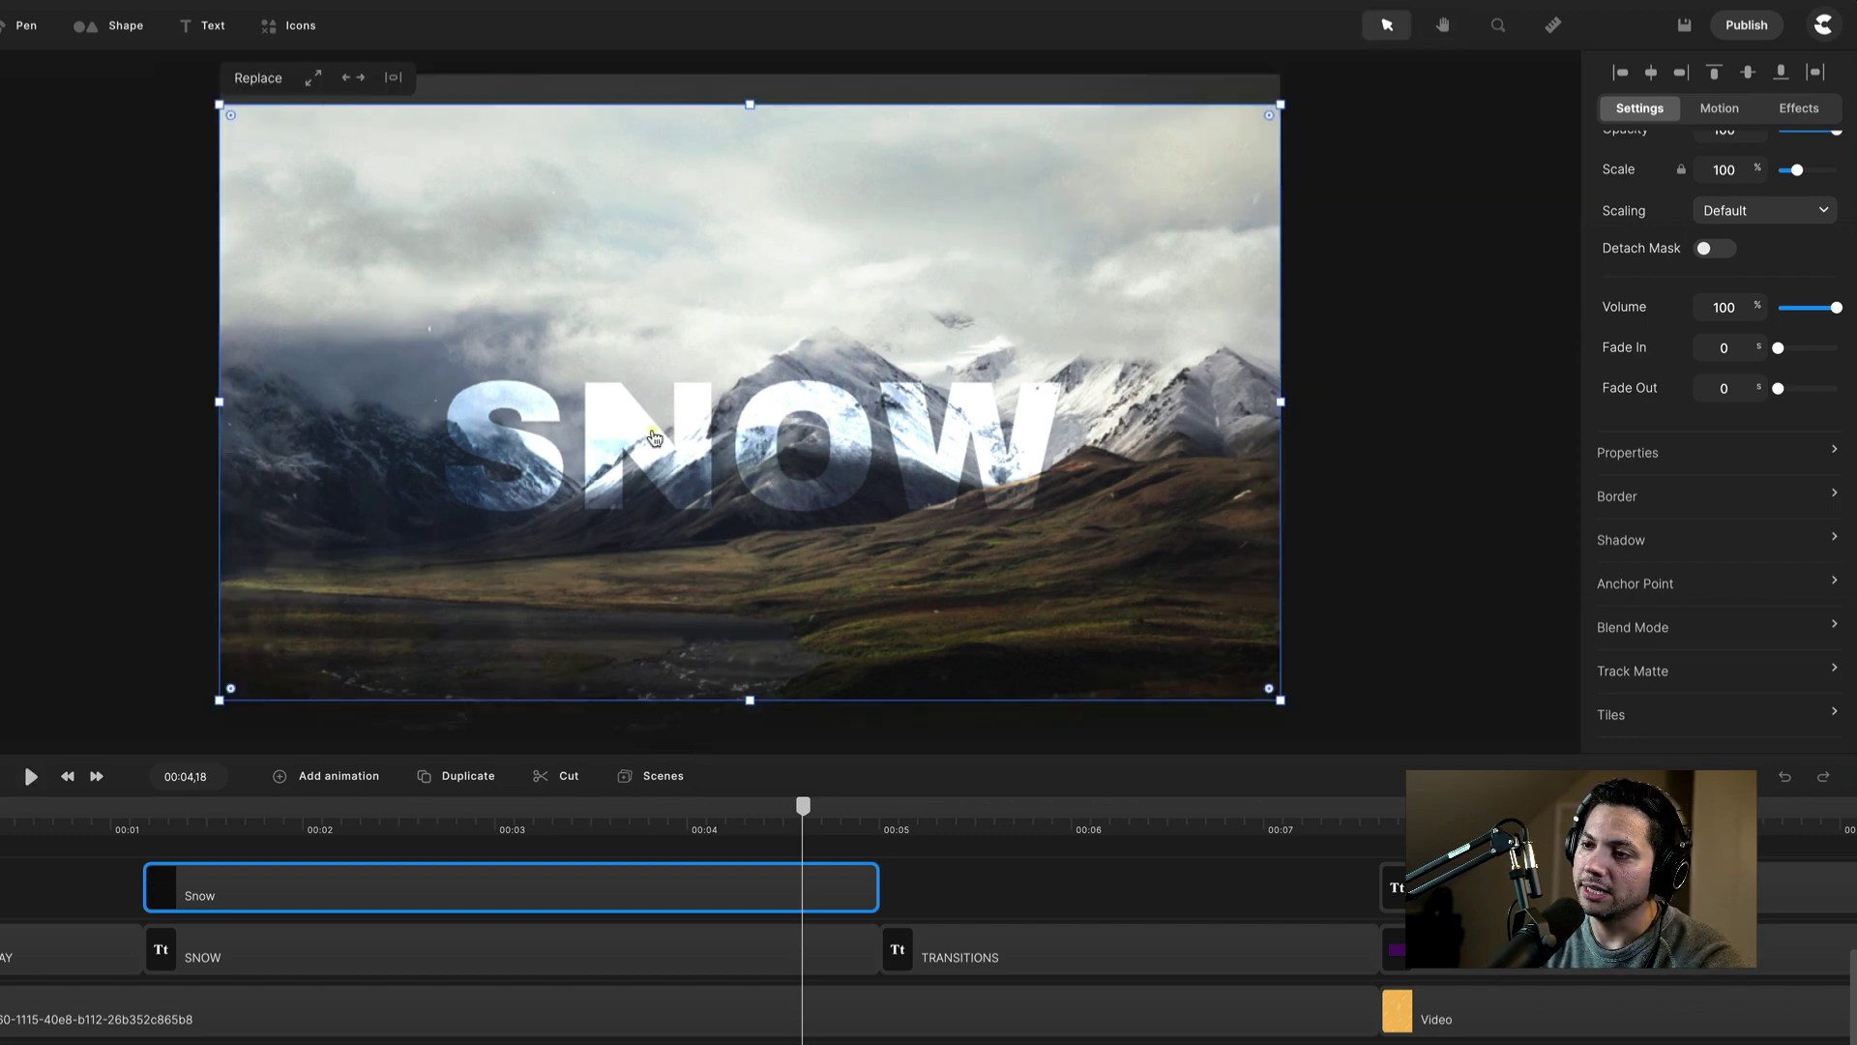
pyautogui.click(286, 820)
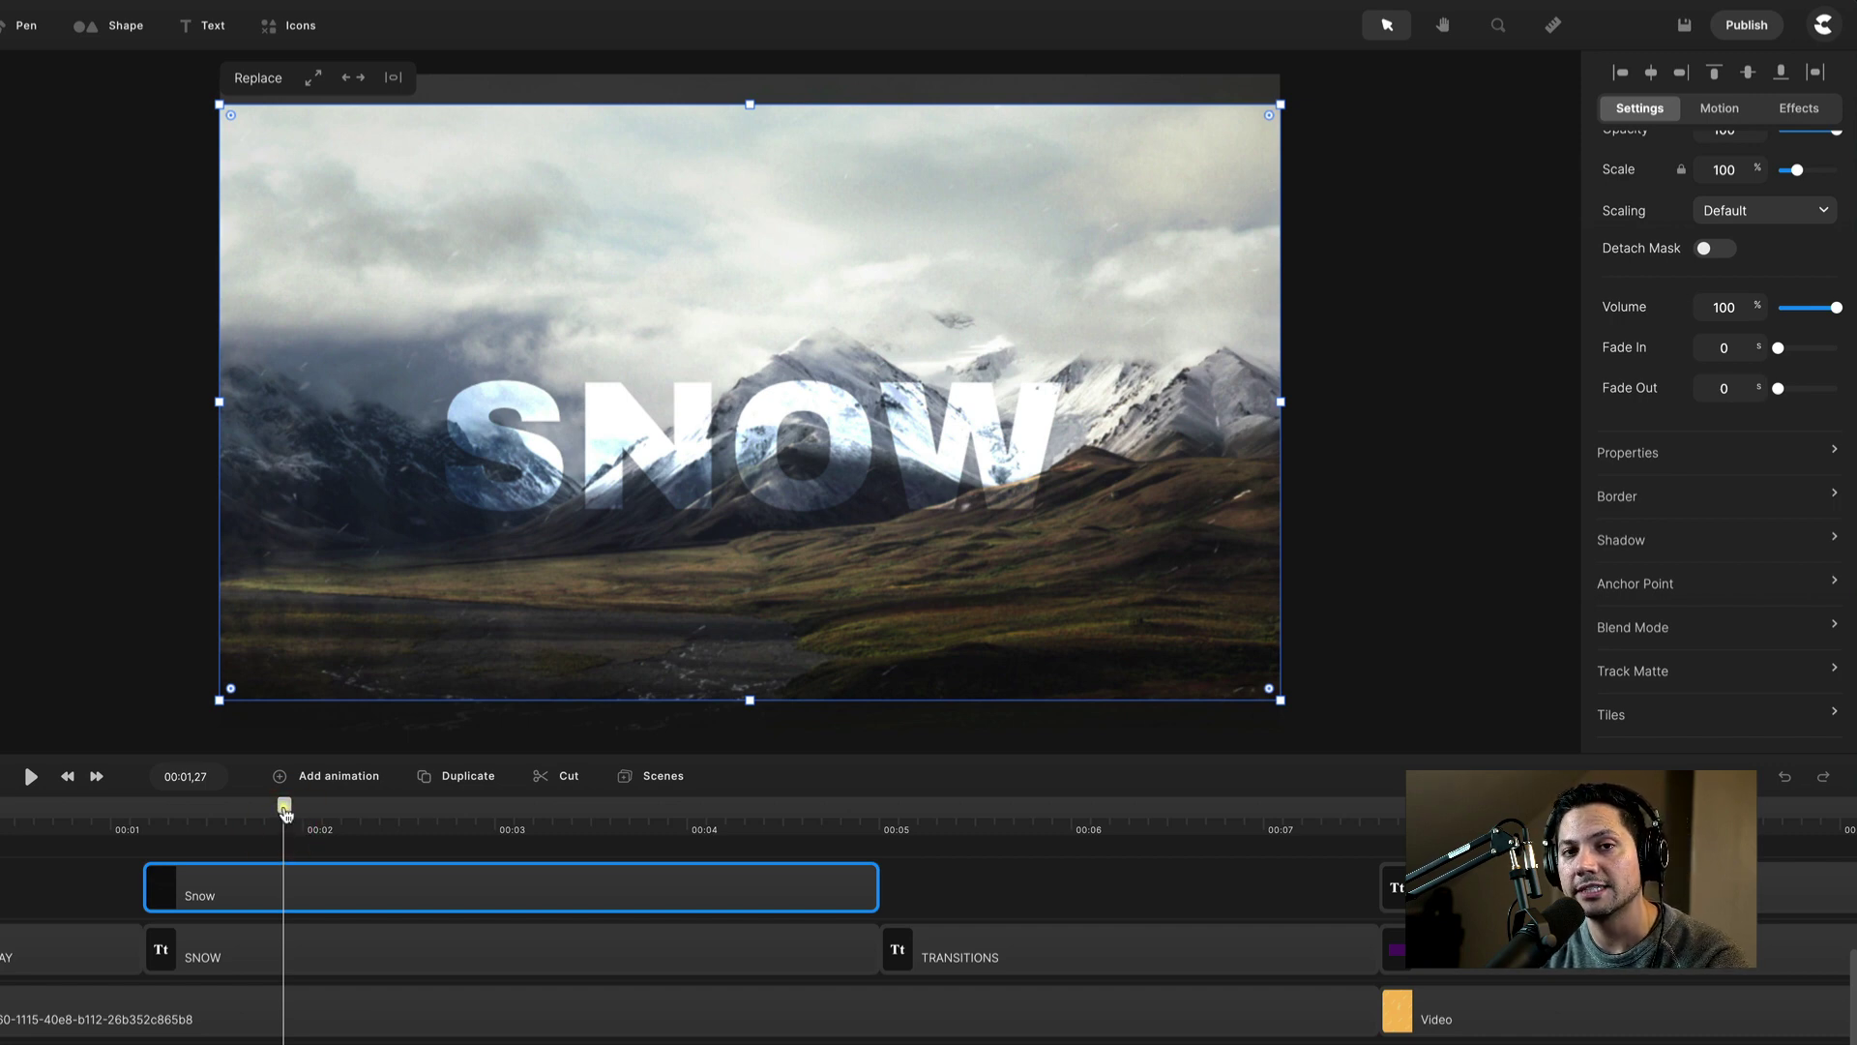
pyautogui.moveTo(286, 808); pyautogui.dragTo(166, 820)
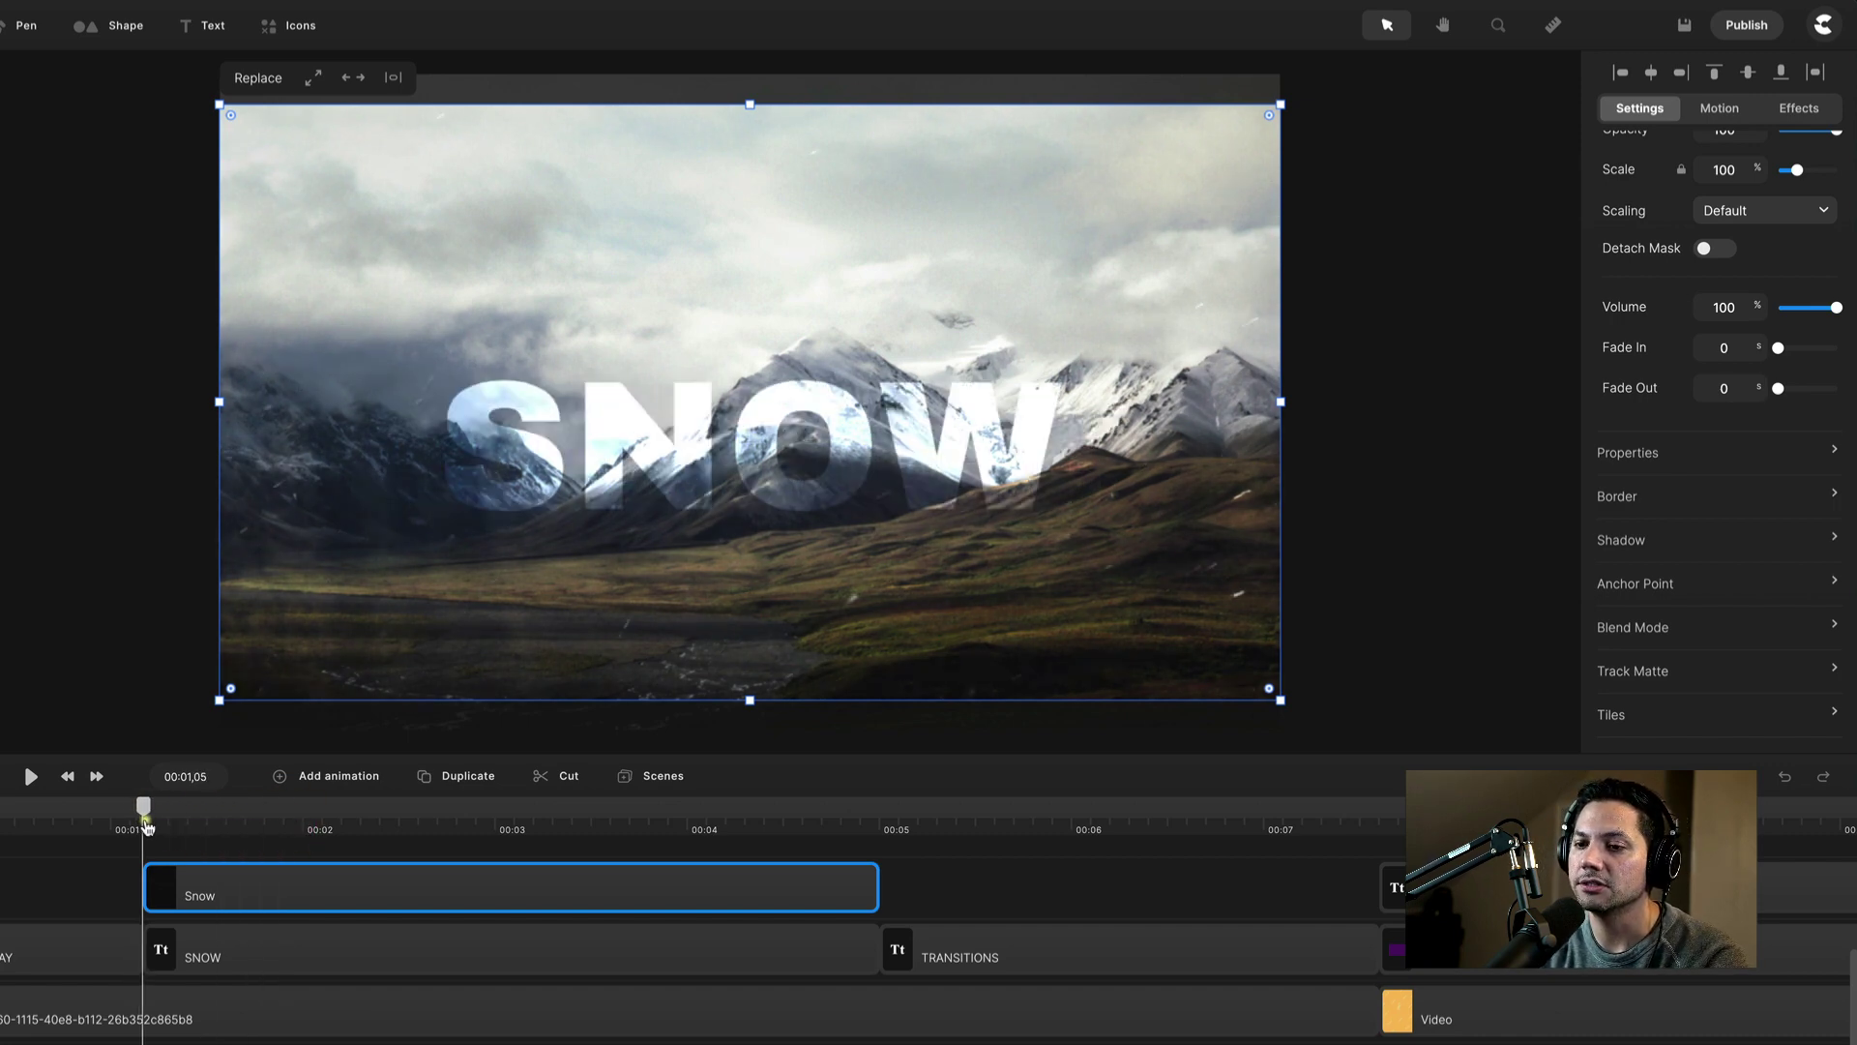
pyautogui.click(145, 820)
pyautogui.press('space')
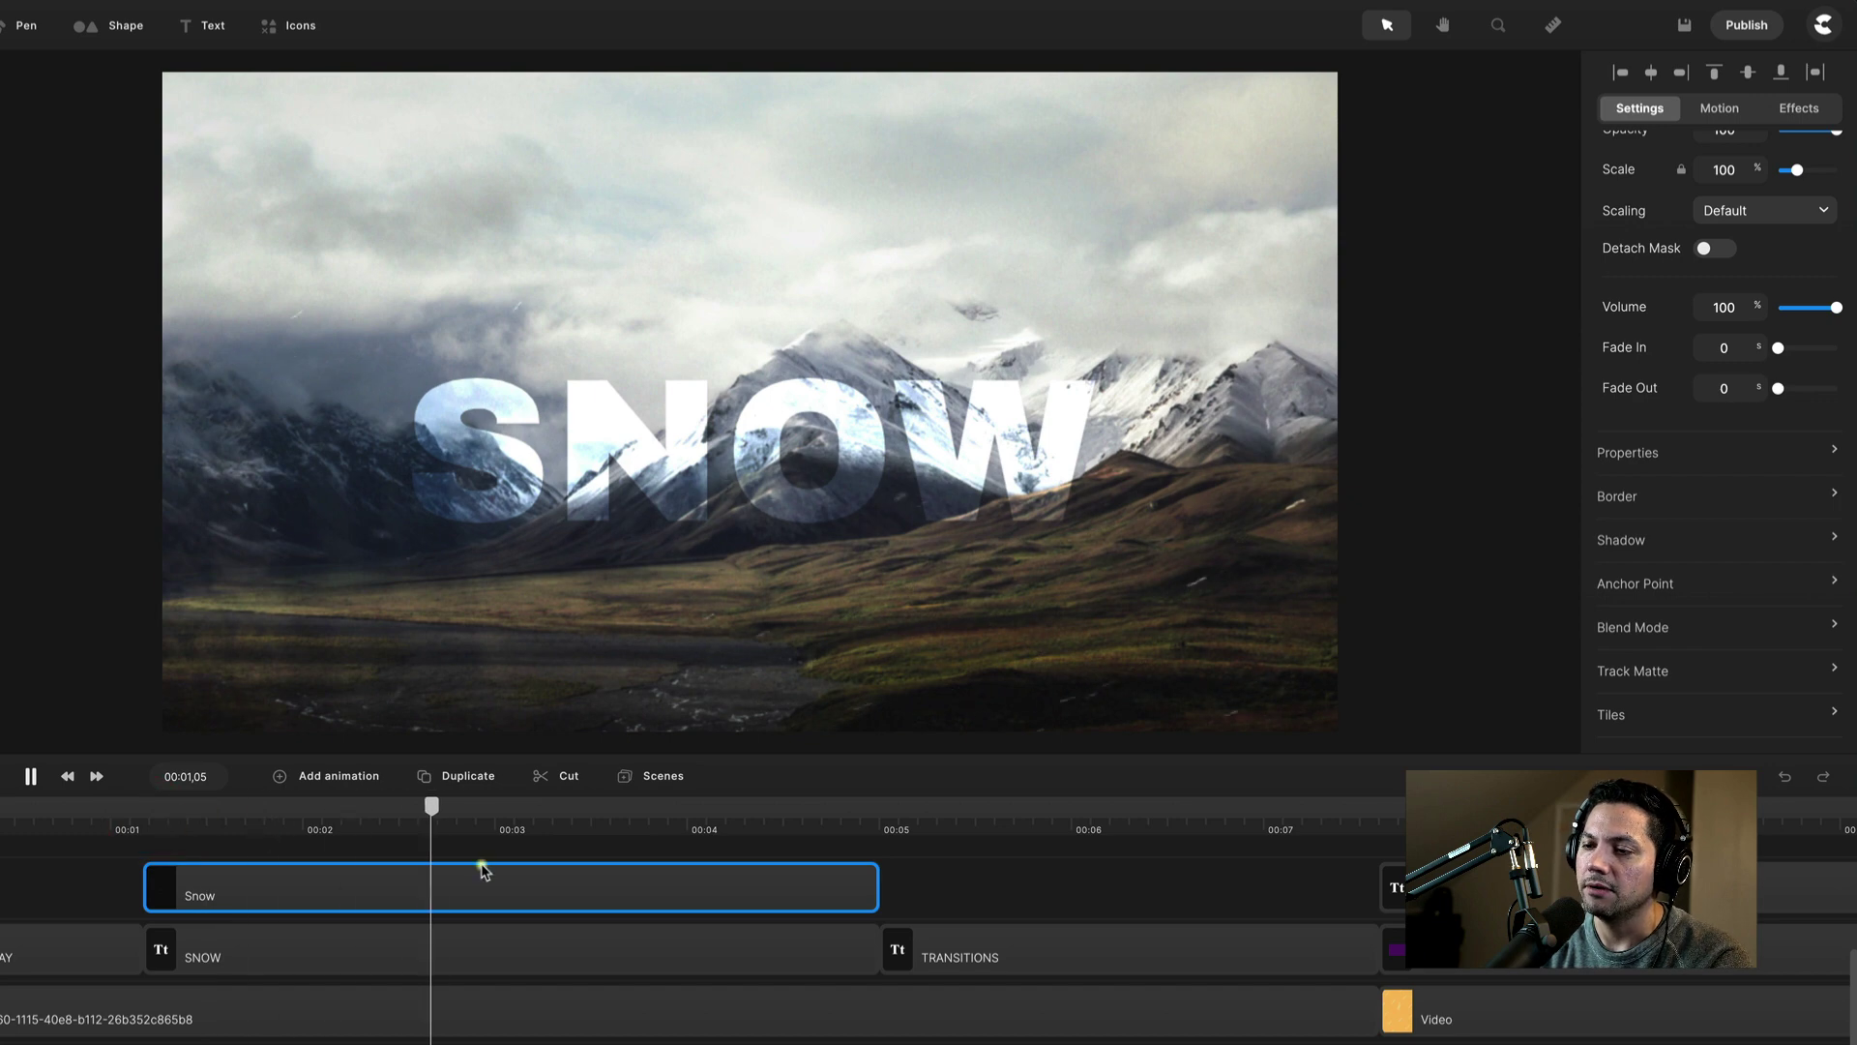
pyautogui.press('space')
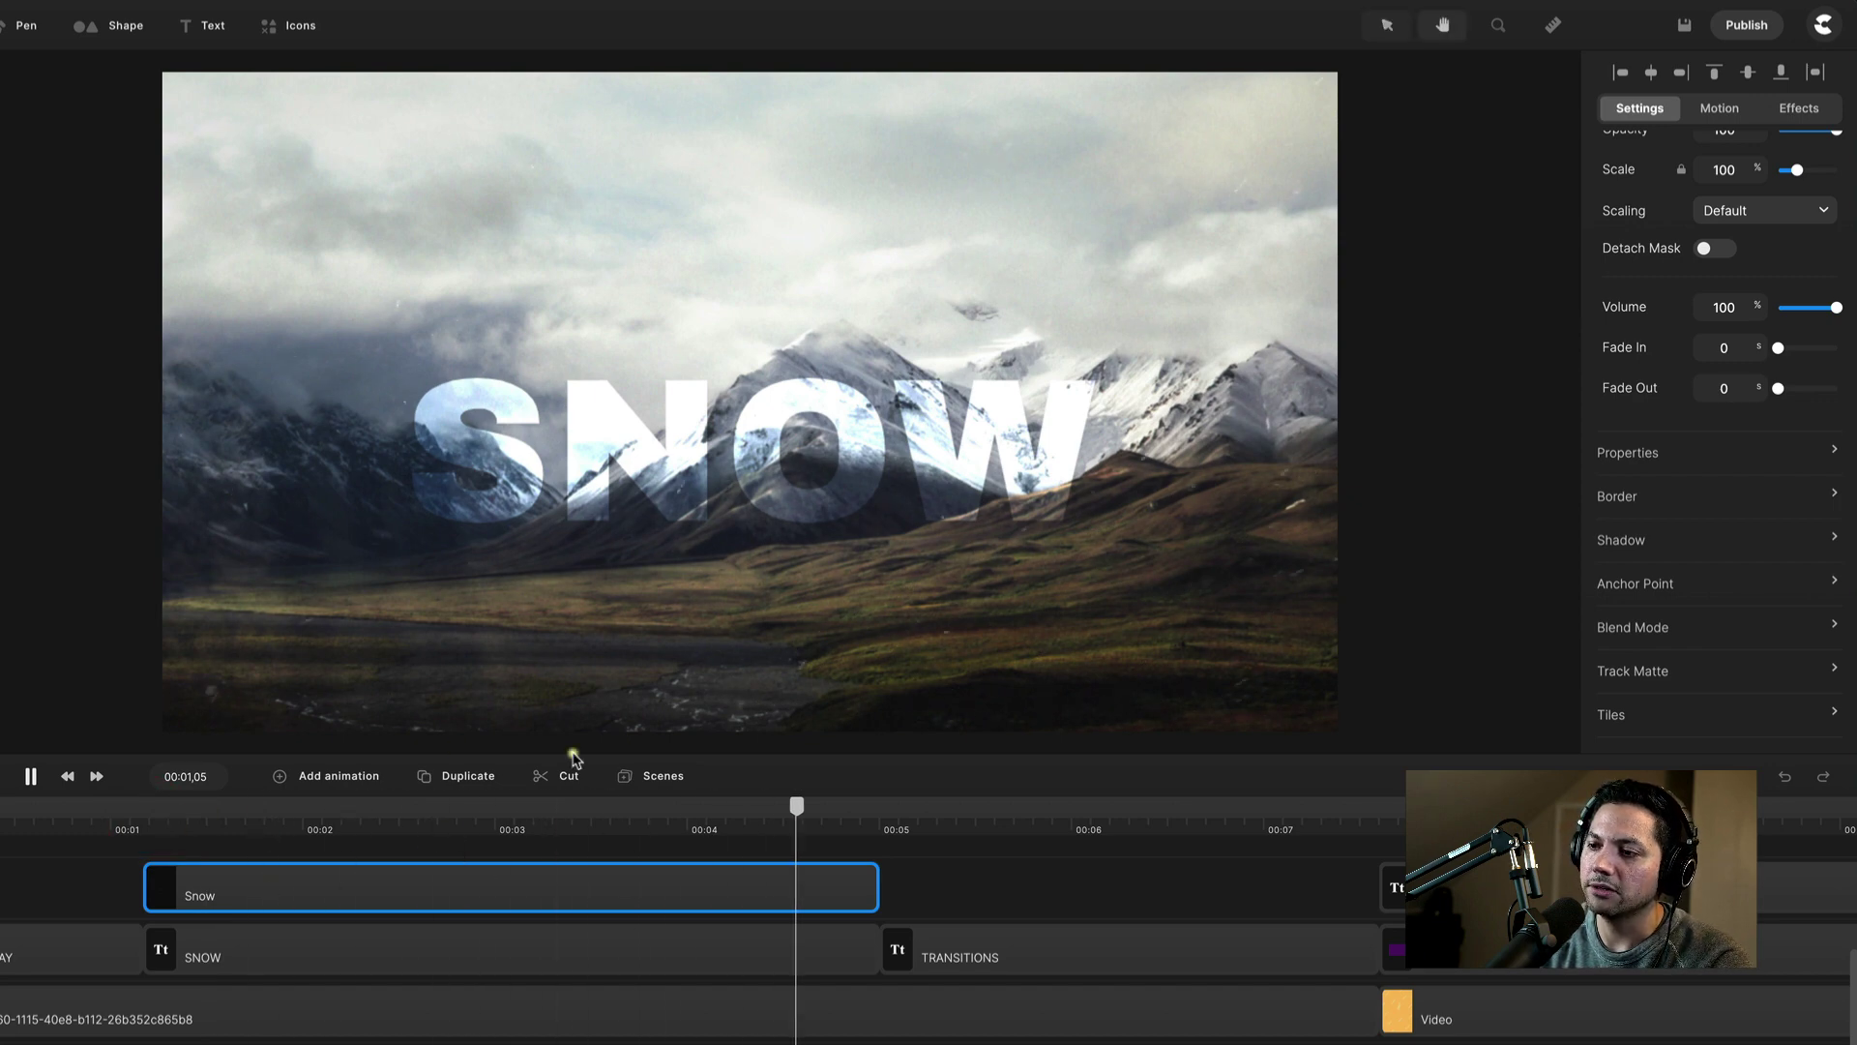
# Step: Scrub across the scene change into the TRANSITIONS title, stopping at 00:05,14
pyautogui.click(910, 829)
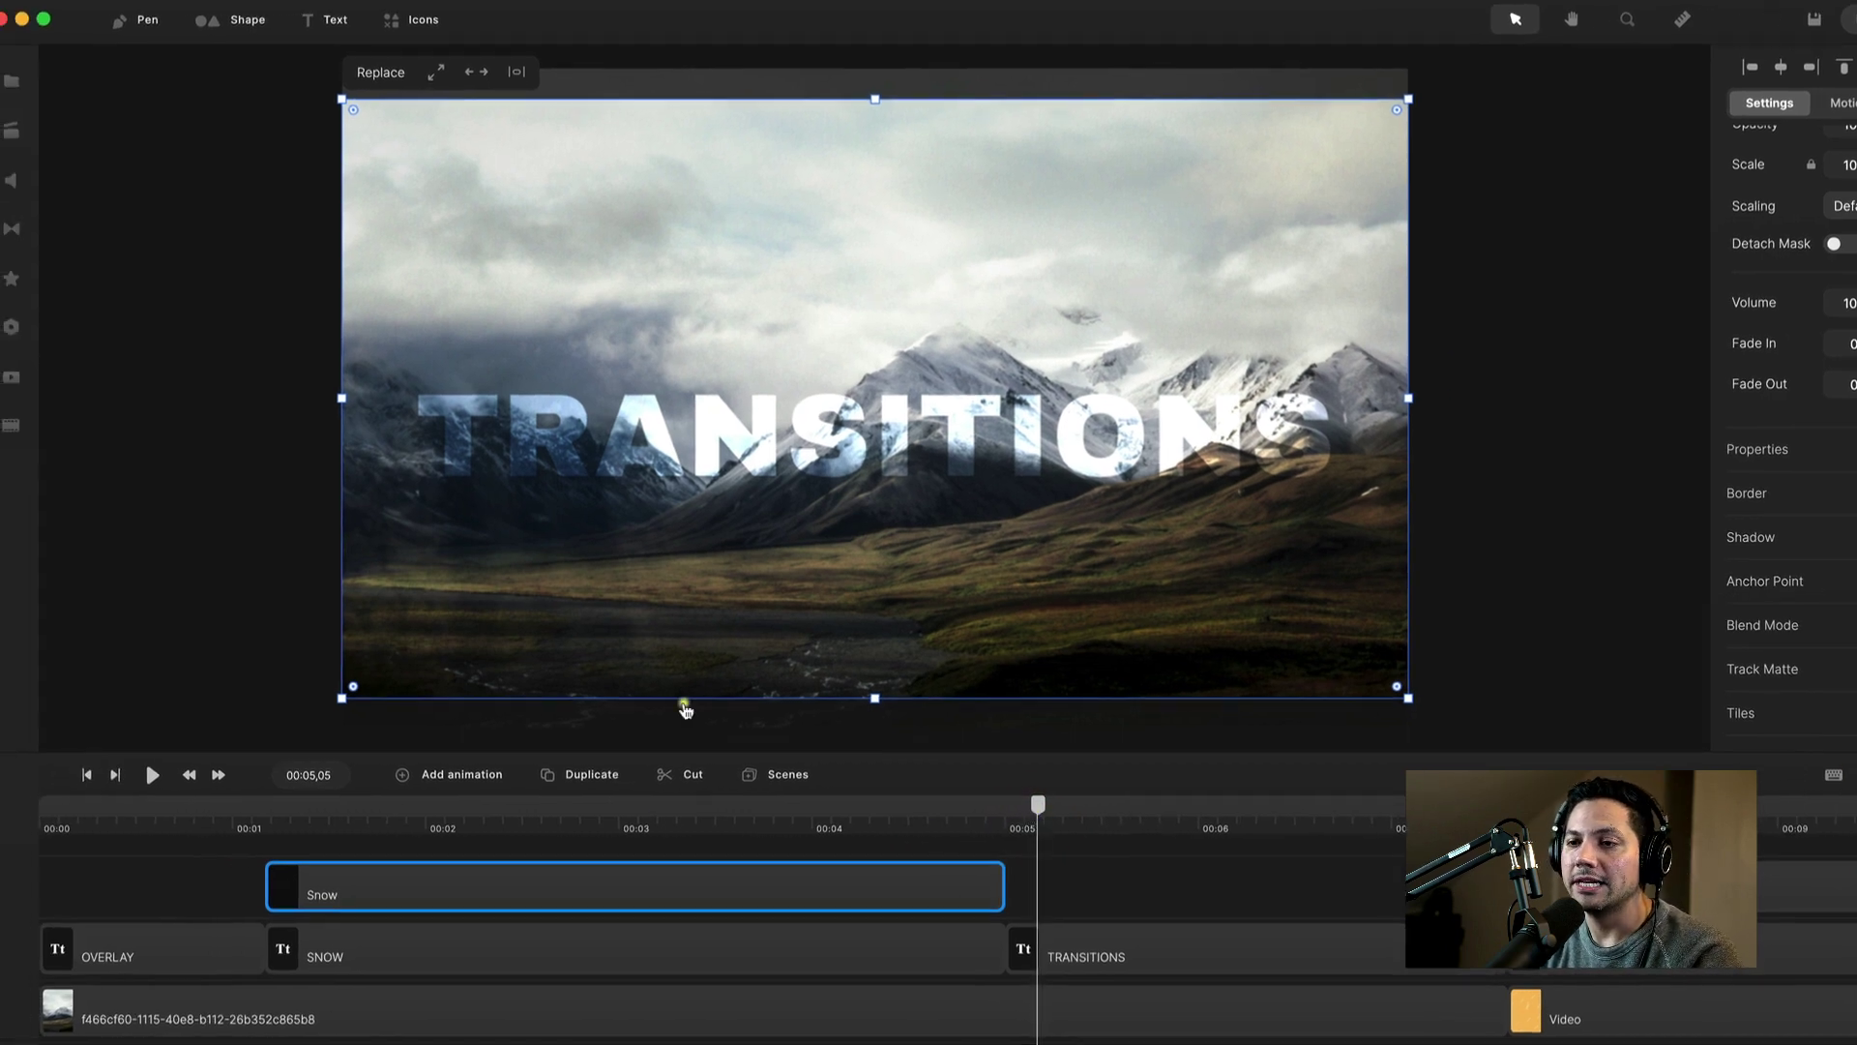
pyautogui.click(471, 827)
pyautogui.moveTo(474, 803); pyautogui.dragTo(1028, 830)
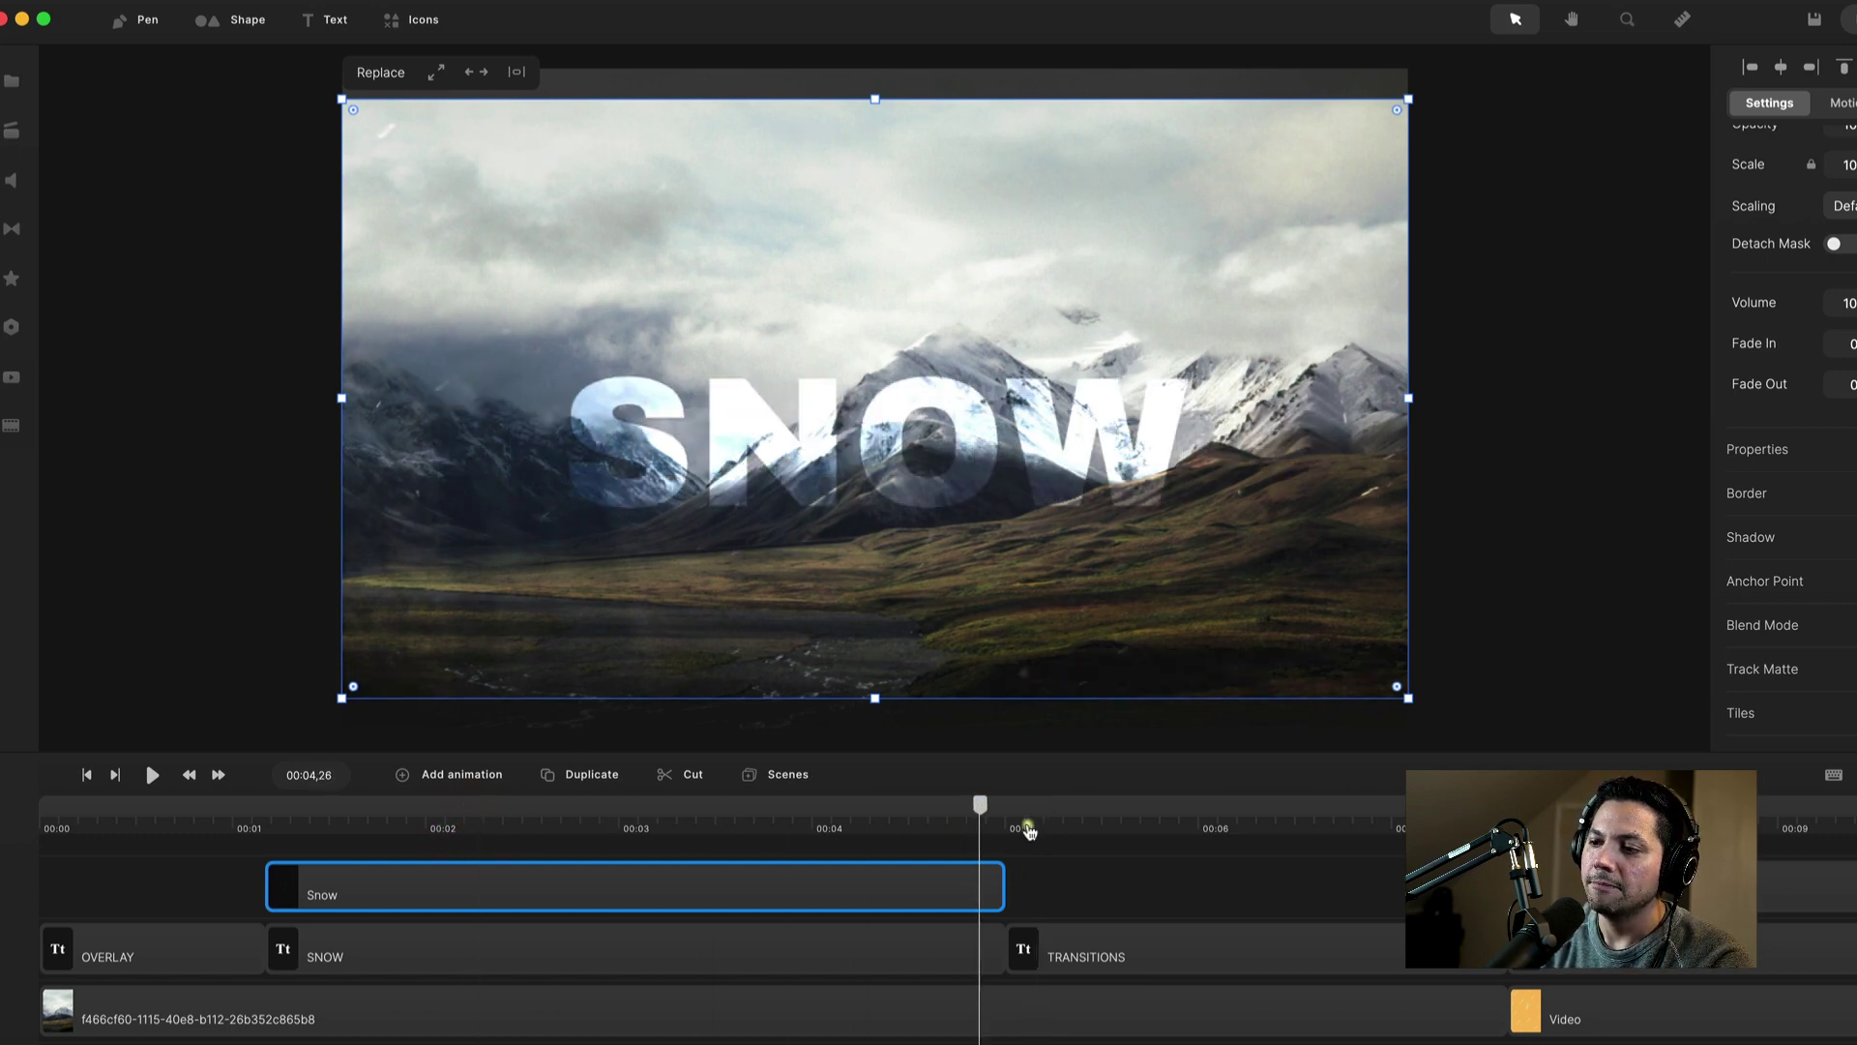
pyautogui.click(1127, 828)
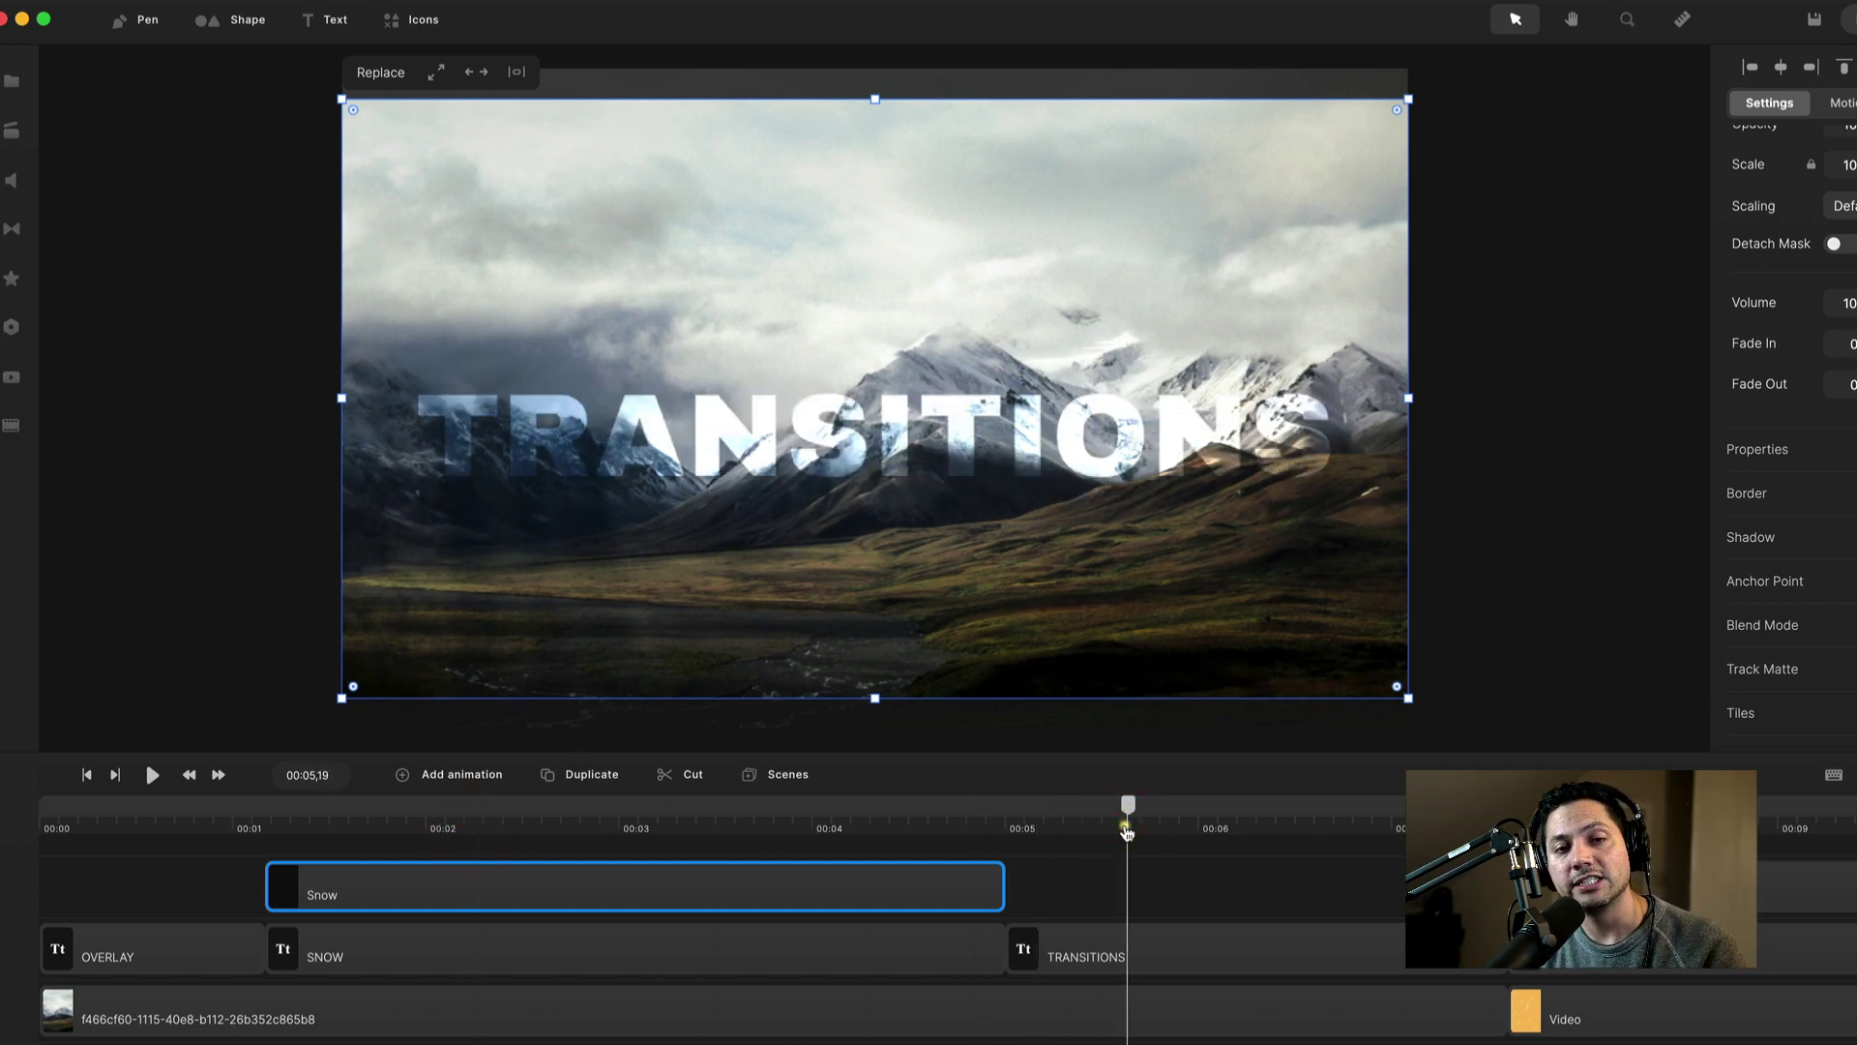
pyautogui.moveTo(1128, 805); pyautogui.dragTo(1097, 810)
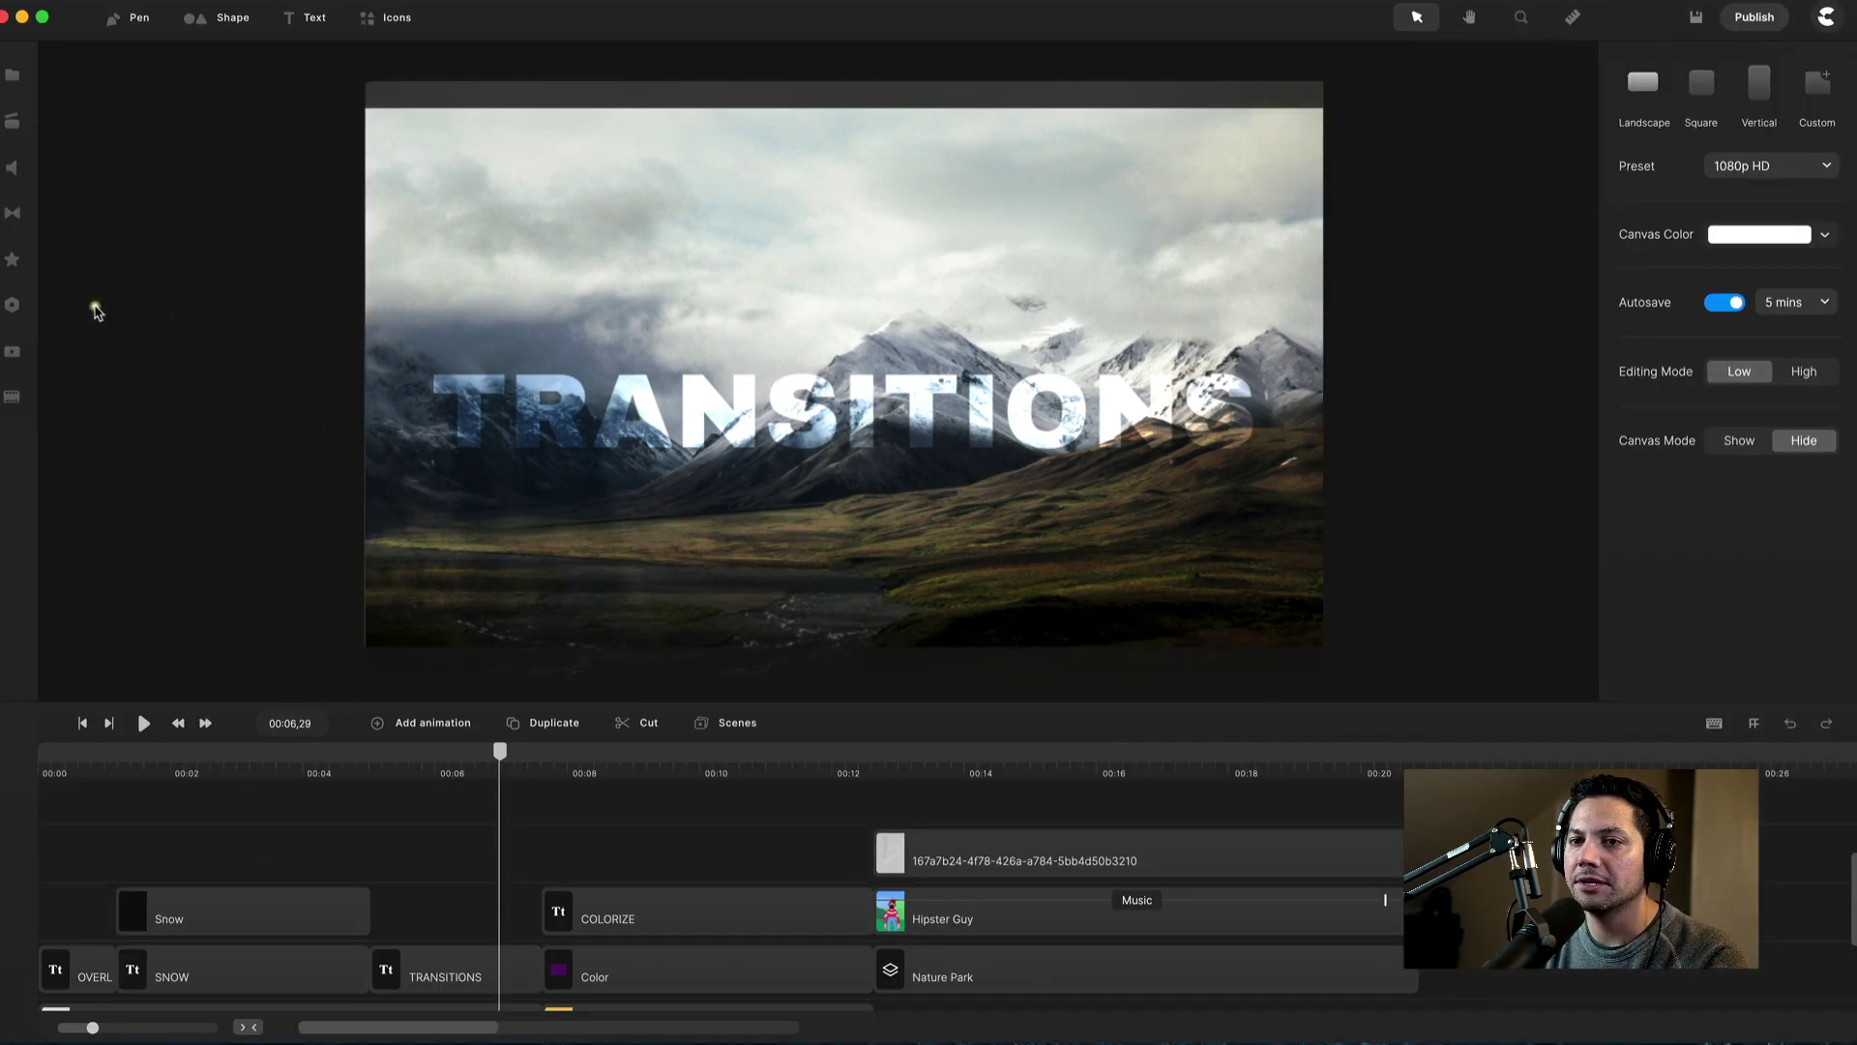
# Step: Drag the Ice transition from the Transitions library onto the canvas
pyautogui.click(15, 120)
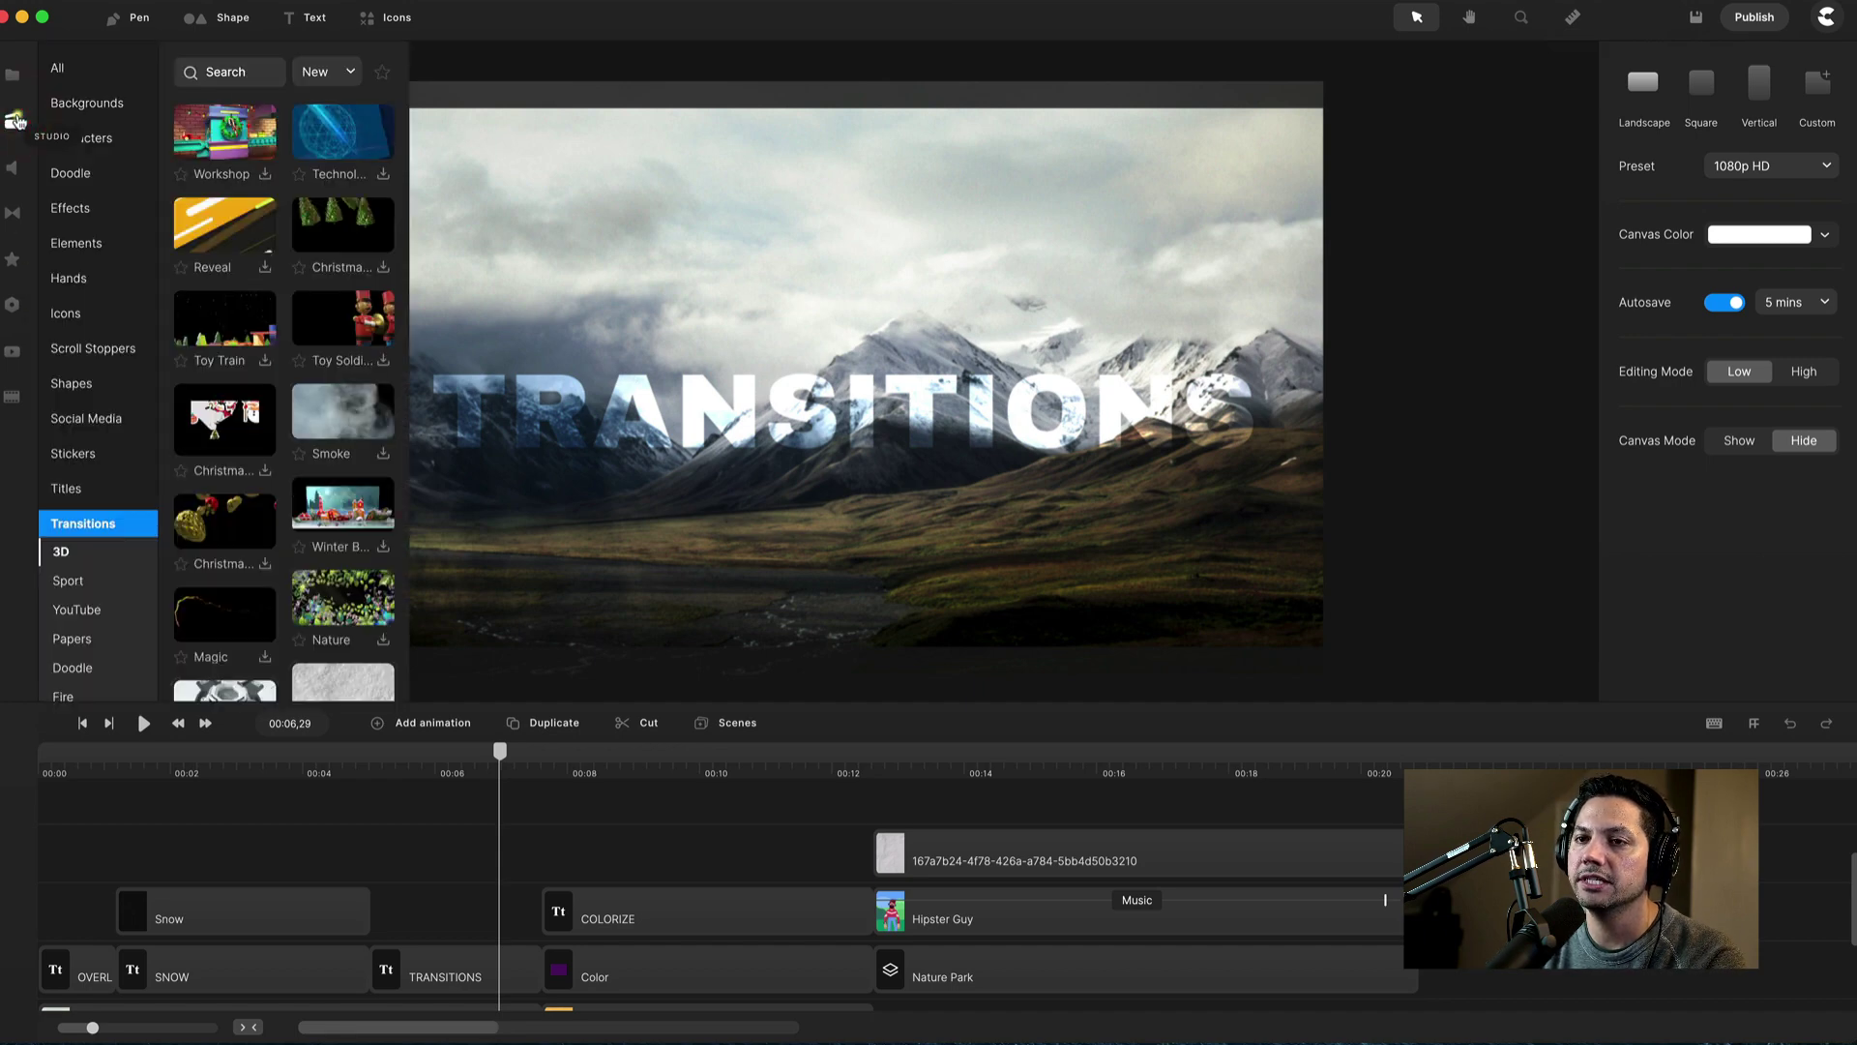
pyautogui.scroll(-2, 299, 505)
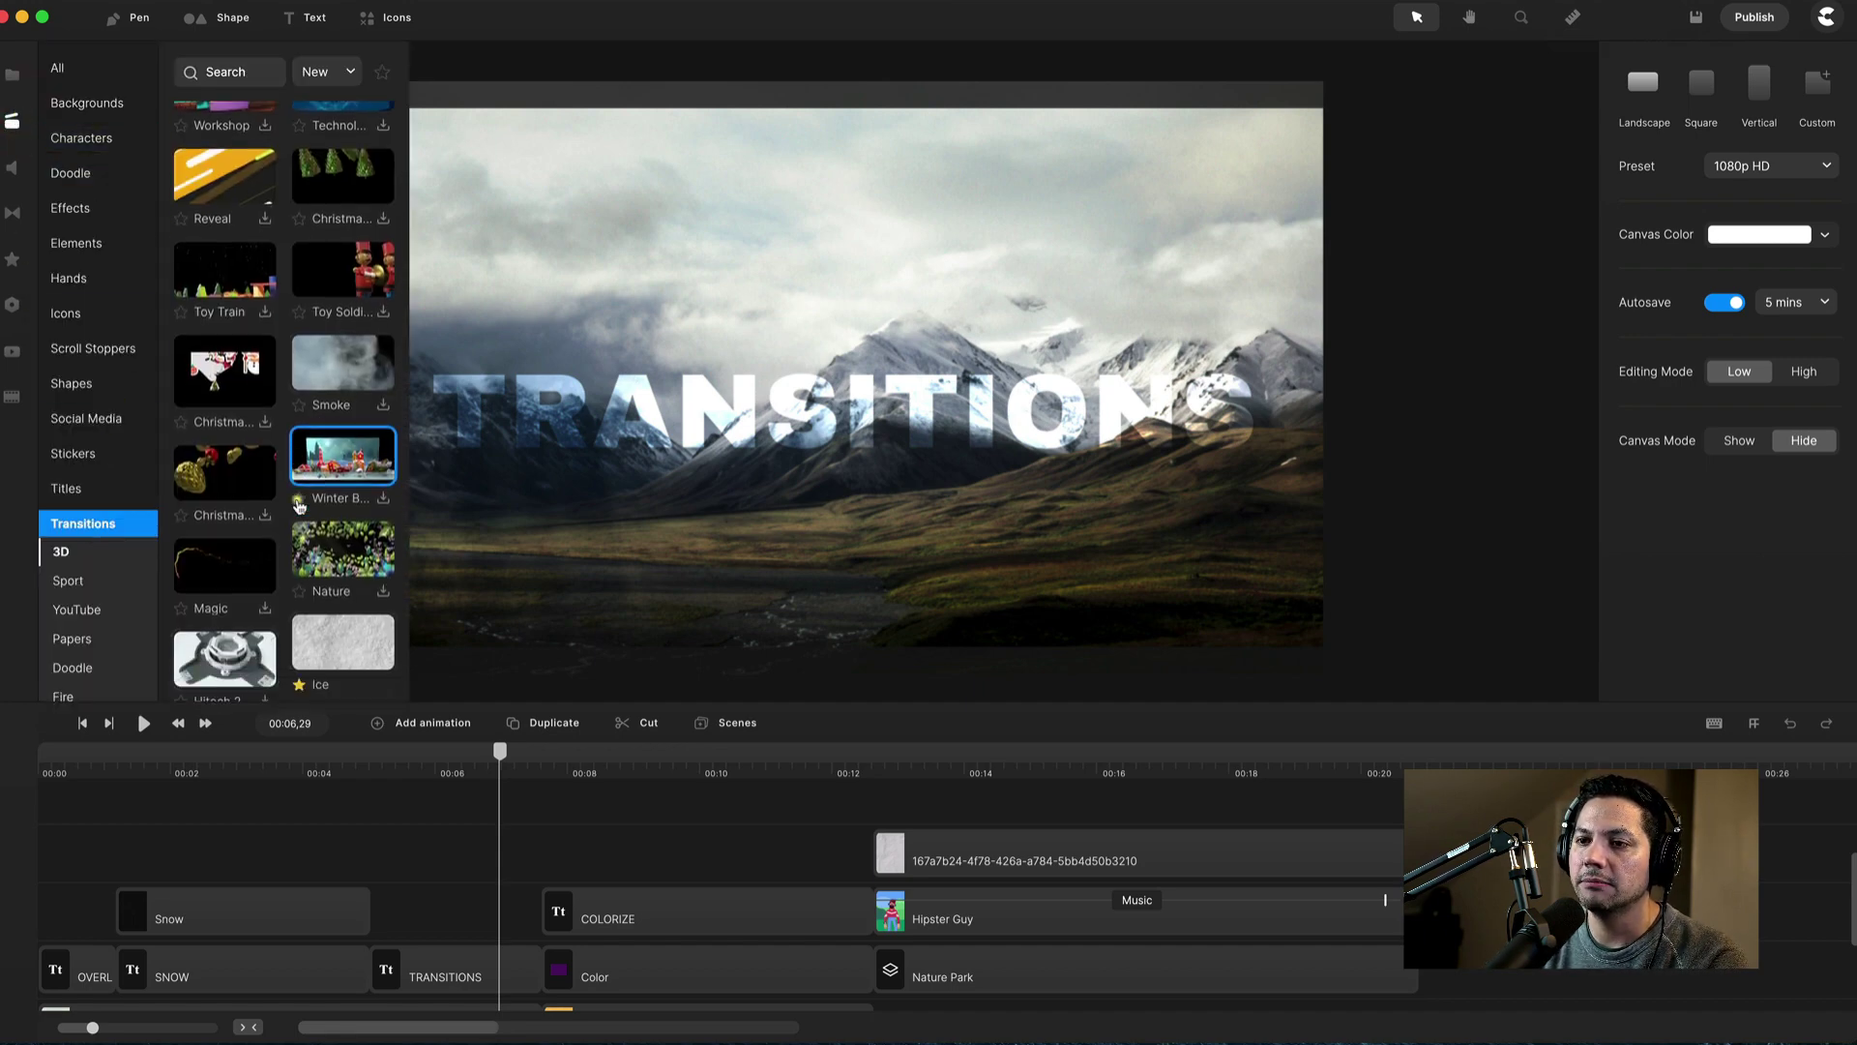
pyautogui.scroll(-2, 299, 505)
pyautogui.scroll(-2, 351, 456)
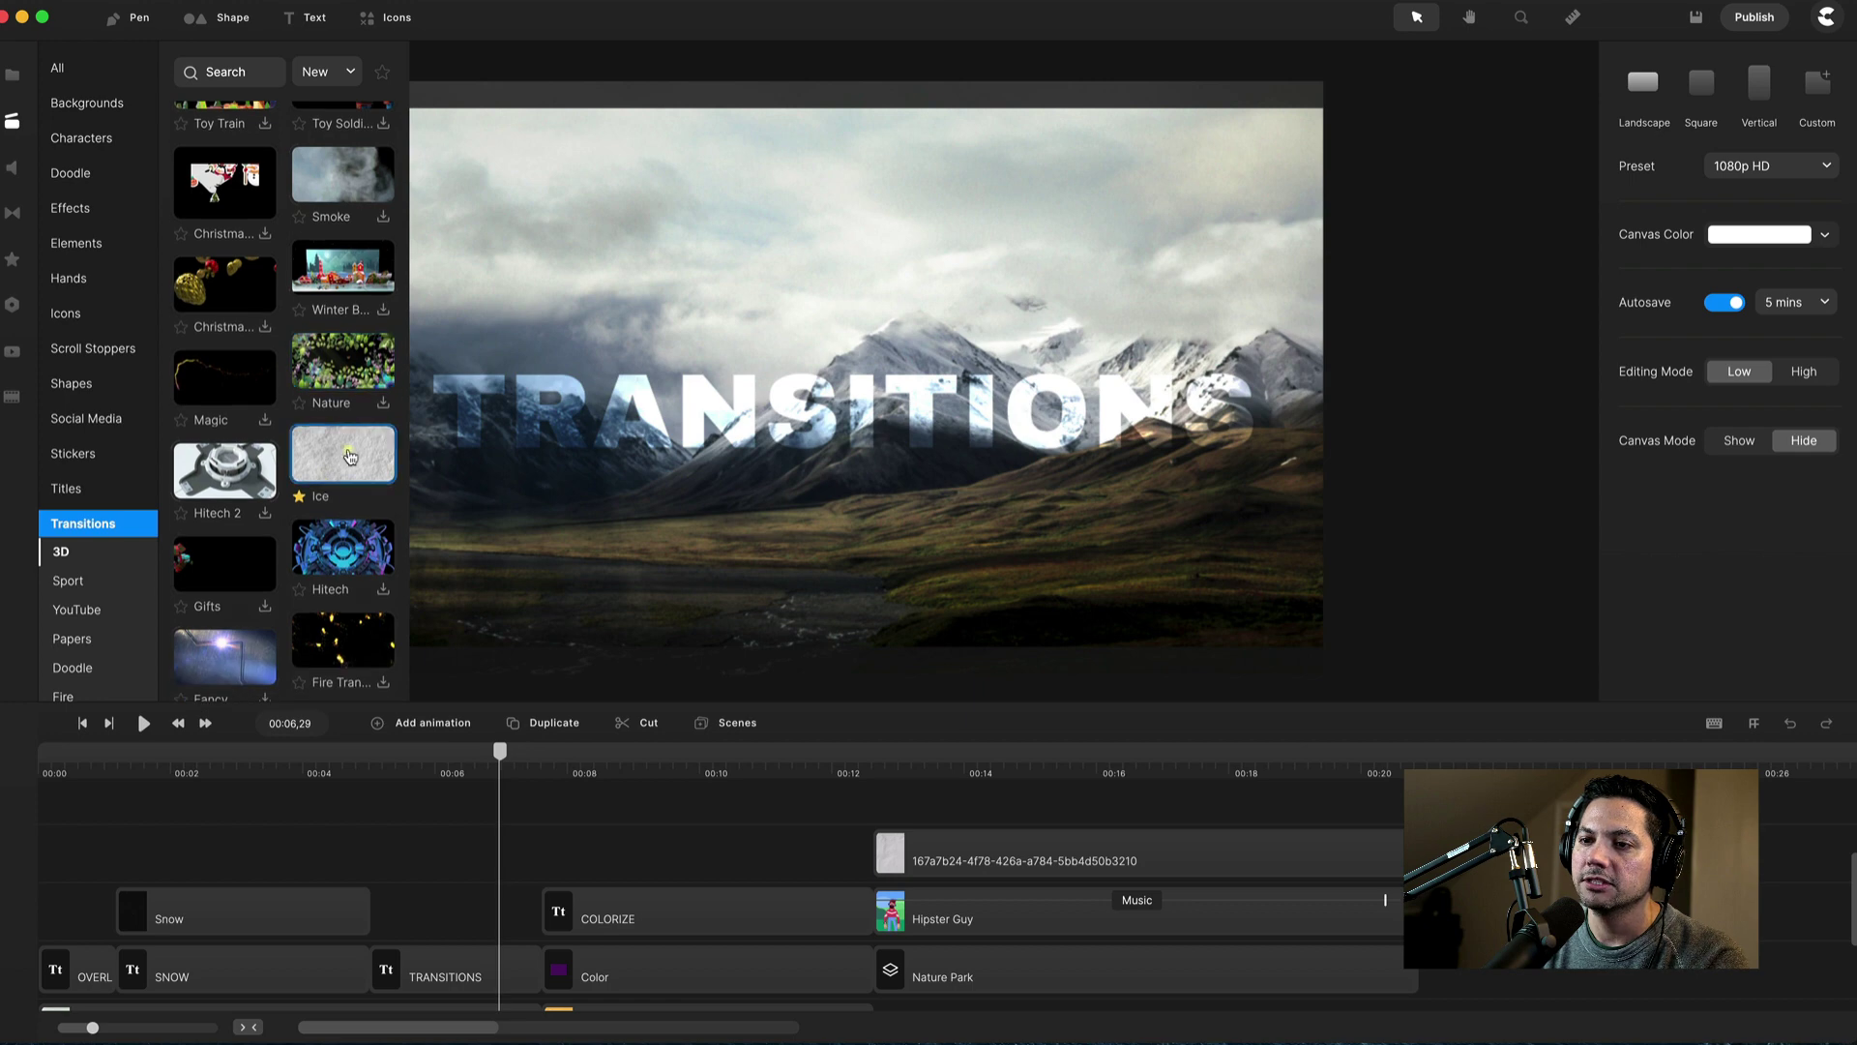
pyautogui.moveTo(330, 442); pyautogui.dragTo(816, 419)
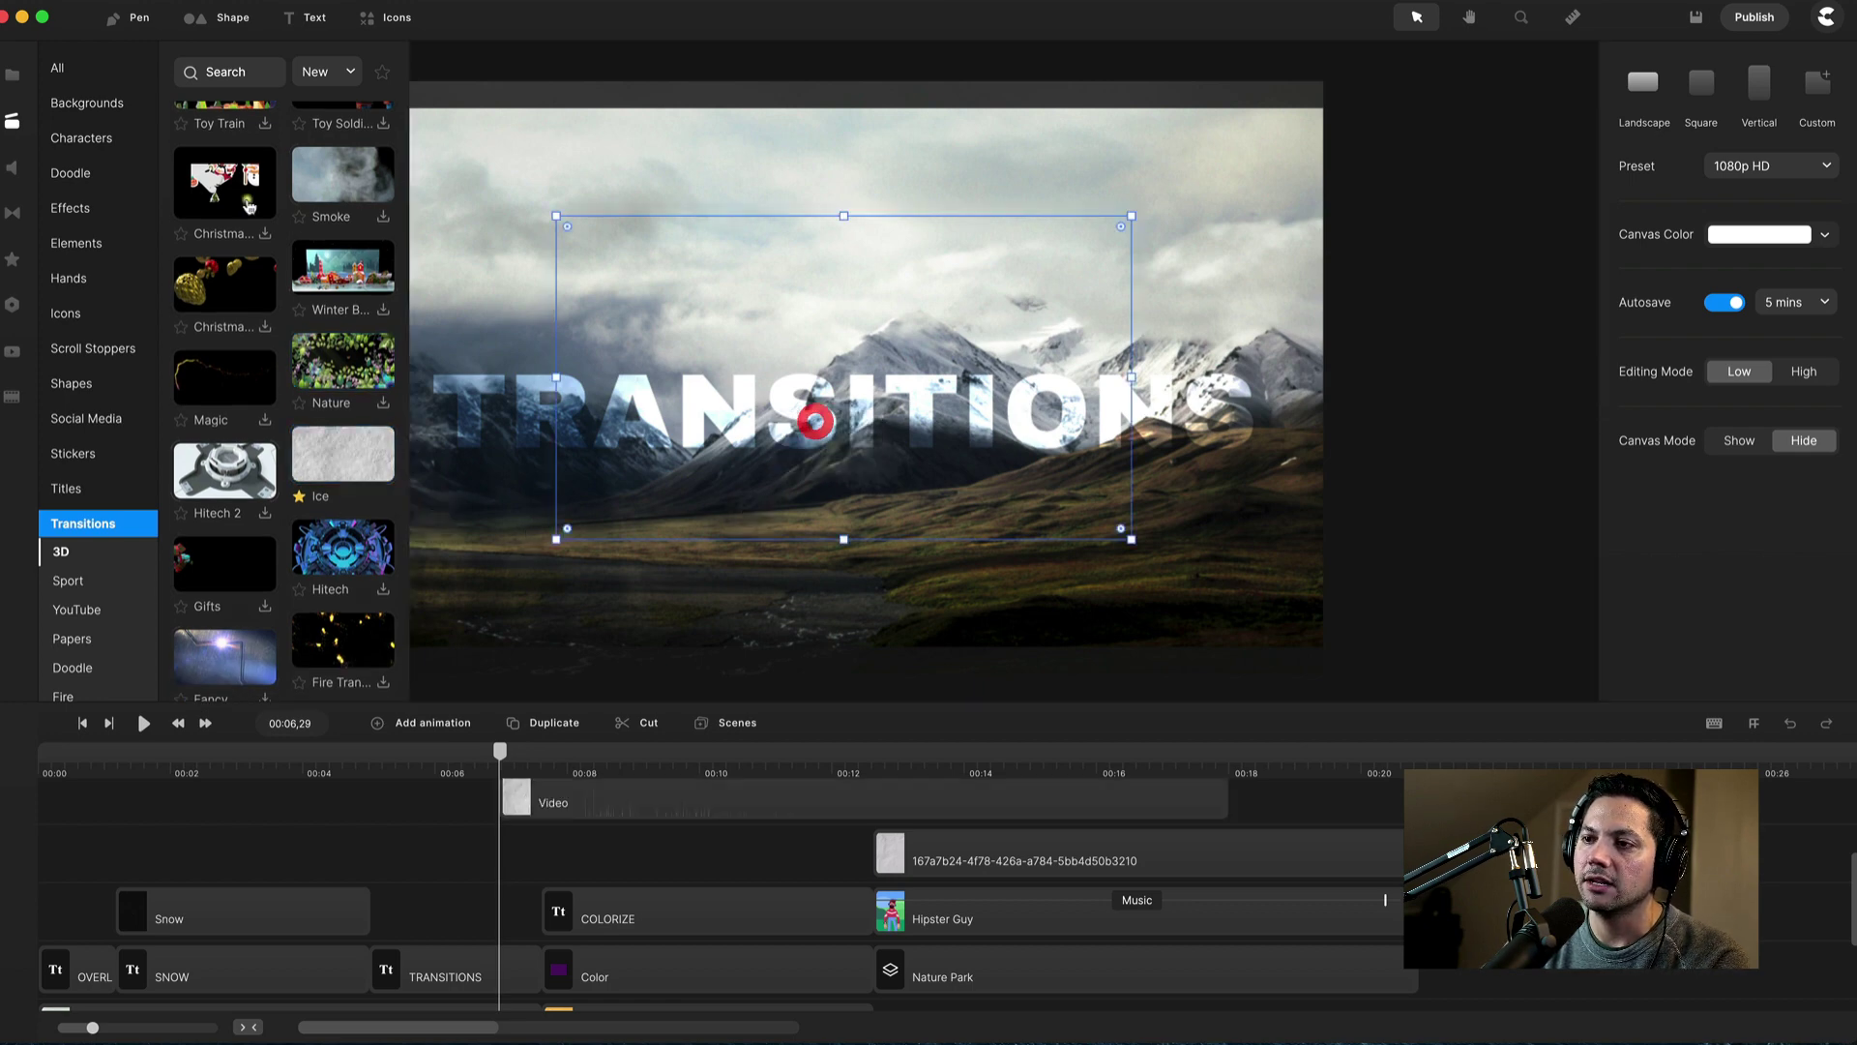
# Step: Fit the Ice clip between about 00:05 and 00:07 after the Snow clip and set its volume to 0
pyautogui.click(10, 124)
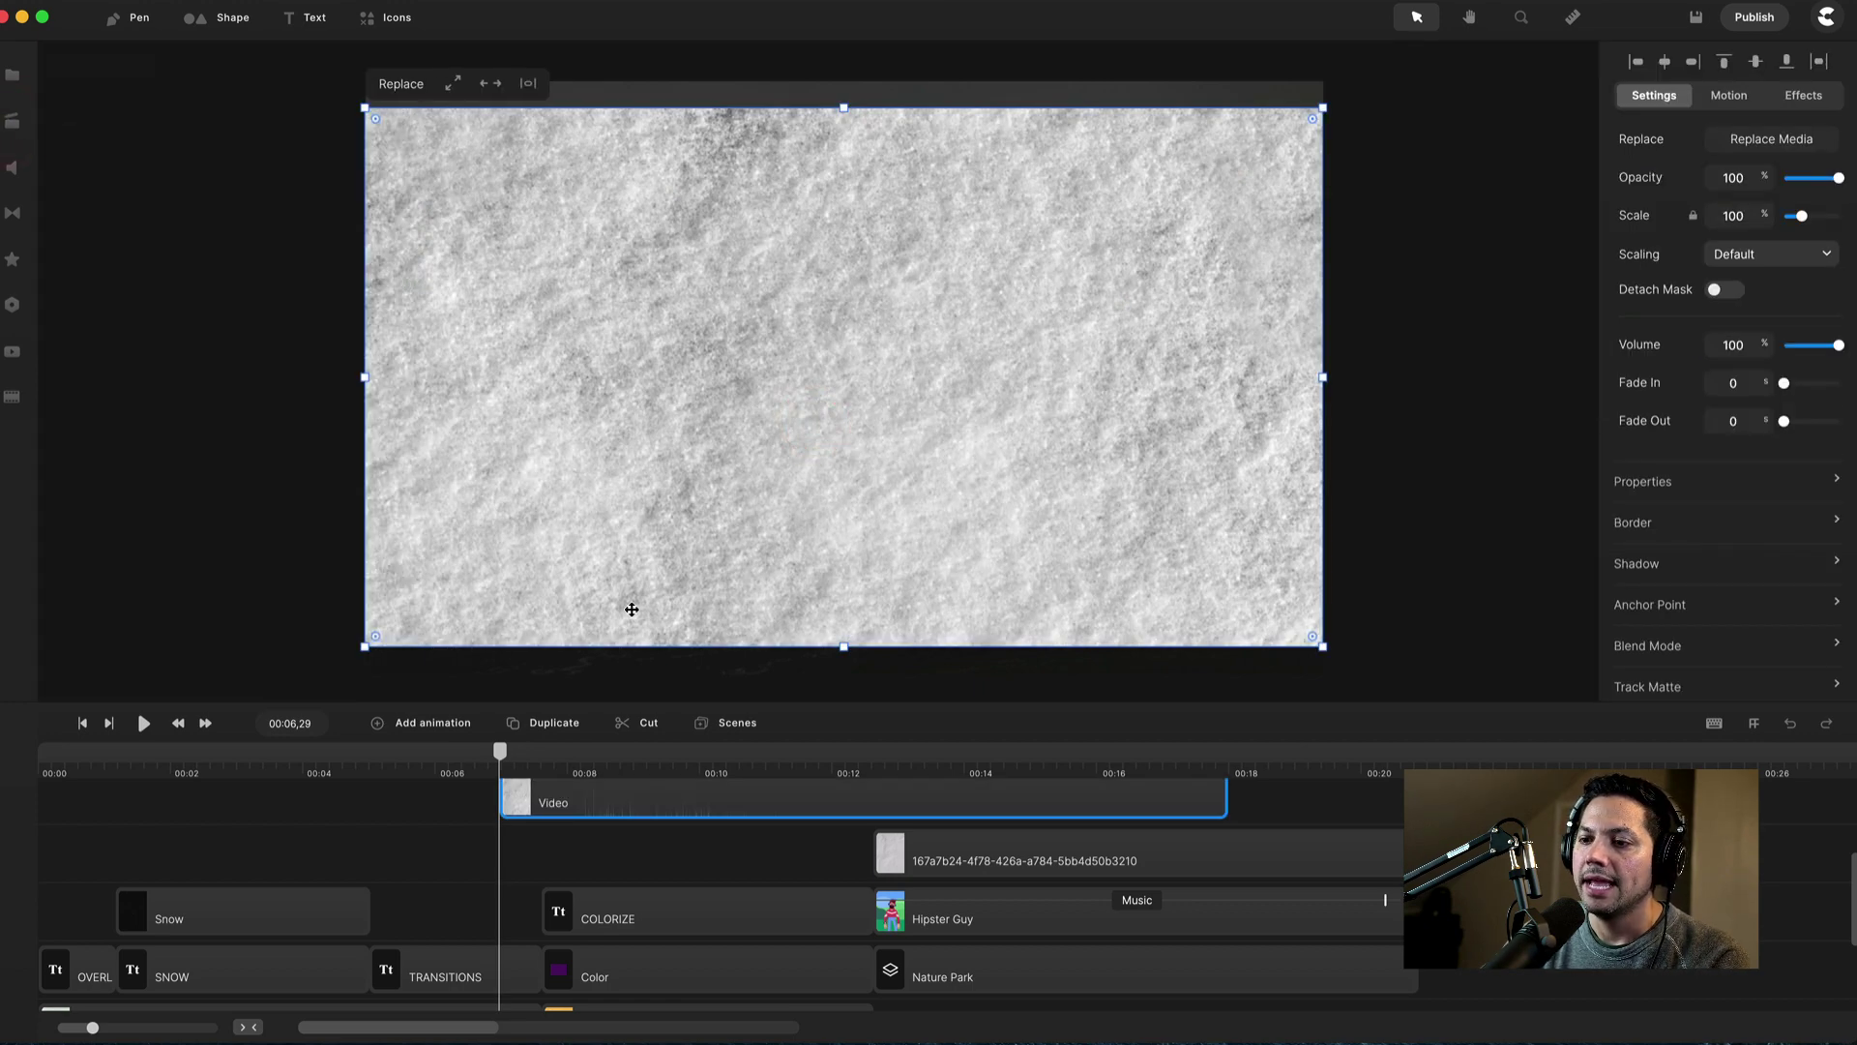
pyautogui.moveTo(674, 823); pyautogui.dragTo(545, 813)
pyautogui.moveTo(1098, 799); pyautogui.dragTo(534, 838)
pyautogui.moveTo(374, 797); pyautogui.dragTo(536, 913)
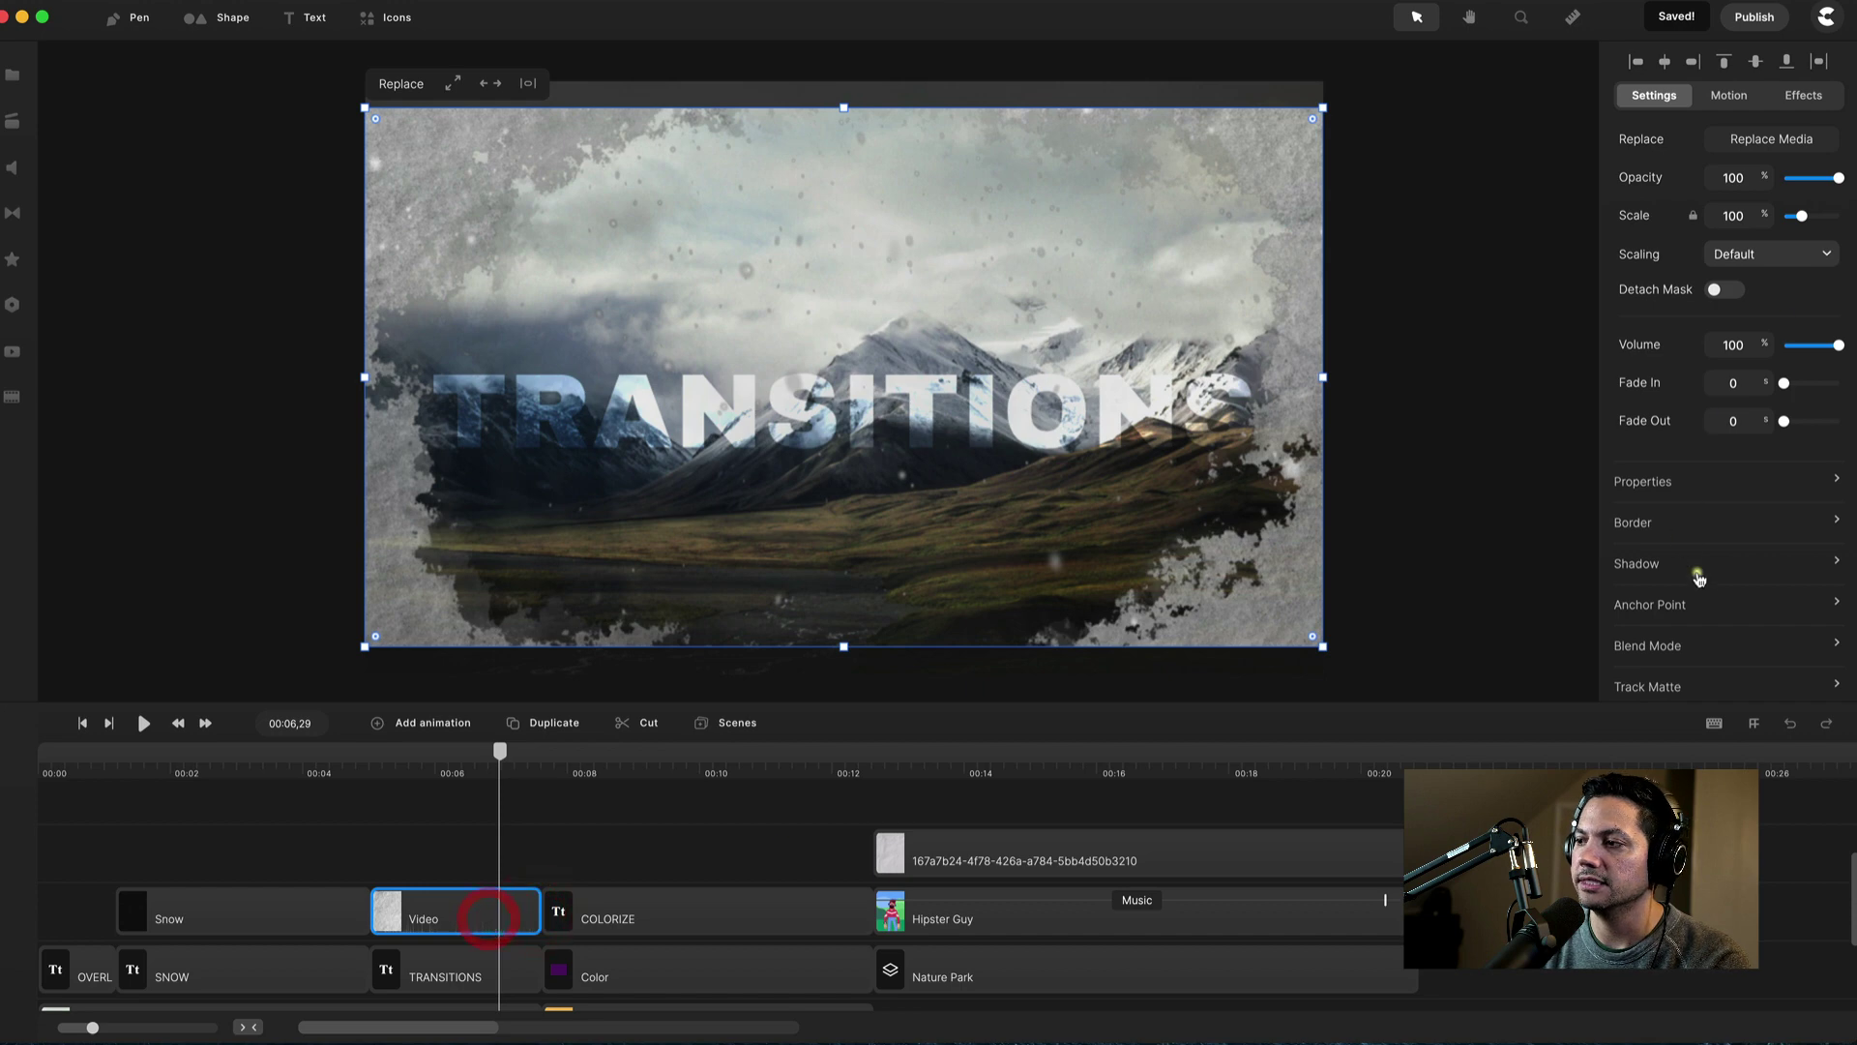
pyautogui.moveTo(1838, 346); pyautogui.dragTo(1692, 361)
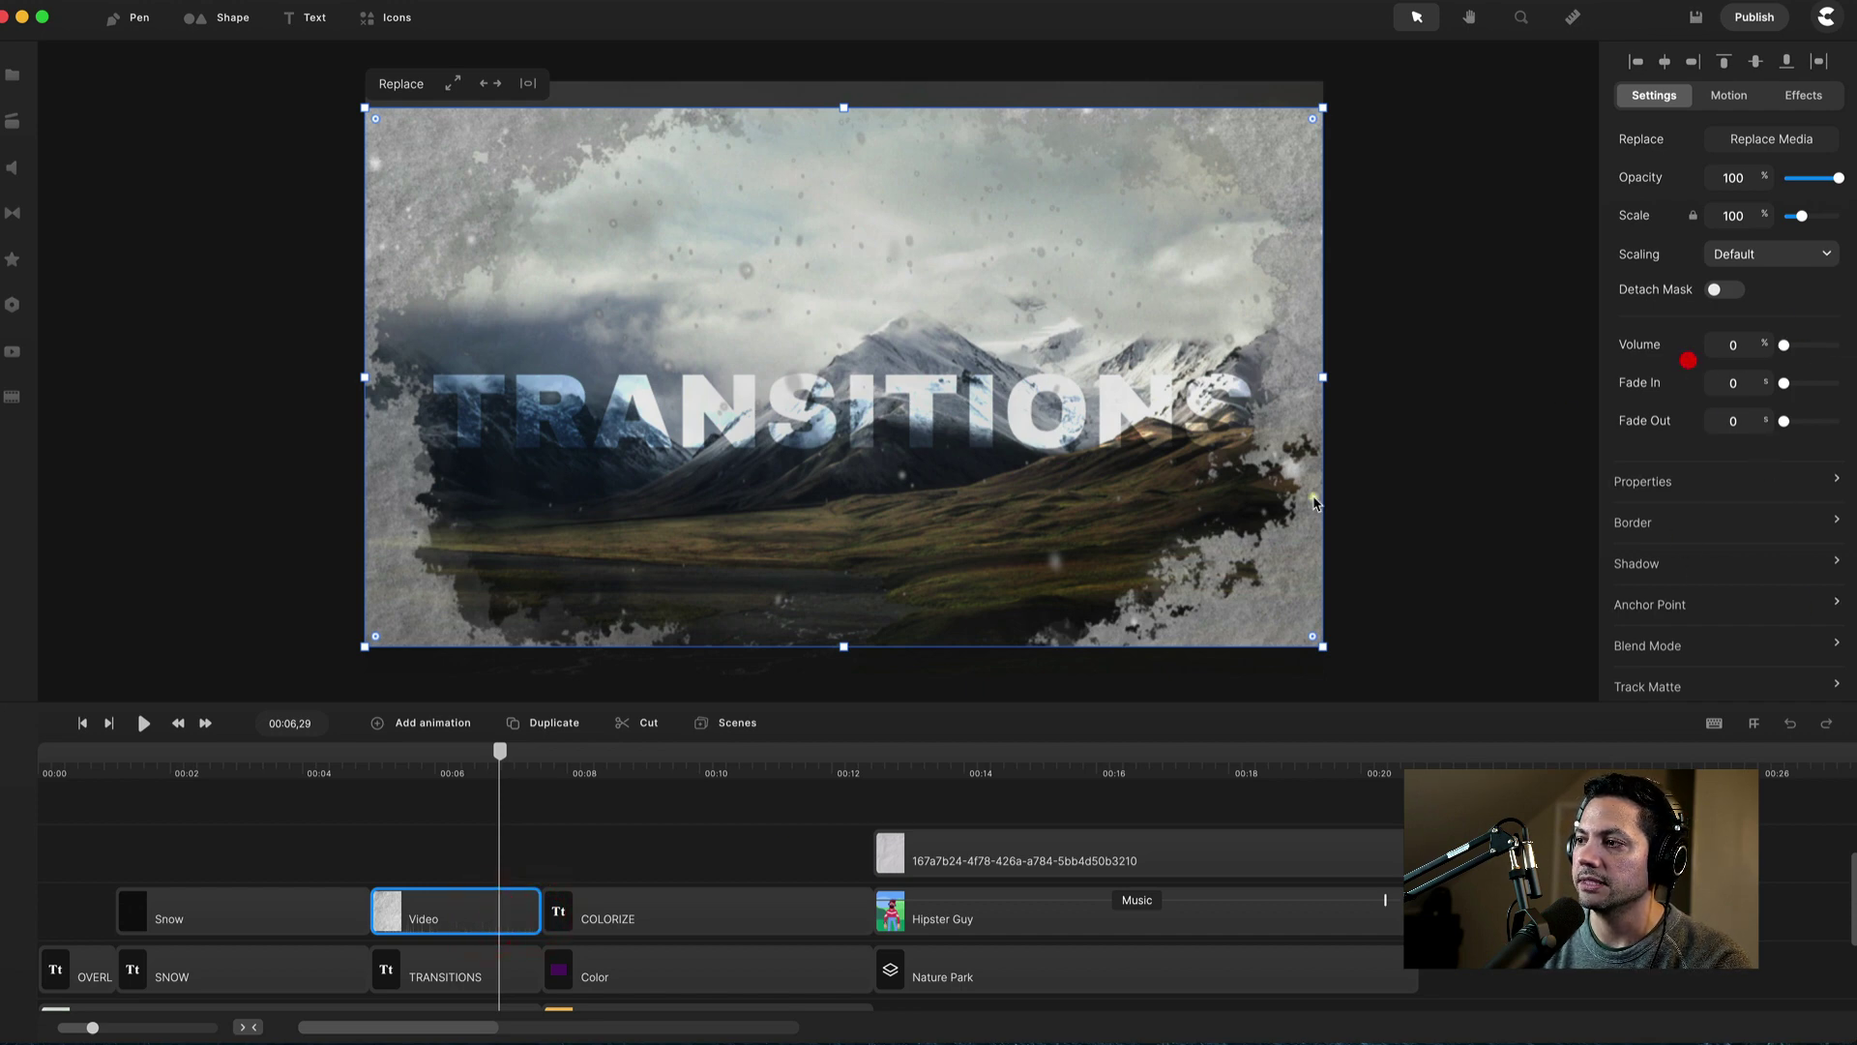
# Step: Scrub between 00:04,26 and 00:05,22 to check where the Ice clip begins
pyautogui.click(376, 769)
pyautogui.moveTo(380, 767)
pyautogui.mouseDown()
pyautogui.moveTo(336, 764)
pyautogui.moveTo(360, 762)
pyautogui.mouseUp()
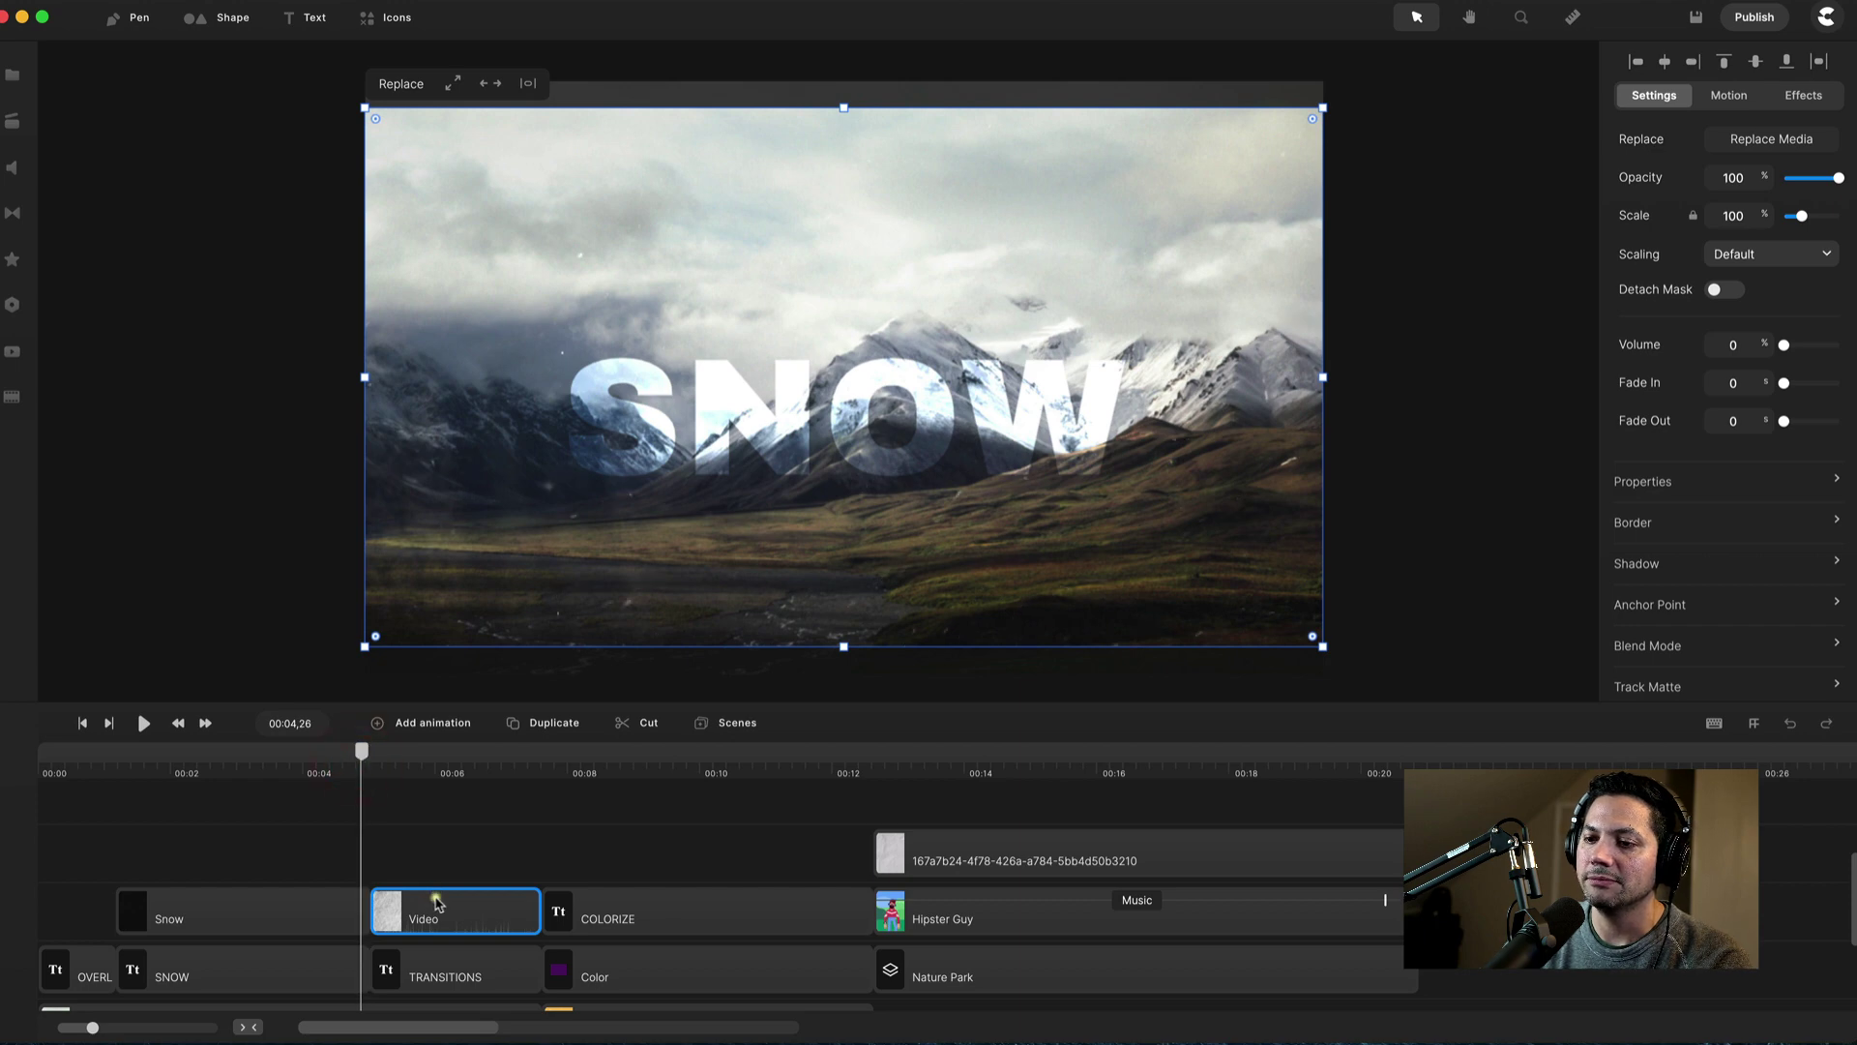
pyautogui.click(436, 891)
pyautogui.click(419, 759)
pyautogui.moveTo(421, 759); pyautogui.dragTo(397, 753)
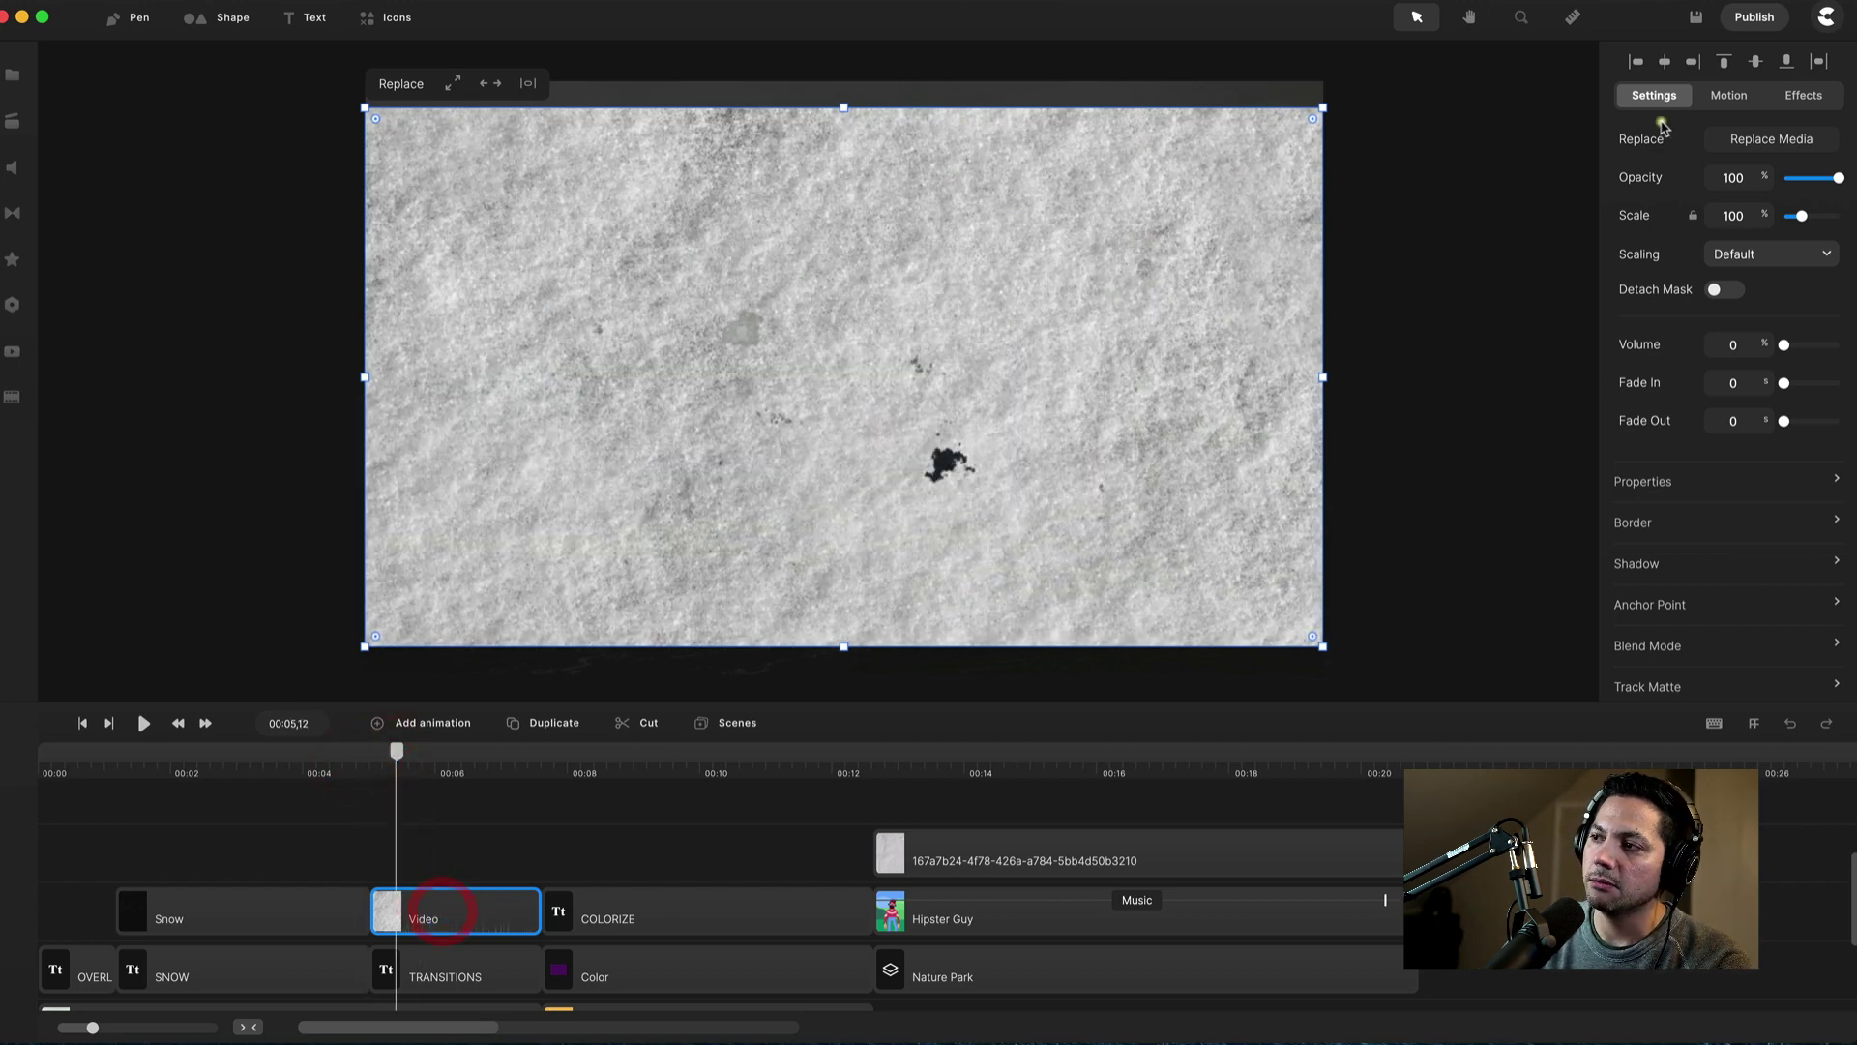
pyautogui.scroll(-3, 1693, 581)
# Step: Set the Ice clip's blend mode to Screen after briefly trying Lighter
pyautogui.click(1678, 569)
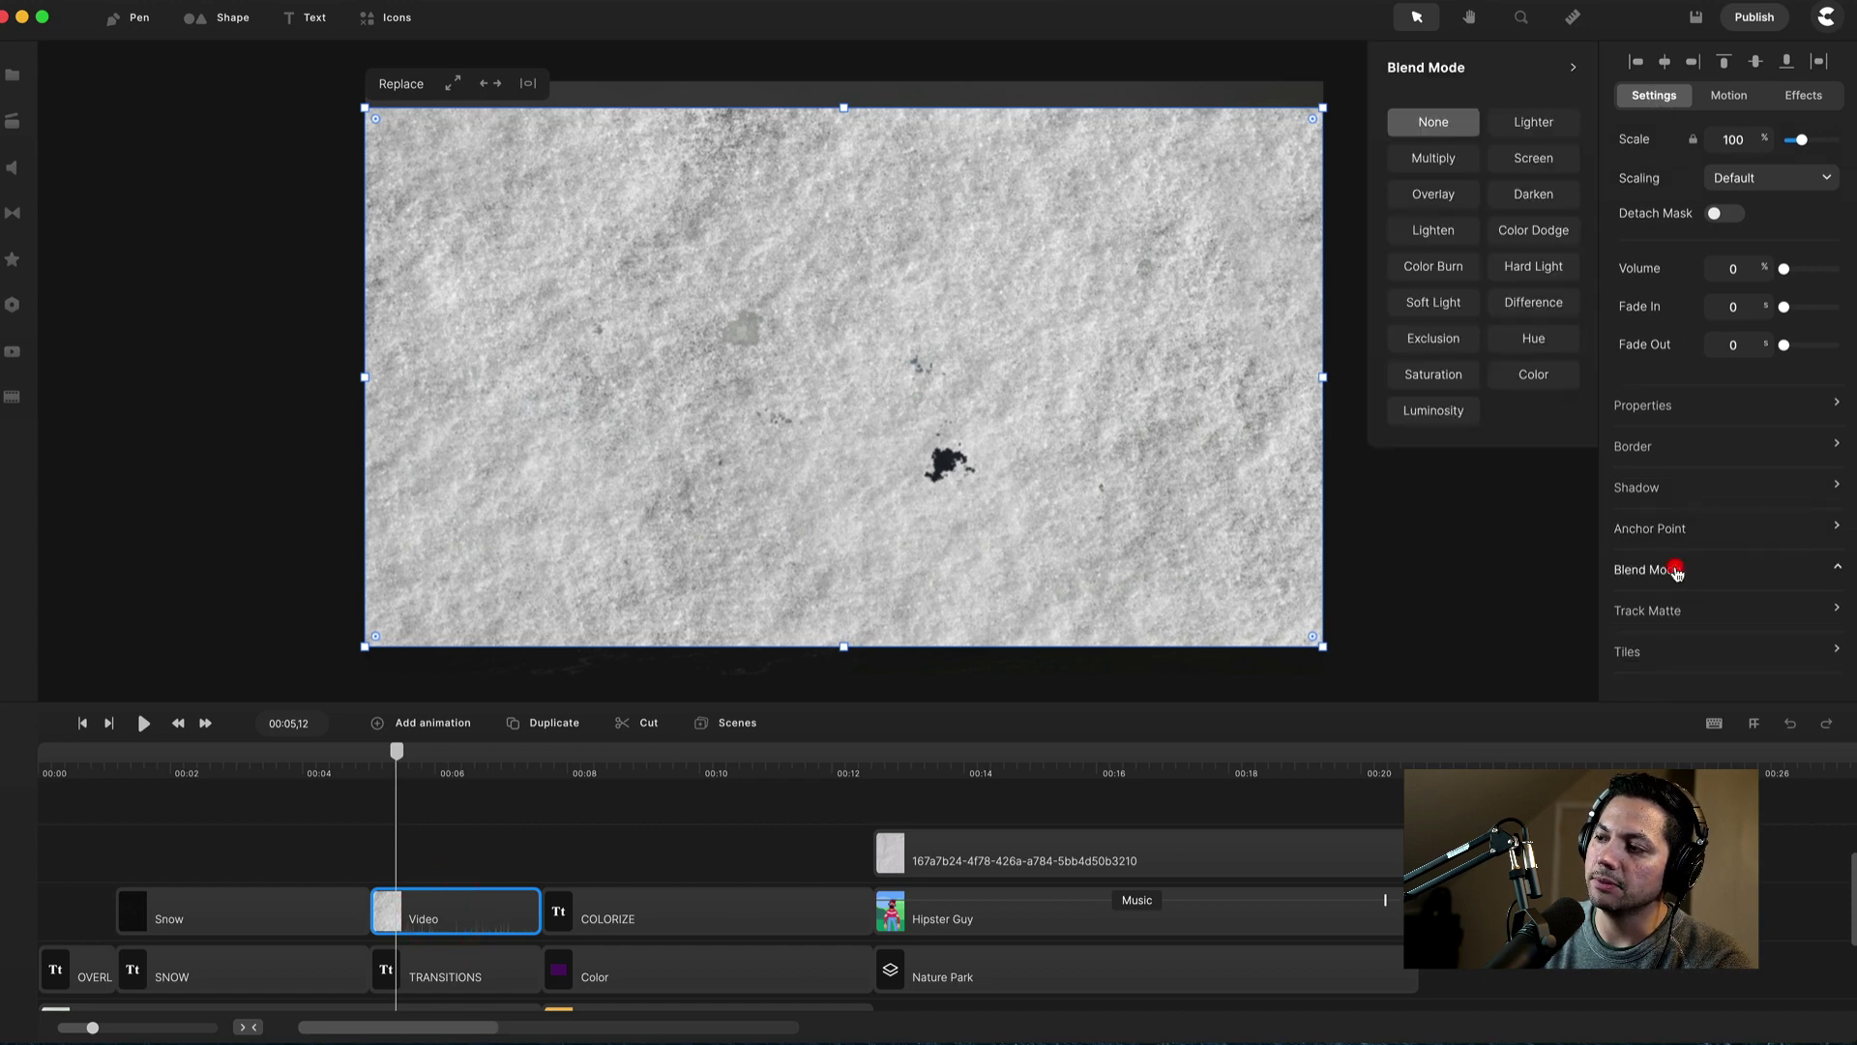
pyautogui.click(1538, 160)
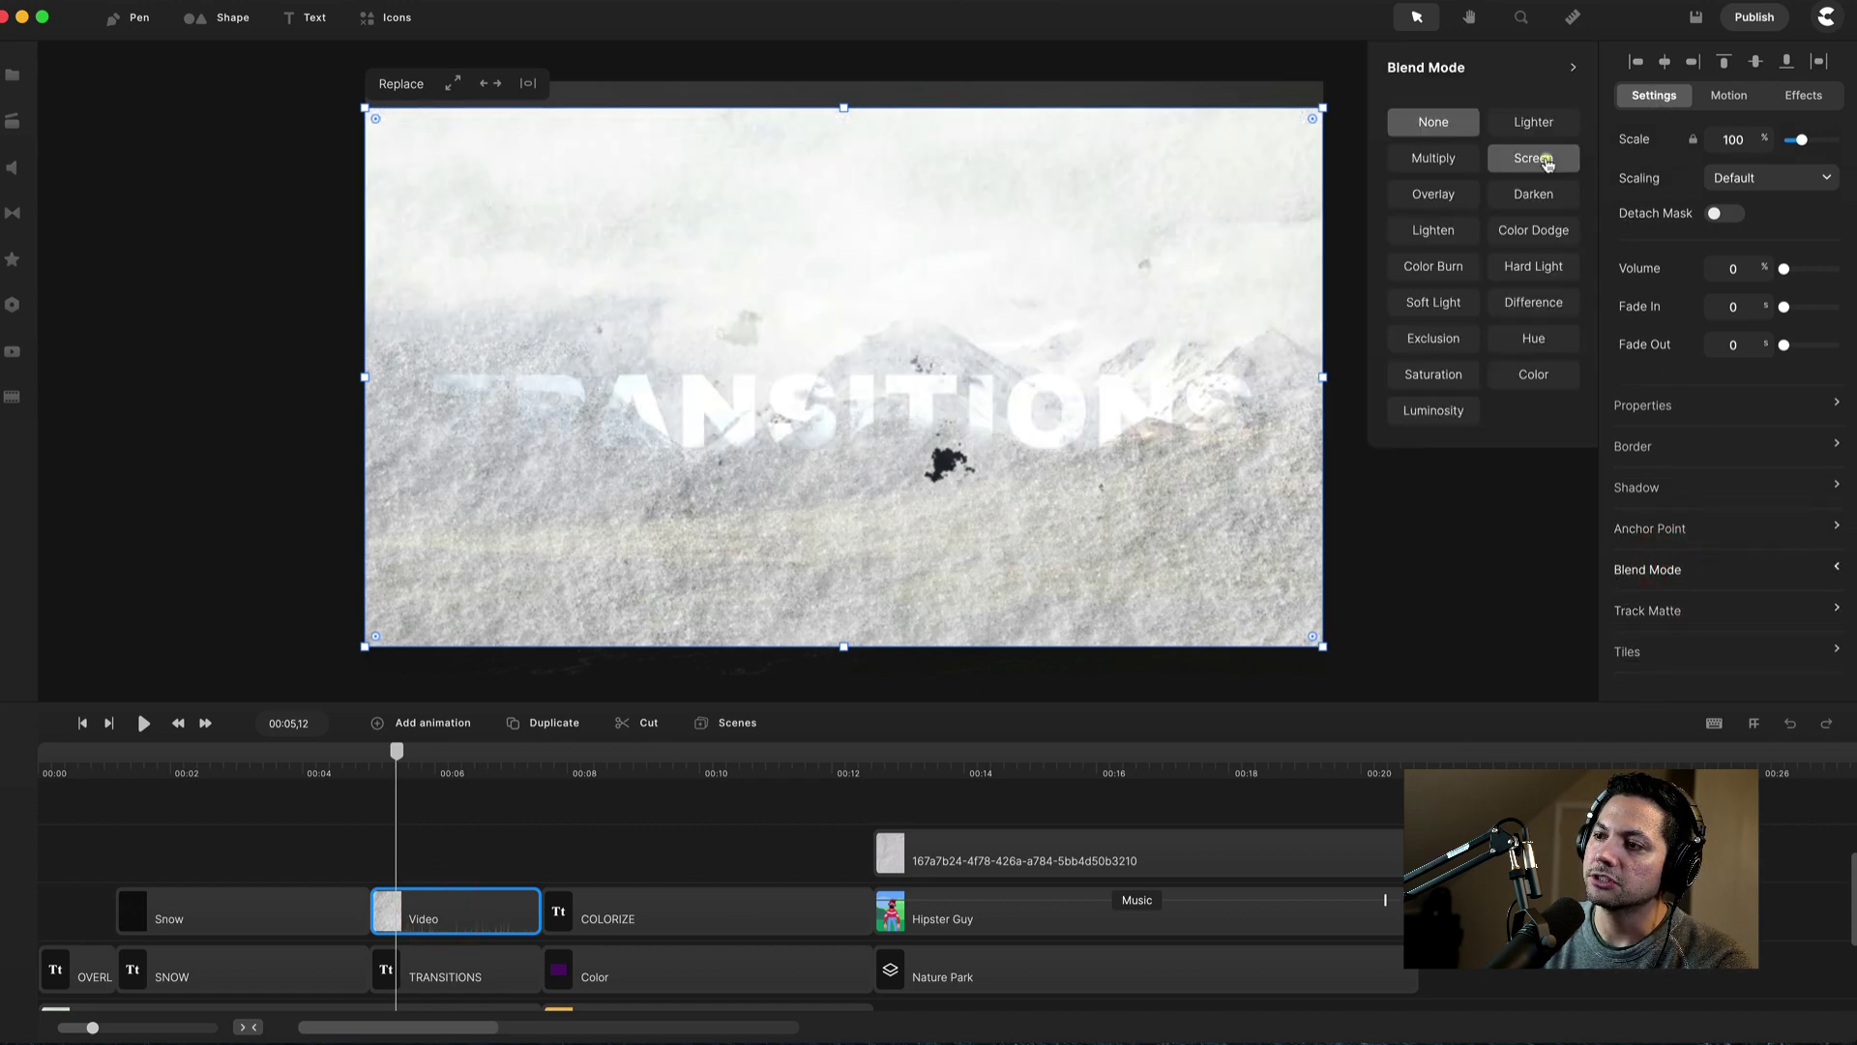
pyautogui.click(1526, 120)
pyautogui.click(1533, 157)
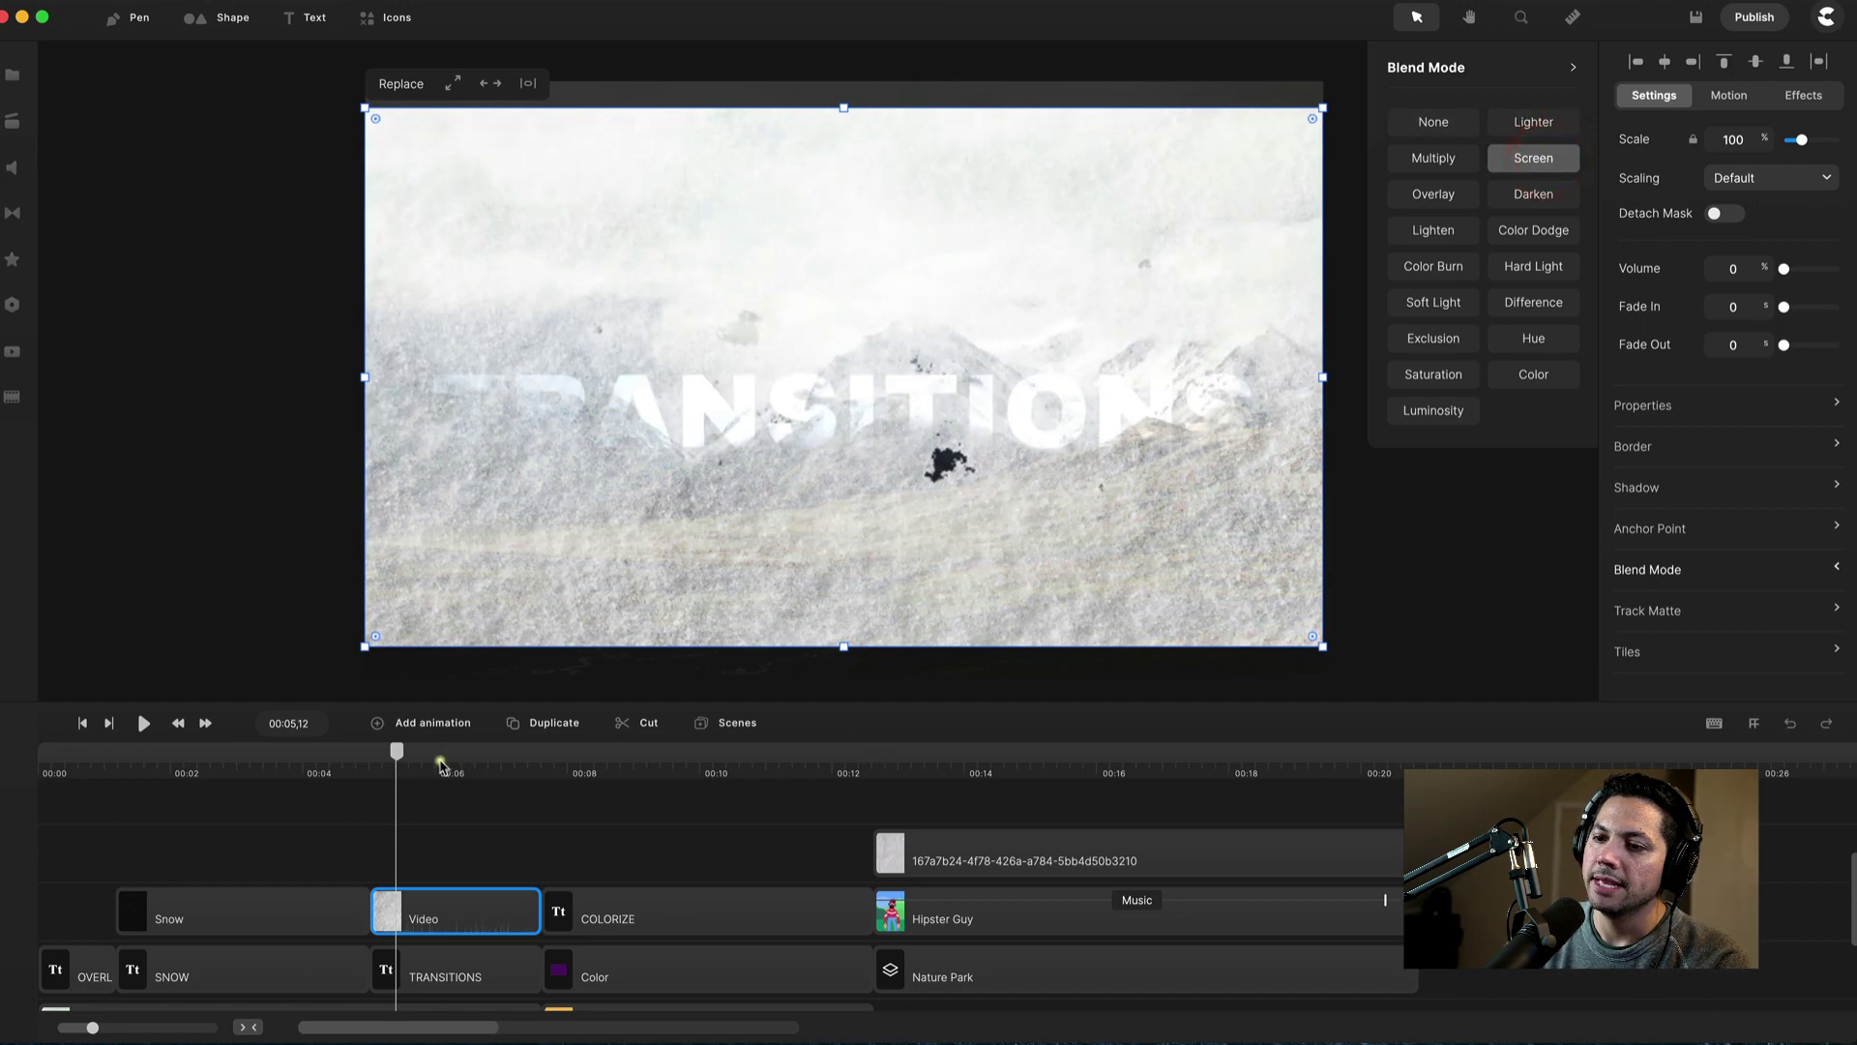
# Step: Play and scrub the ice transition through to 00:07,06 to preview it
pyautogui.moveTo(396, 754); pyautogui.dragTo(357, 755)
pyautogui.press('space')
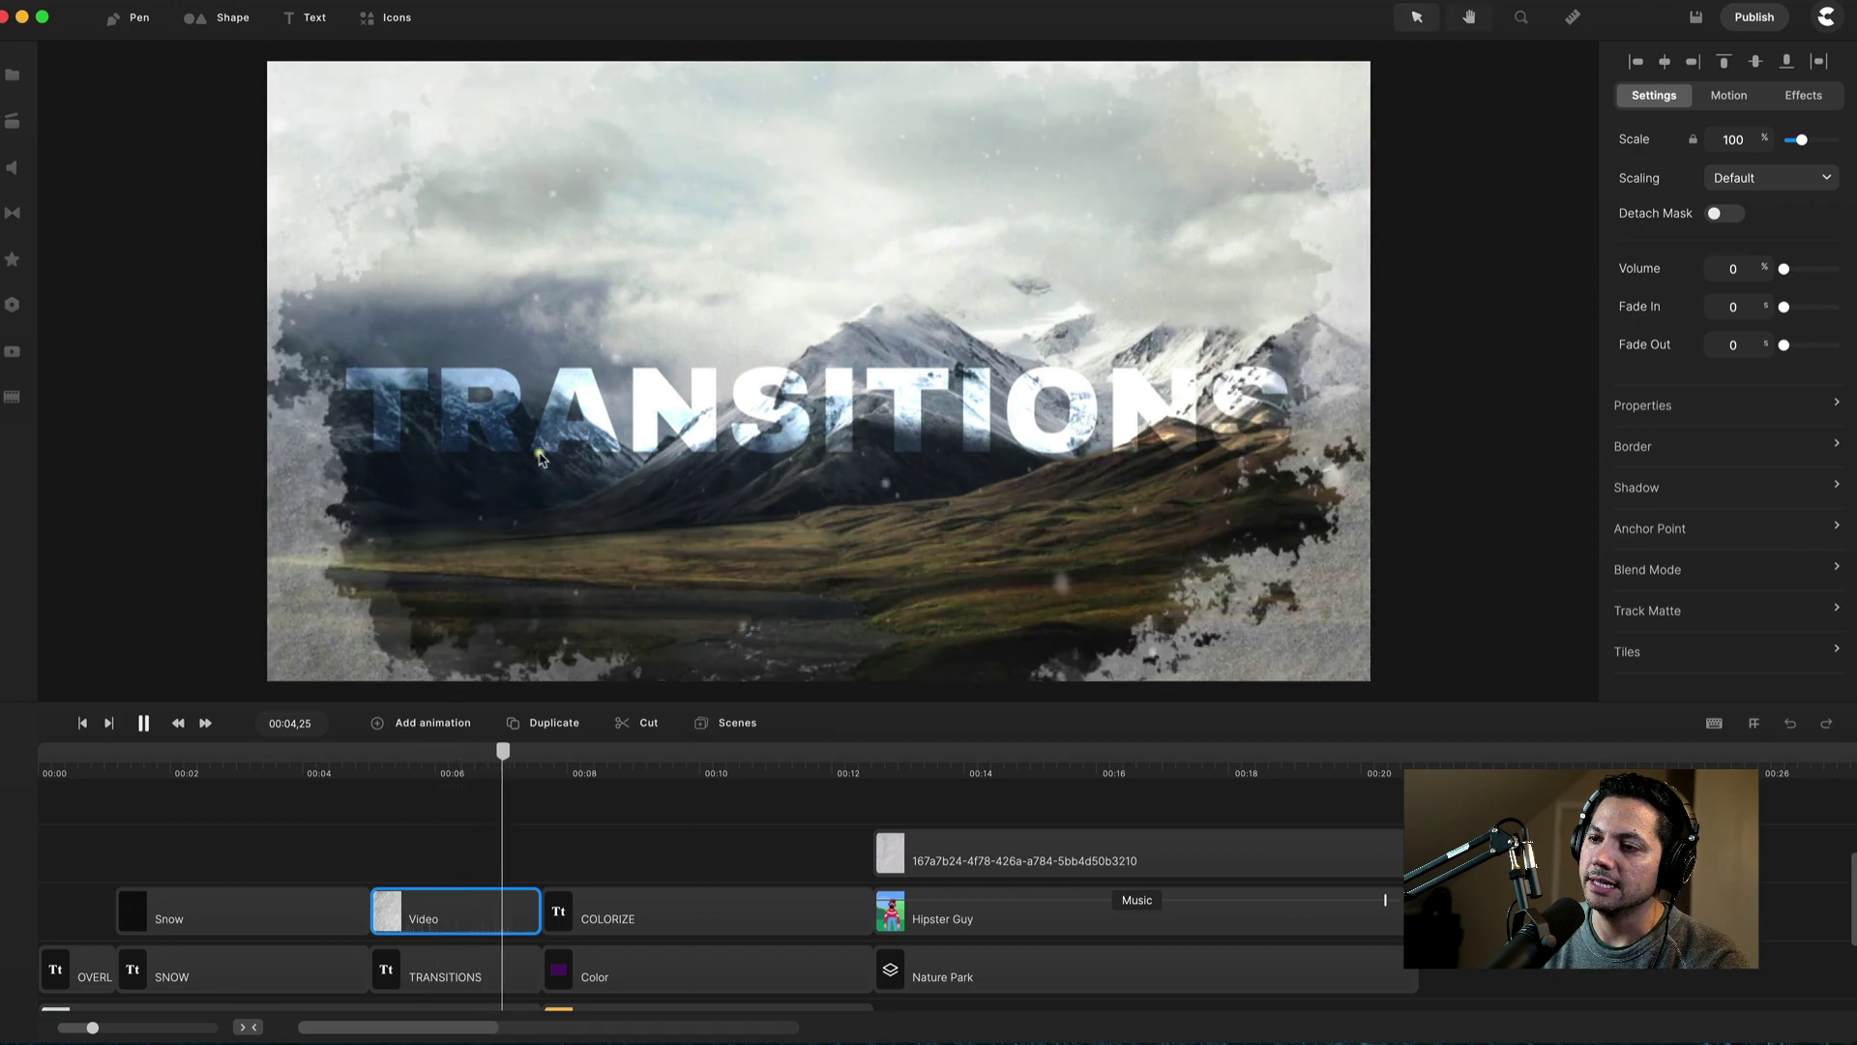
pyautogui.click(642, 299)
pyautogui.moveTo(368, 769)
pyautogui.mouseDown()
pyautogui.moveTo(507, 758)
pyautogui.moveTo(387, 760)
pyautogui.moveTo(377, 777)
pyautogui.mouseUp()
pyautogui.click(414, 796)
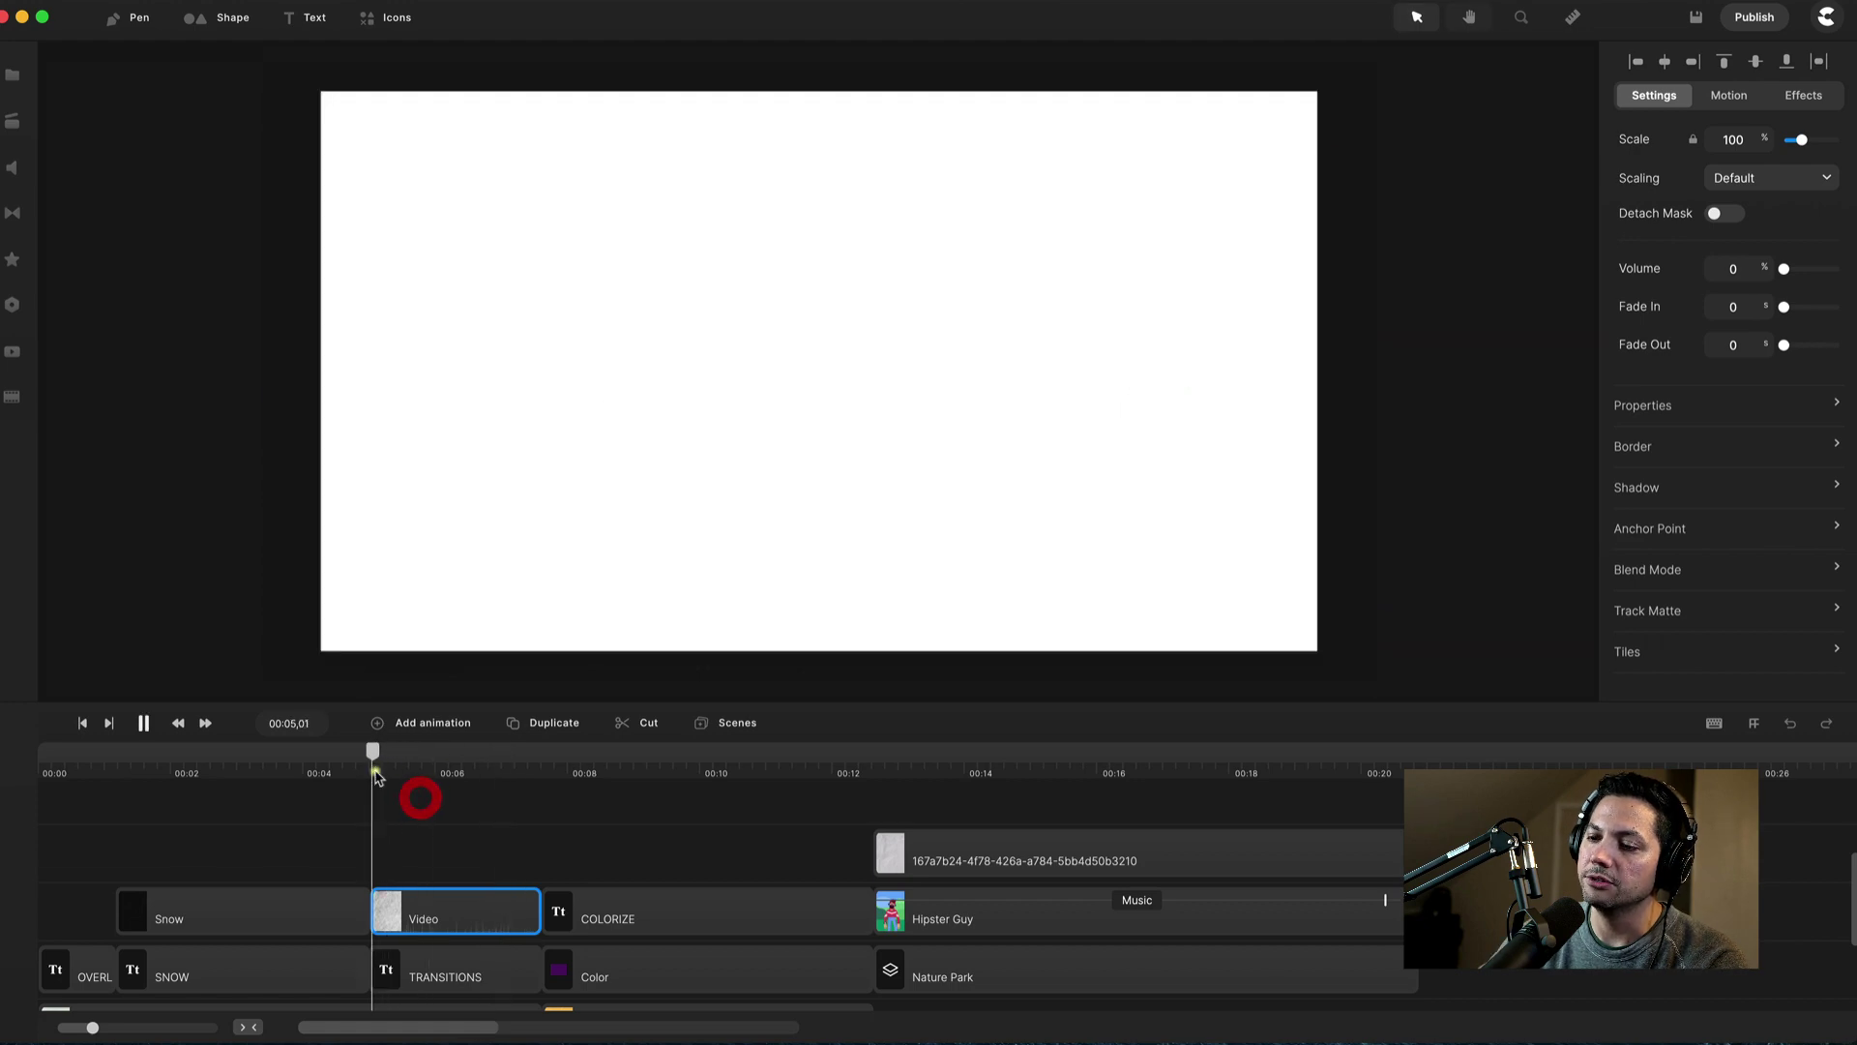
pyautogui.press('space')
pyautogui.click(495, 904)
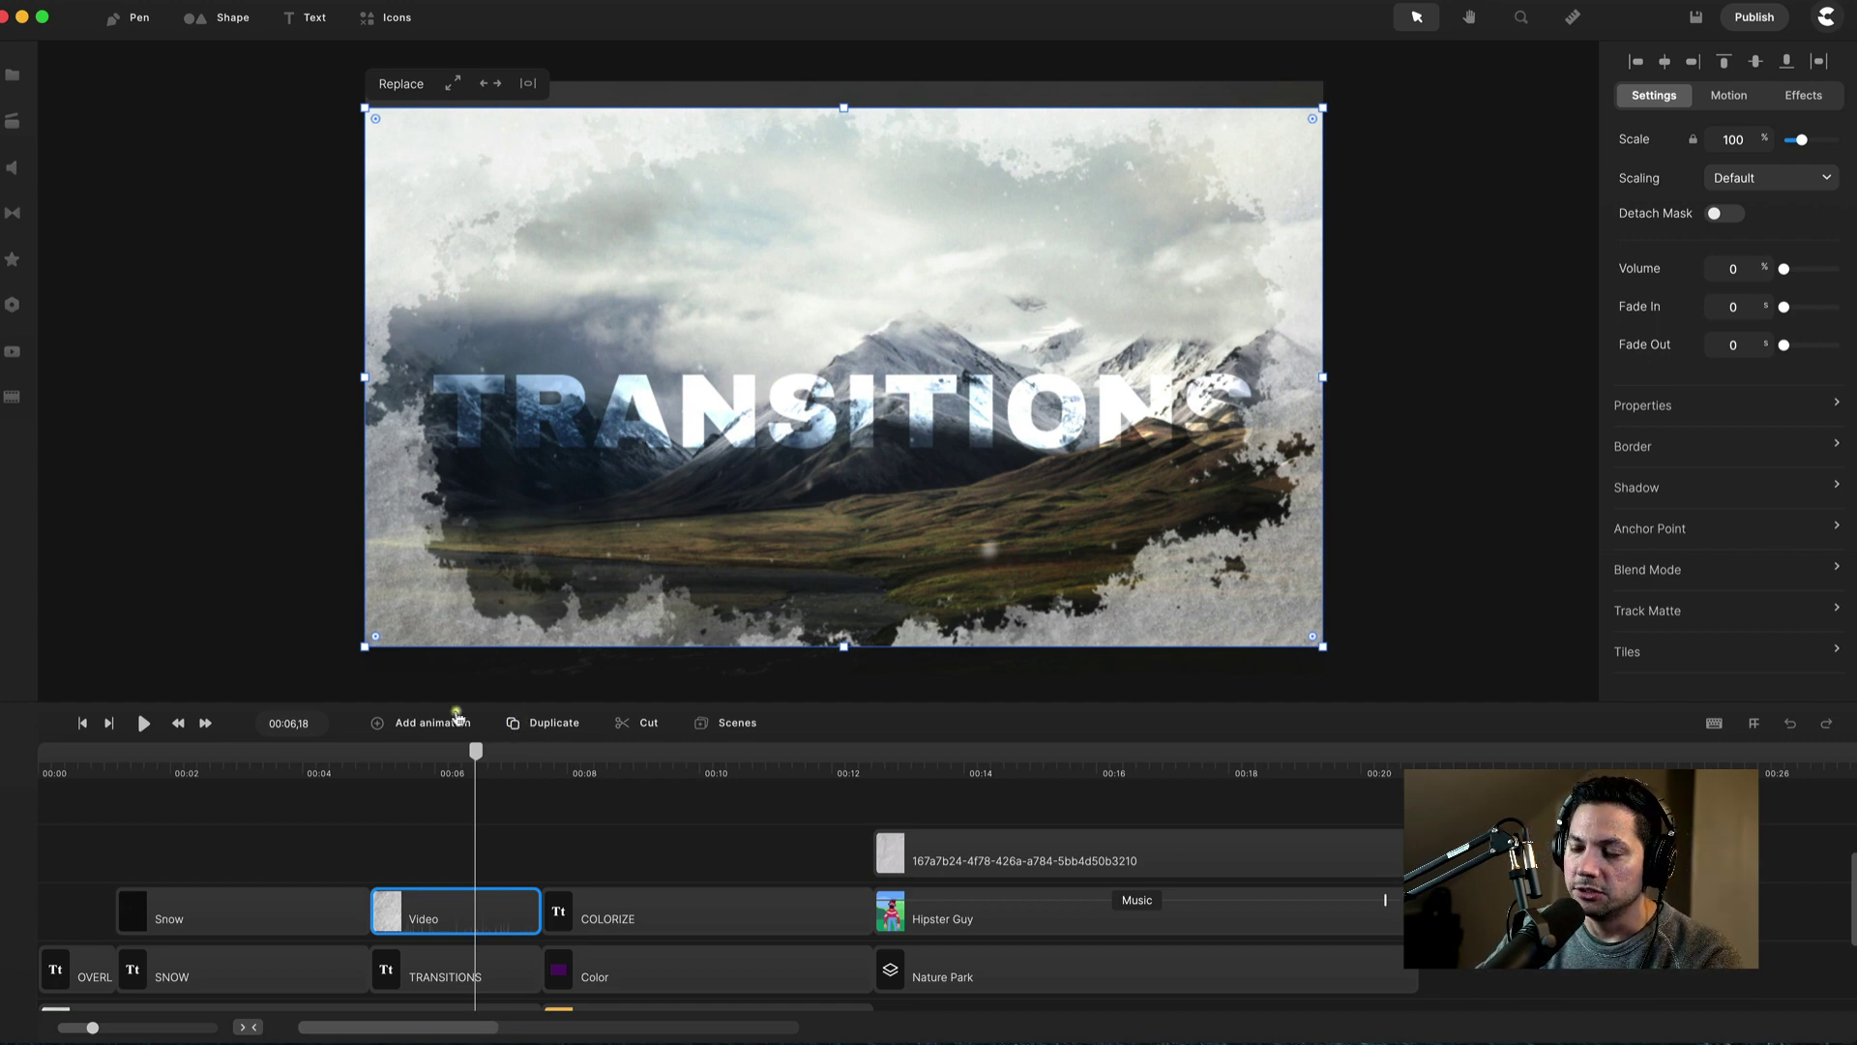
pyautogui.click(496, 764)
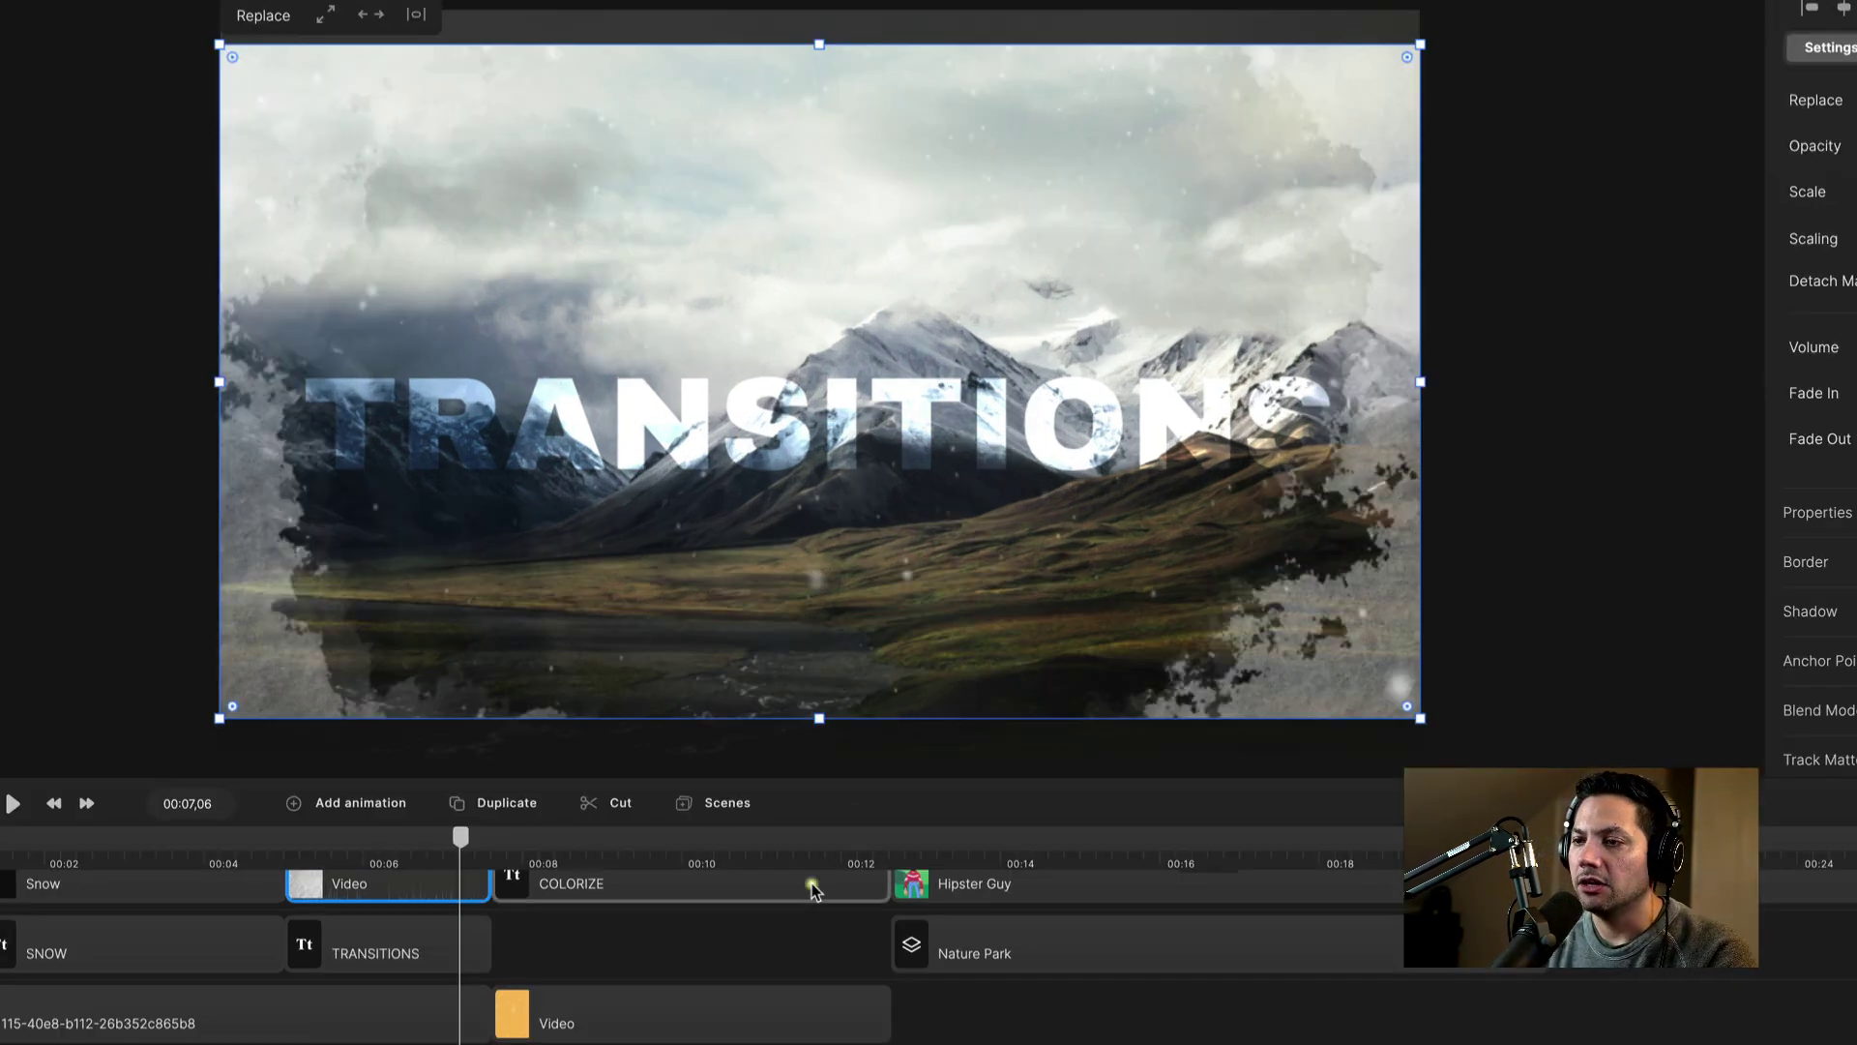
# Step: Scrub back to 00:07,26 and play back the COLORIZE scene
pyautogui.click(573, 857)
pyautogui.moveTo(572, 843); pyautogui.dragTo(516, 849)
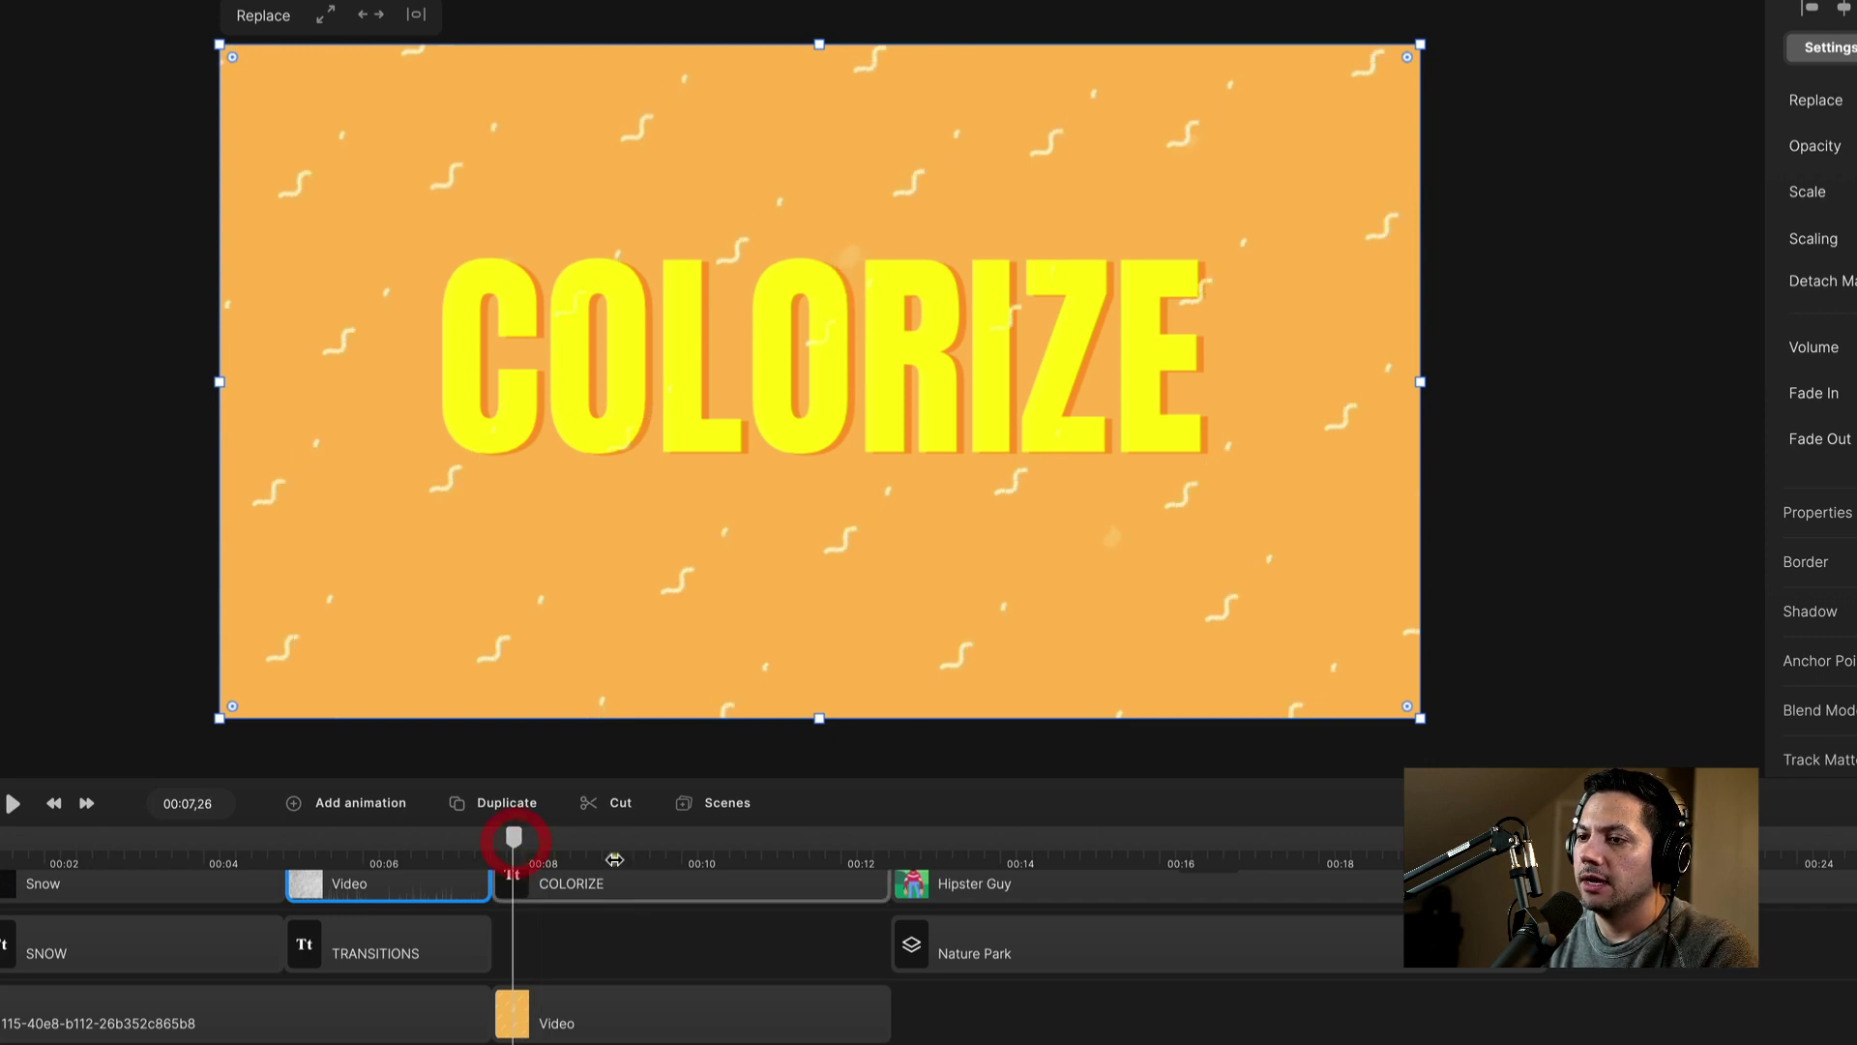
pyautogui.press('space')
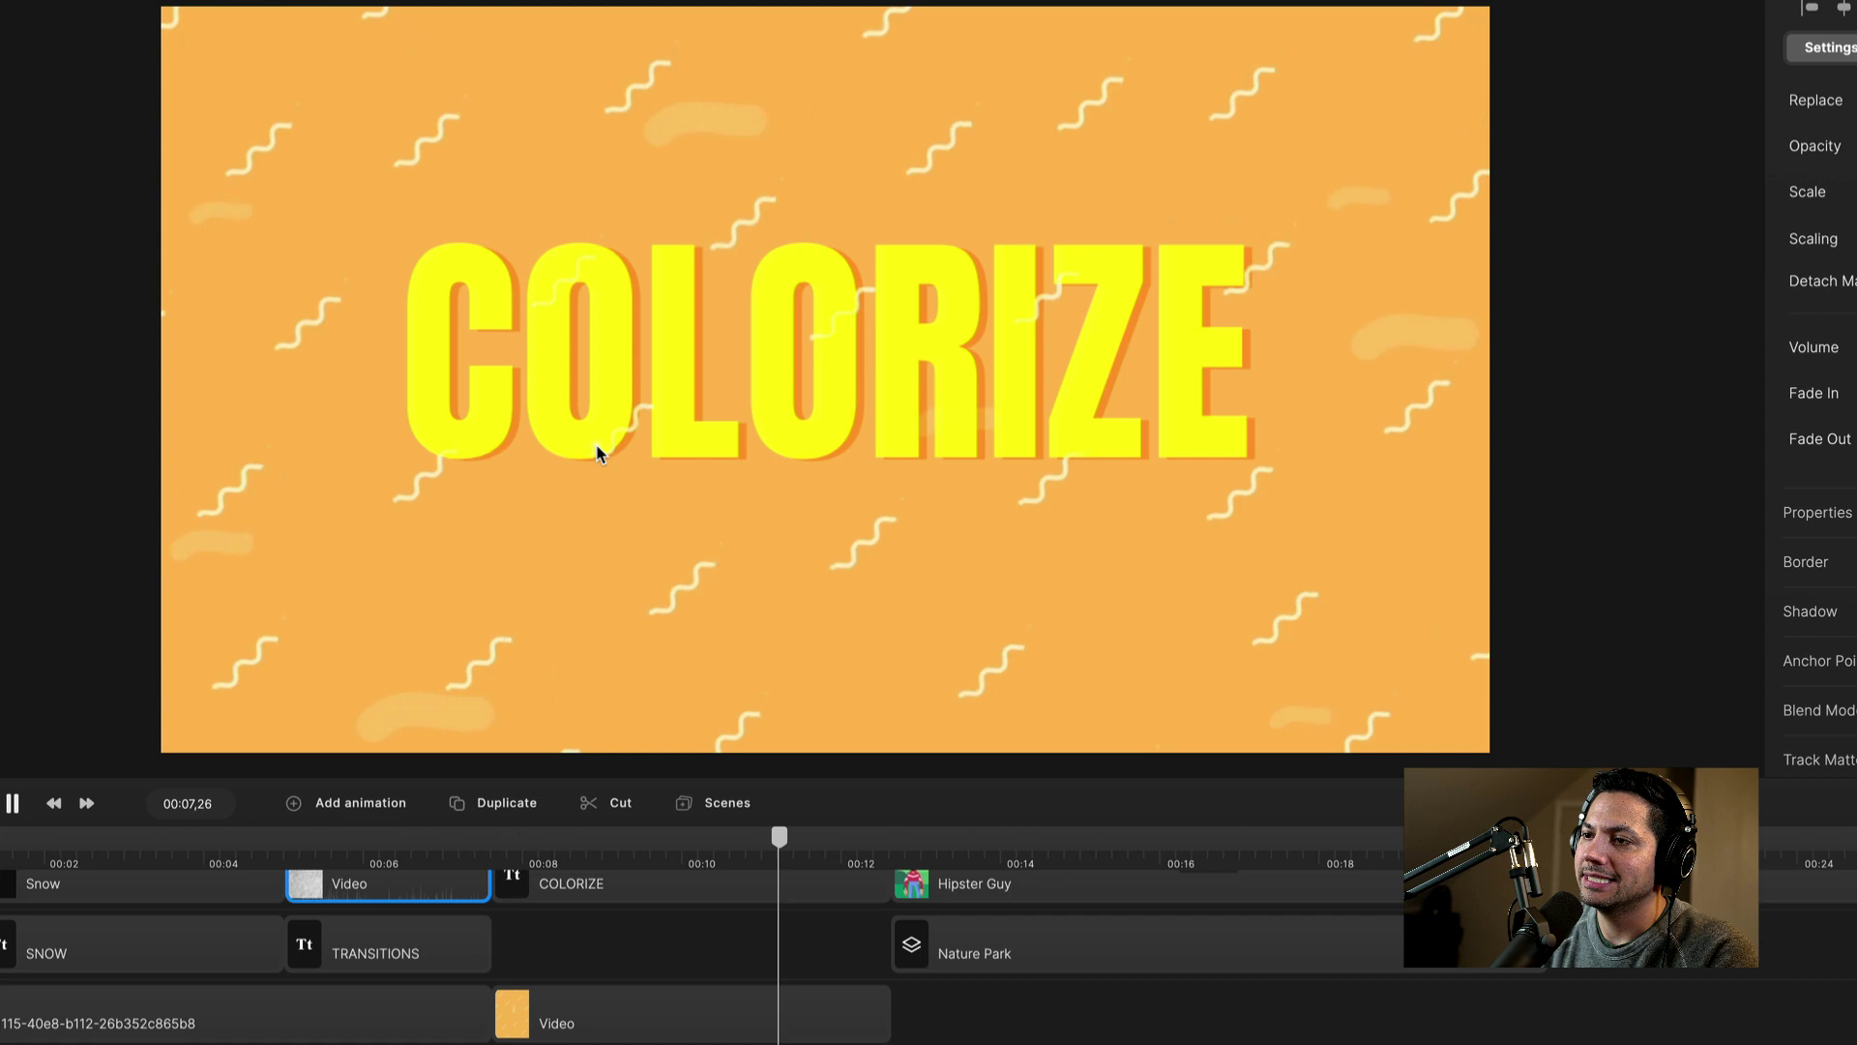
pyautogui.press('space')
# Step: Return the playhead to 00:08,01 and bring up the Shape library
pyautogui.click(538, 857)
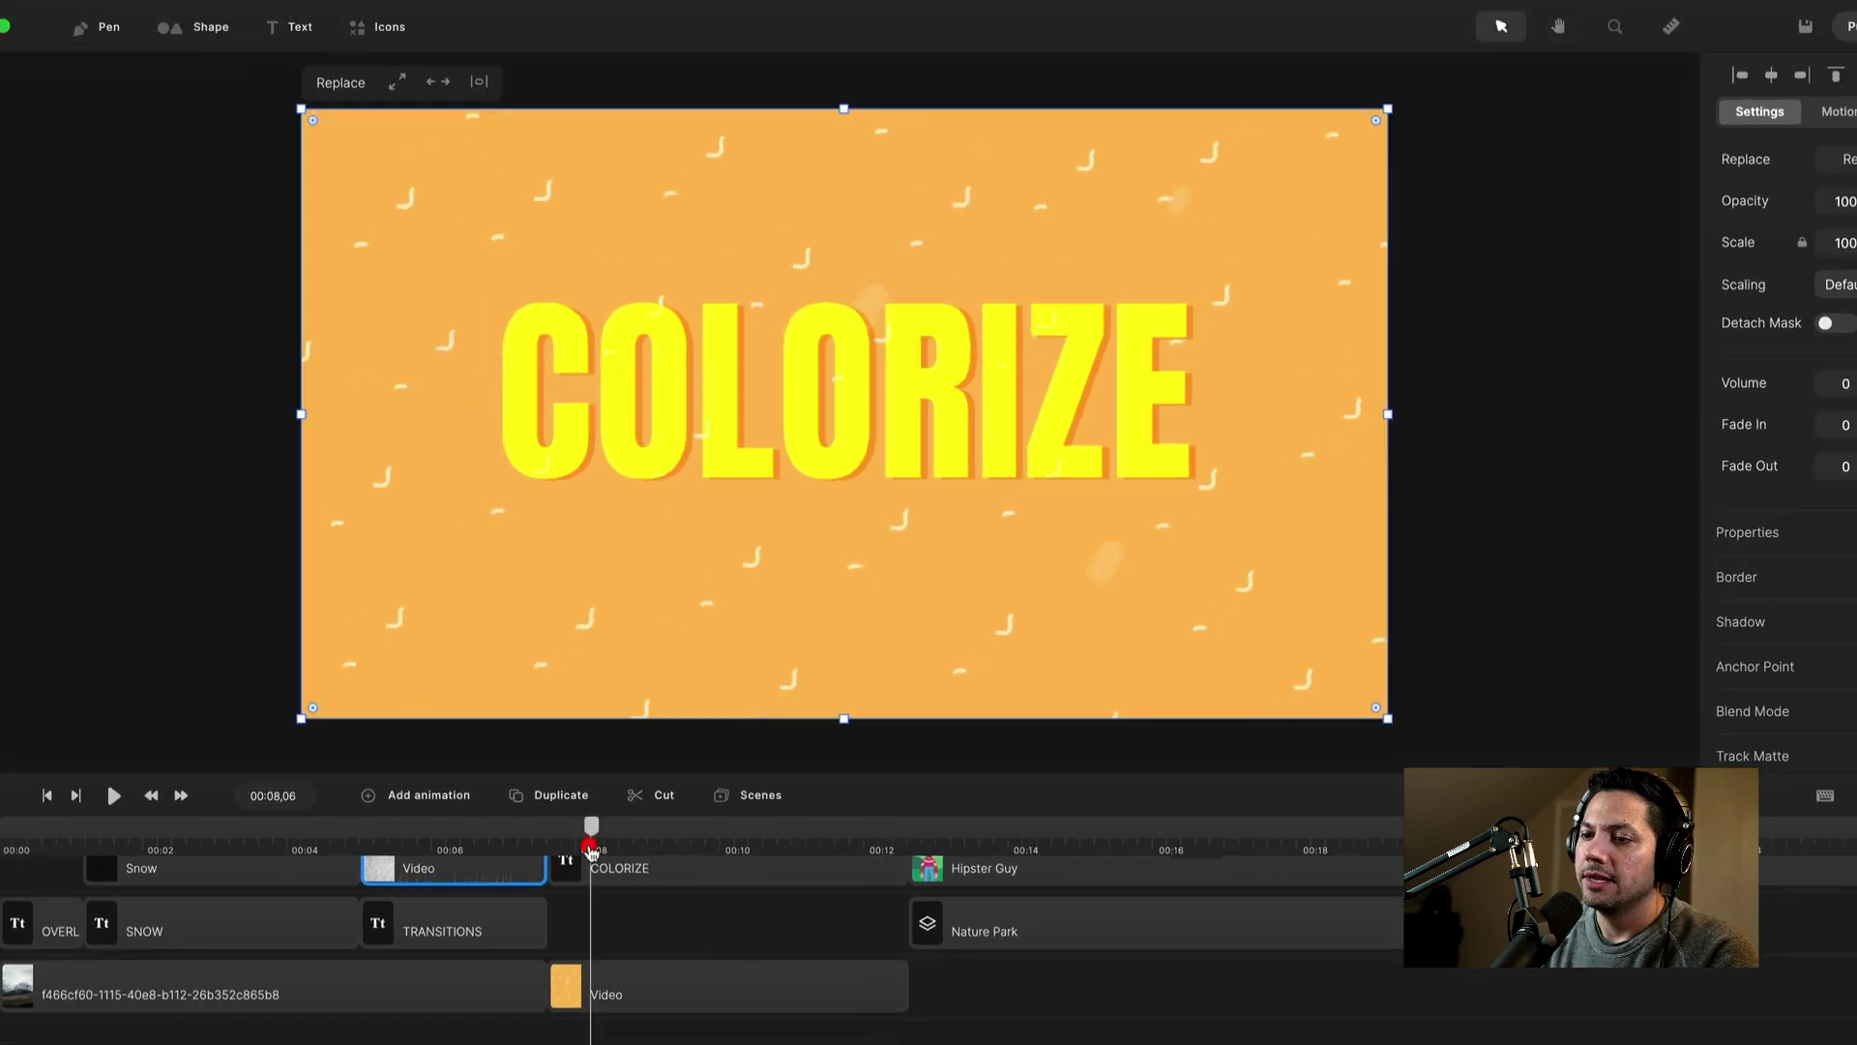
pyautogui.moveTo(591, 851); pyautogui.dragTo(577, 832)
pyautogui.click(177, 28)
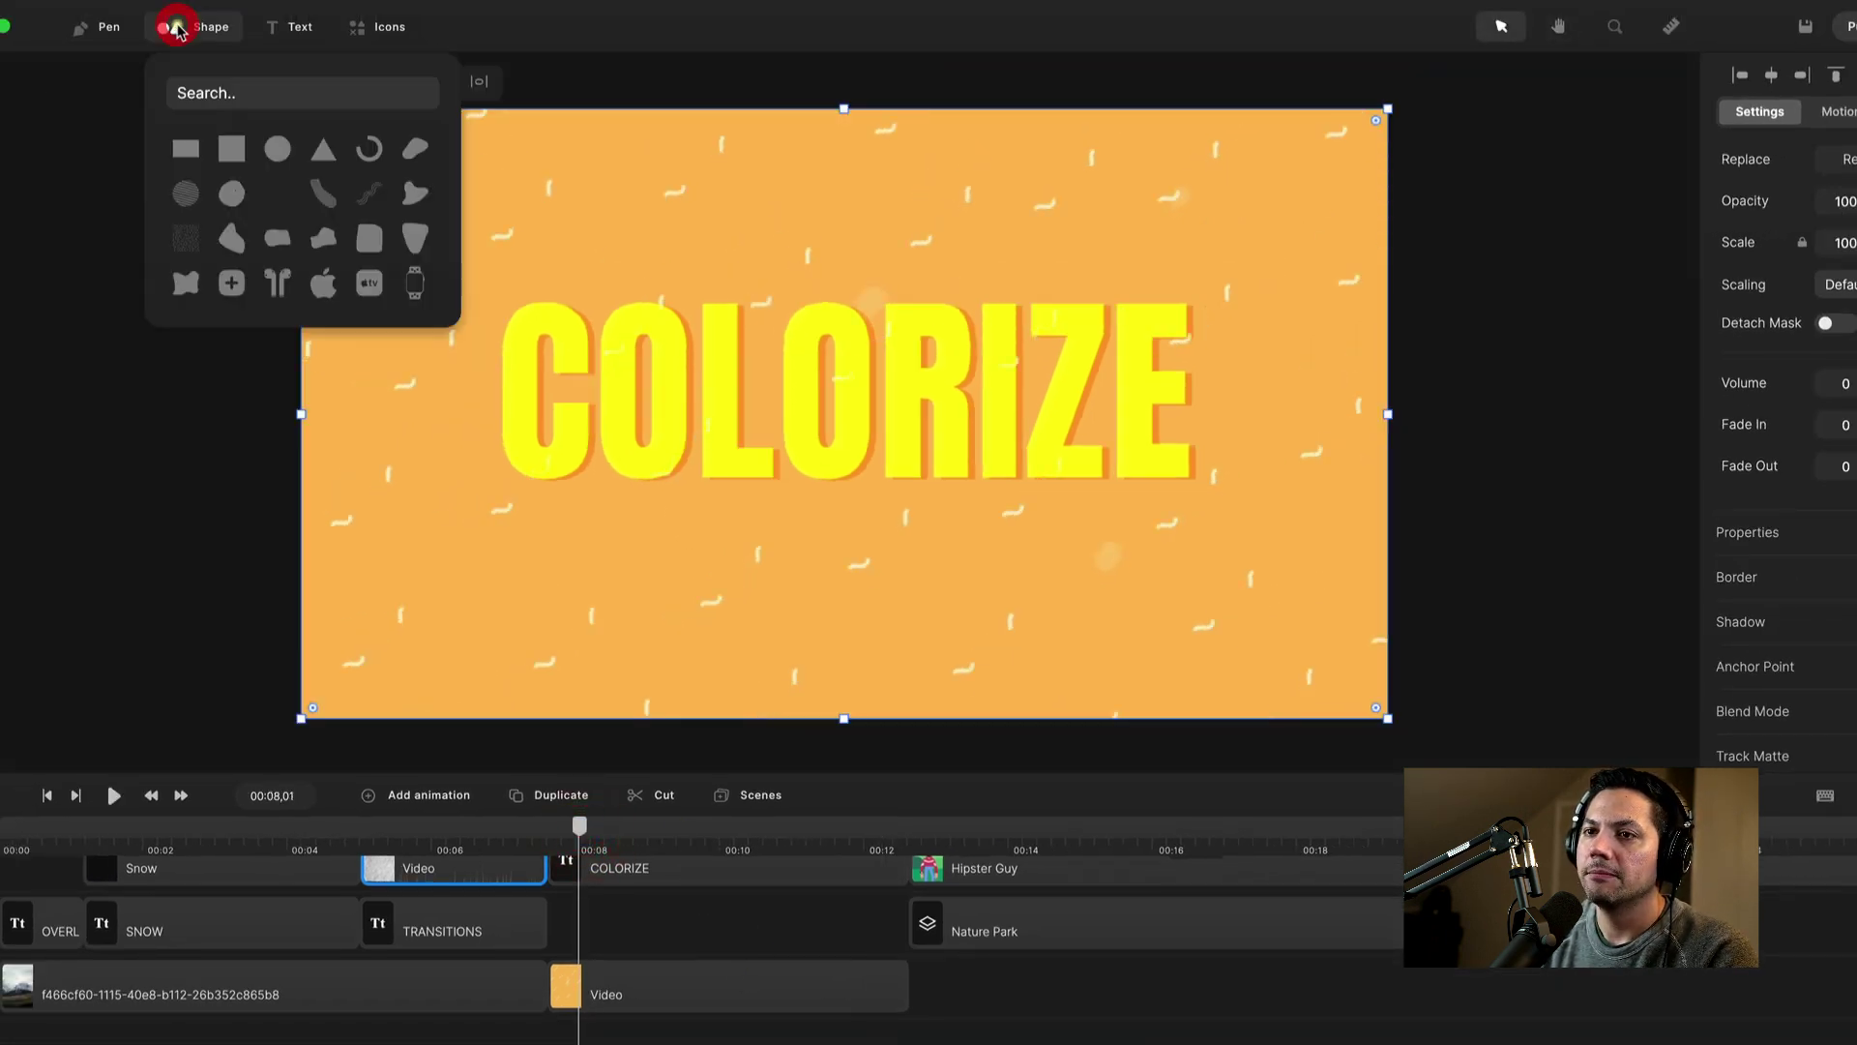
# Step: Add a rounded rectangle and stretch it to fill the whole canvas
pyautogui.click(185, 147)
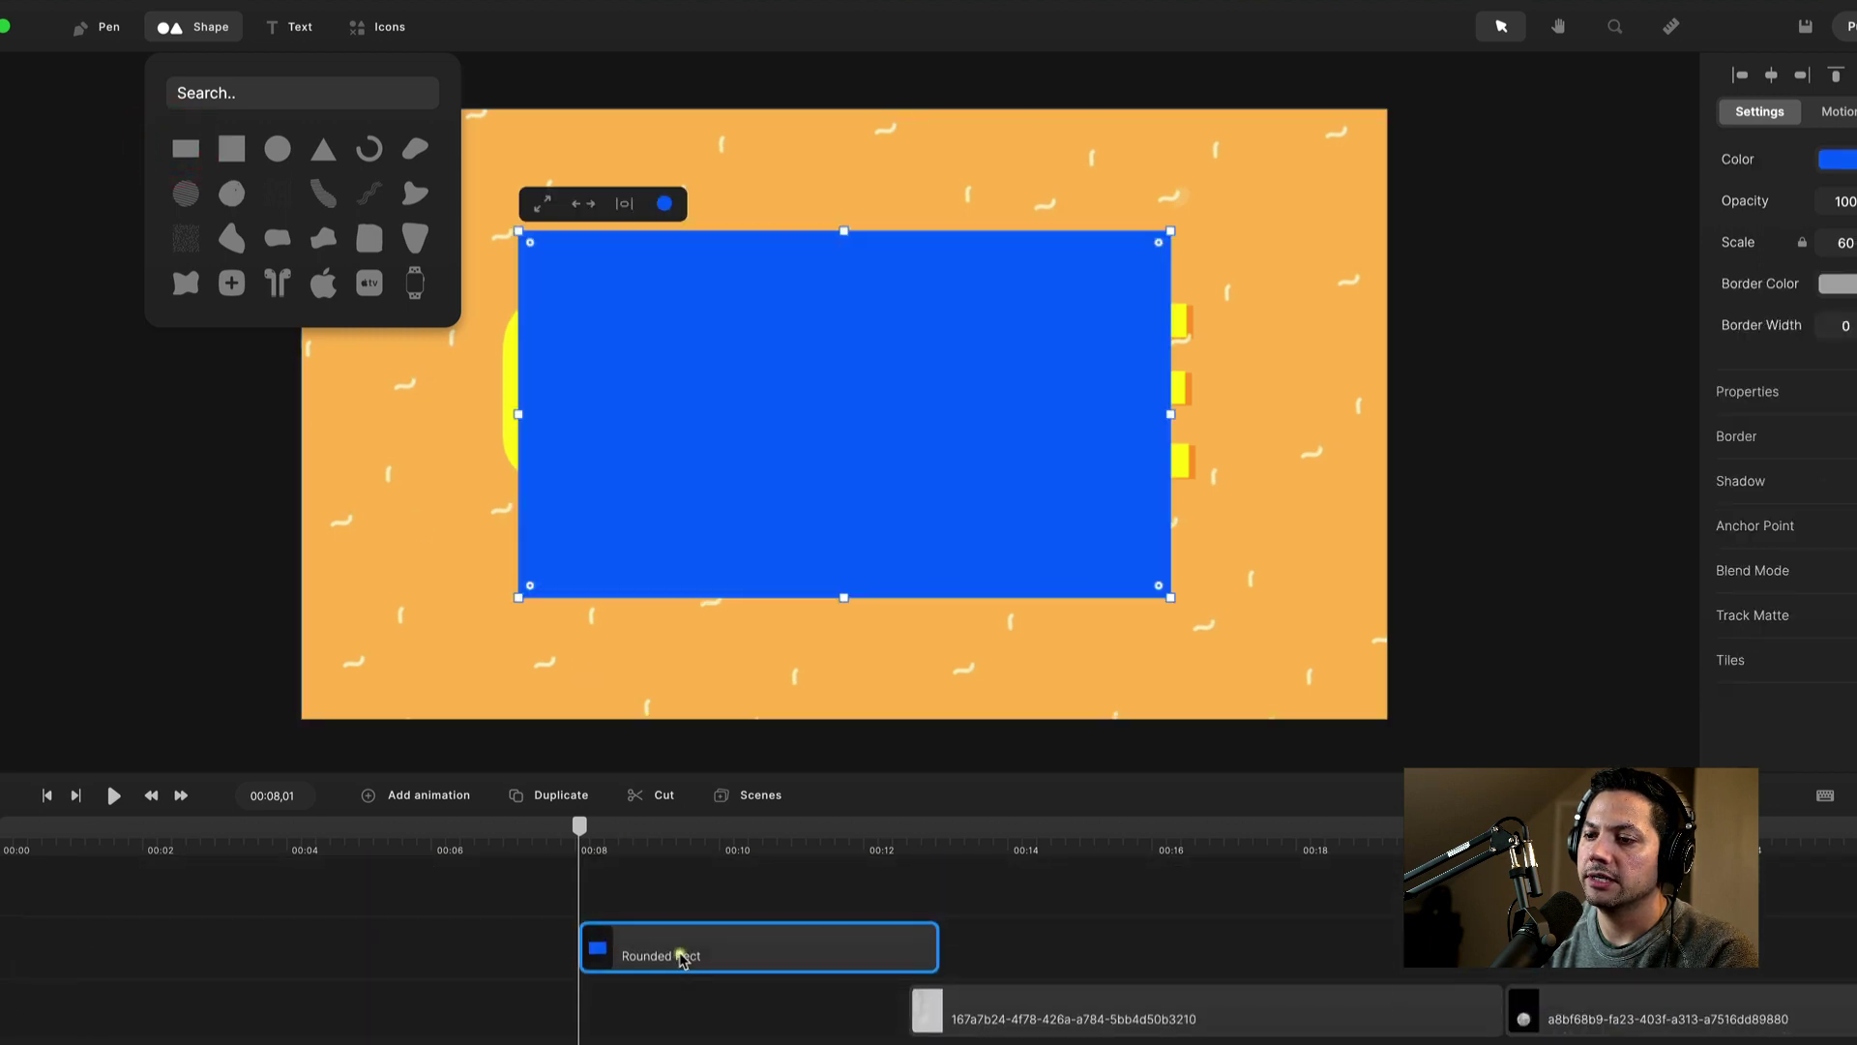
pyautogui.scroll(-3, 683, 948)
pyautogui.scroll(1, 683, 948)
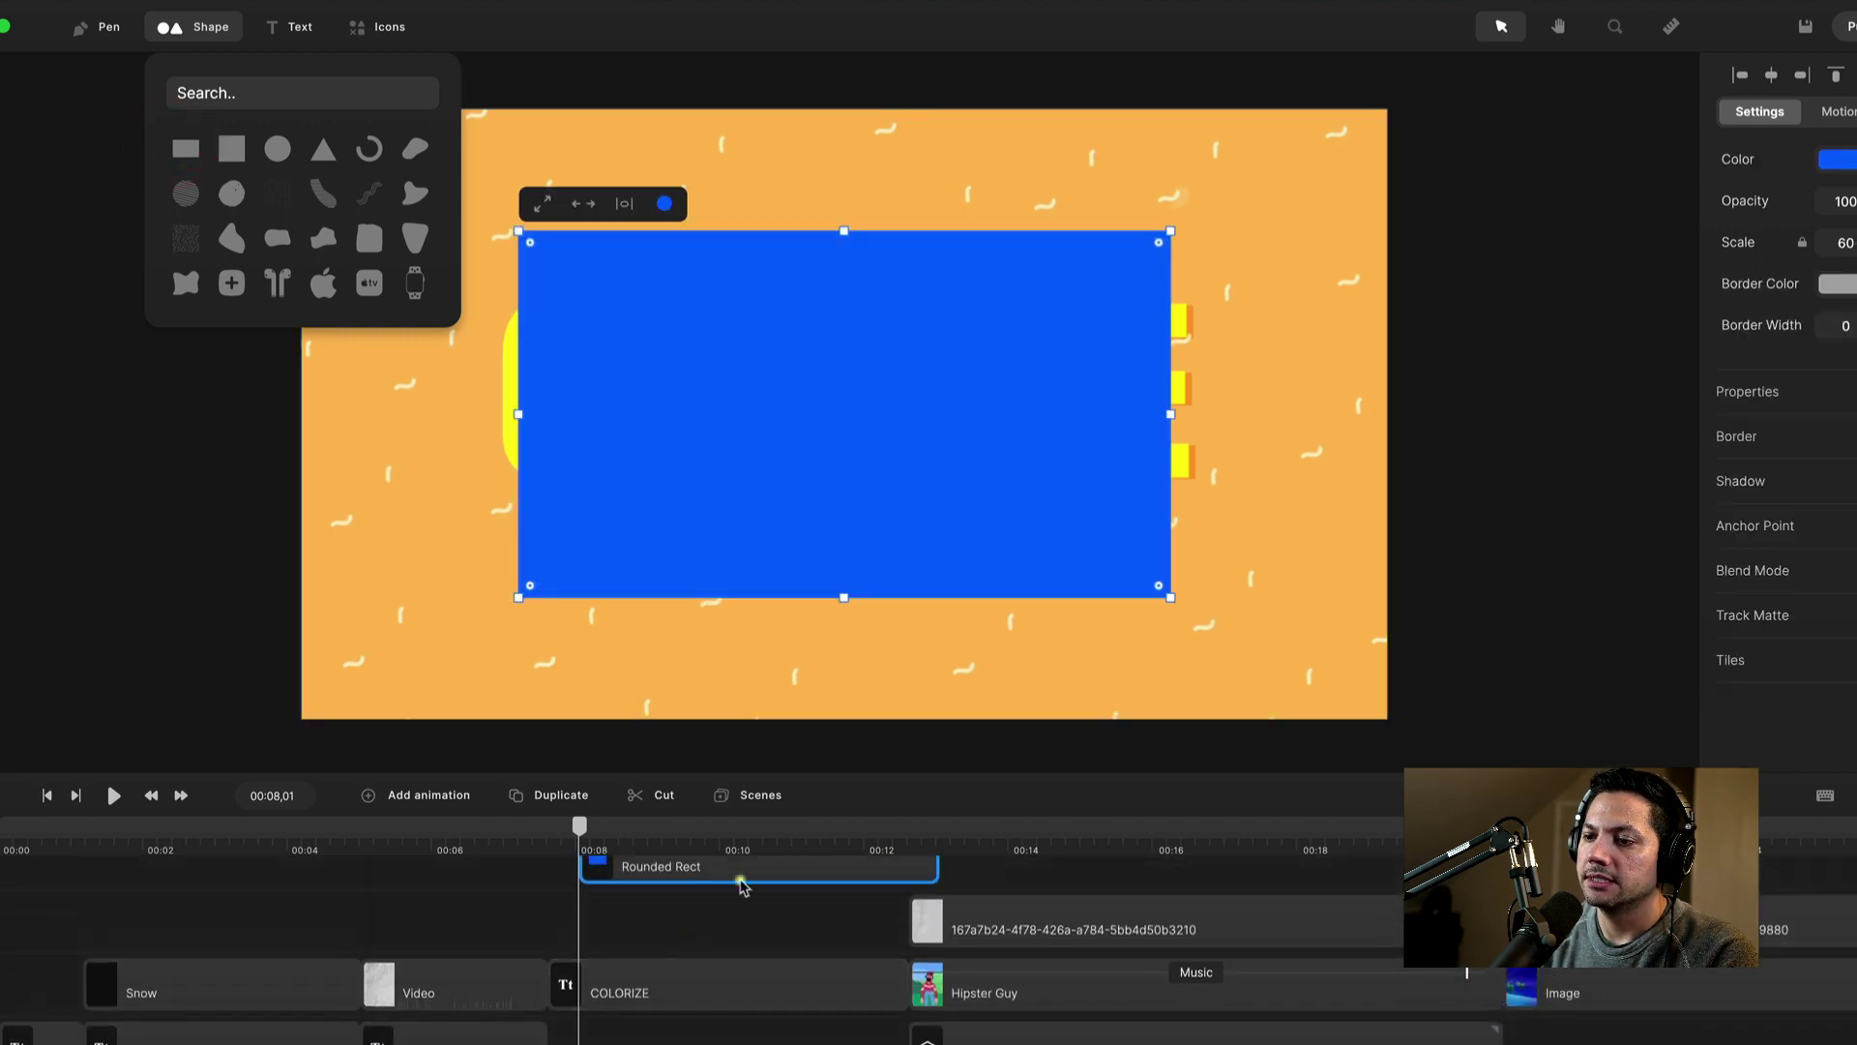
pyautogui.click(540, 204)
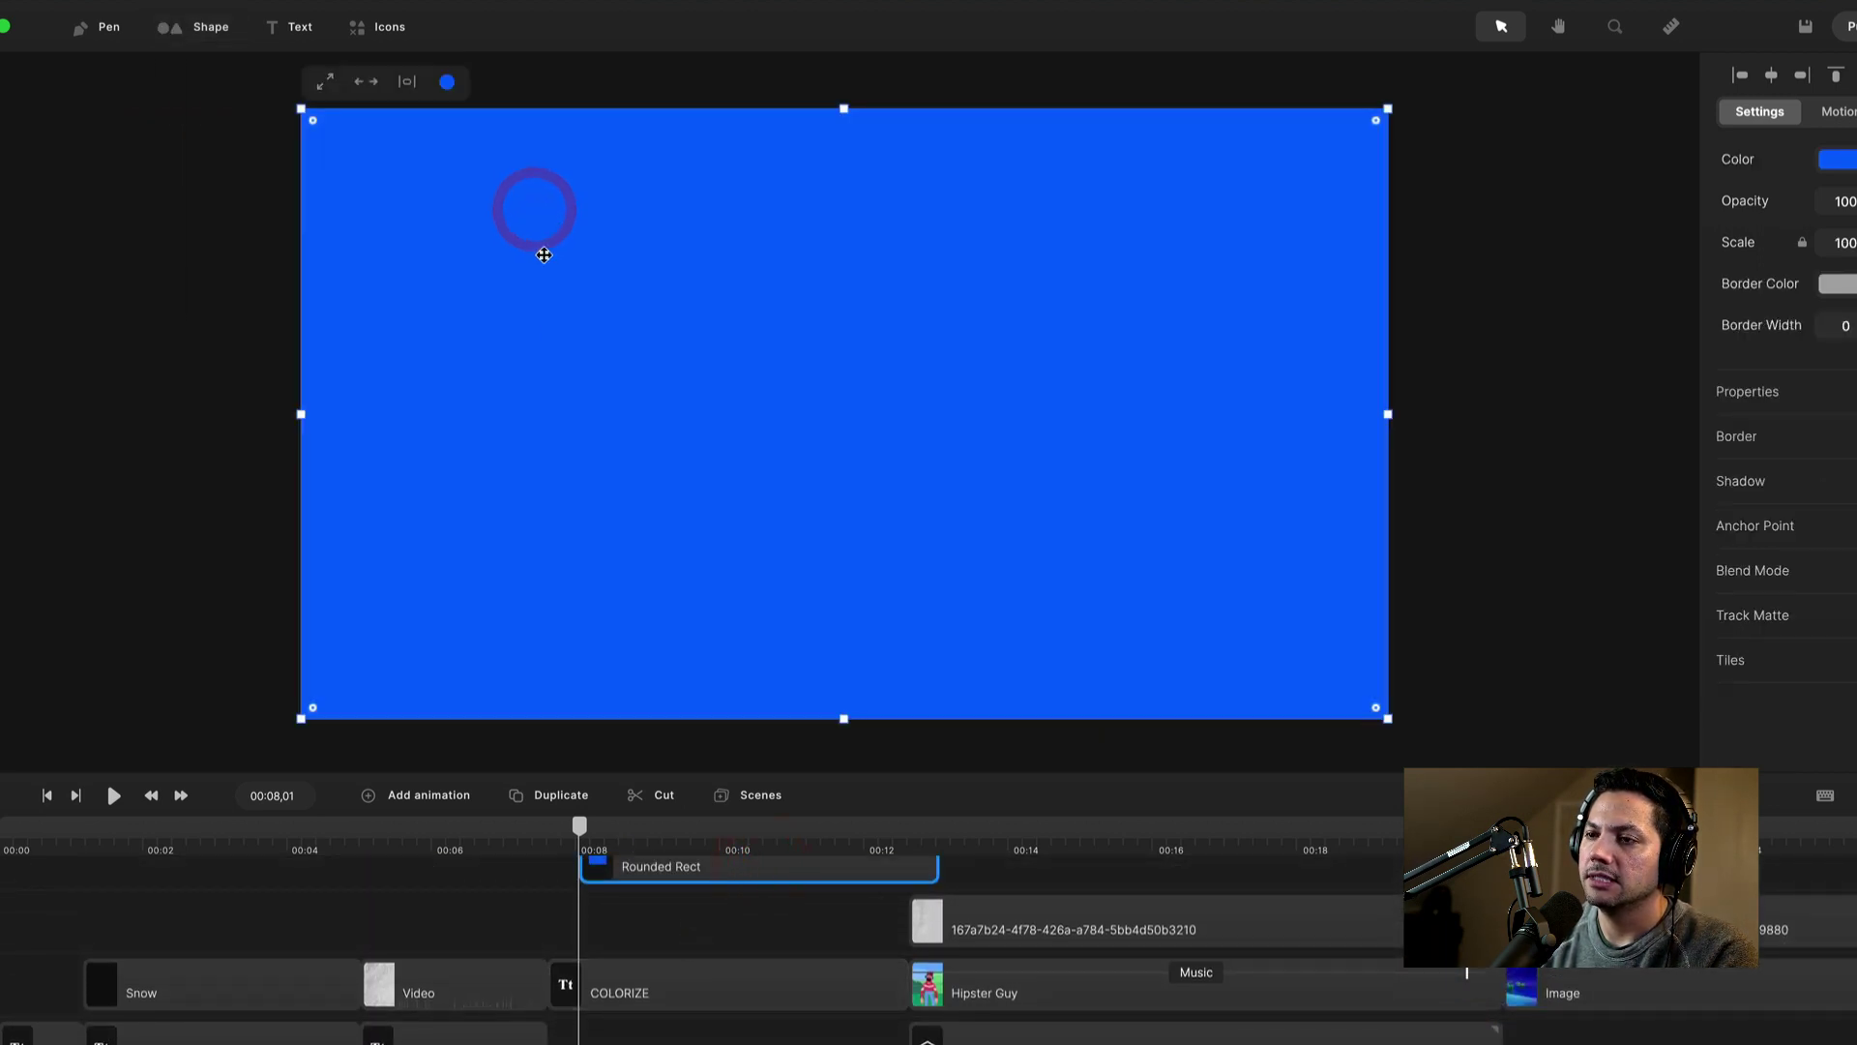
pyautogui.scroll(2, 697, 967)
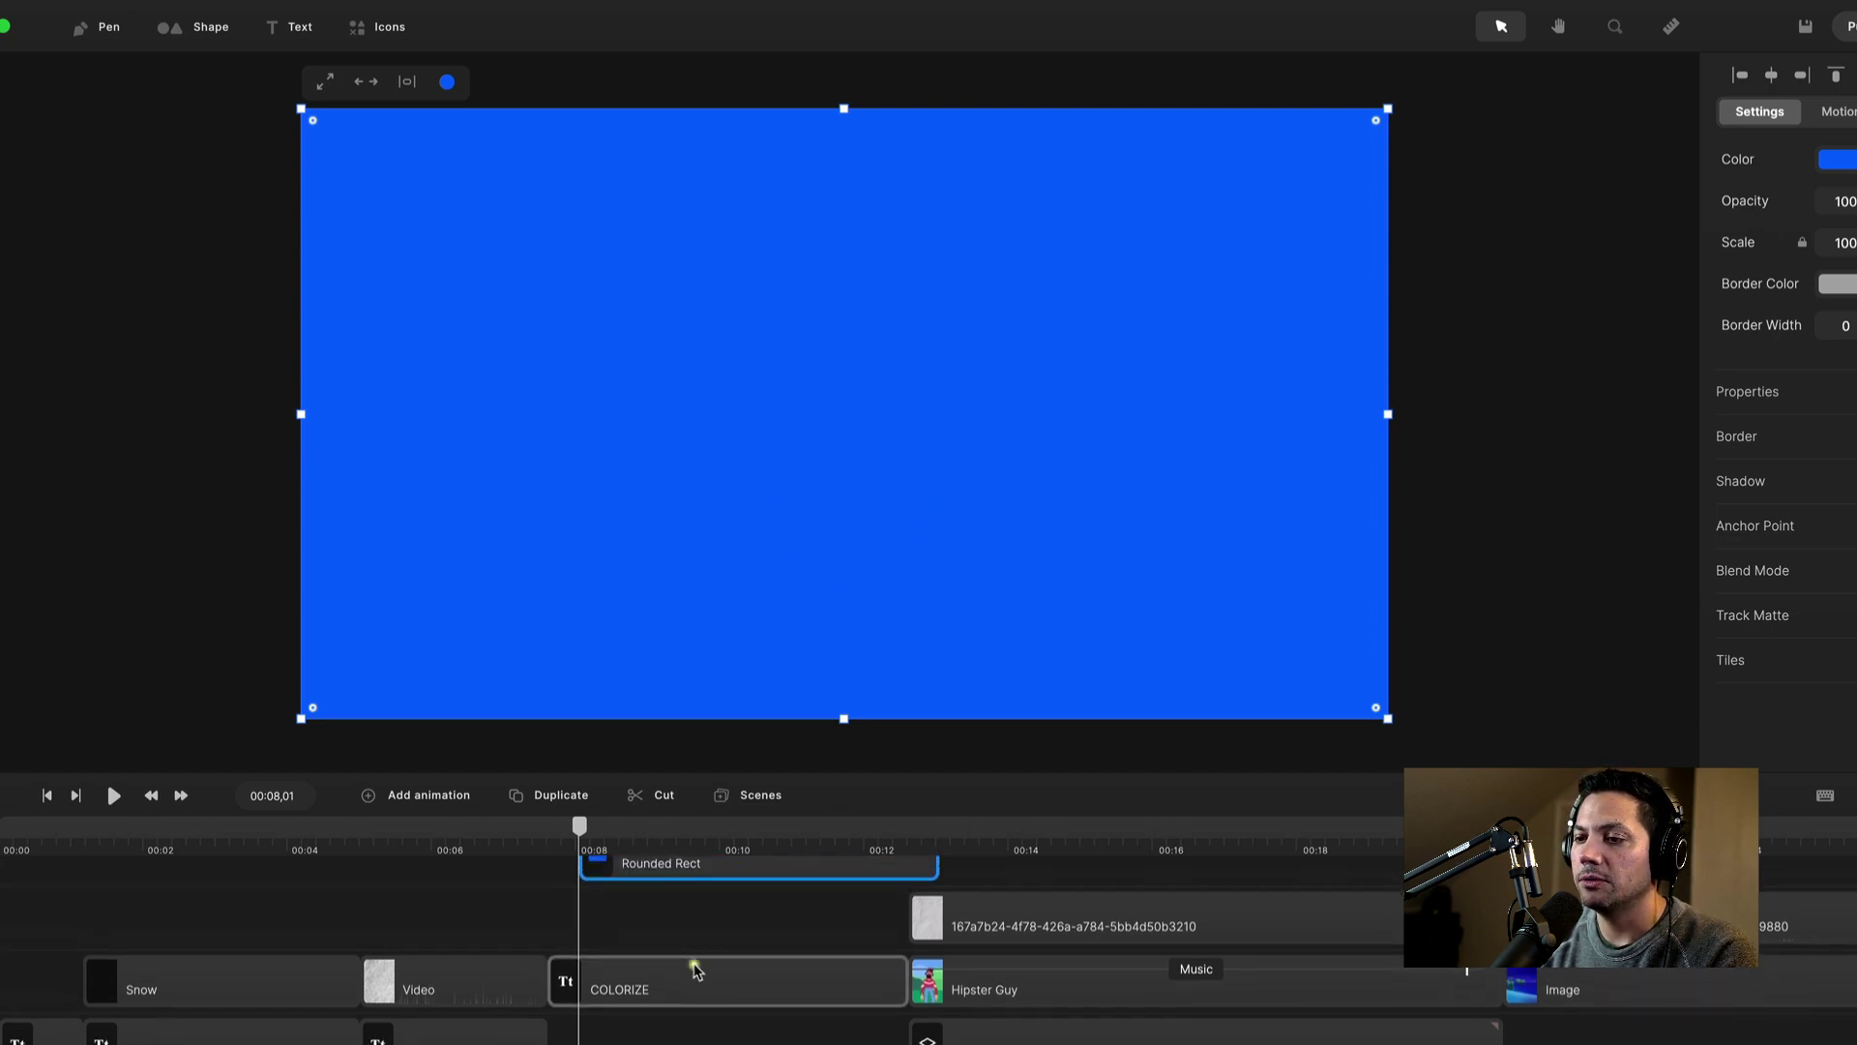
# Step: Shift the rectangle clip slightly earlier, rename it 'Shape Color', and move it down a track
pyautogui.moveTo(772, 911); pyautogui.dragTo(741, 910)
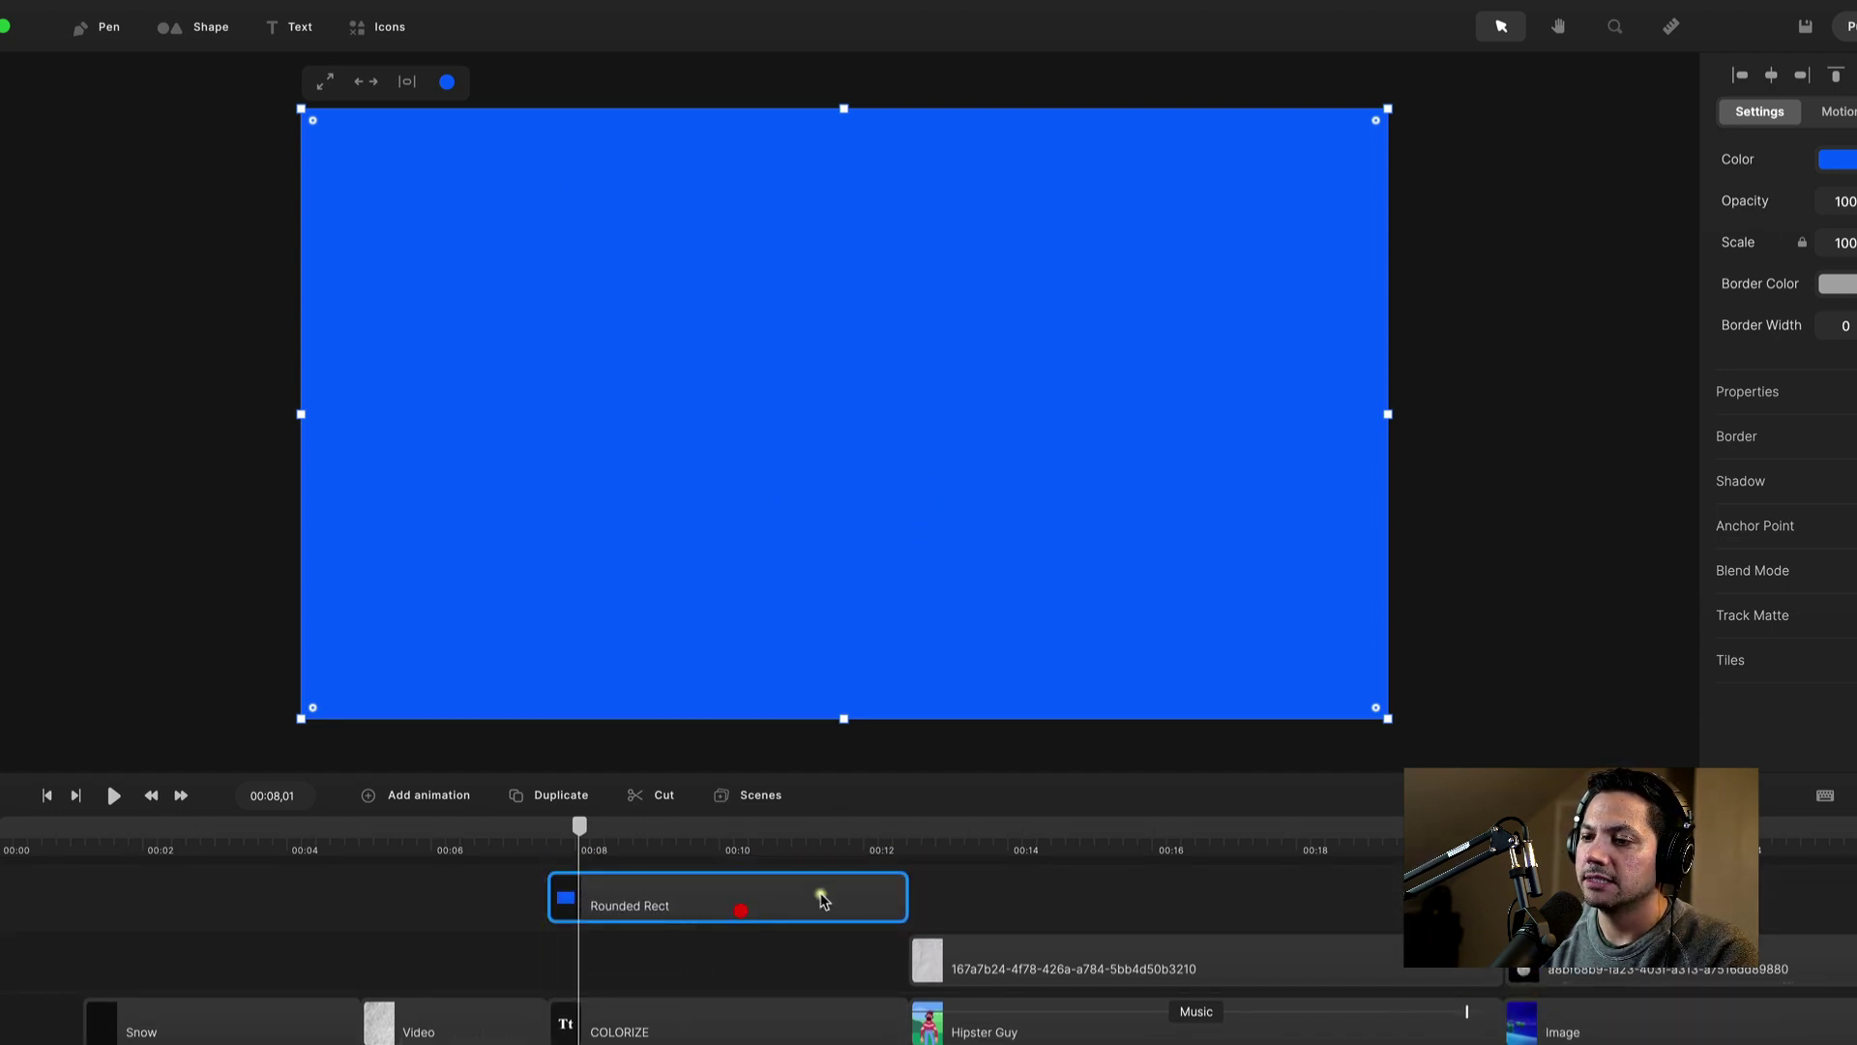
pyautogui.rightClick(678, 887)
pyautogui.click(775, 697)
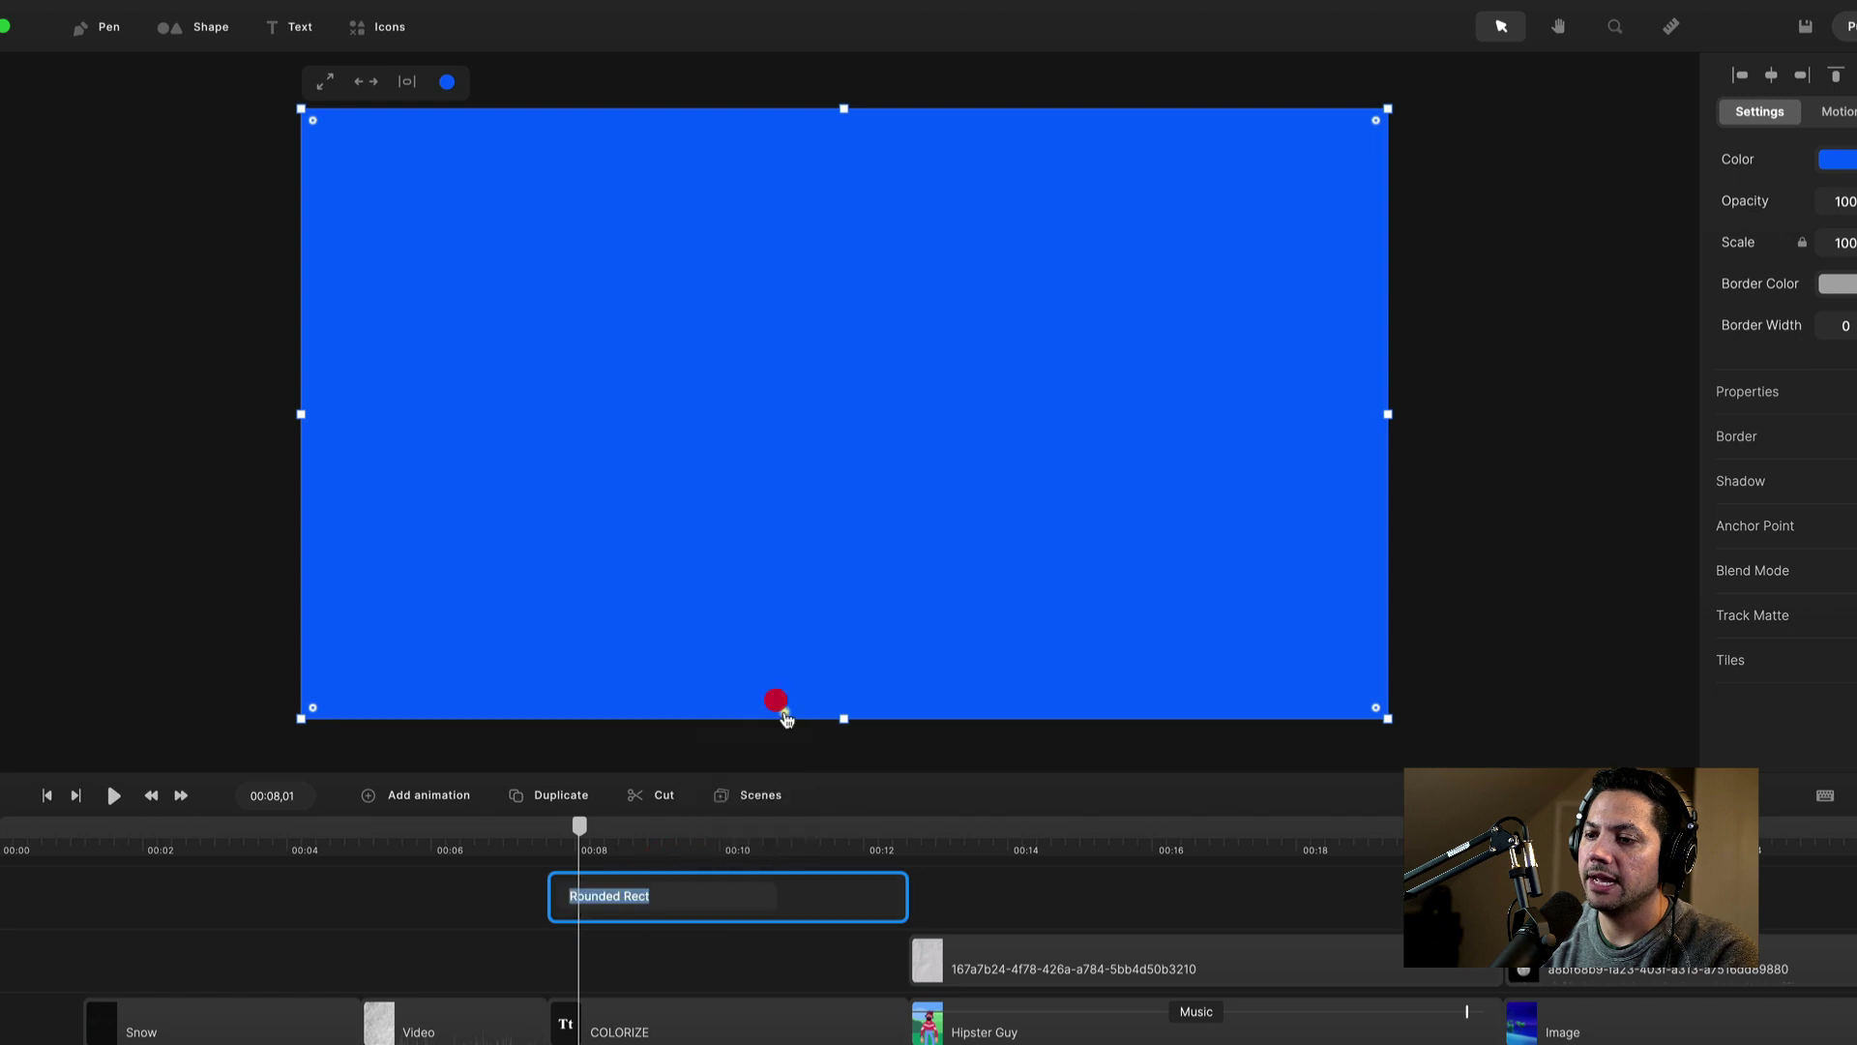
pyautogui.write('Shape Color')
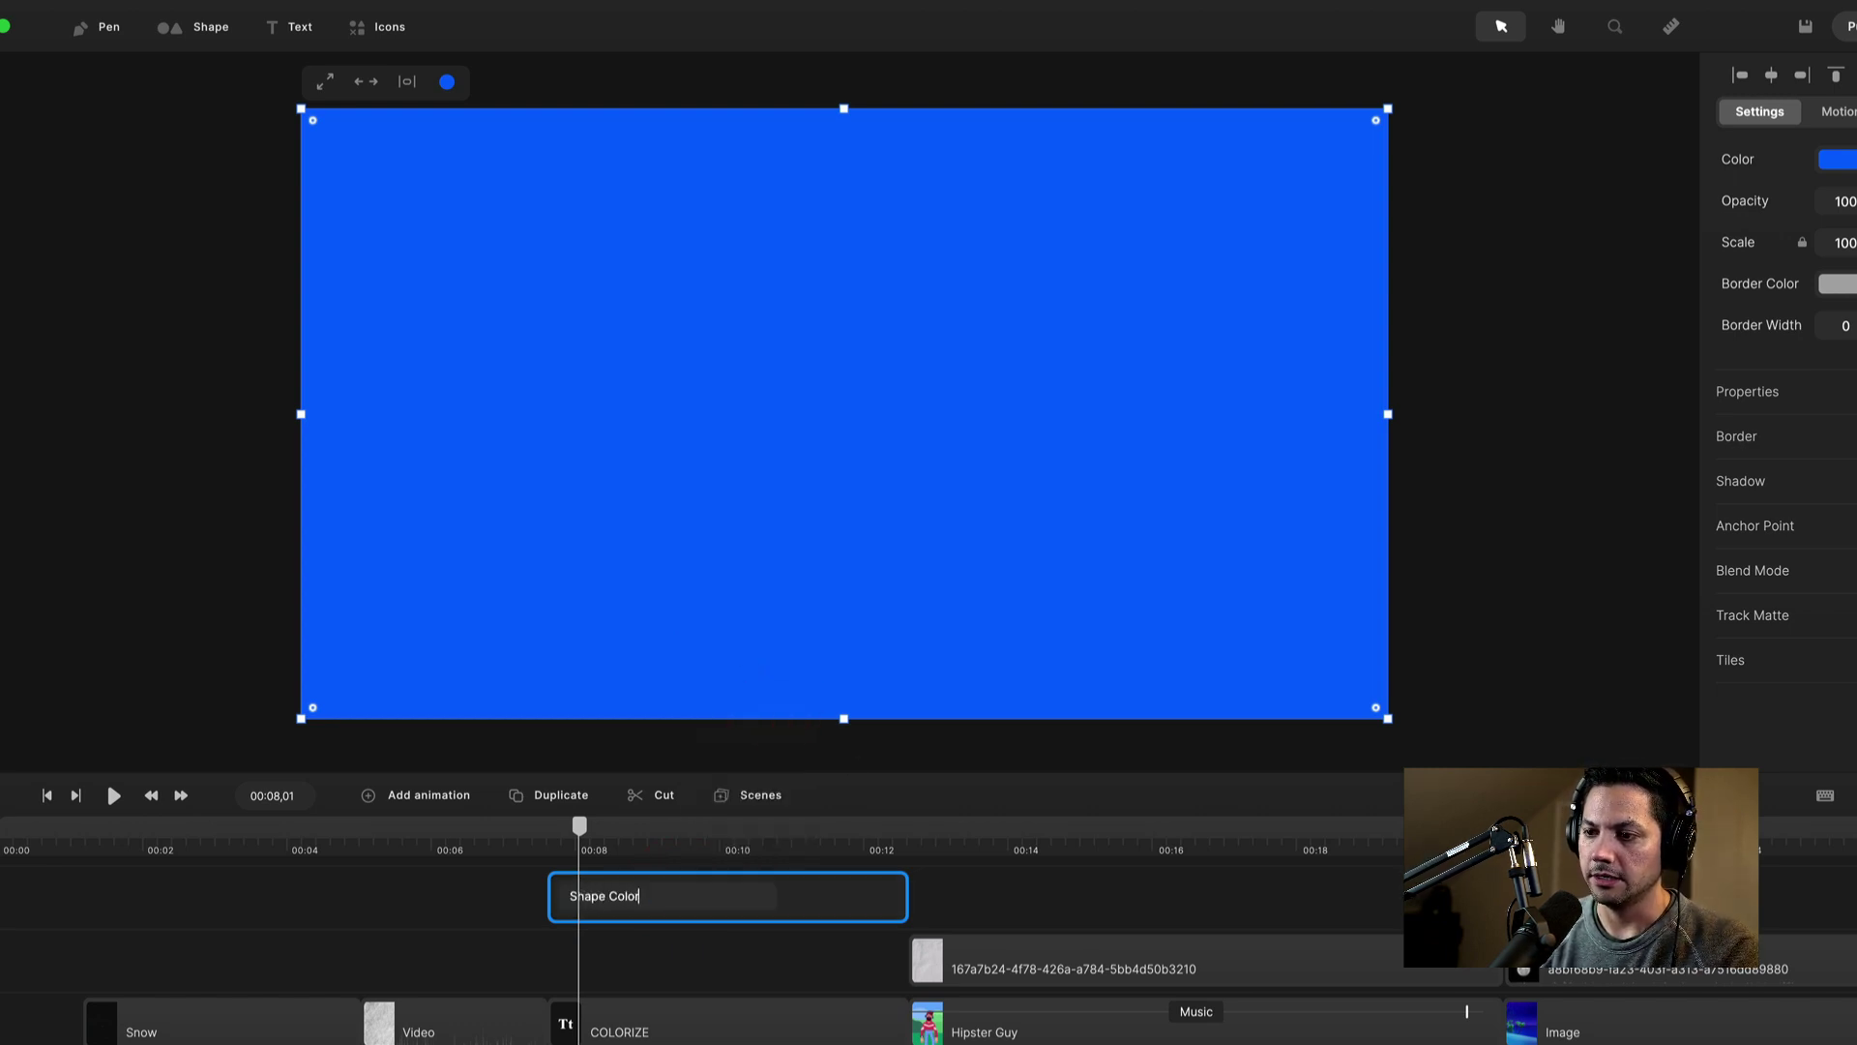
pyautogui.press('Return')
pyautogui.moveTo(808, 880); pyautogui.dragTo(758, 999)
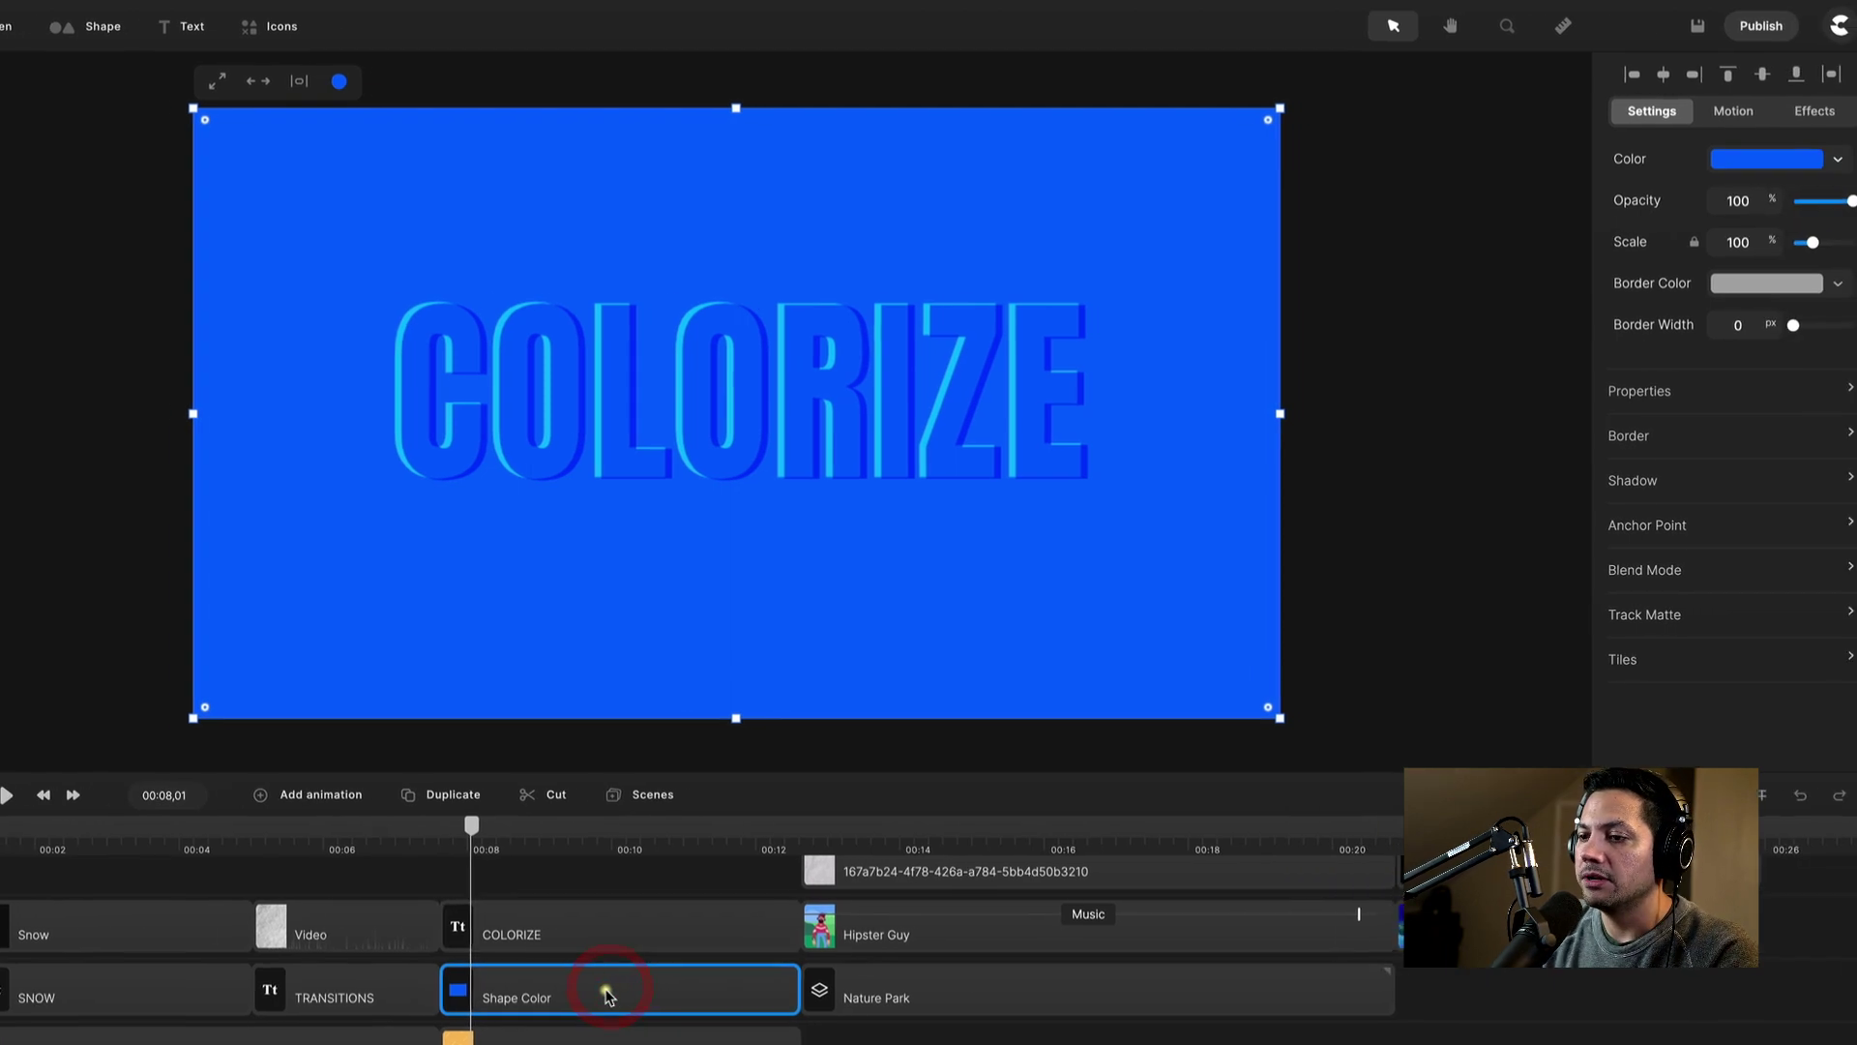
# Step: Recolour the Shape Color rectangle's fill to light blue 00b2ff
pyautogui.click(1850, 158)
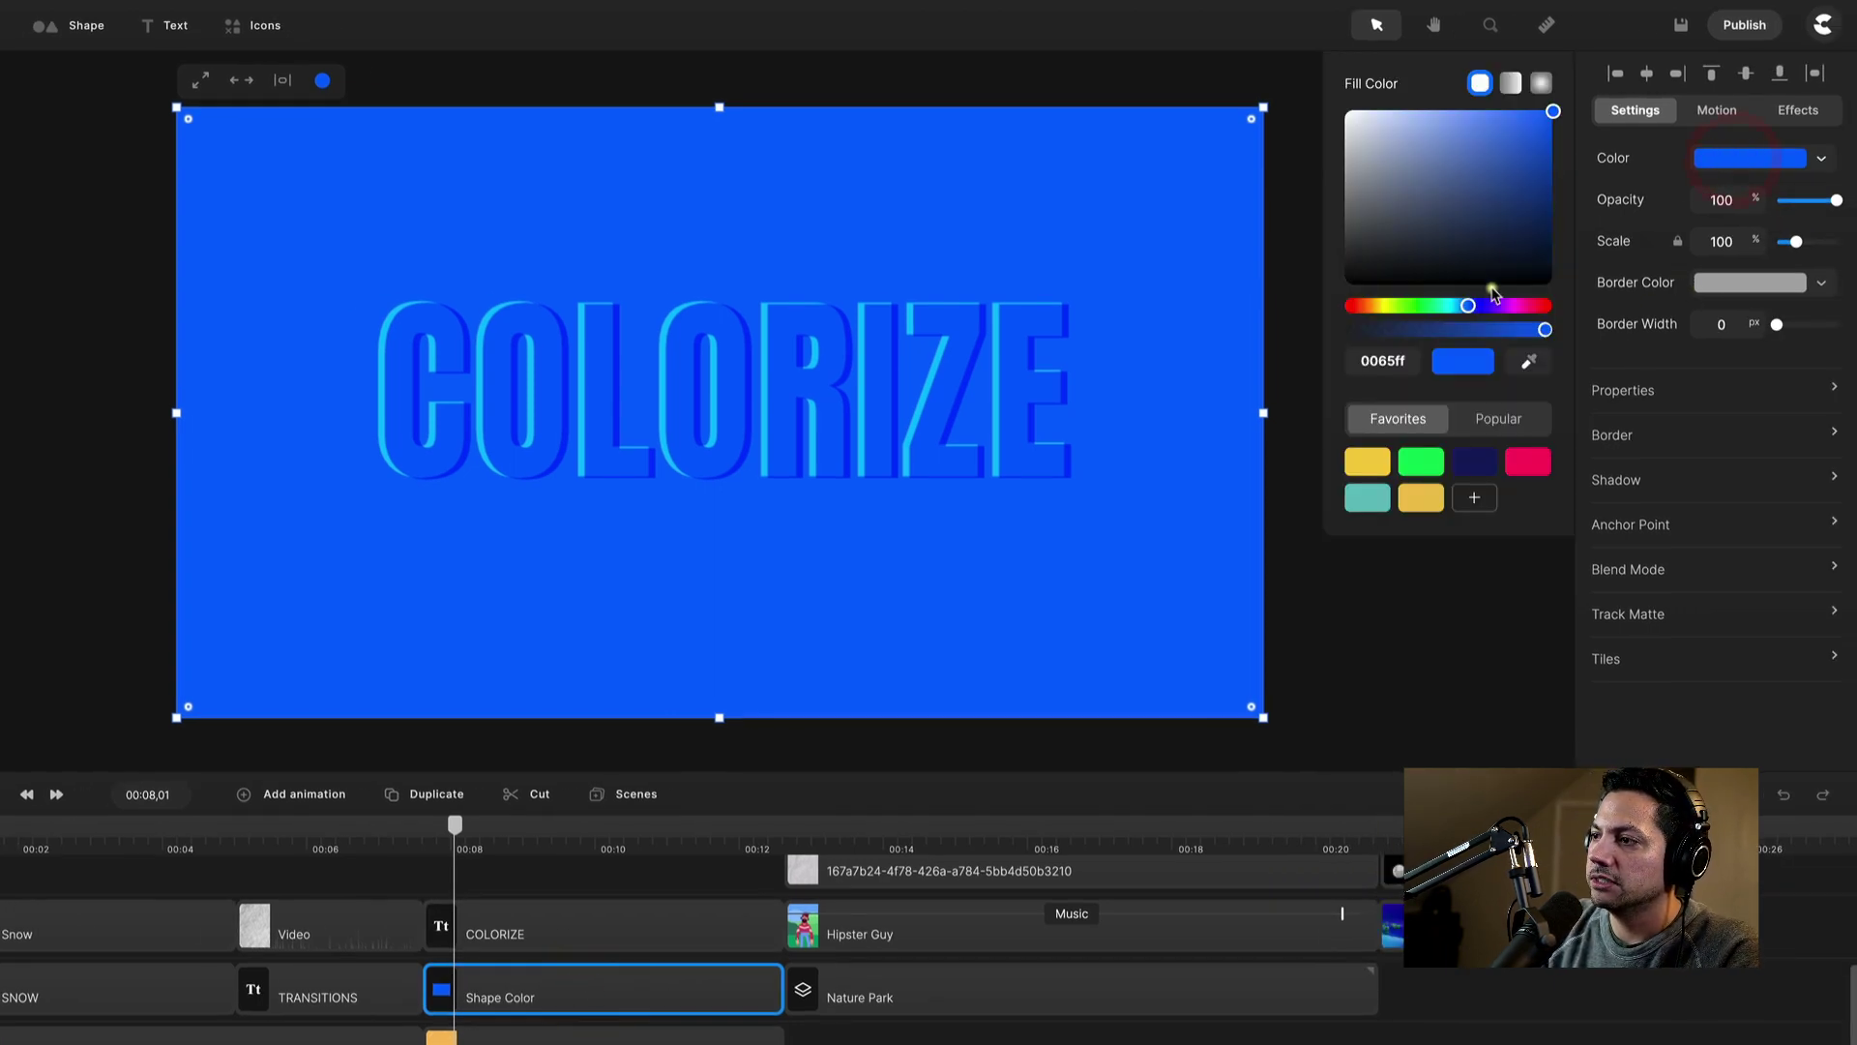
pyautogui.moveTo(1470, 306)
pyautogui.mouseDown()
pyautogui.moveTo(1512, 307)
pyautogui.moveTo(1464, 322)
pyautogui.mouseUp()
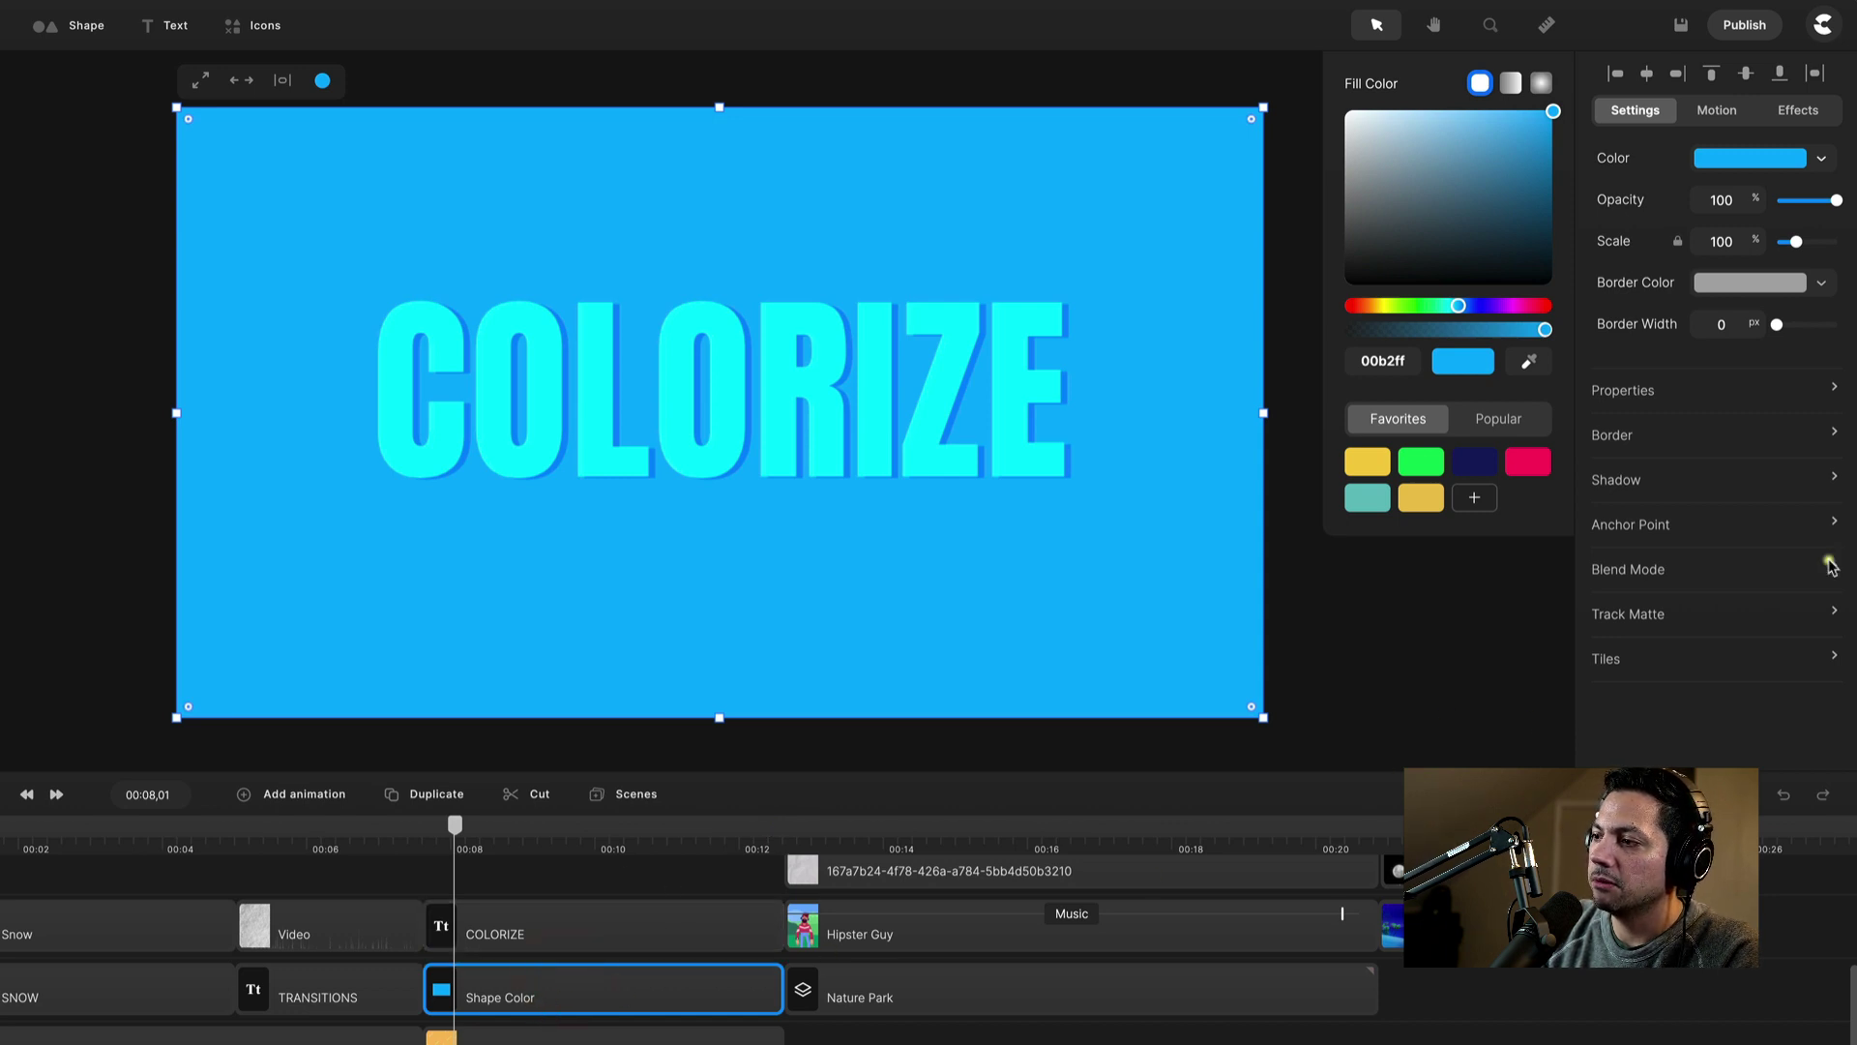
pyautogui.click(1638, 578)
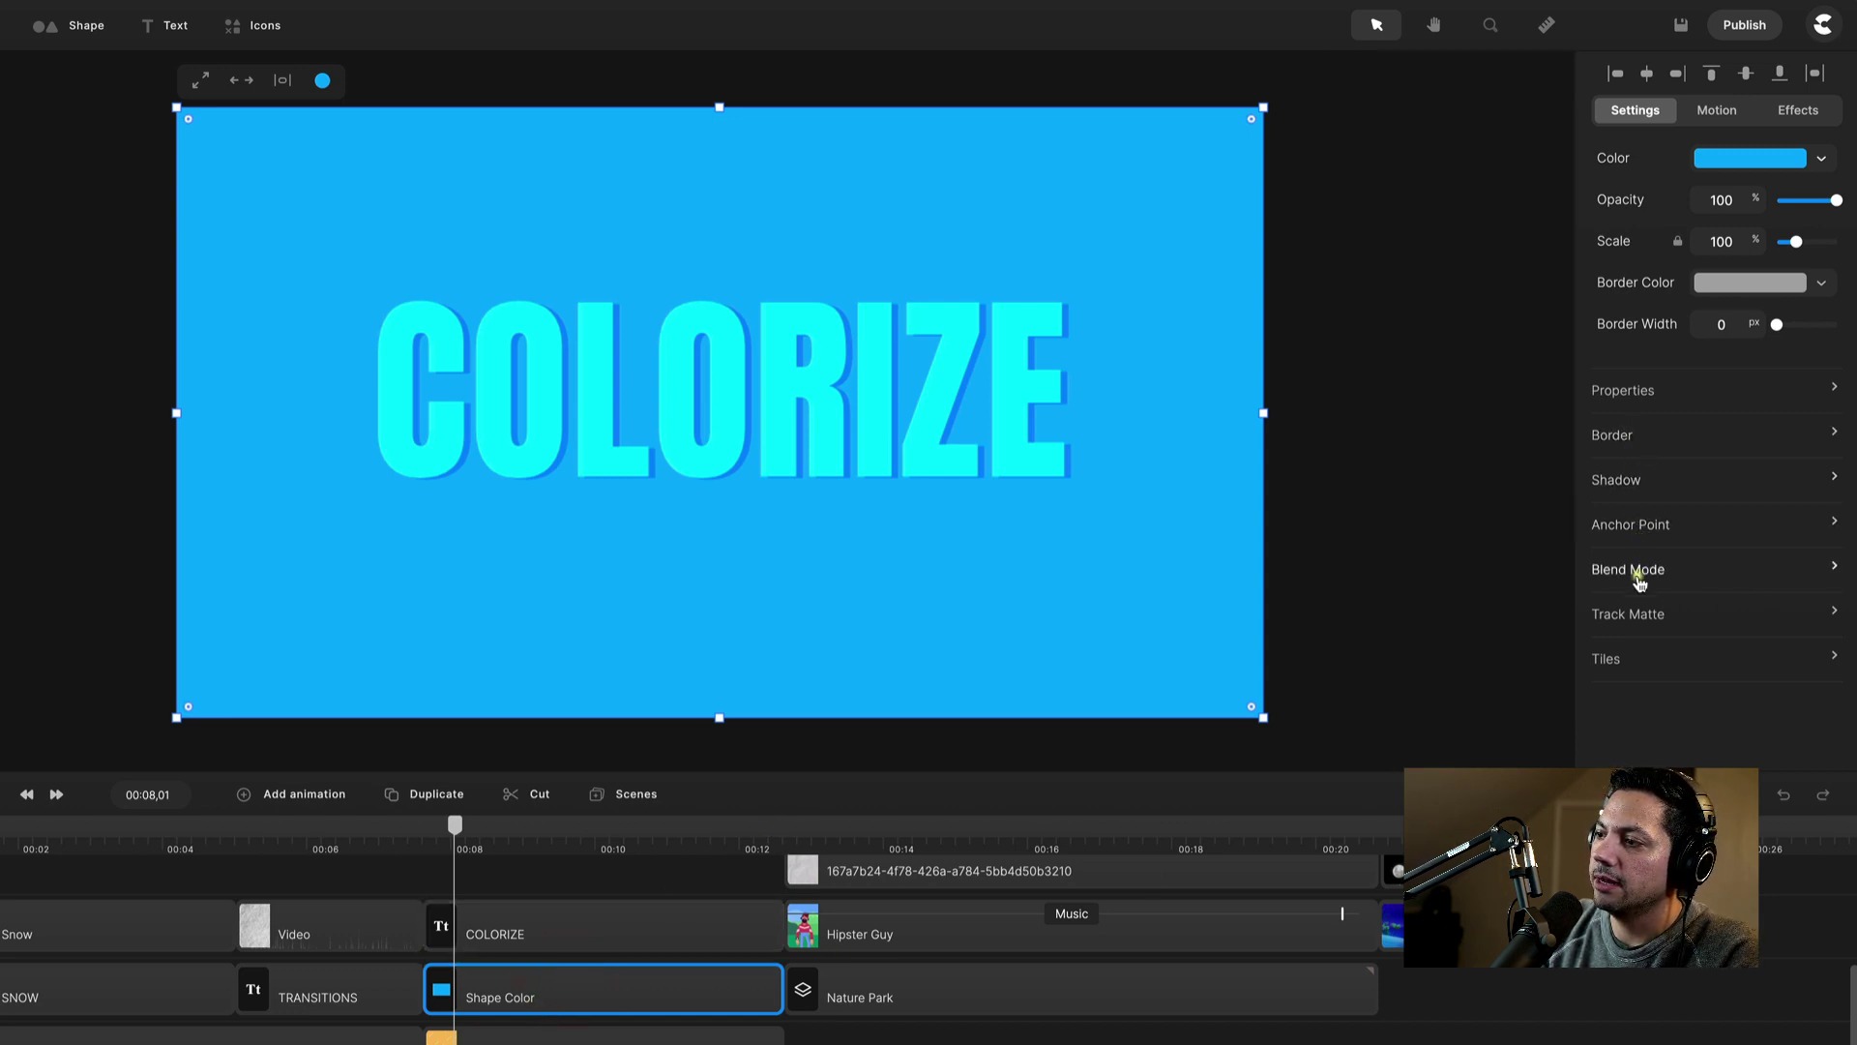
pyautogui.click(1639, 582)
# Step: Set the shape's blend mode to Color, preview the tint, and start shifting its hue to red
pyautogui.click(1505, 415)
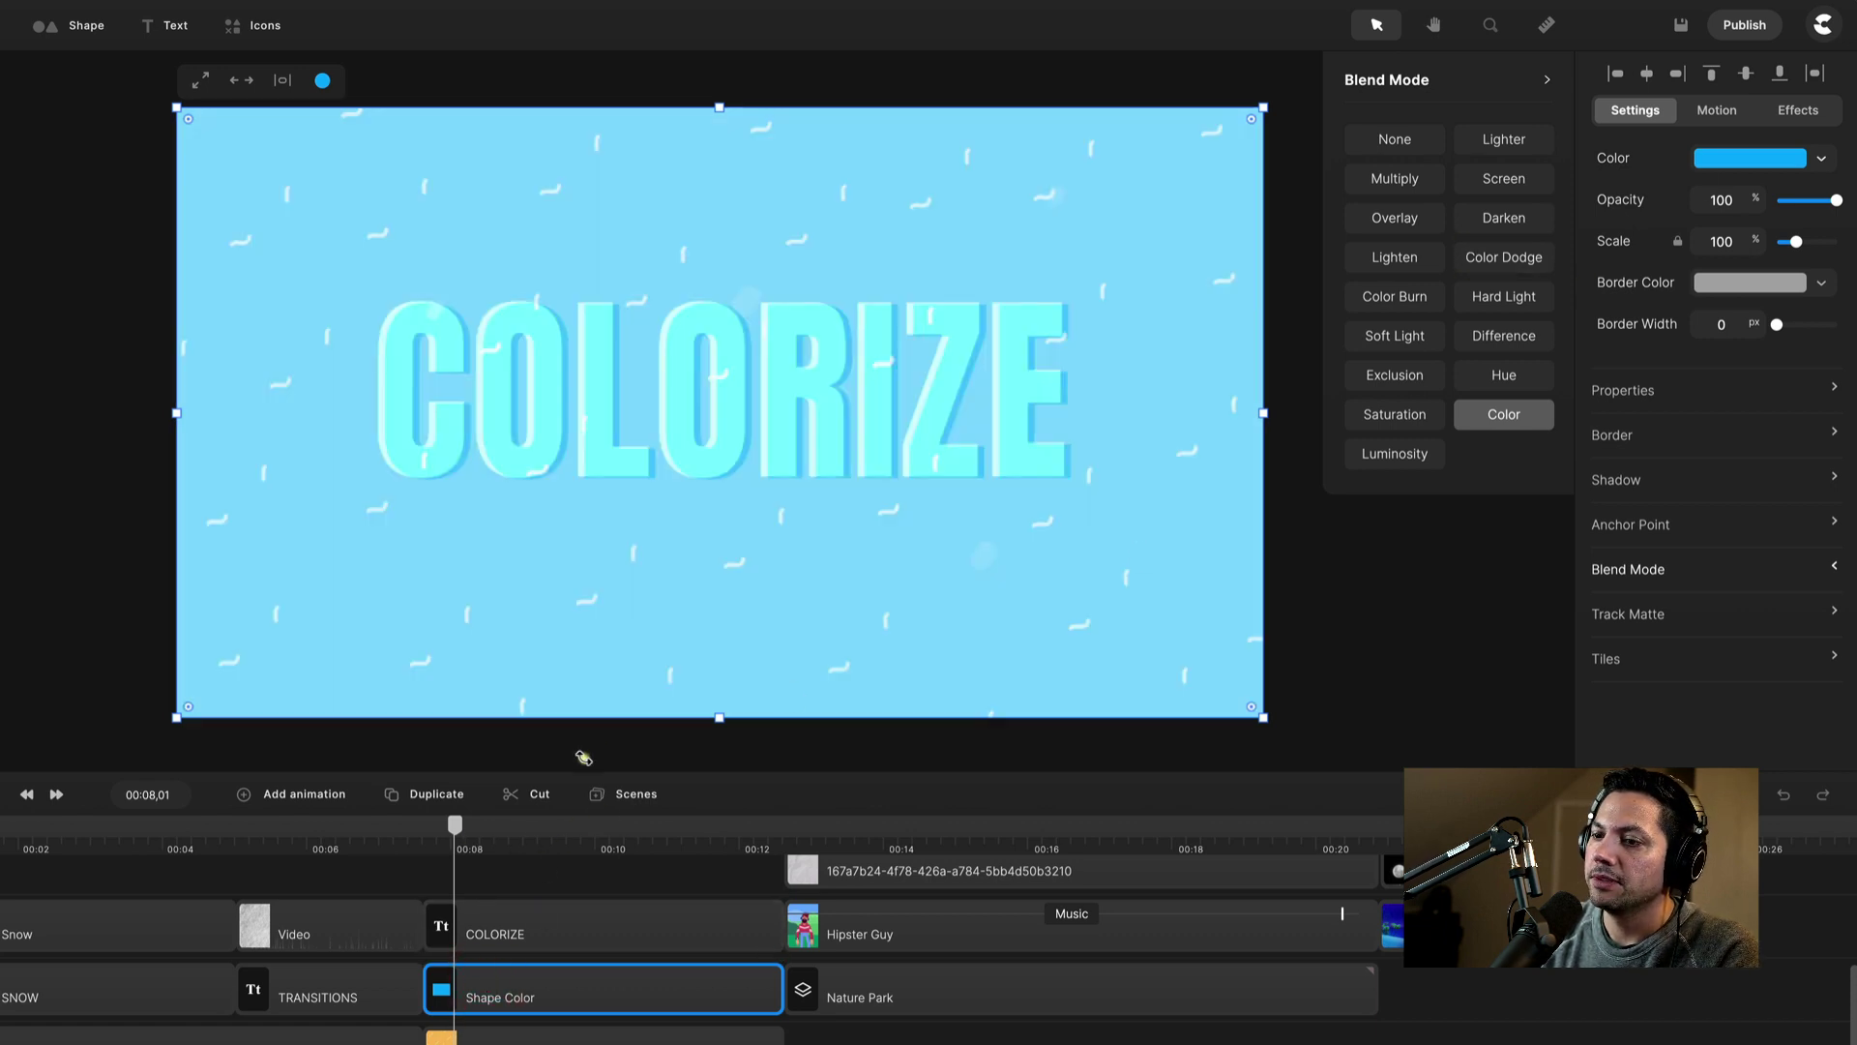
pyautogui.press('space')
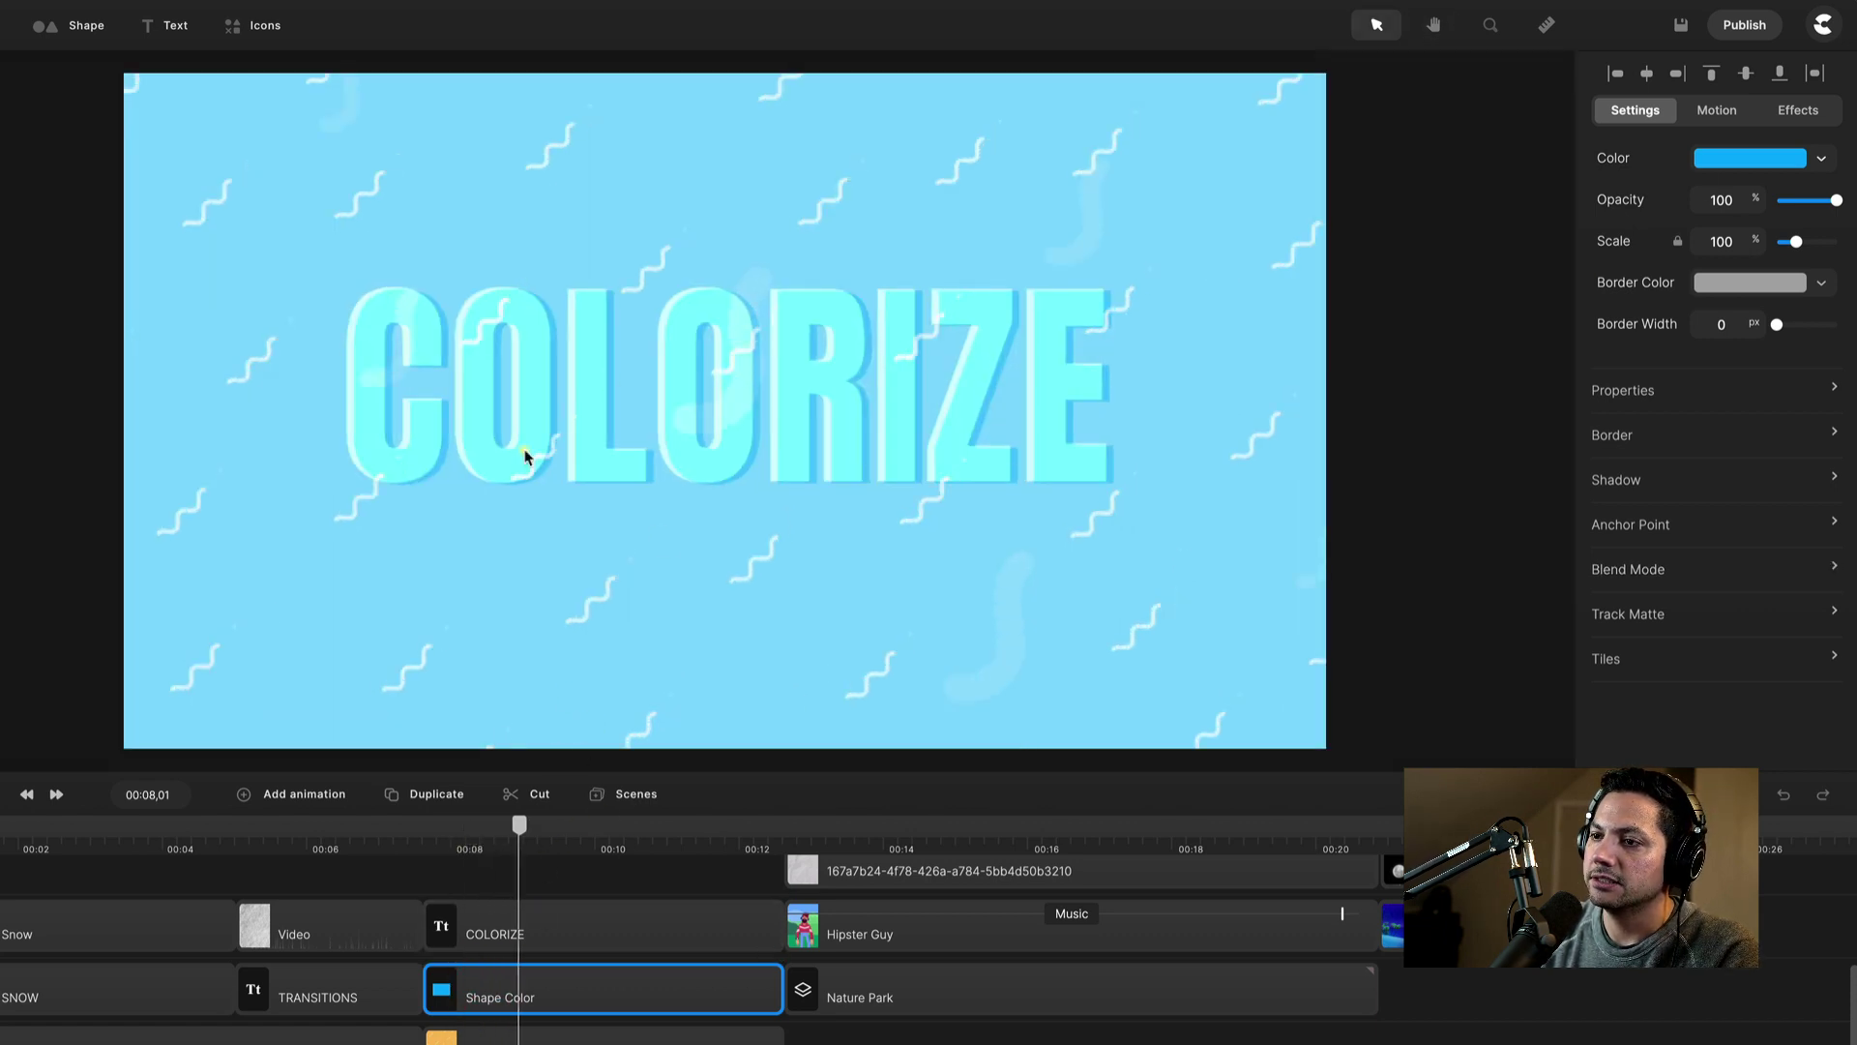
pyautogui.click(490, 991)
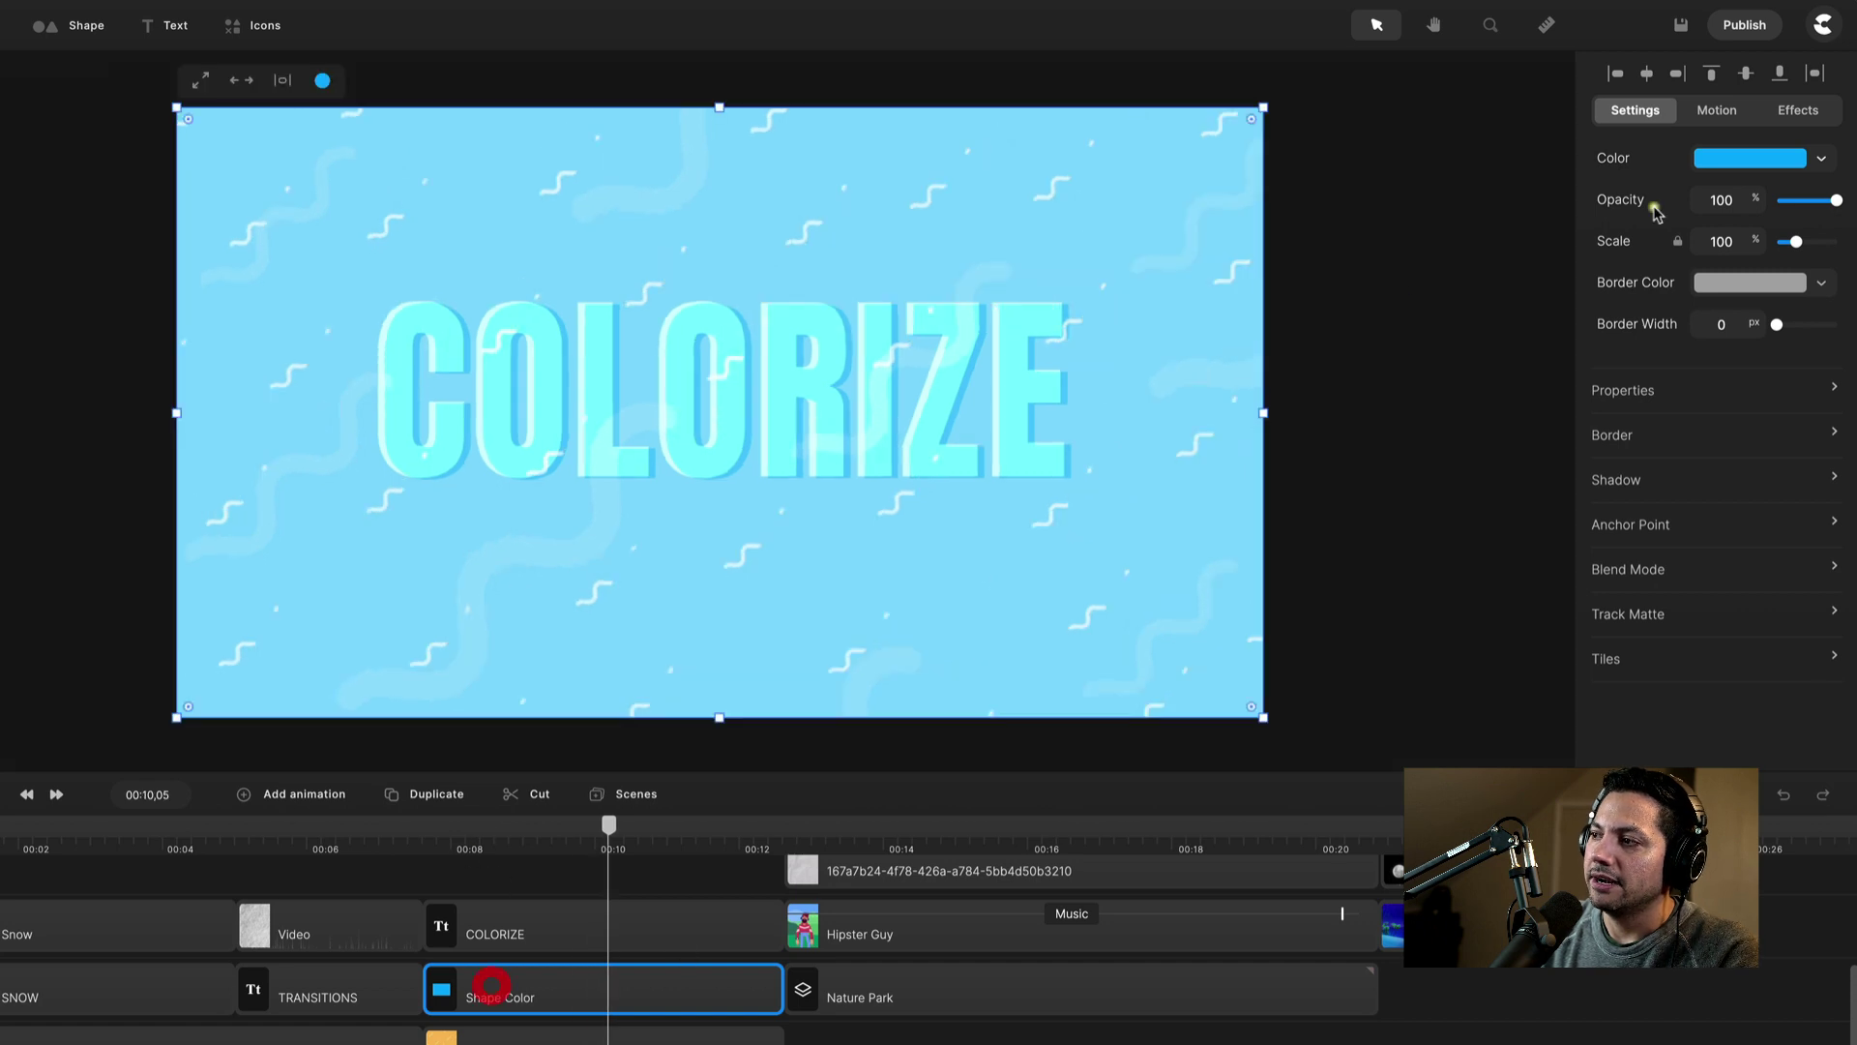
pyautogui.click(1800, 159)
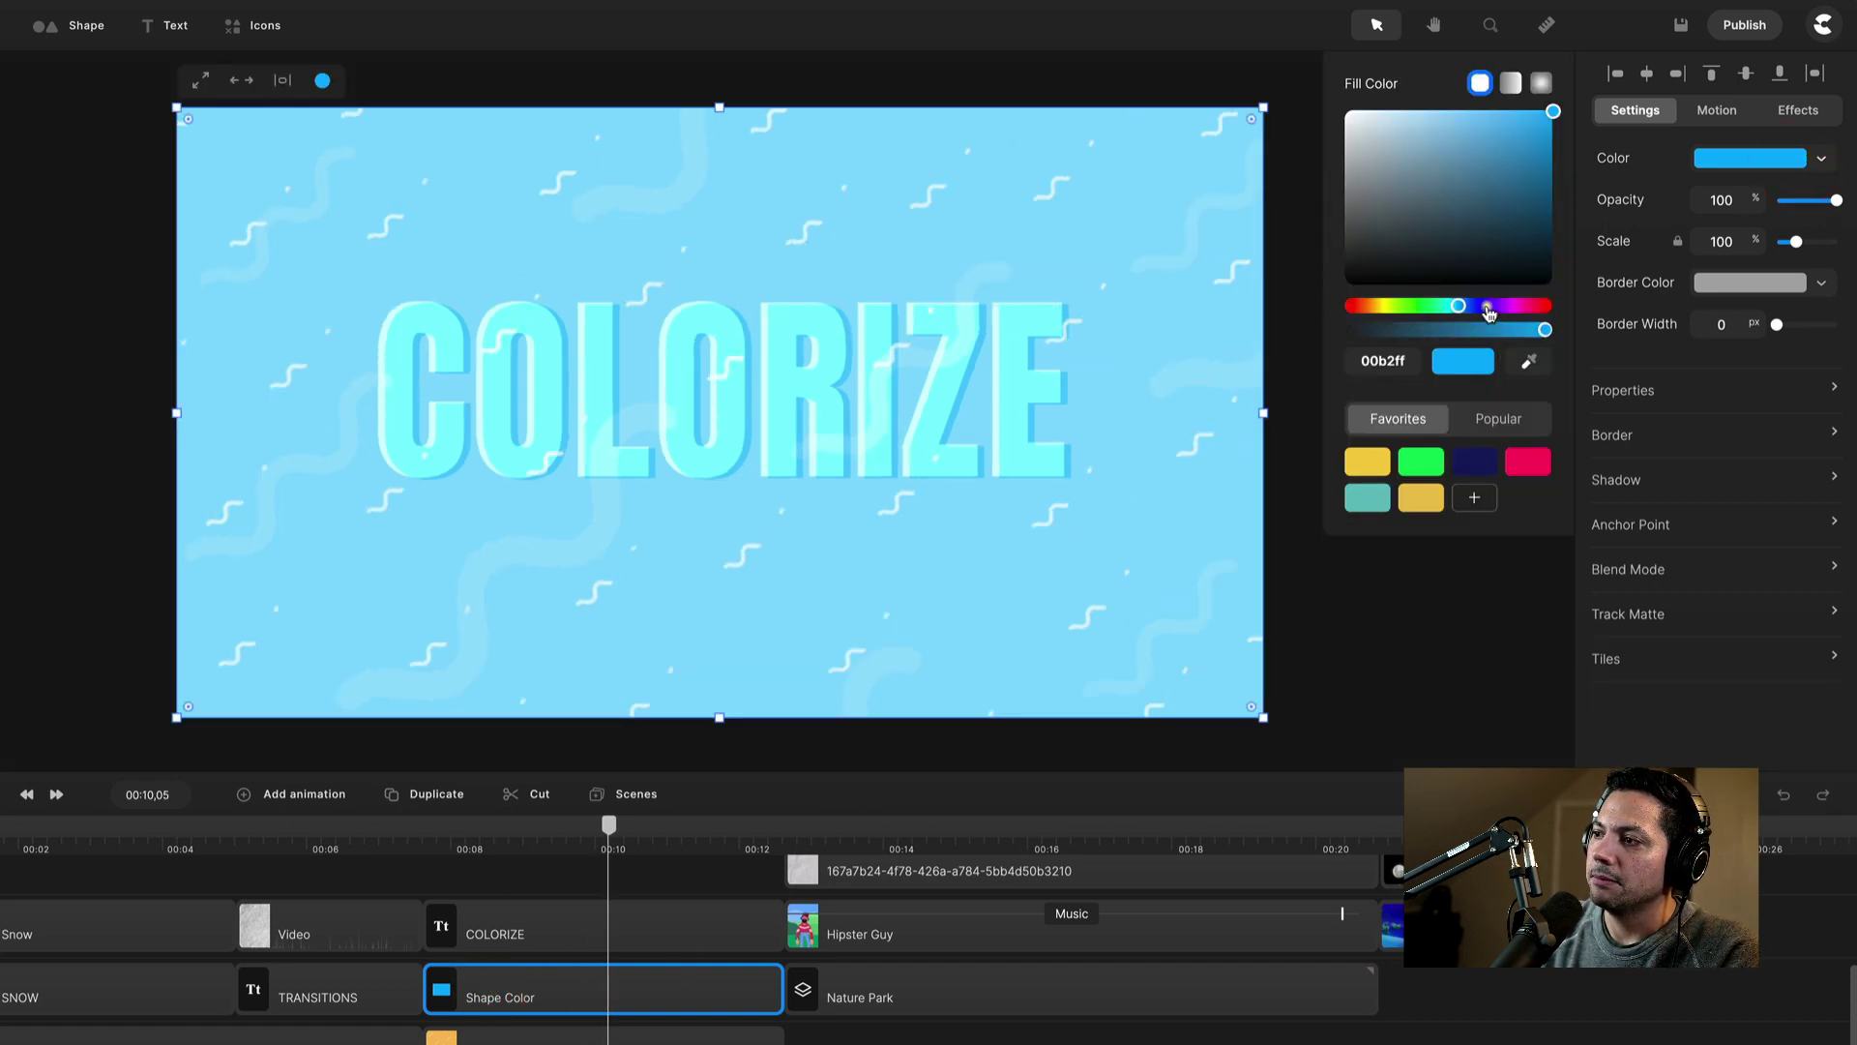
pyautogui.moveTo(1487, 306); pyautogui.dragTo(1542, 308)
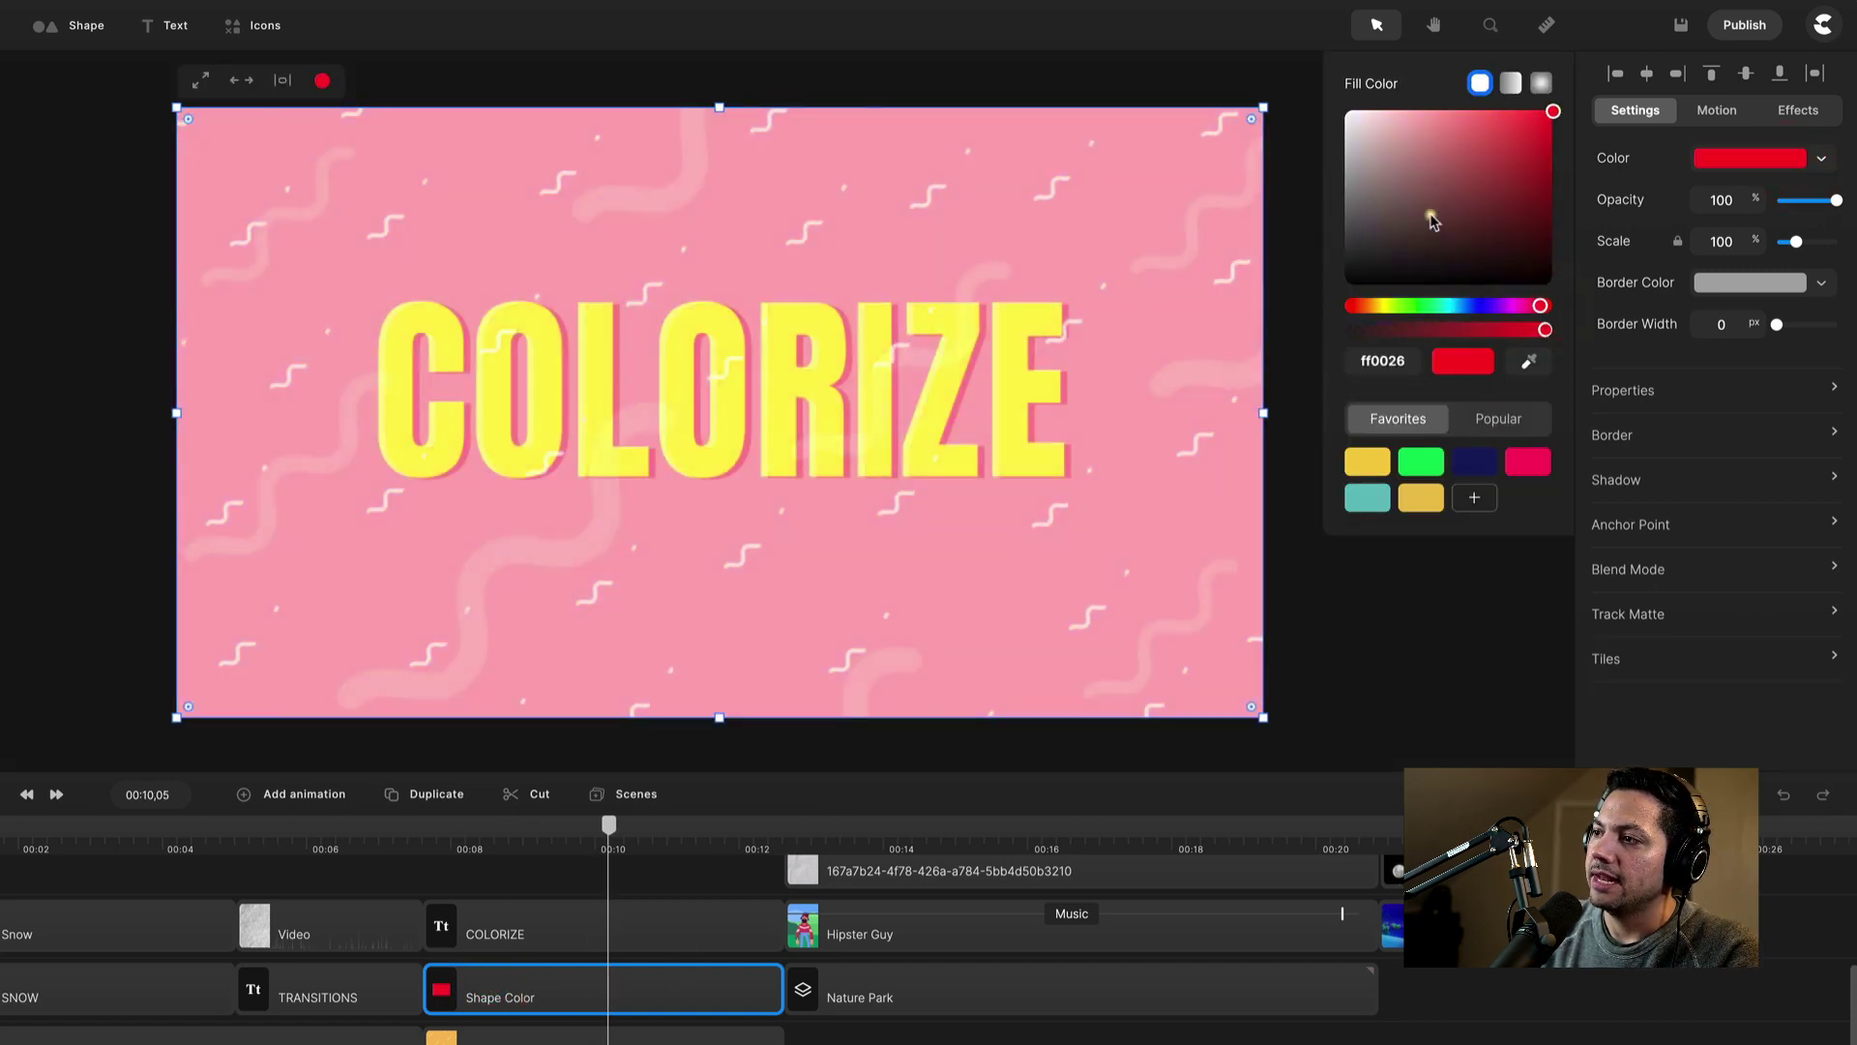
# Step: Preview the pink COLORIZE scene from 00:08,03, then play the Hipster Guy park scene
pyautogui.moveTo(460, 825); pyautogui.dragTo(525, 825)
pyautogui.press('space')
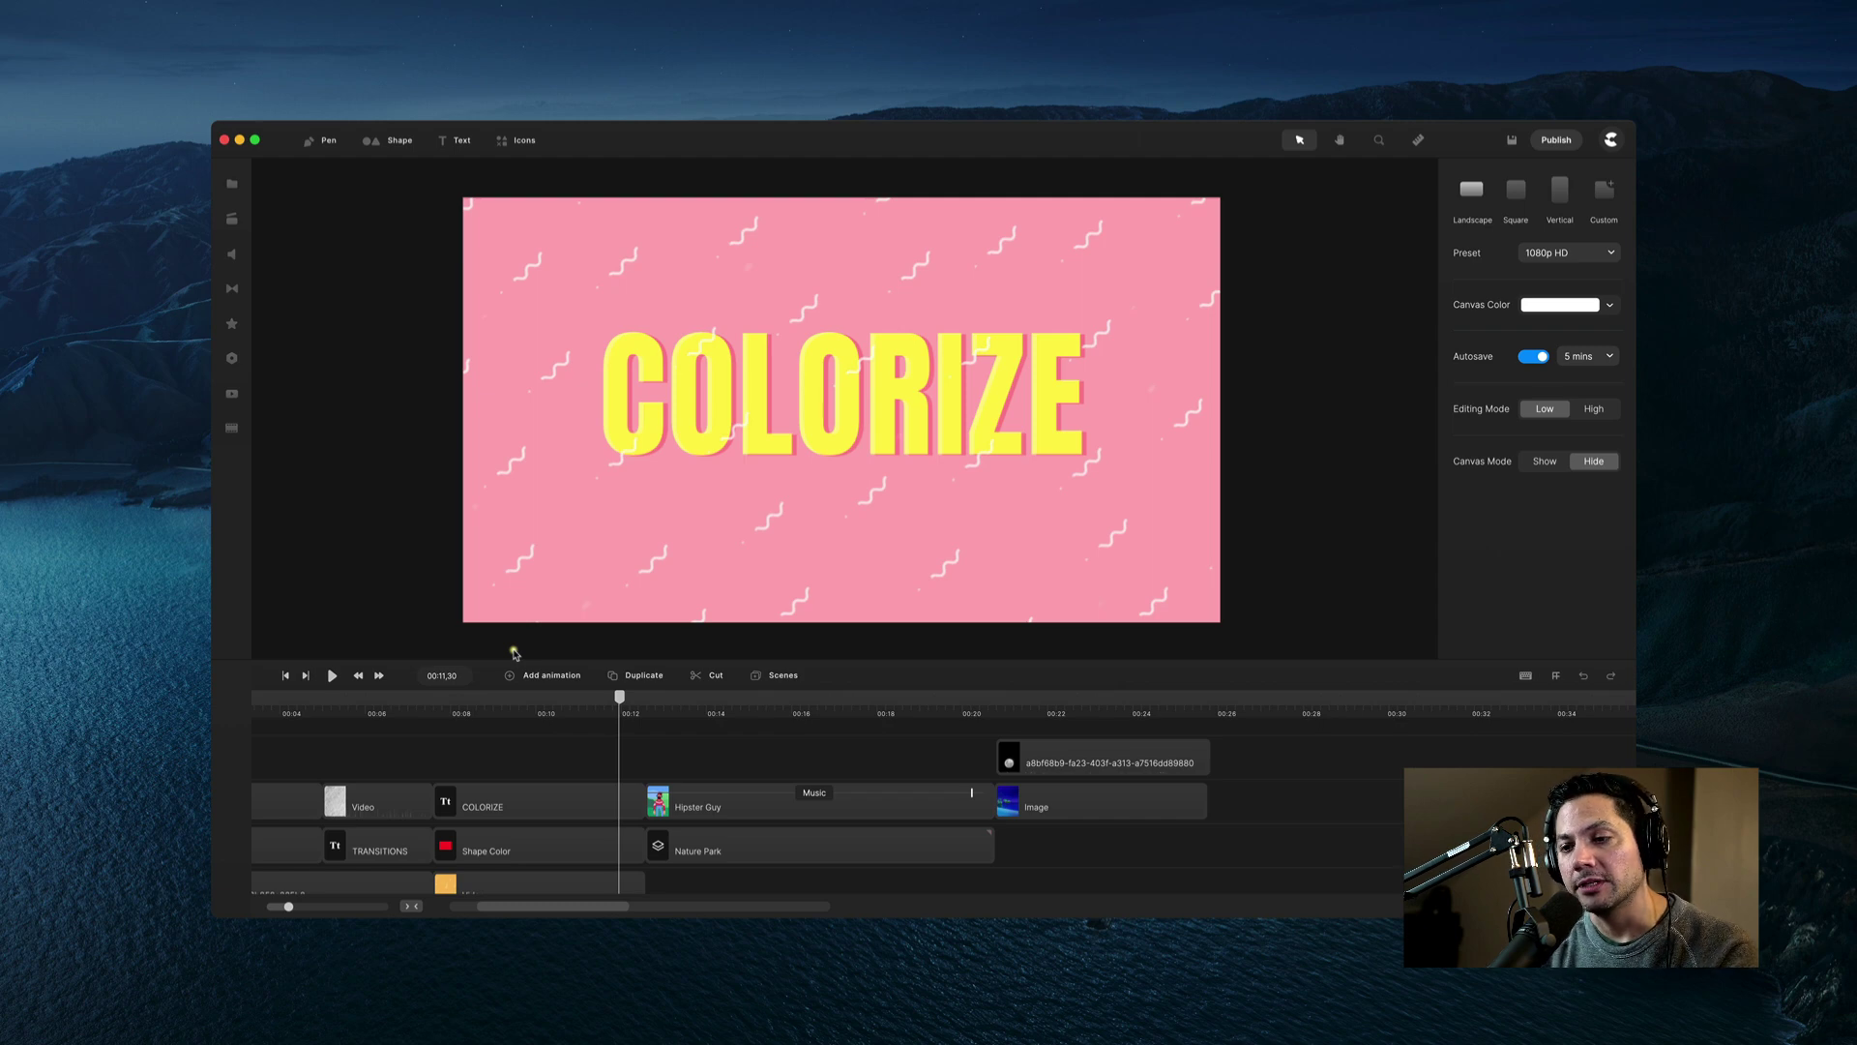
pyautogui.click(682, 712)
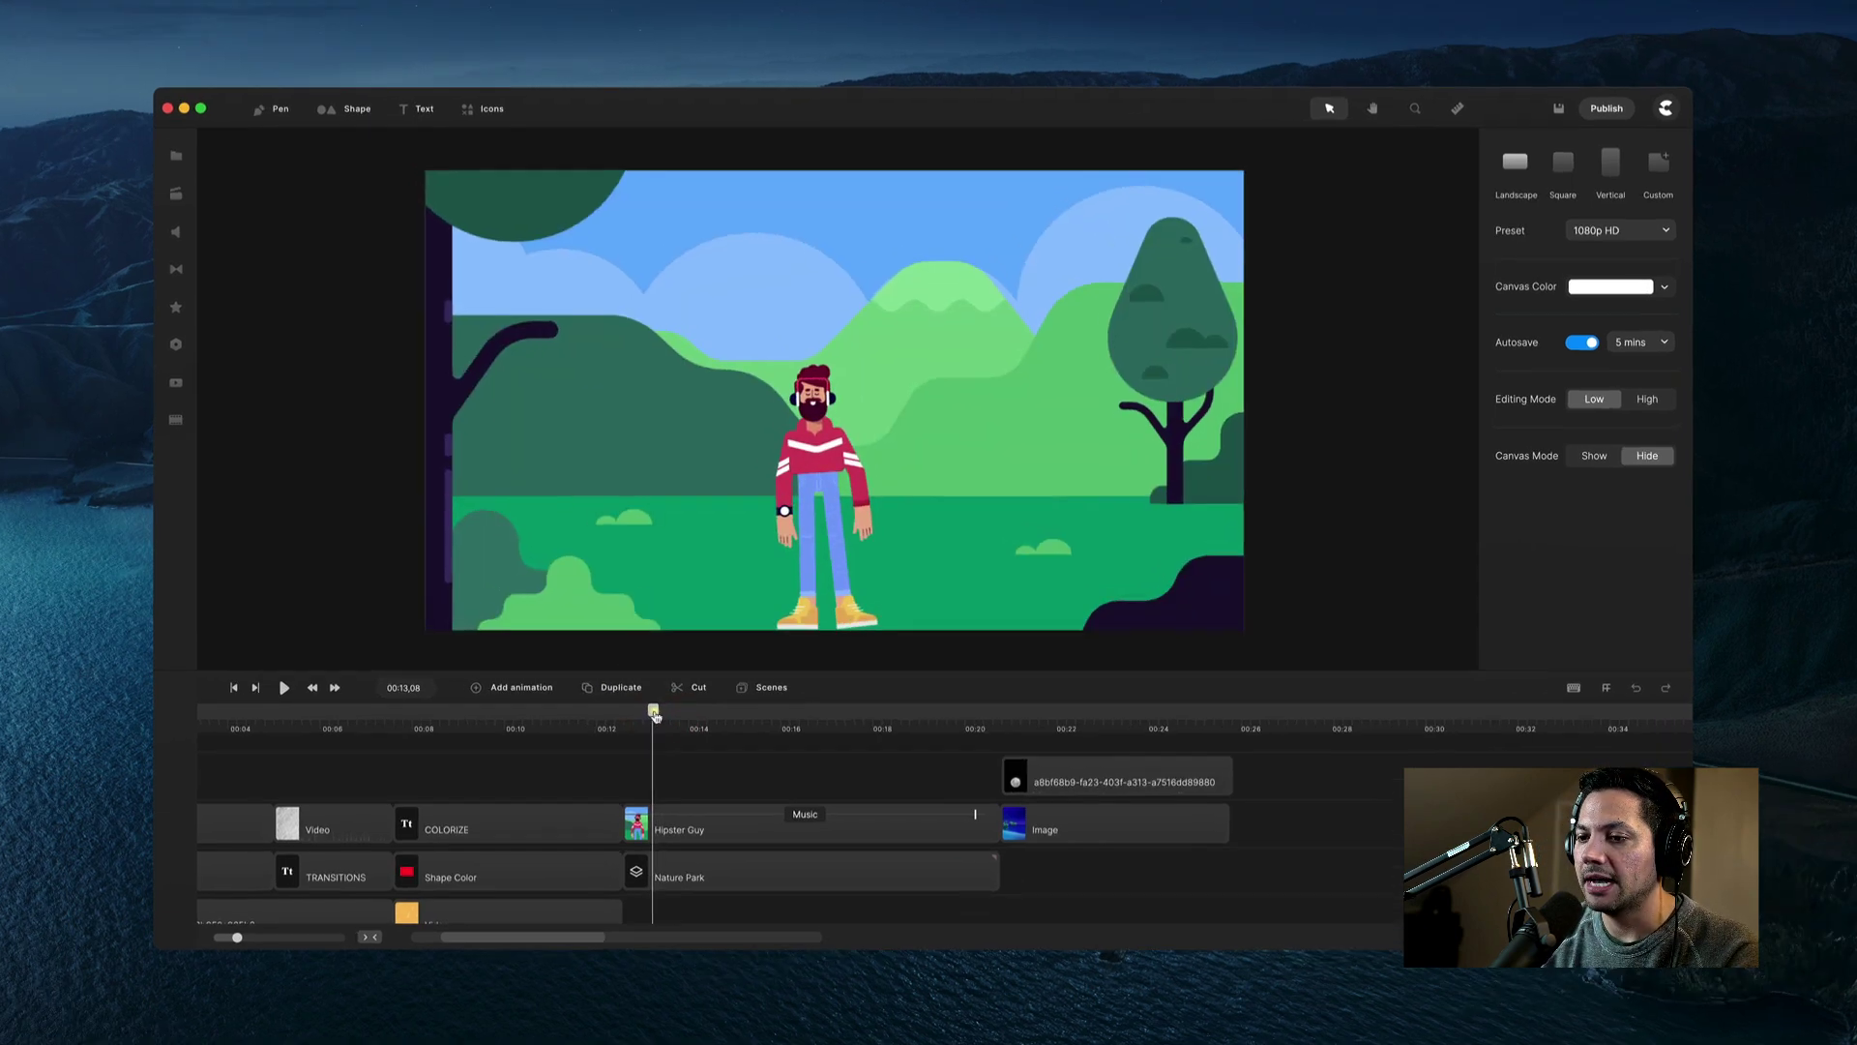
pyautogui.press('space')
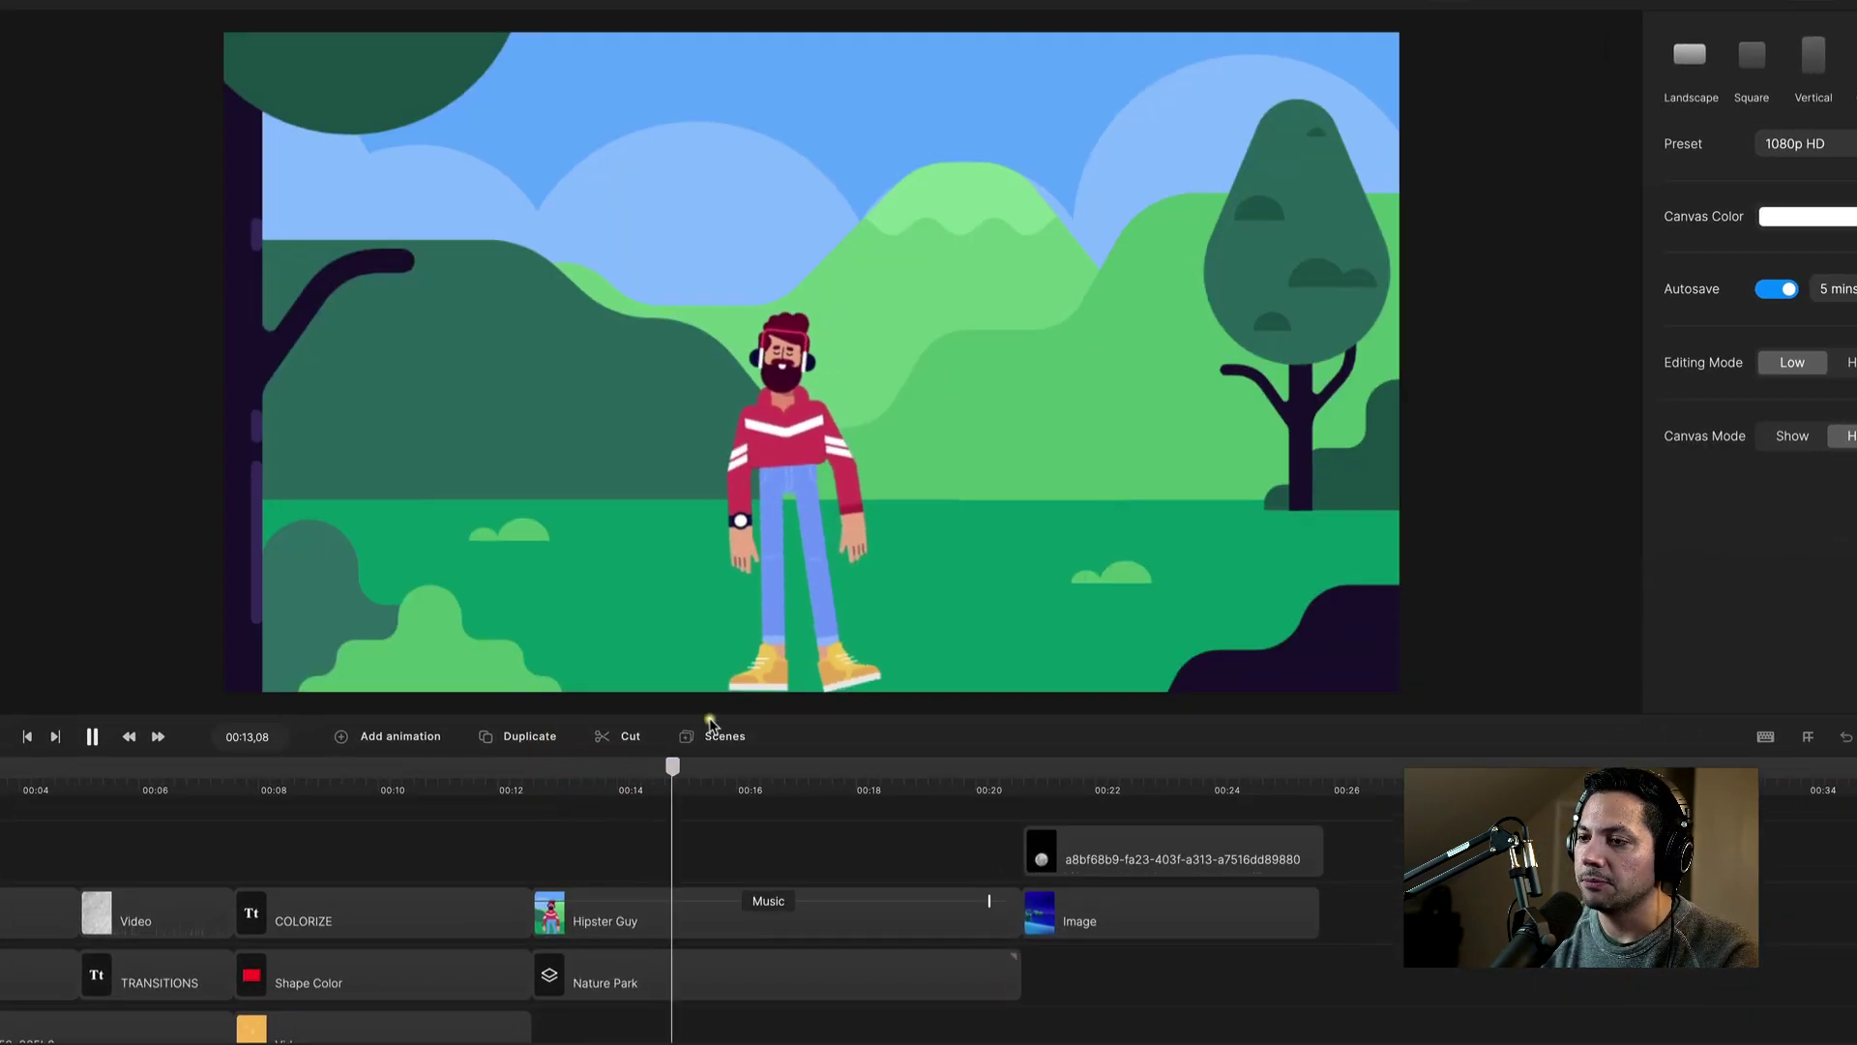
pyautogui.press('space')
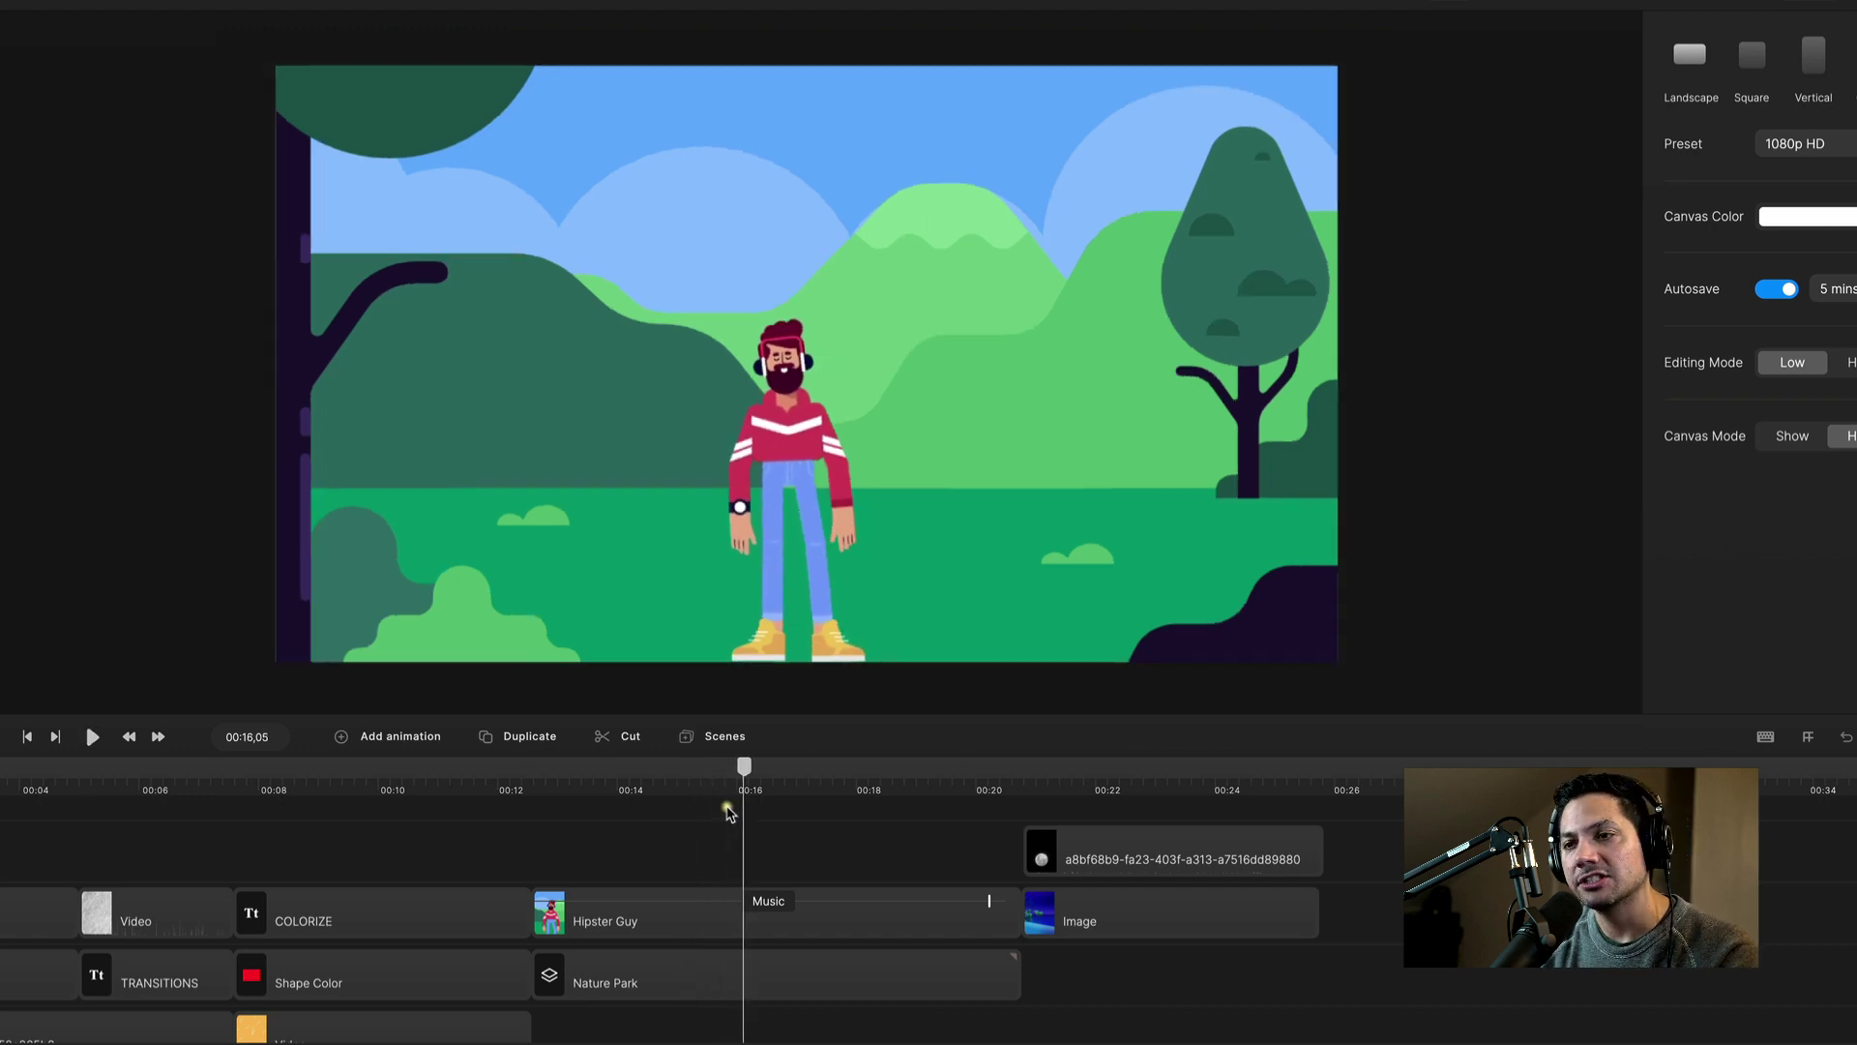
pyautogui.click(28, 47)
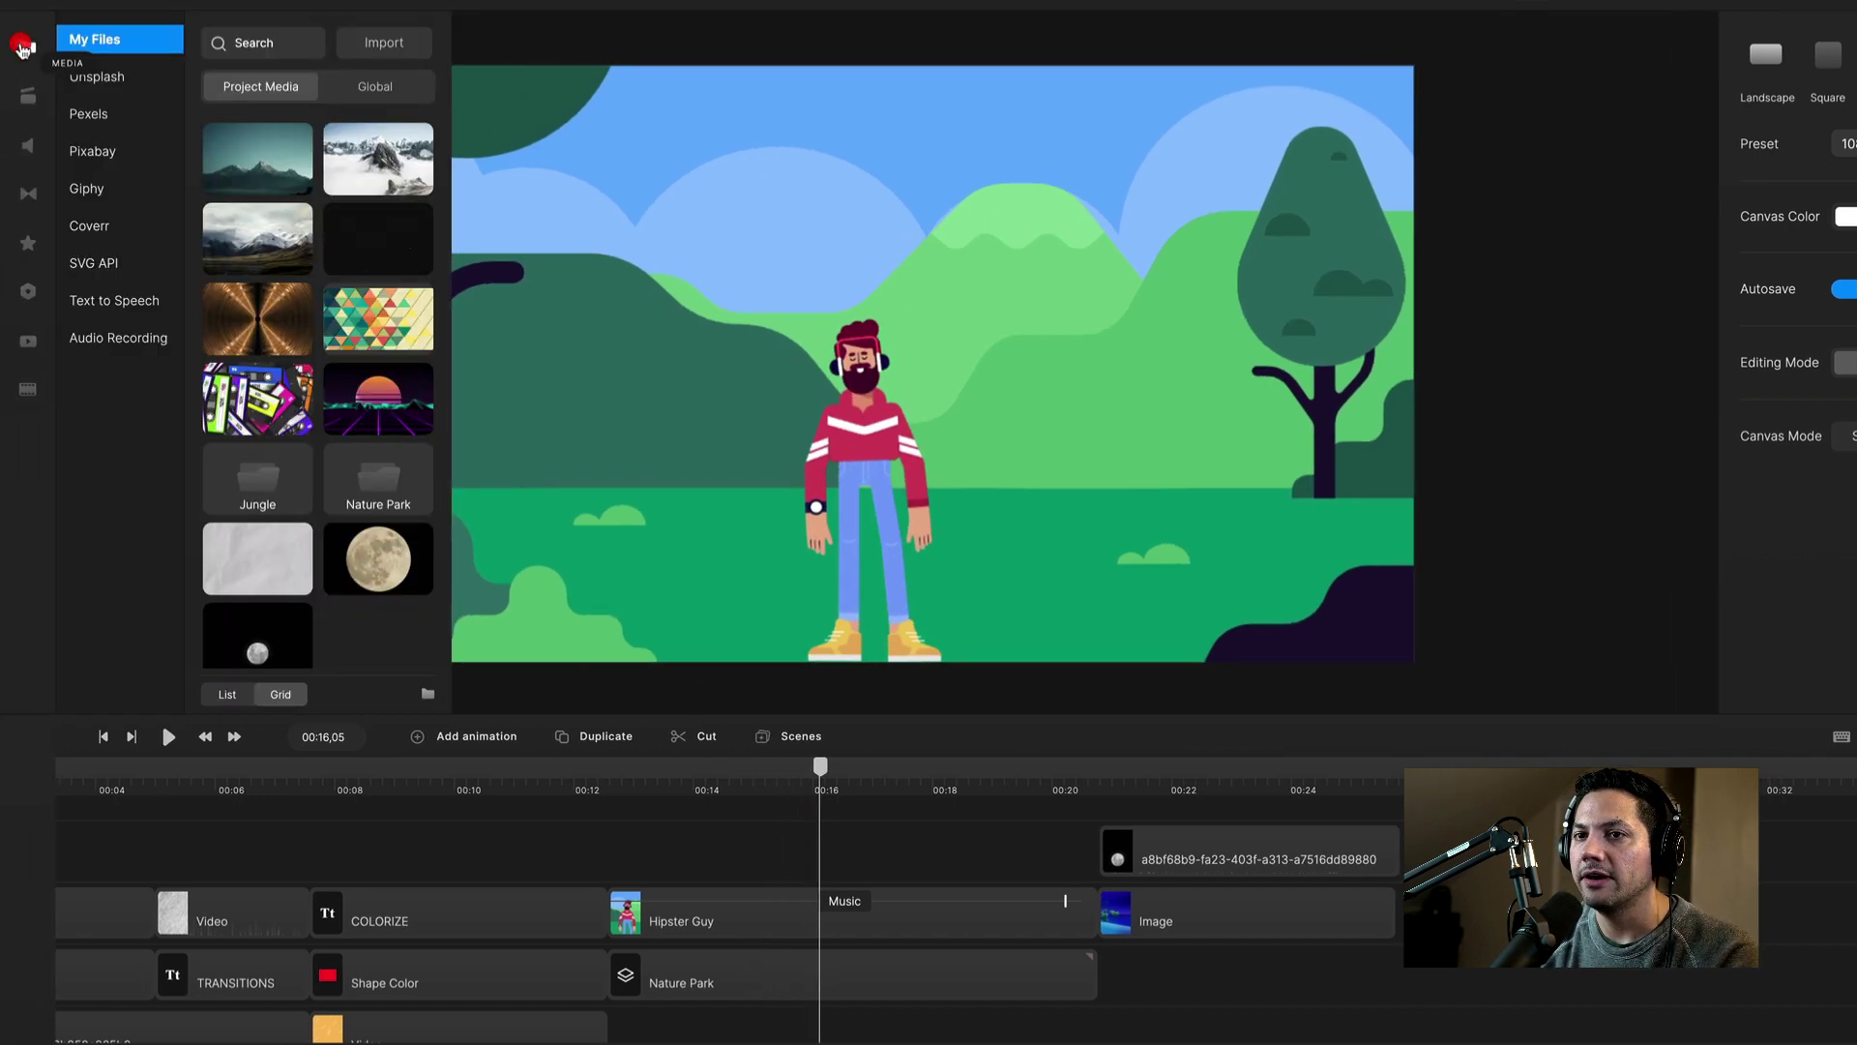
# Step: Place the crumpled paper image over the park scene, spanning about 00:12.4 to 00:20.4
pyautogui.moveTo(257, 558); pyautogui.dragTo(884, 427)
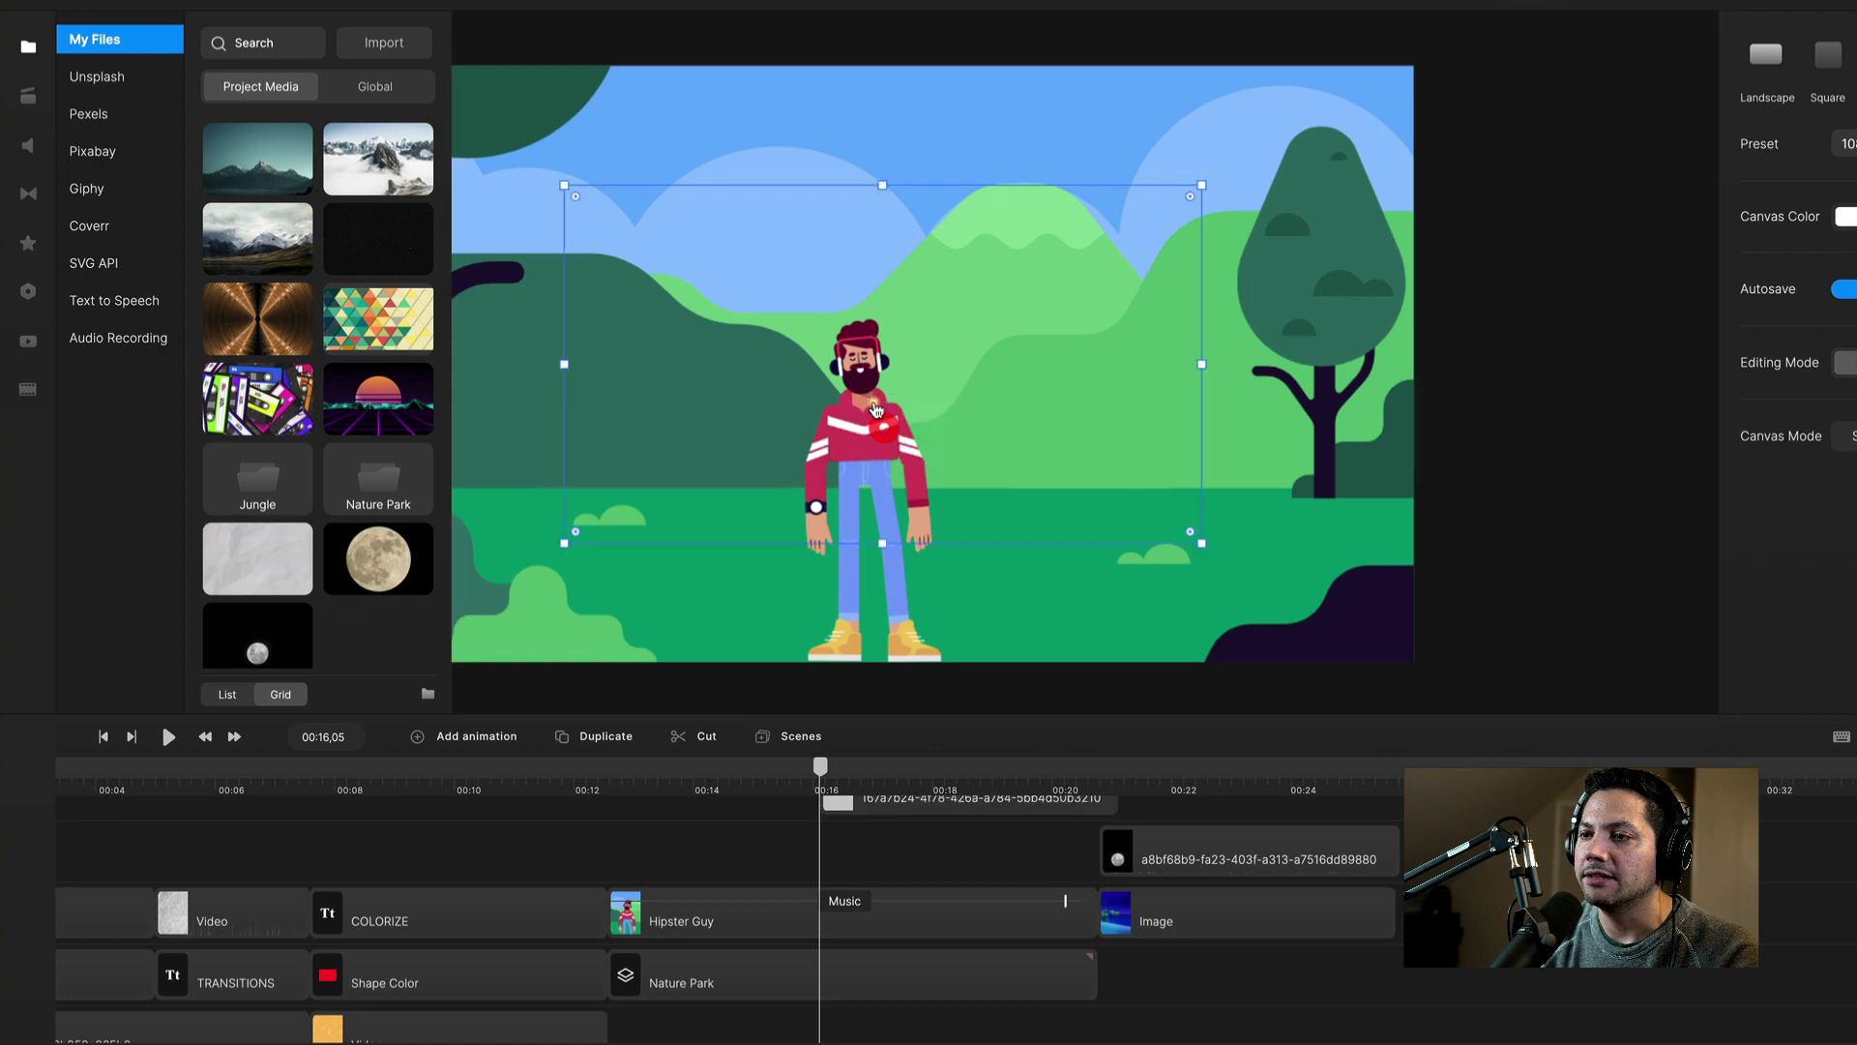
pyautogui.click(28, 46)
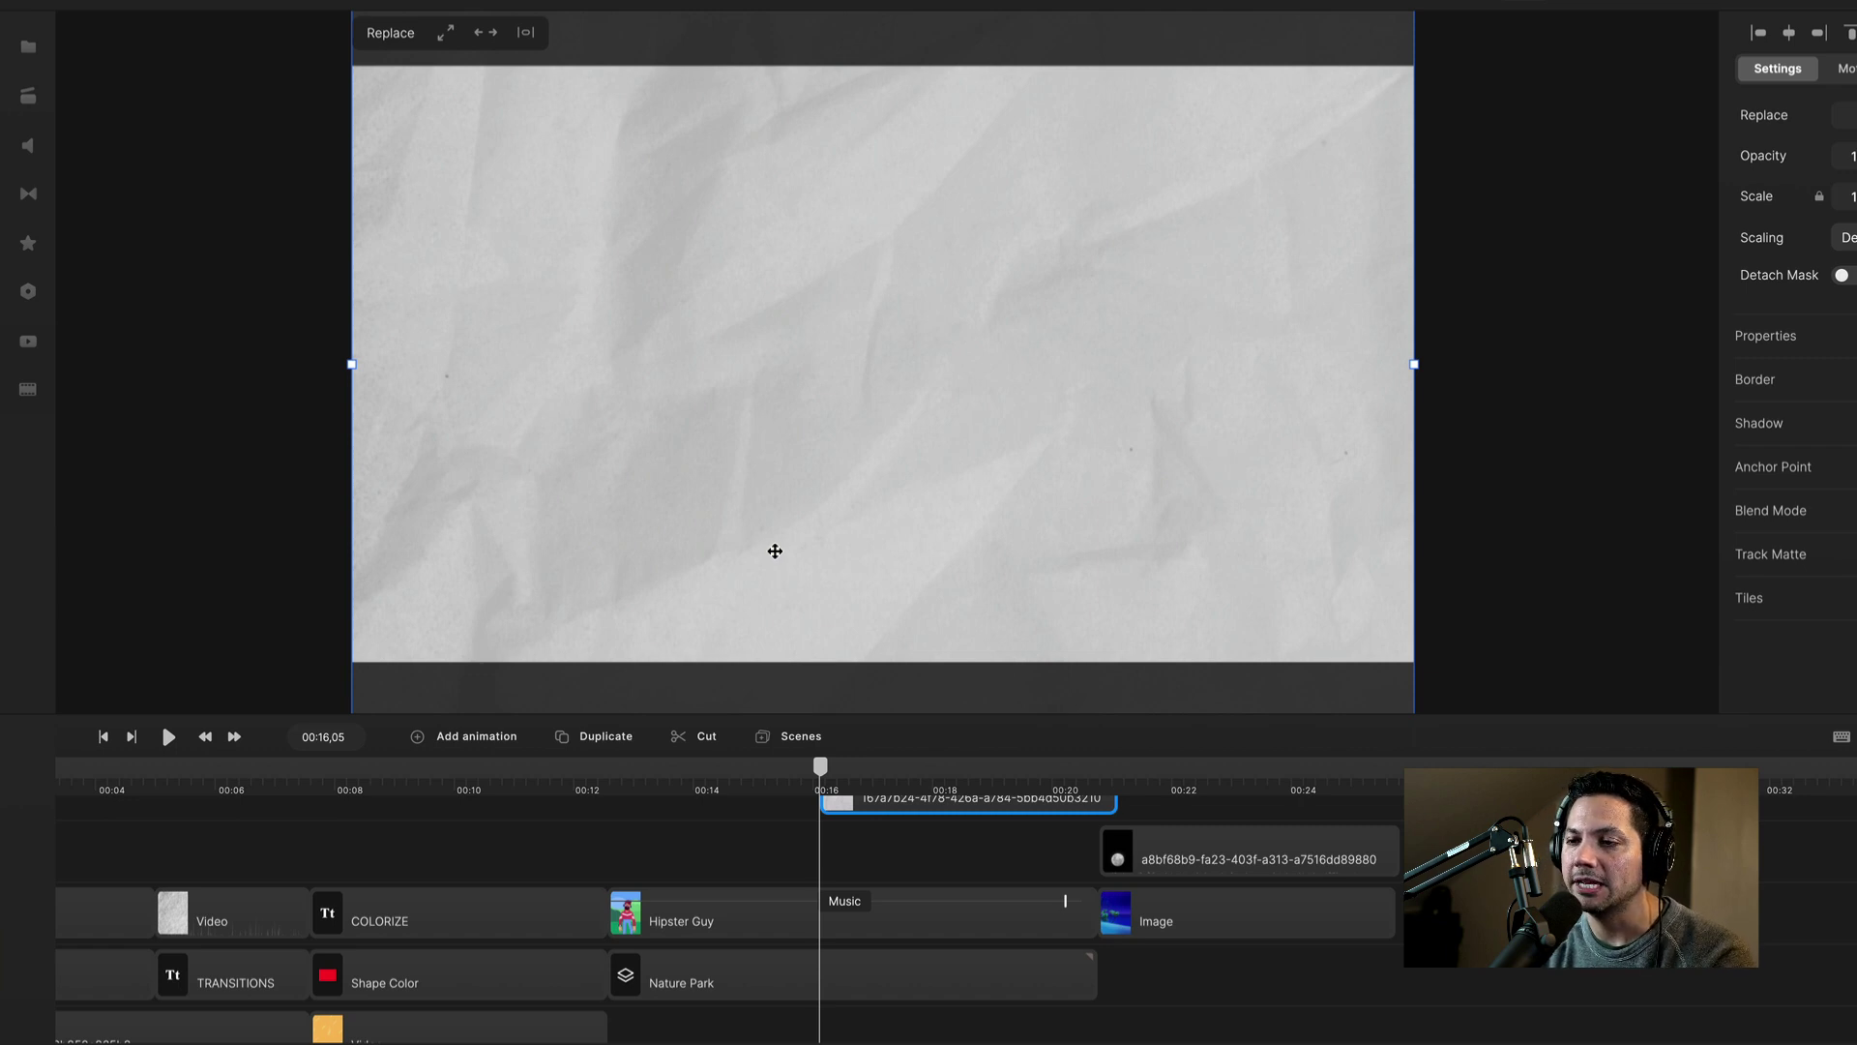
pyautogui.moveTo(916, 813); pyautogui.dragTo(711, 869)
pyautogui.moveTo(914, 859); pyautogui.dragTo(1093, 859)
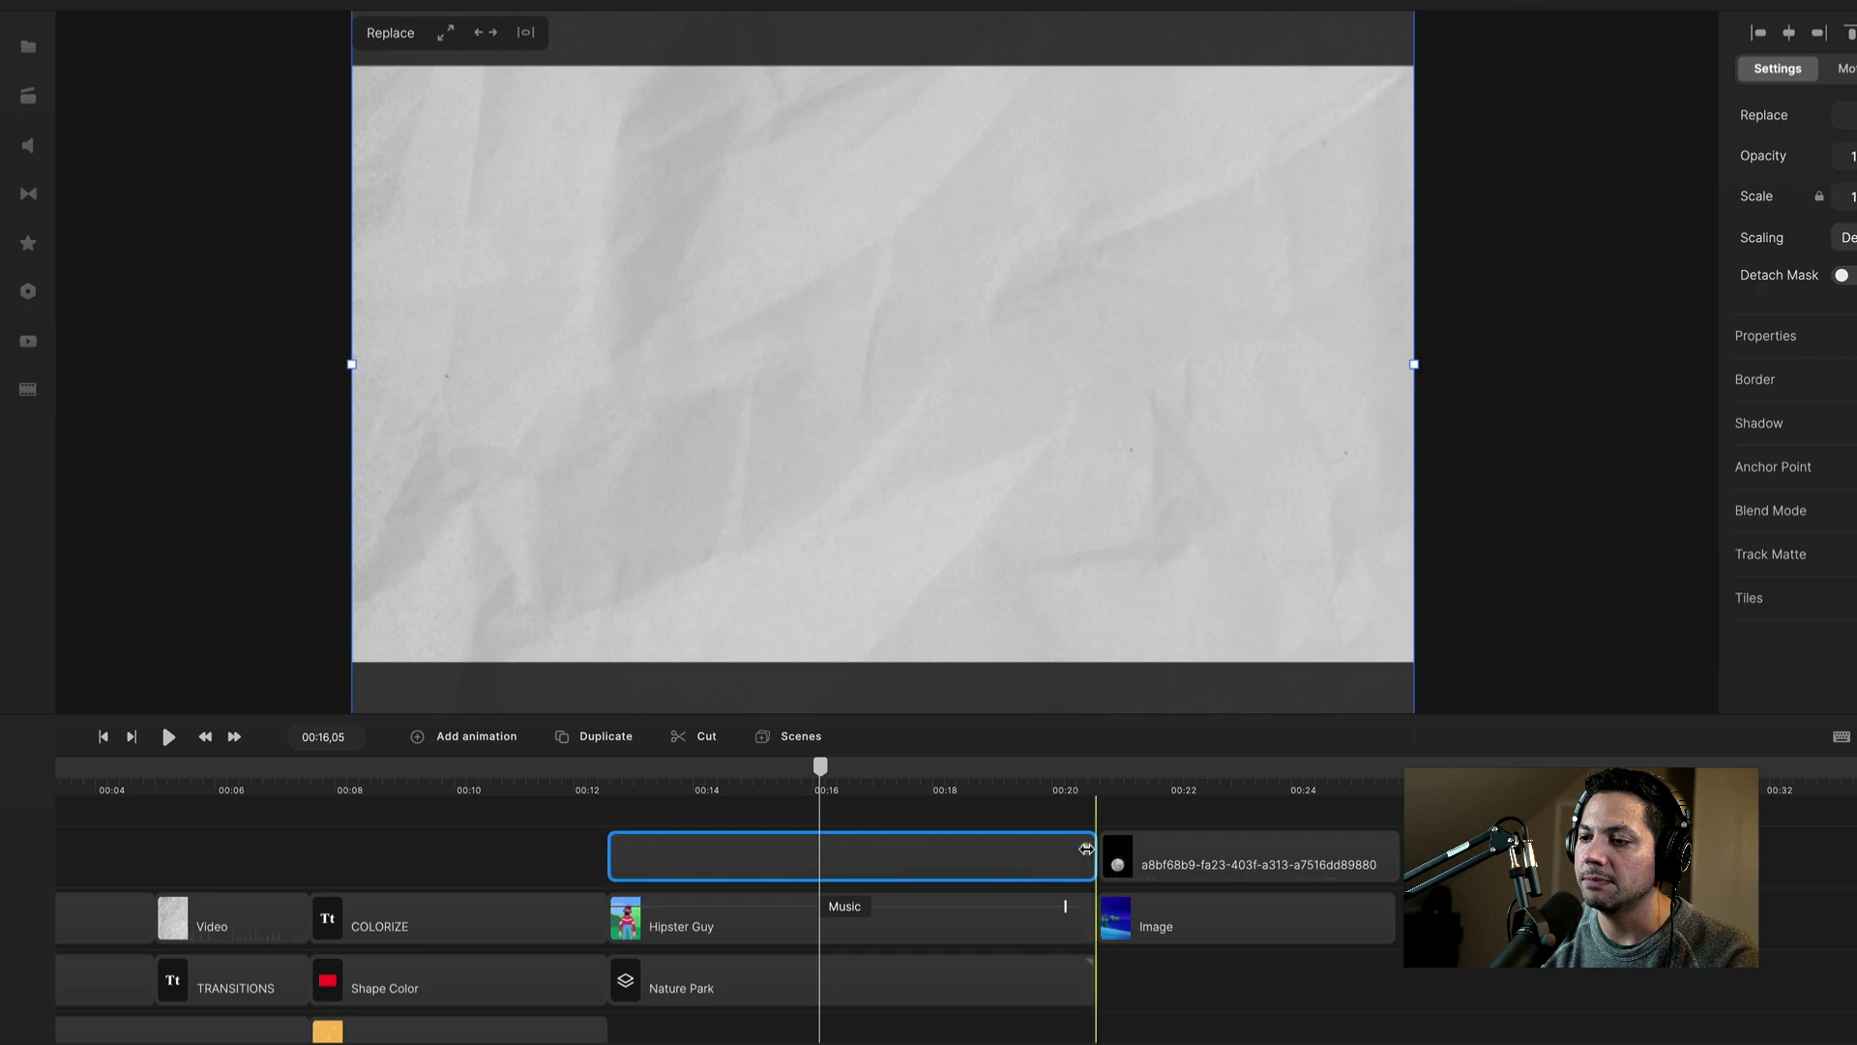
# Step: Rename the paper texture clip to 'Paper'
pyautogui.rightClick(749, 861)
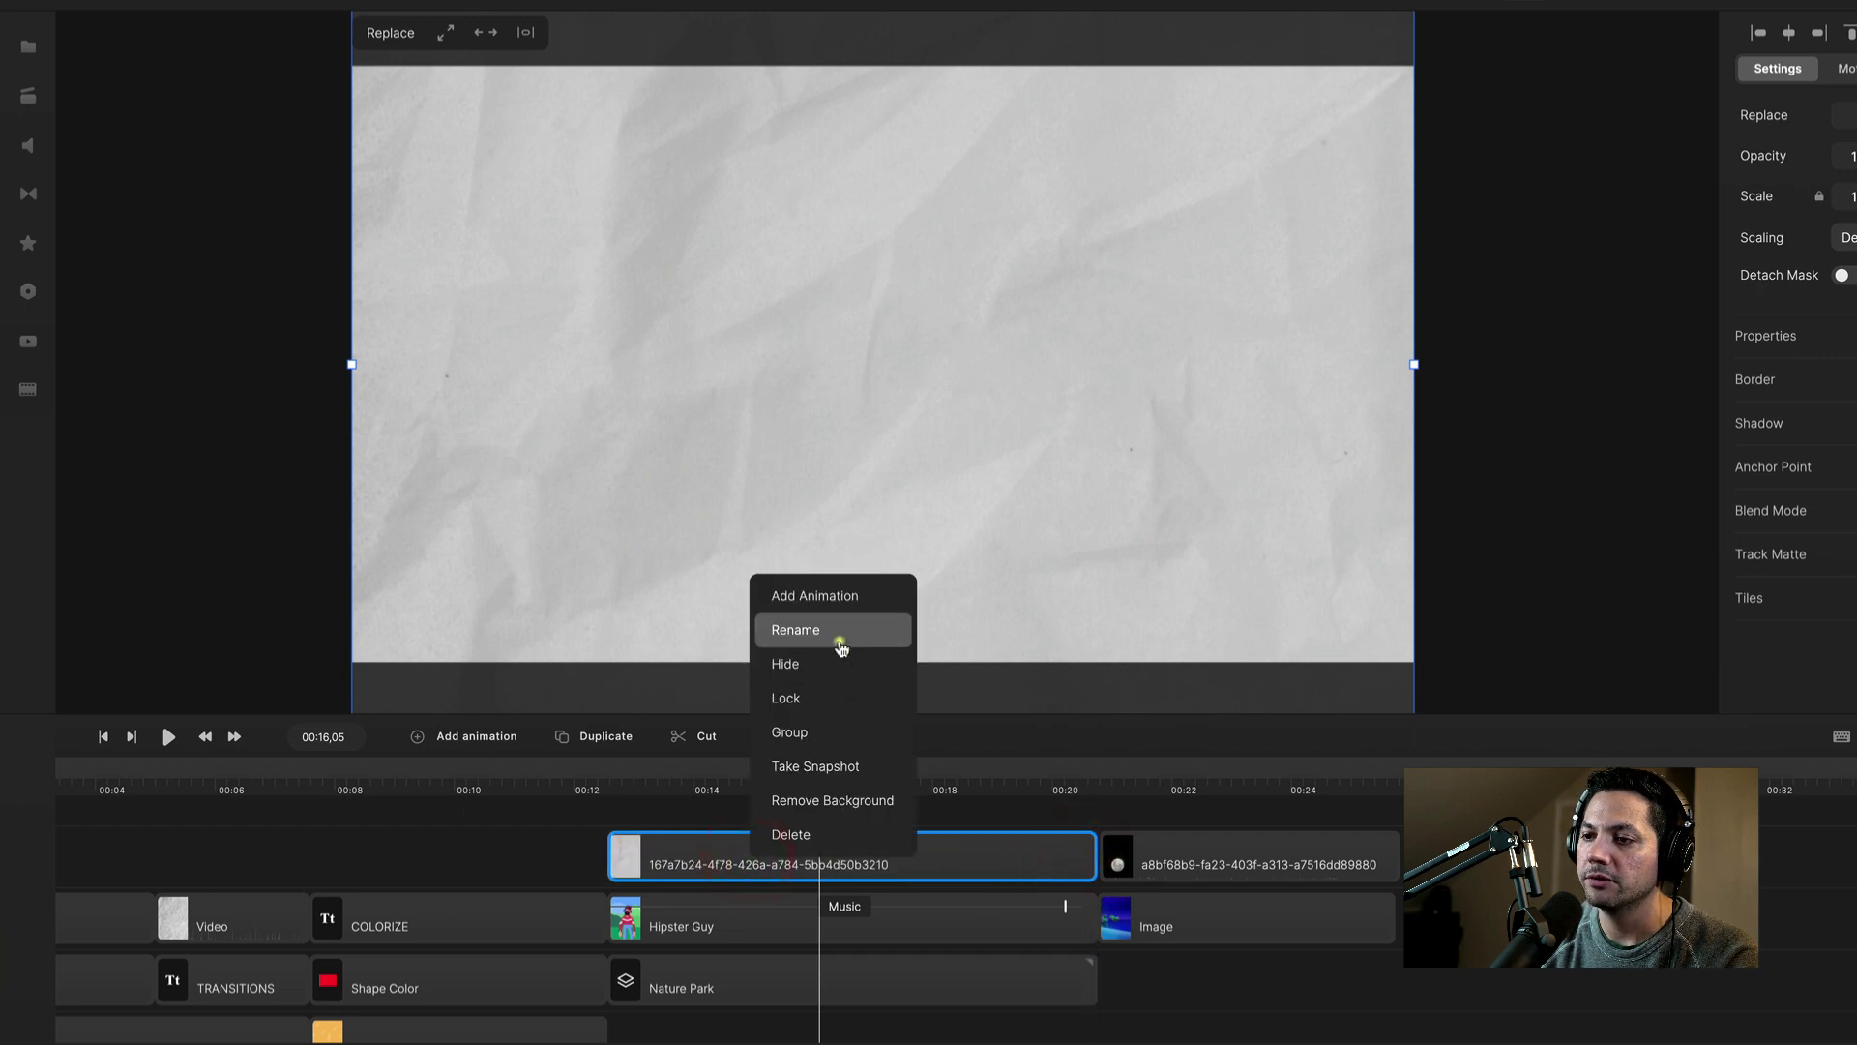
pyautogui.click(838, 638)
pyautogui.write('Paper')
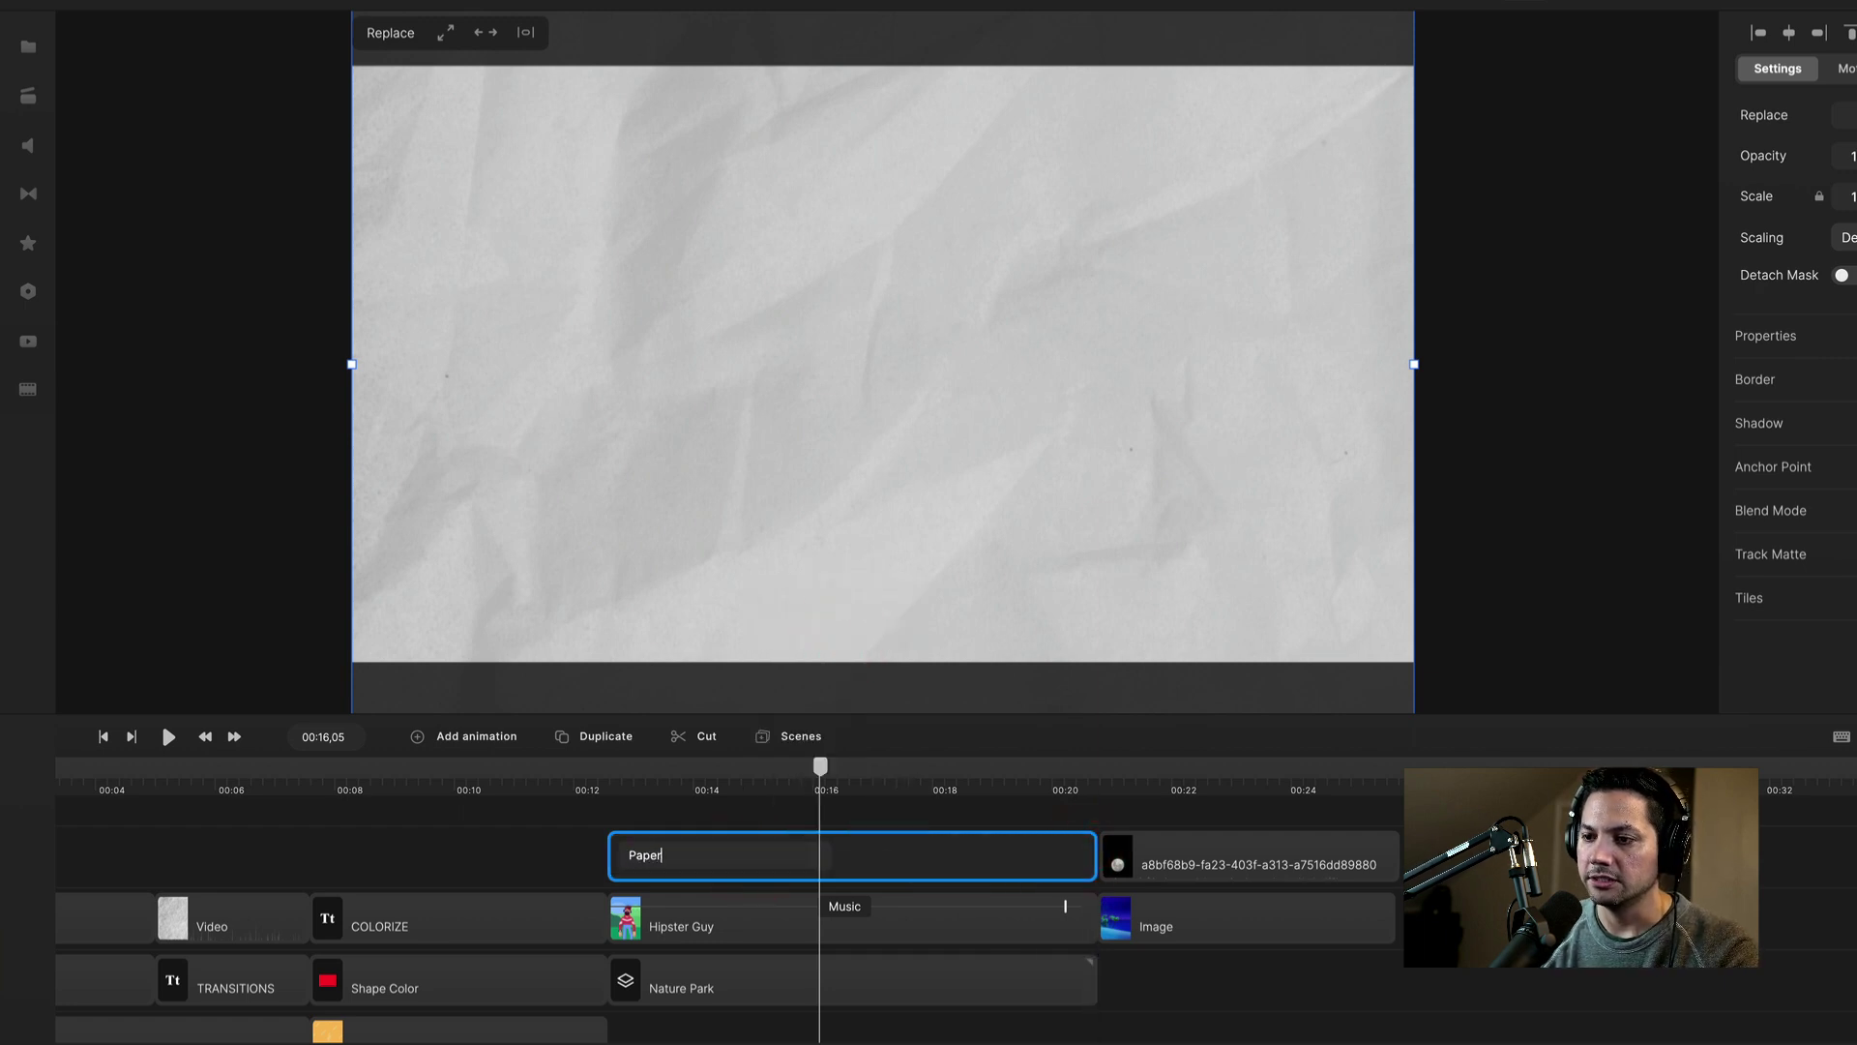
pyautogui.press('Return')
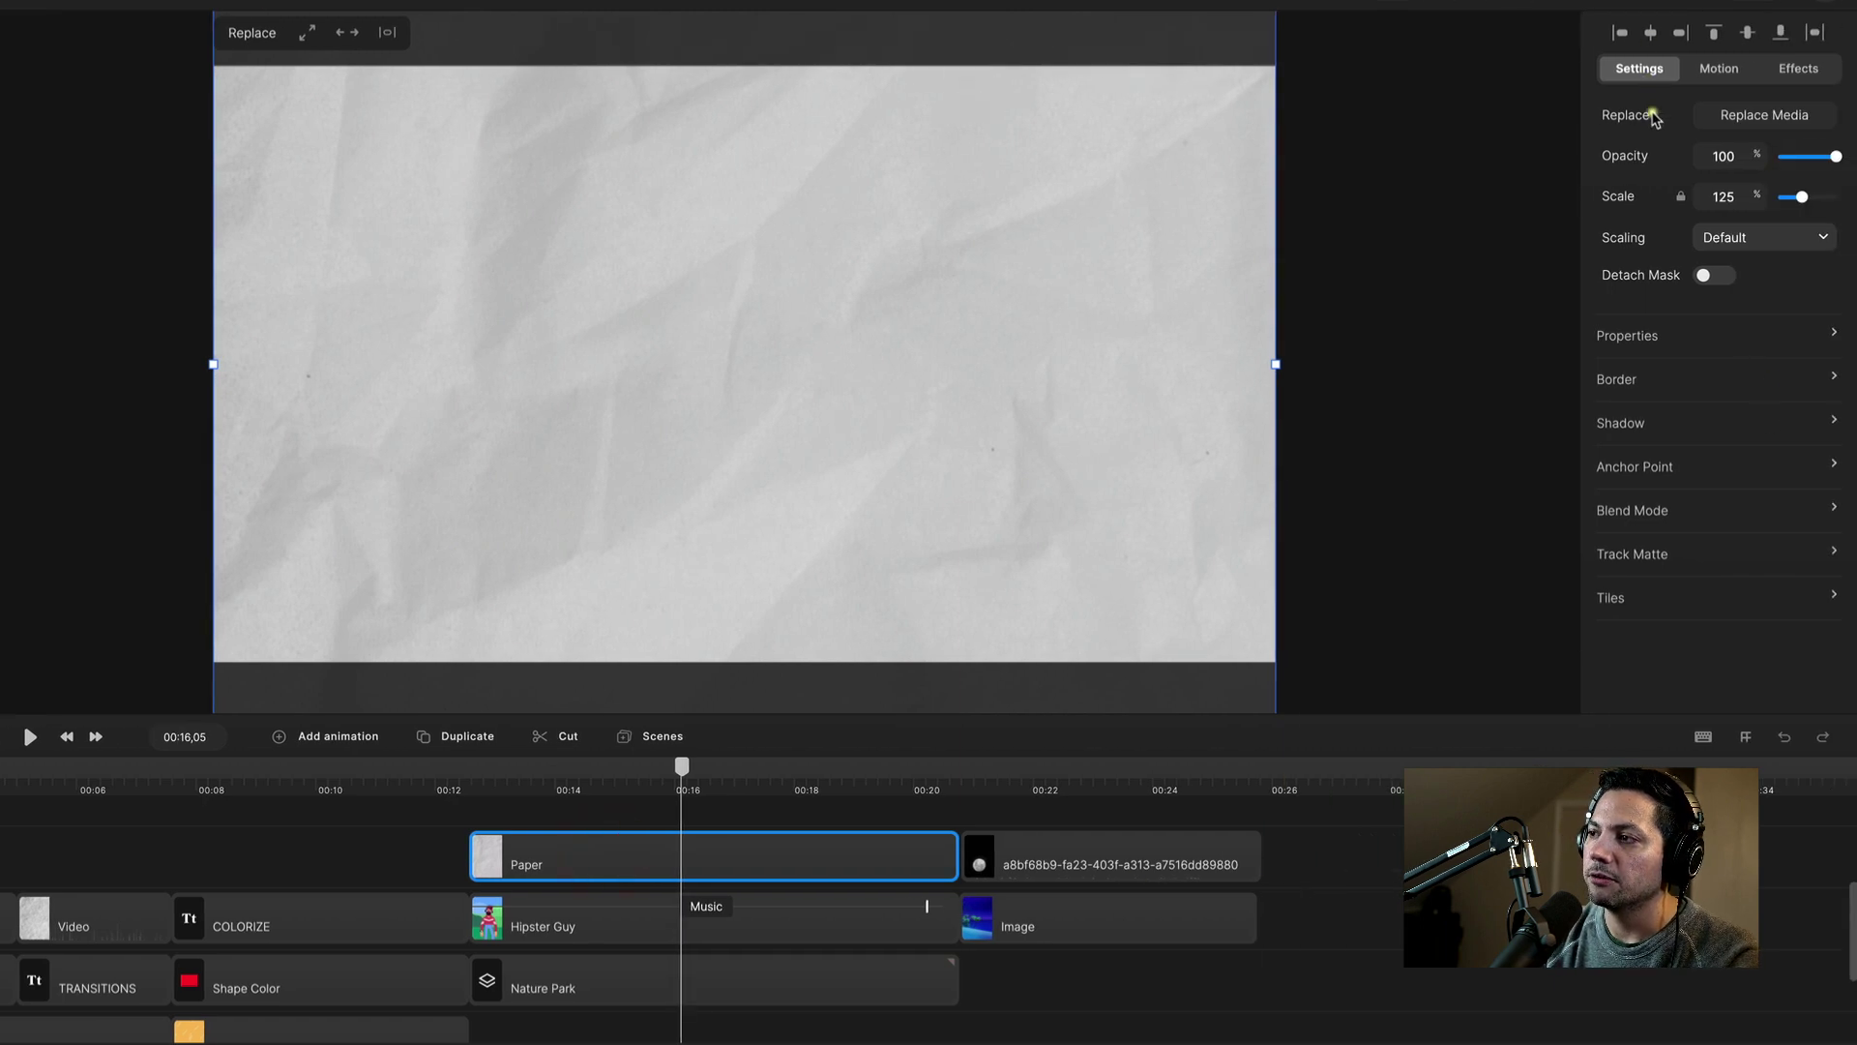
# Step: Set the Paper clip's blend mode to Multiply after trying Darken
pyautogui.click(1629, 512)
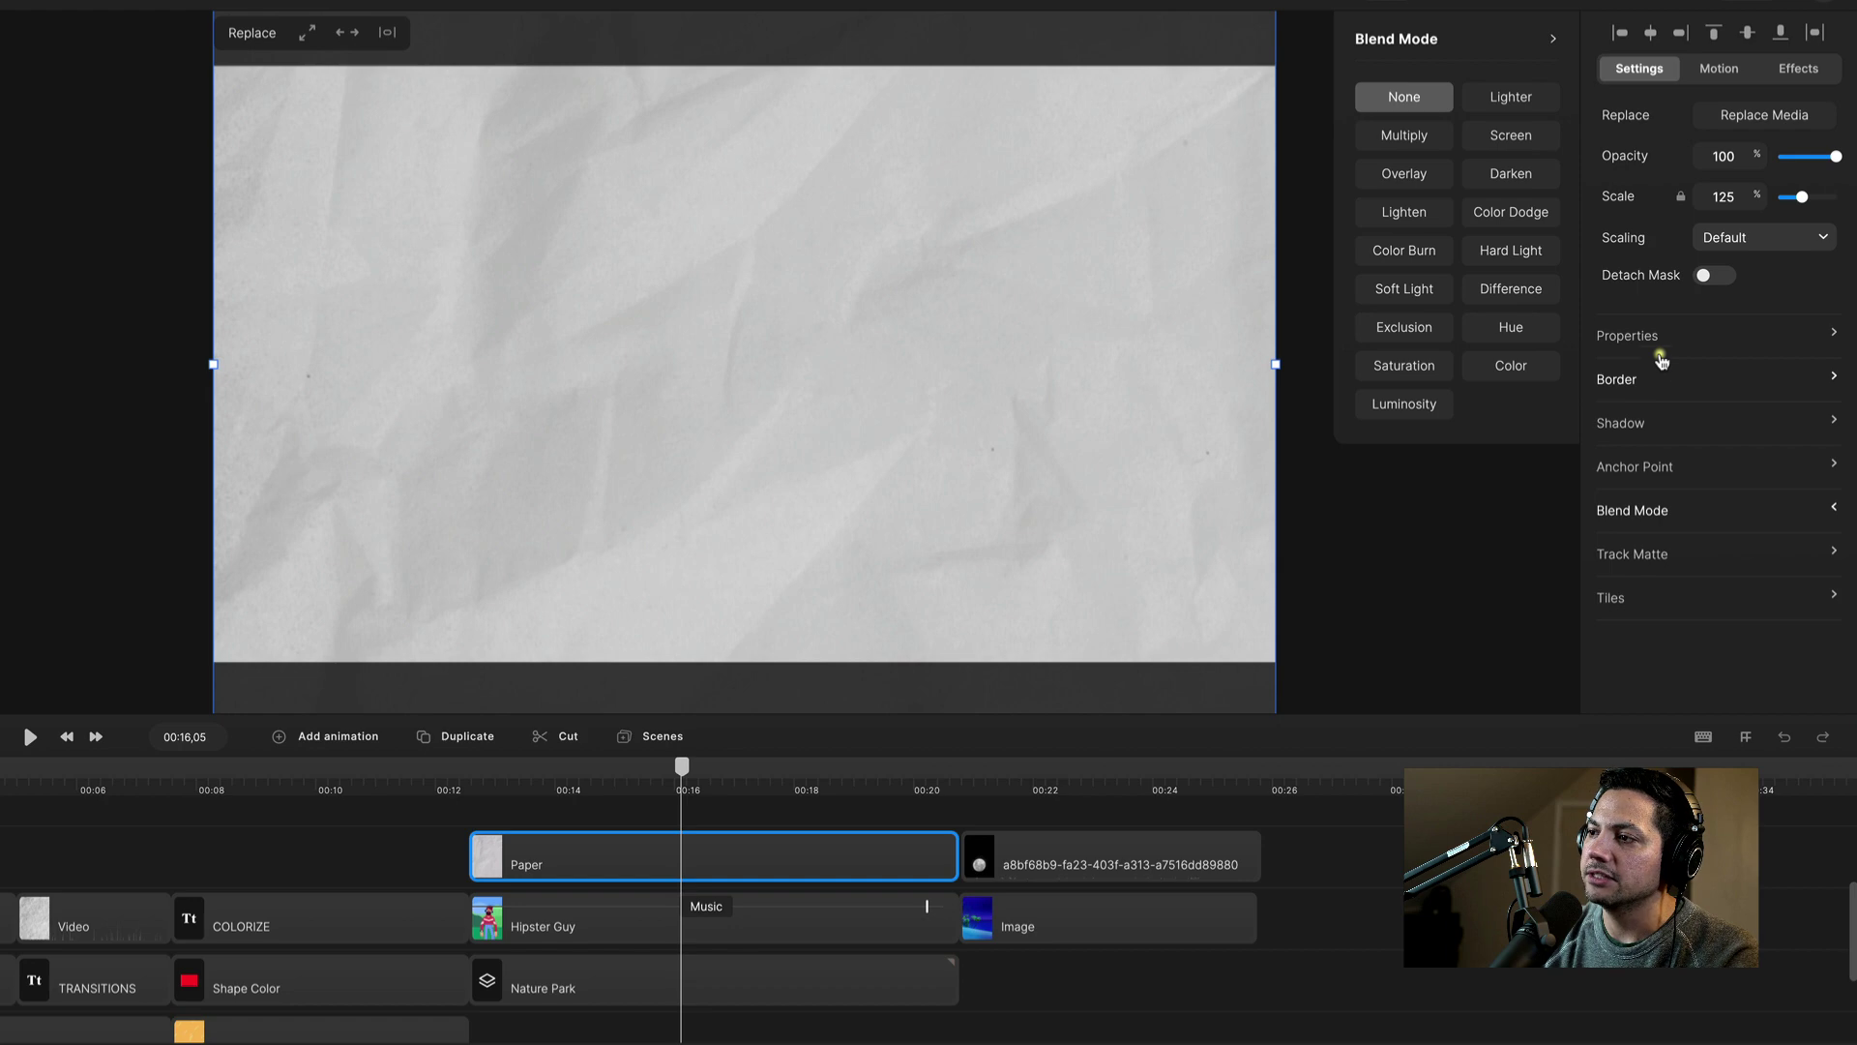
pyautogui.click(1432, 132)
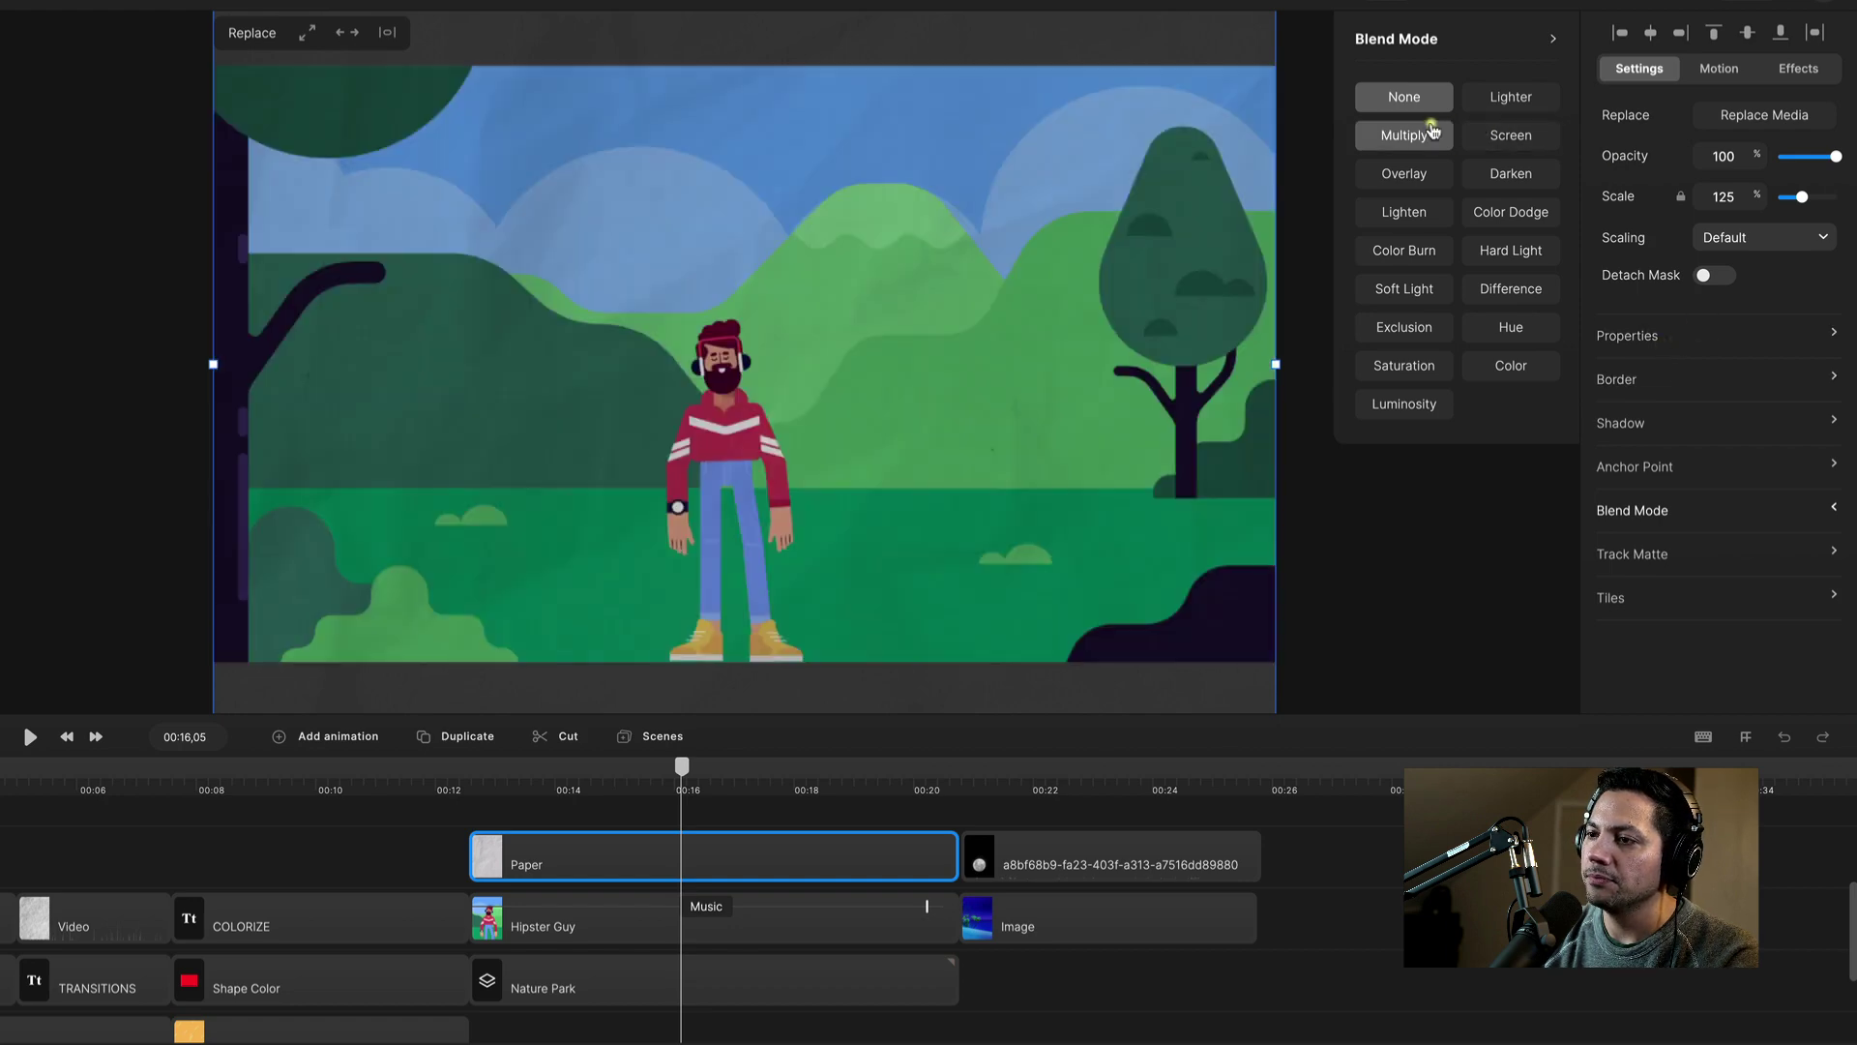
pyautogui.click(1498, 186)
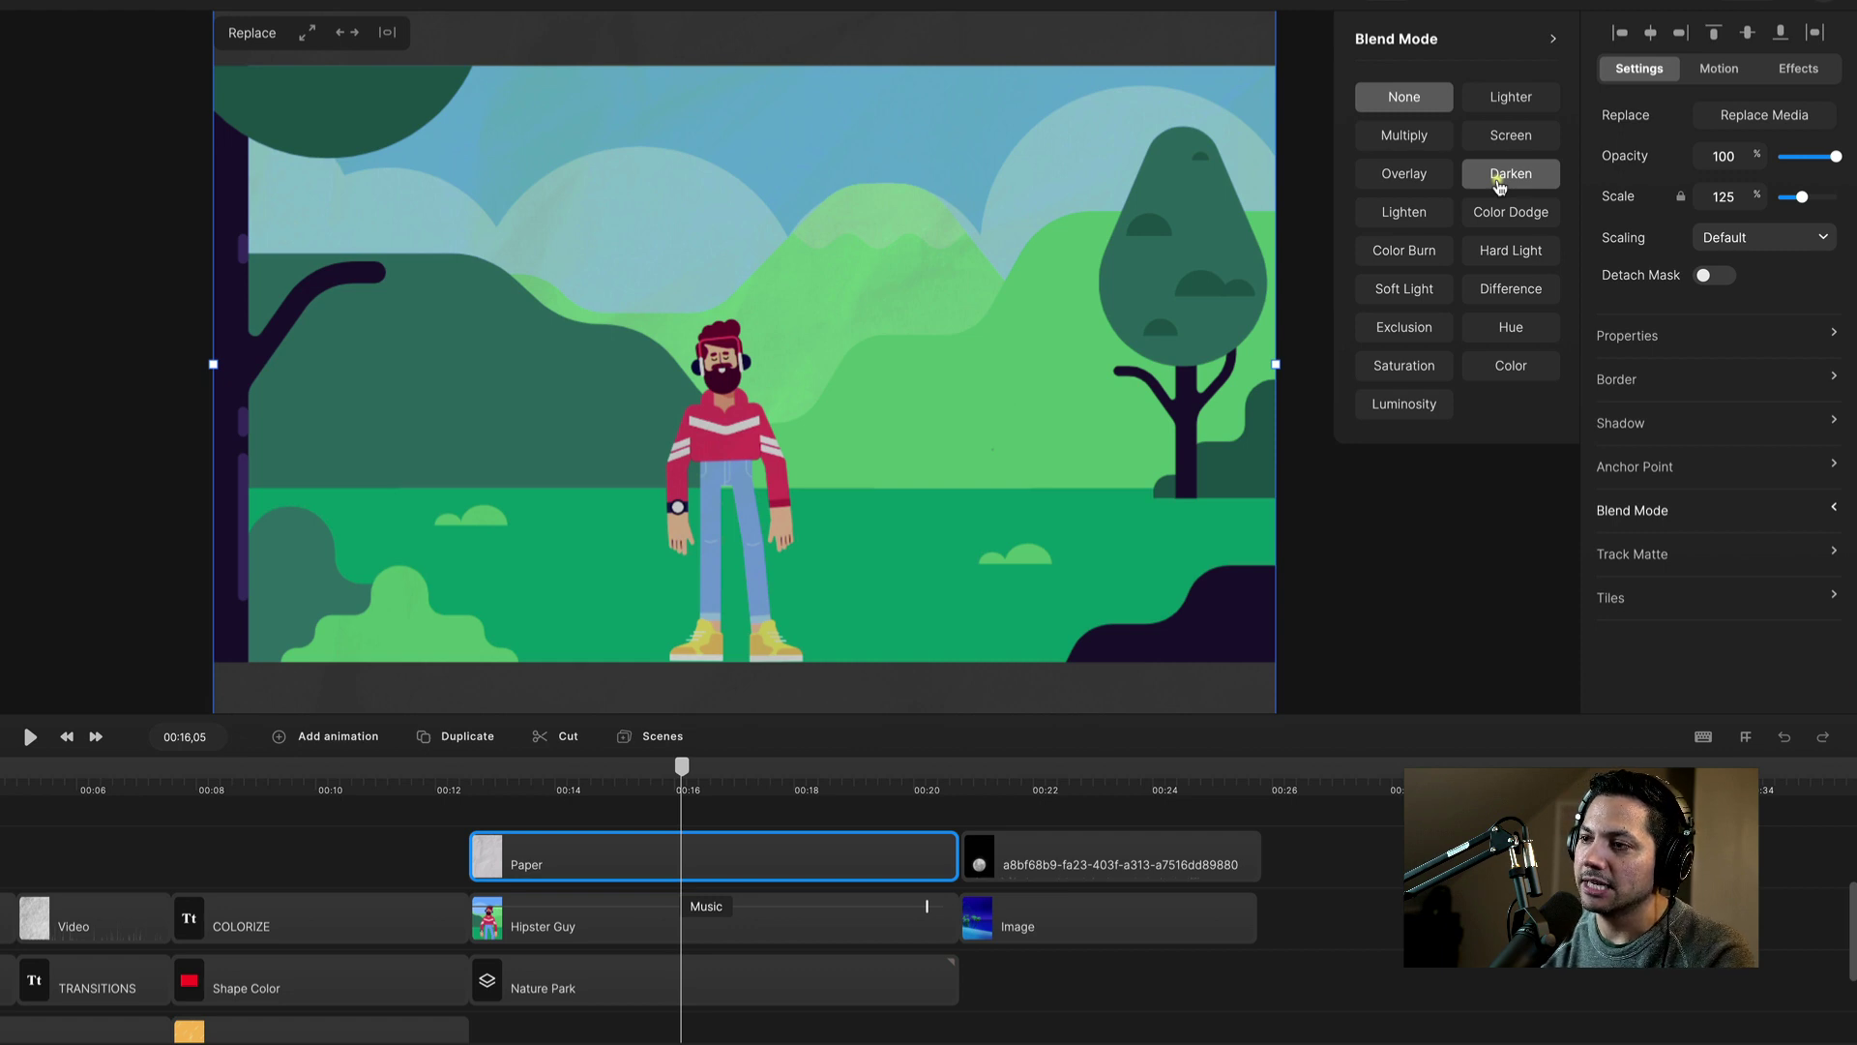
pyautogui.click(1428, 137)
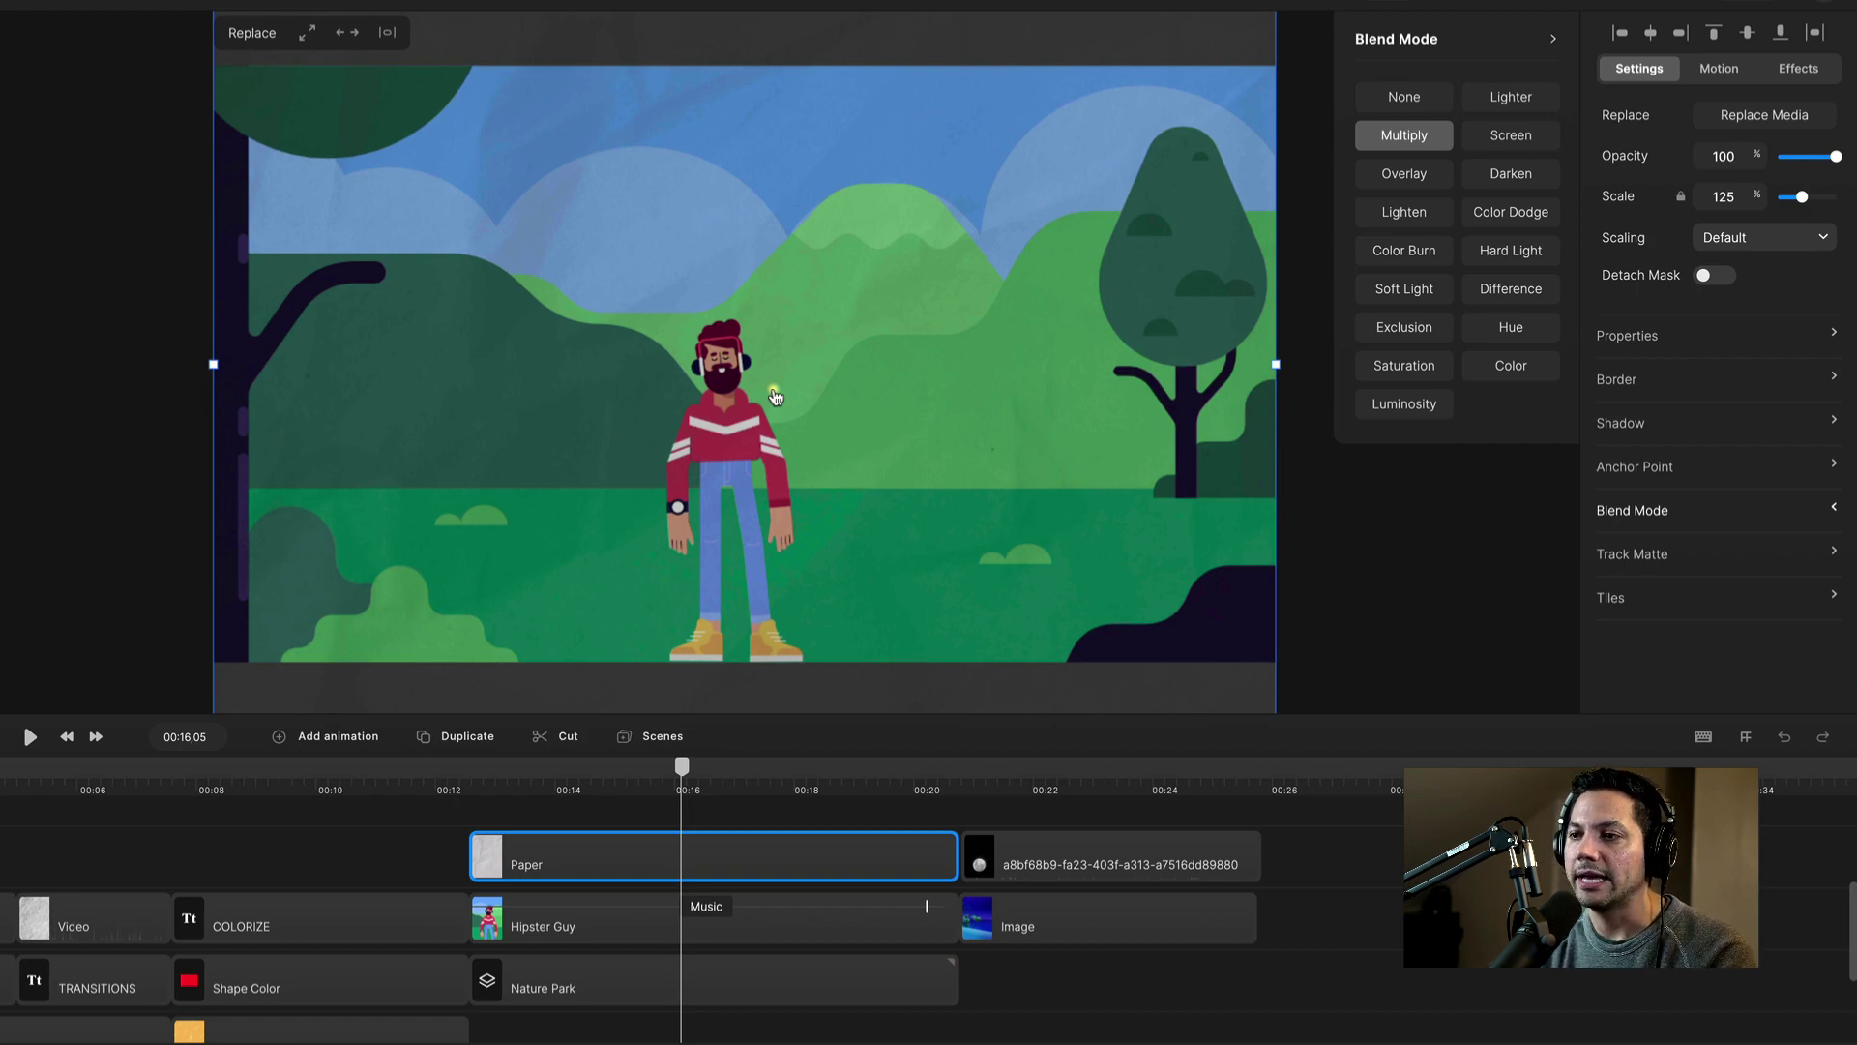
# Step: Play the park scene from its start to preview the paper texture
pyautogui.click(484, 798)
pyautogui.press('space')
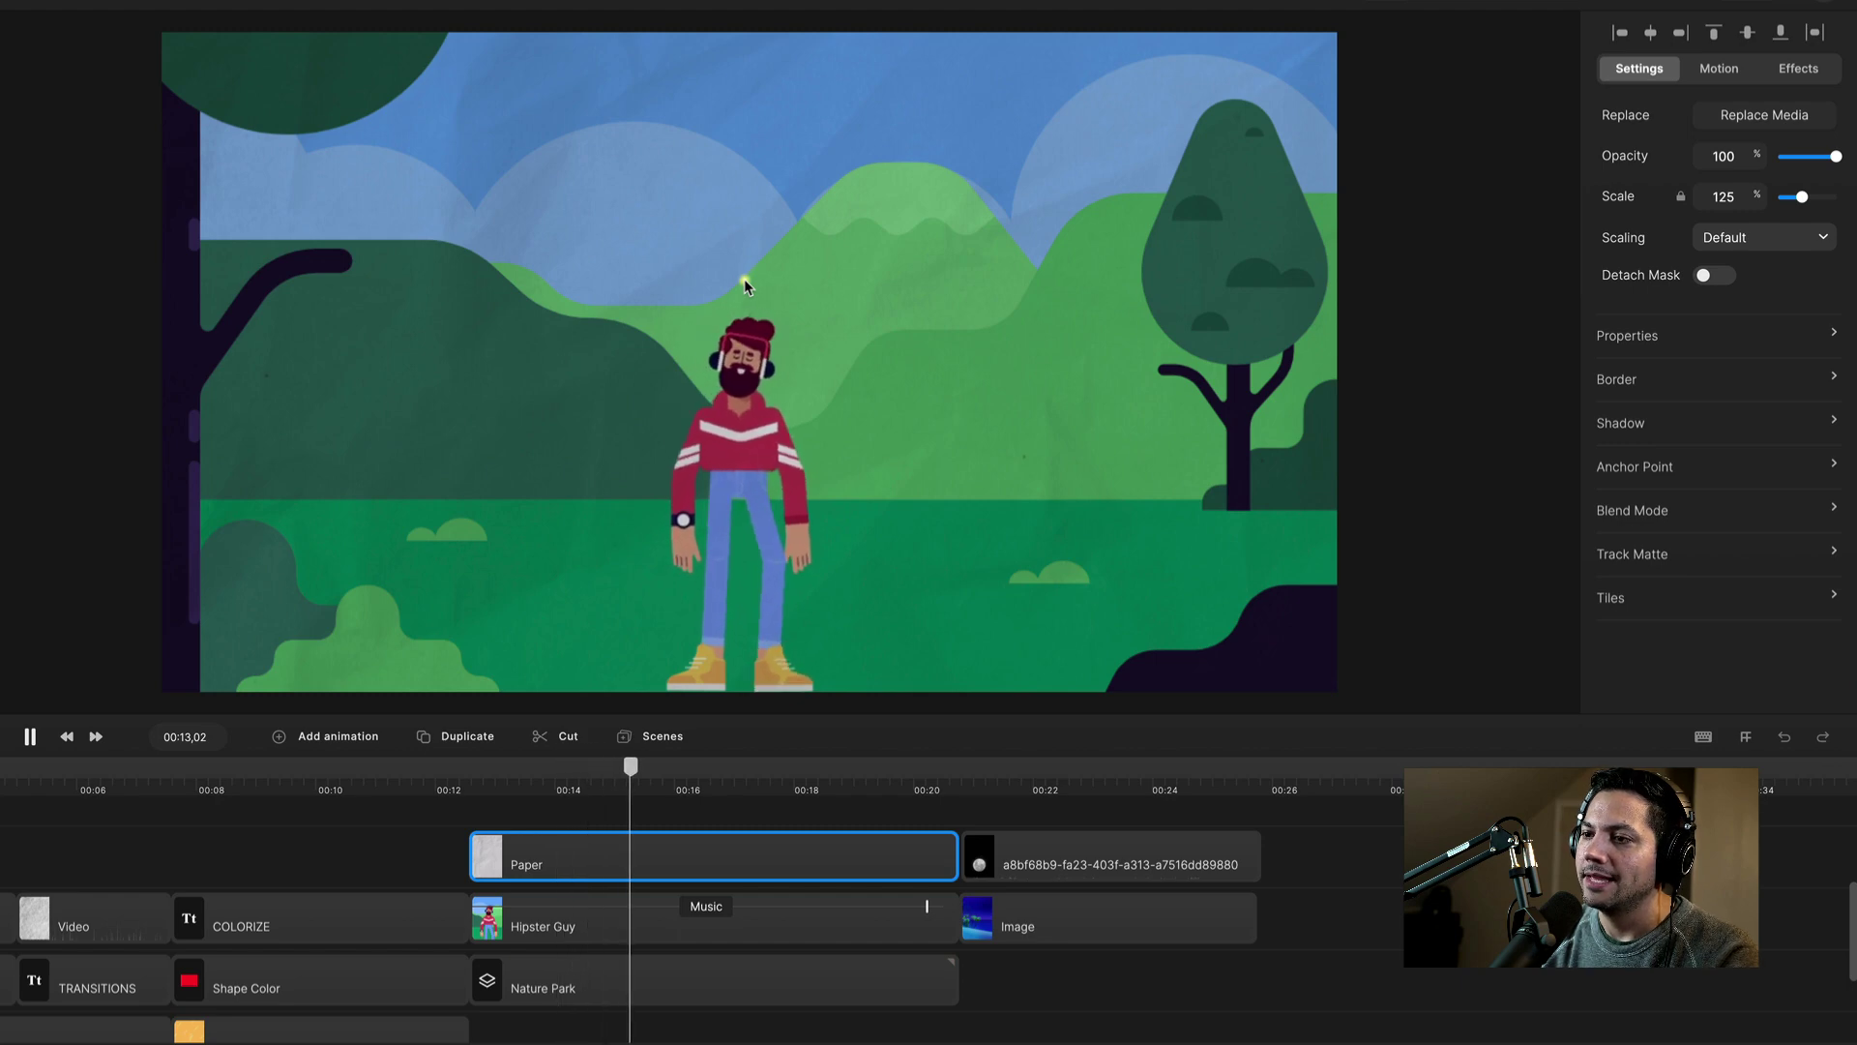
pyautogui.press('space')
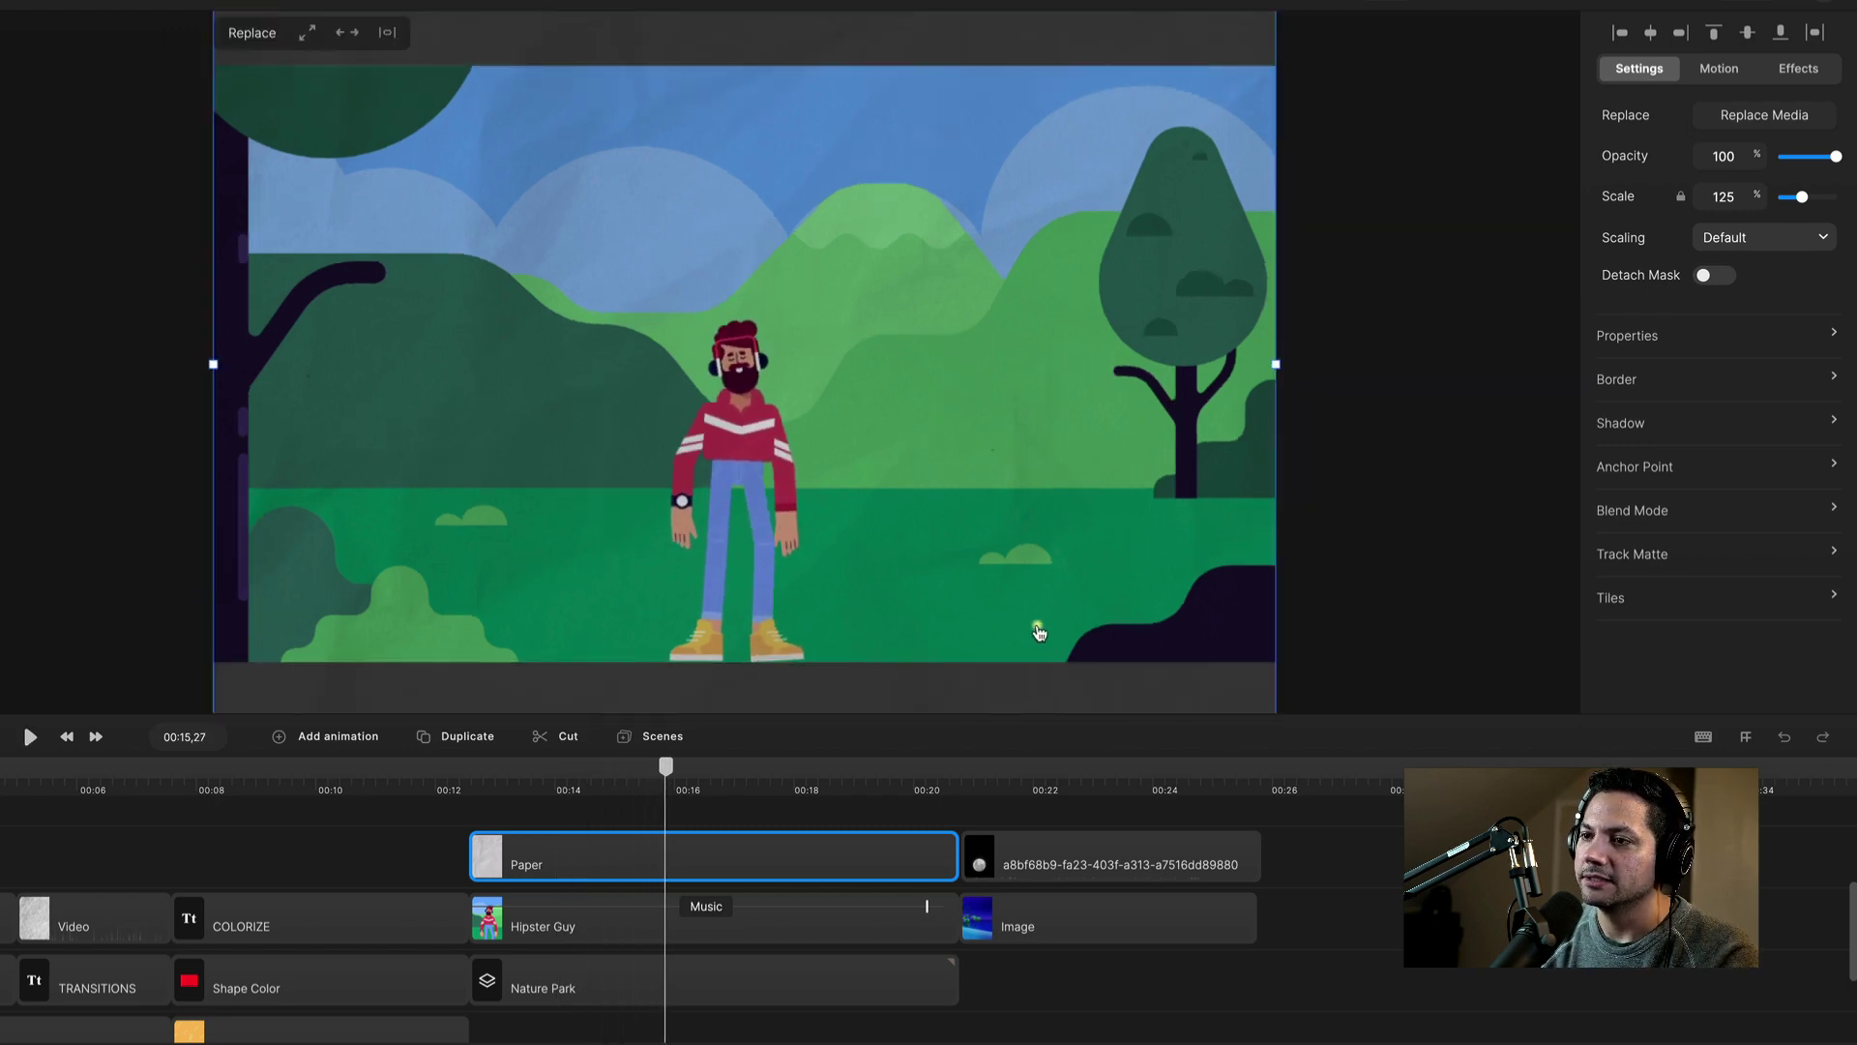
pyautogui.click(907, 783)
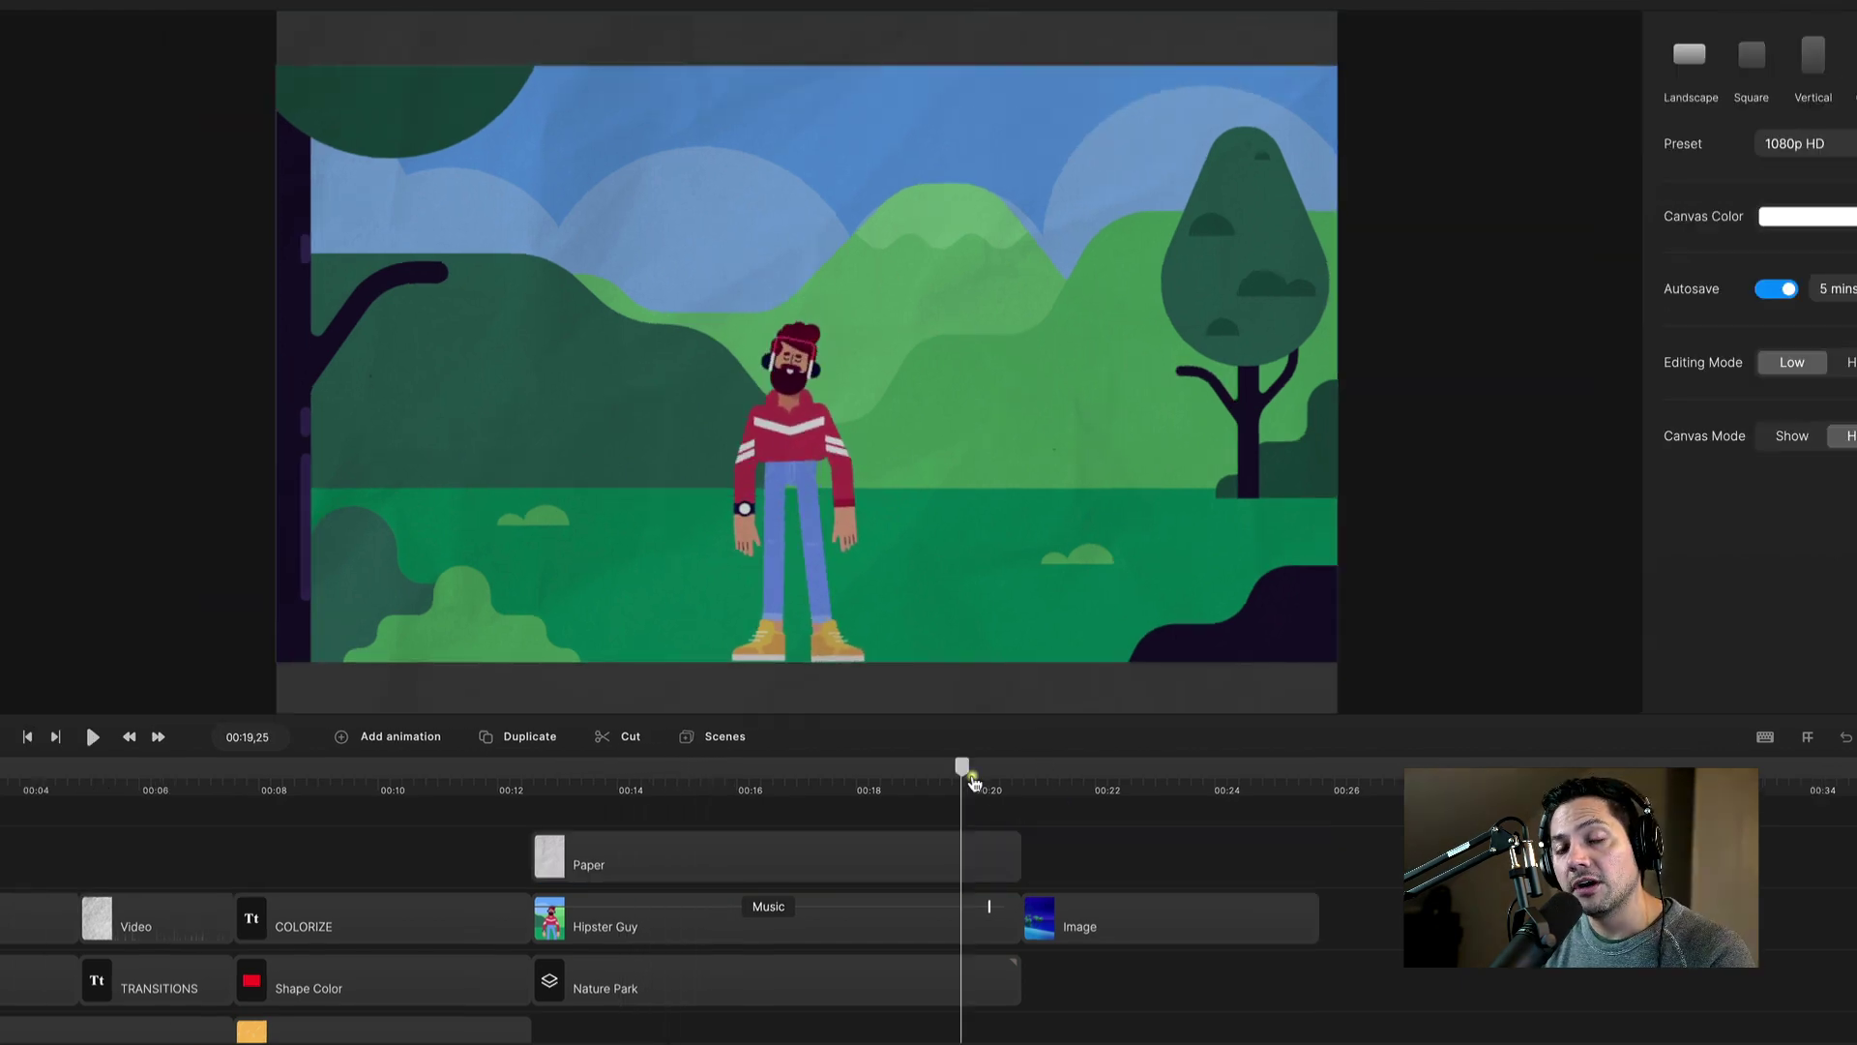
# Step: Add the moon video from My Files at the playhead in the night beach scene
pyautogui.click(1037, 774)
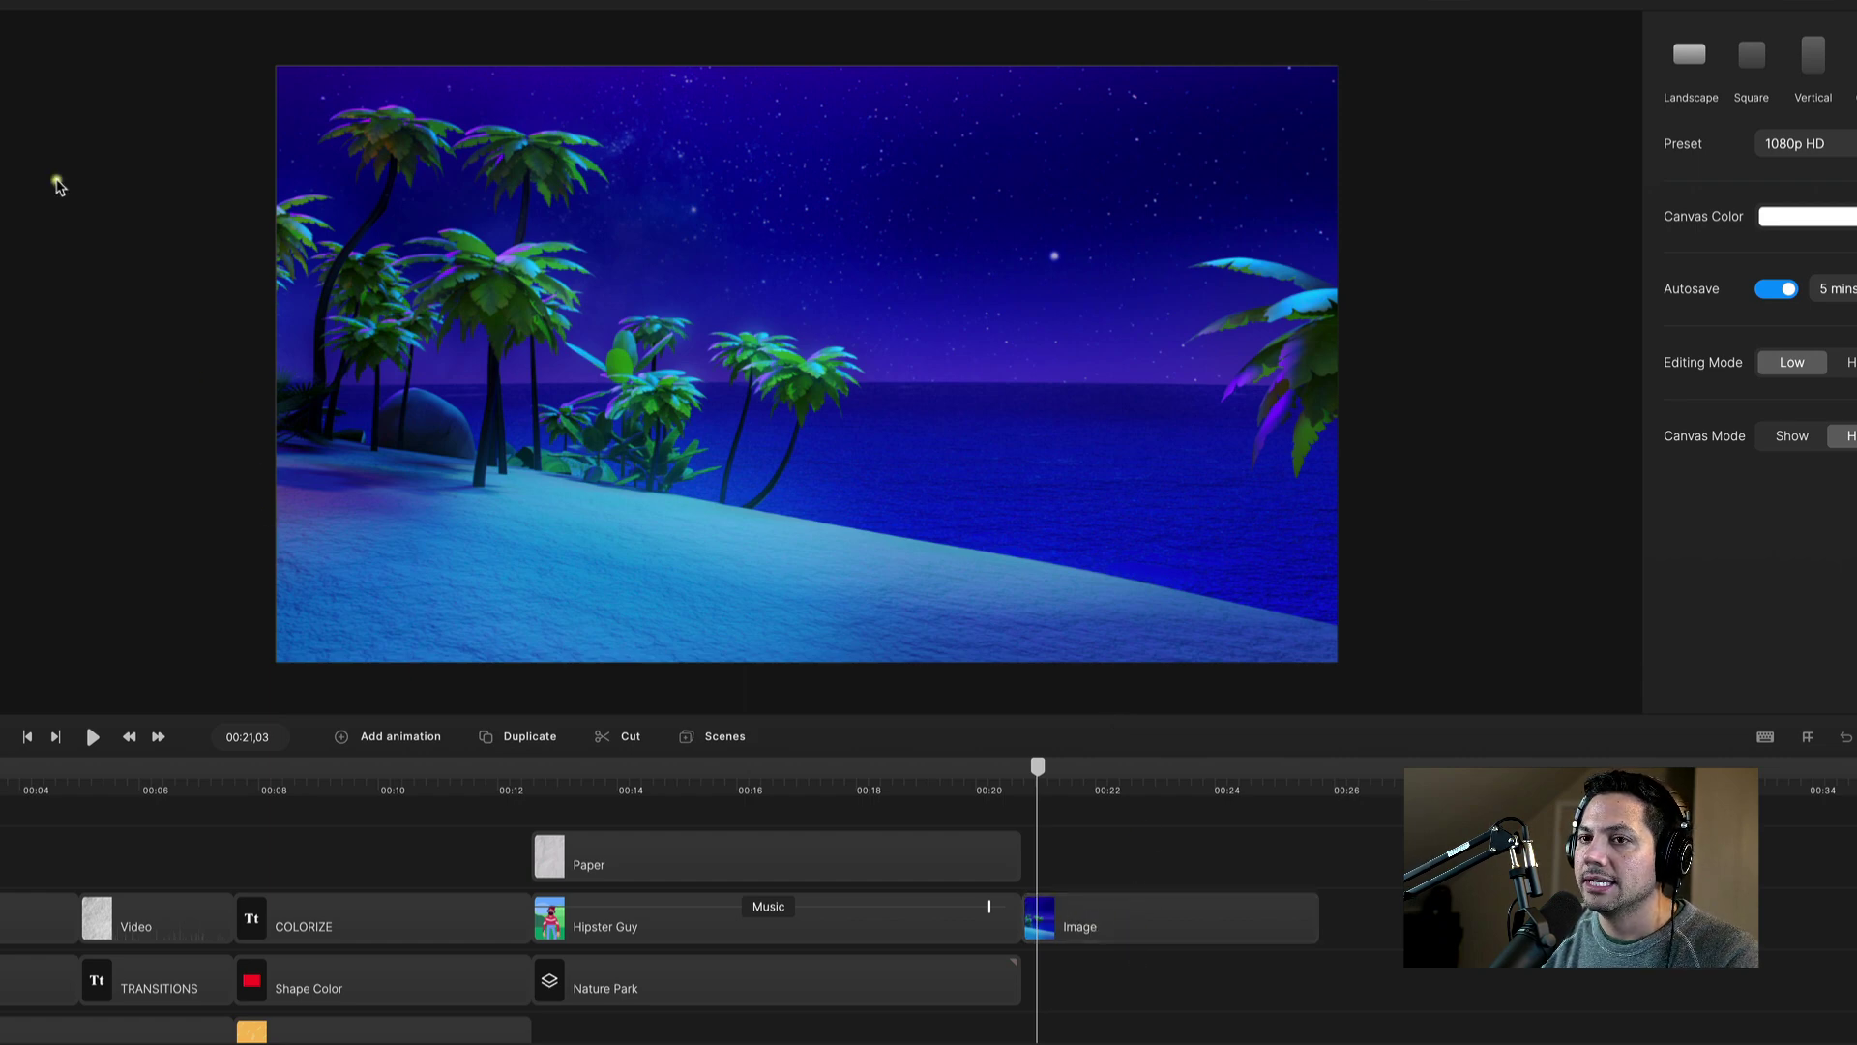
pyautogui.click(19, 63)
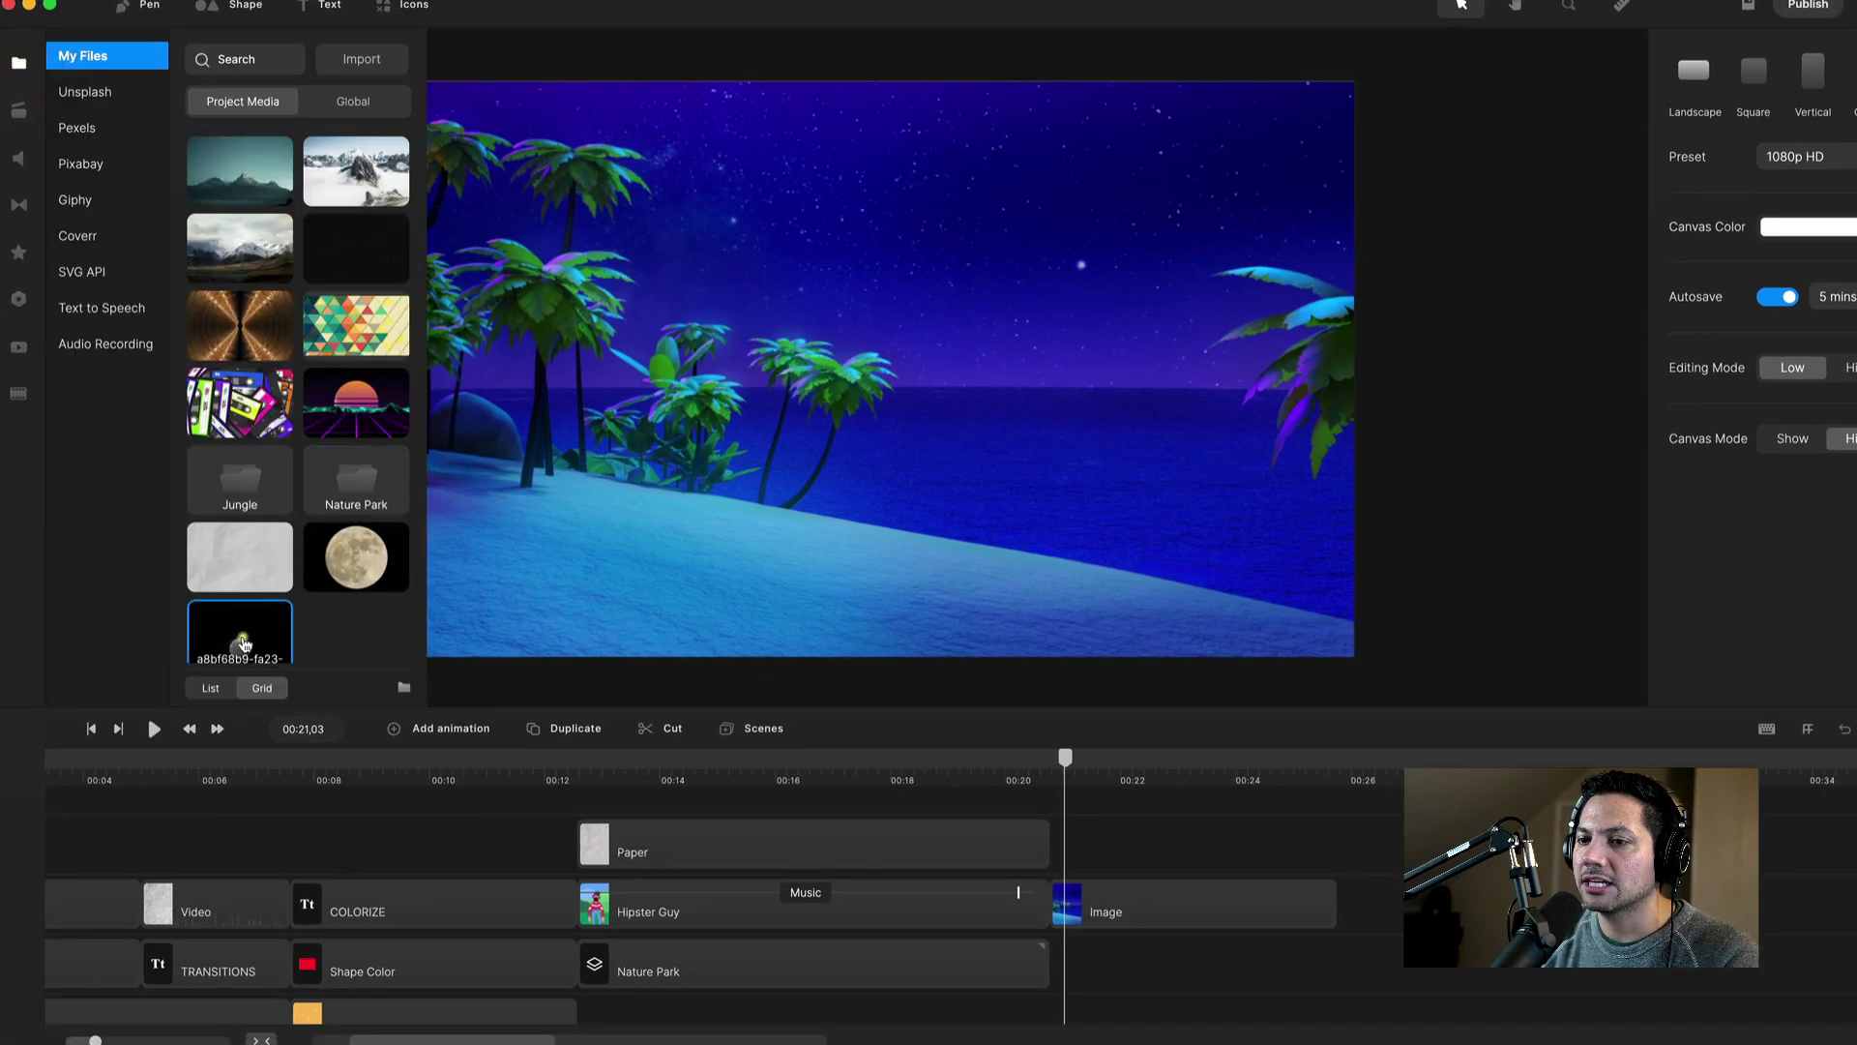
pyautogui.moveTo(240, 630); pyautogui.dragTo(849, 439)
pyautogui.click(19, 61)
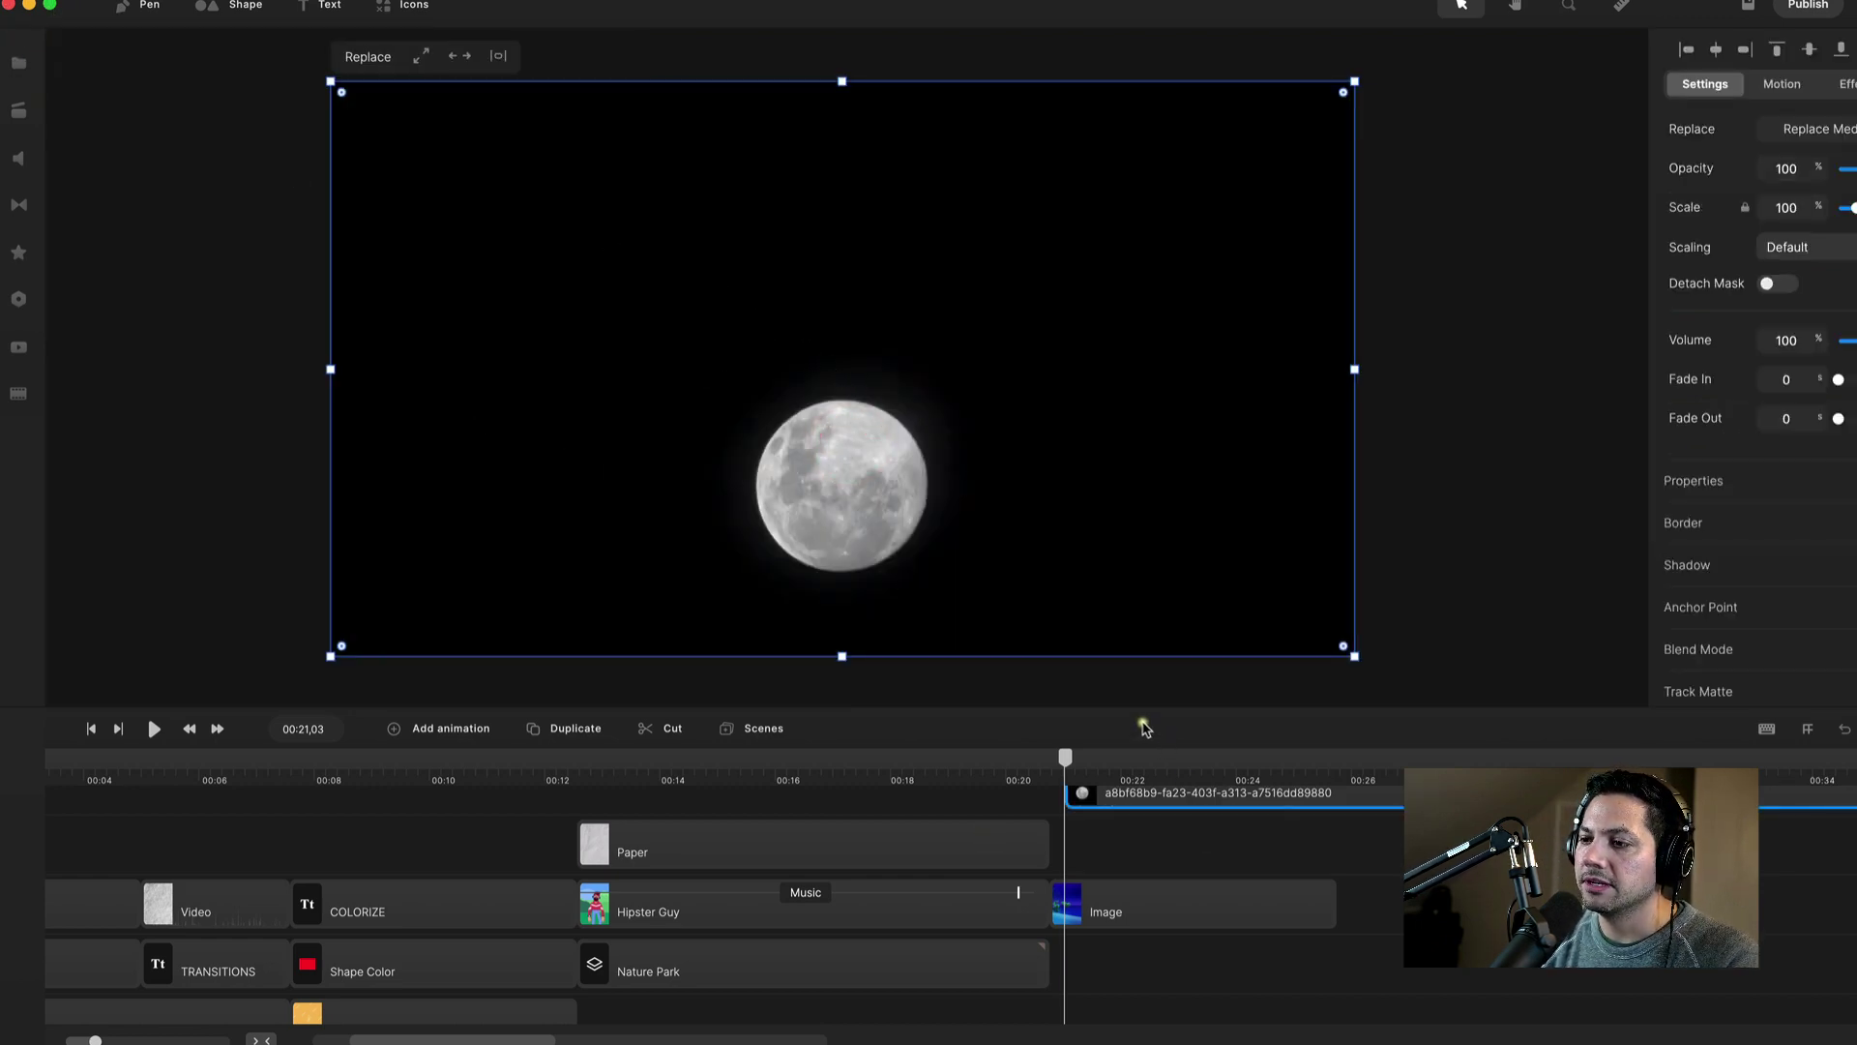
# Step: Move the moon clip onto the Paper track and trim it to end with the Image clip
pyautogui.moveTo(1129, 799); pyautogui.dragTo(1129, 870)
pyautogui.moveTo(1067, 762); pyautogui.dragTo(1341, 761)
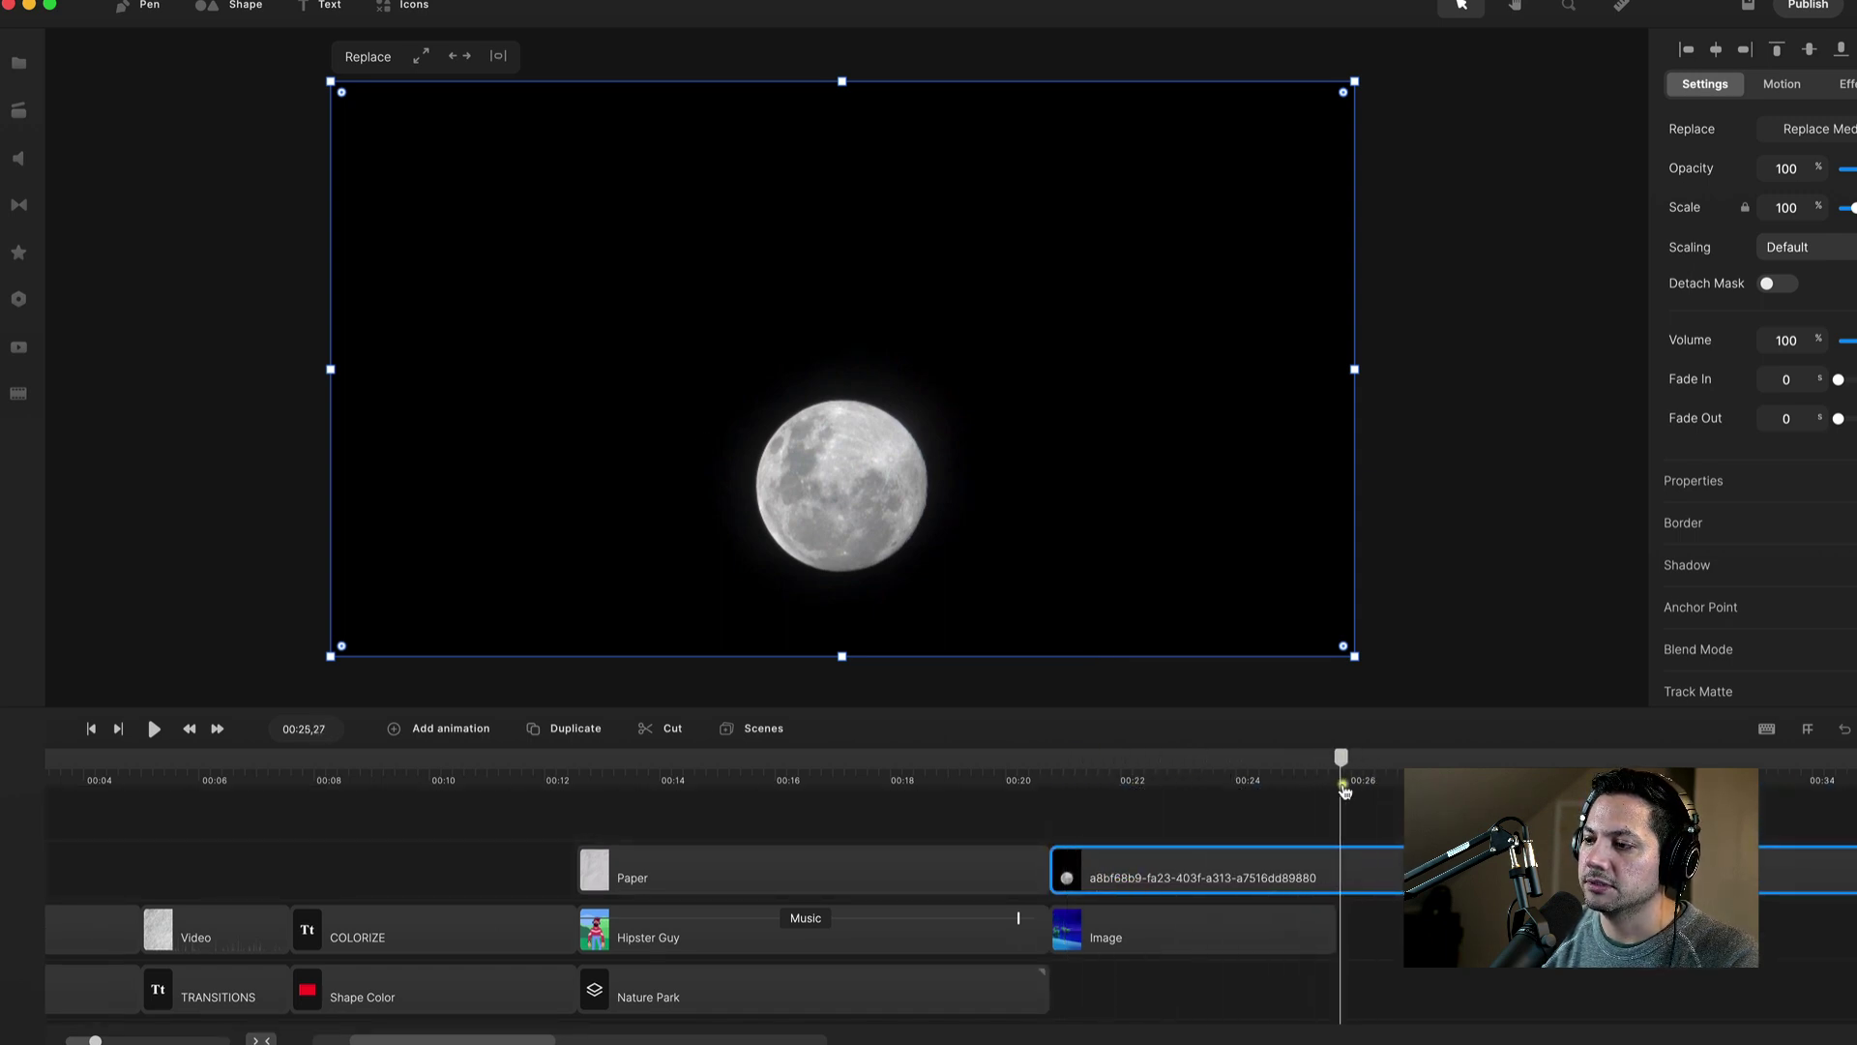
pyautogui.click(666, 729)
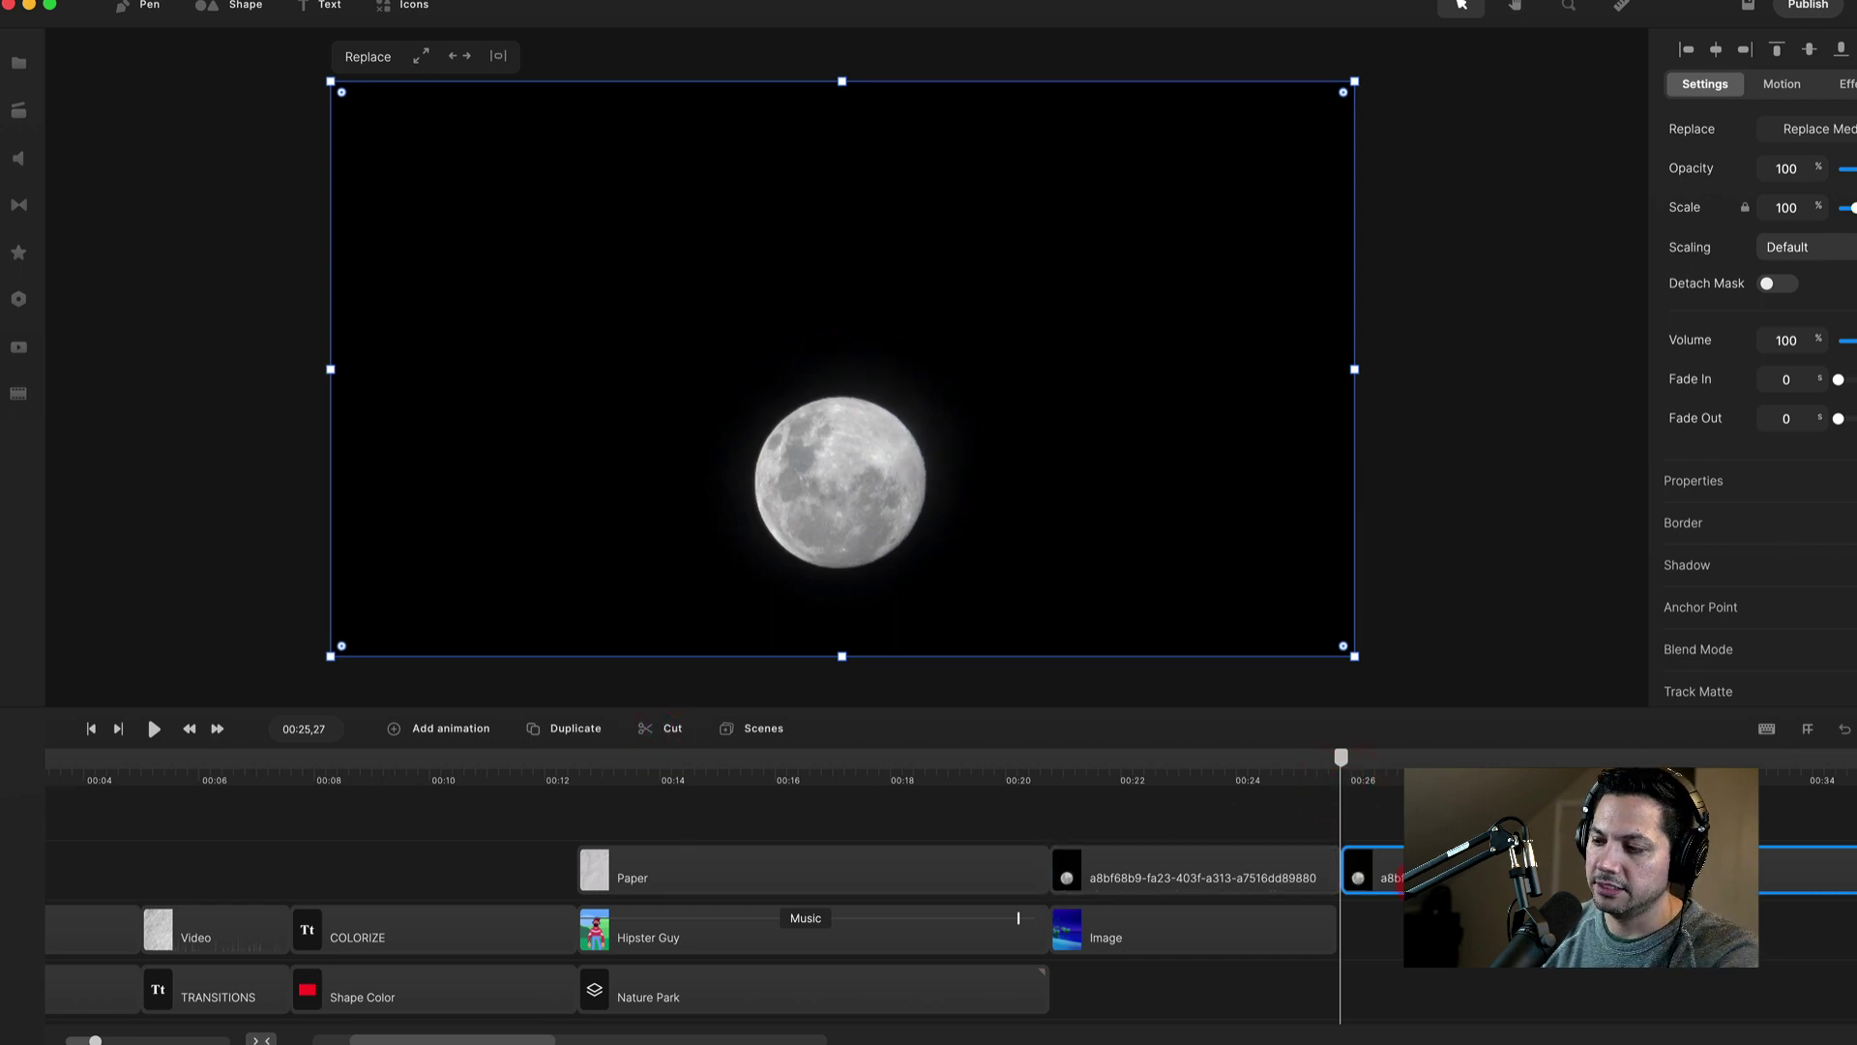
pyautogui.press('Delete')
pyautogui.click(1333, 857)
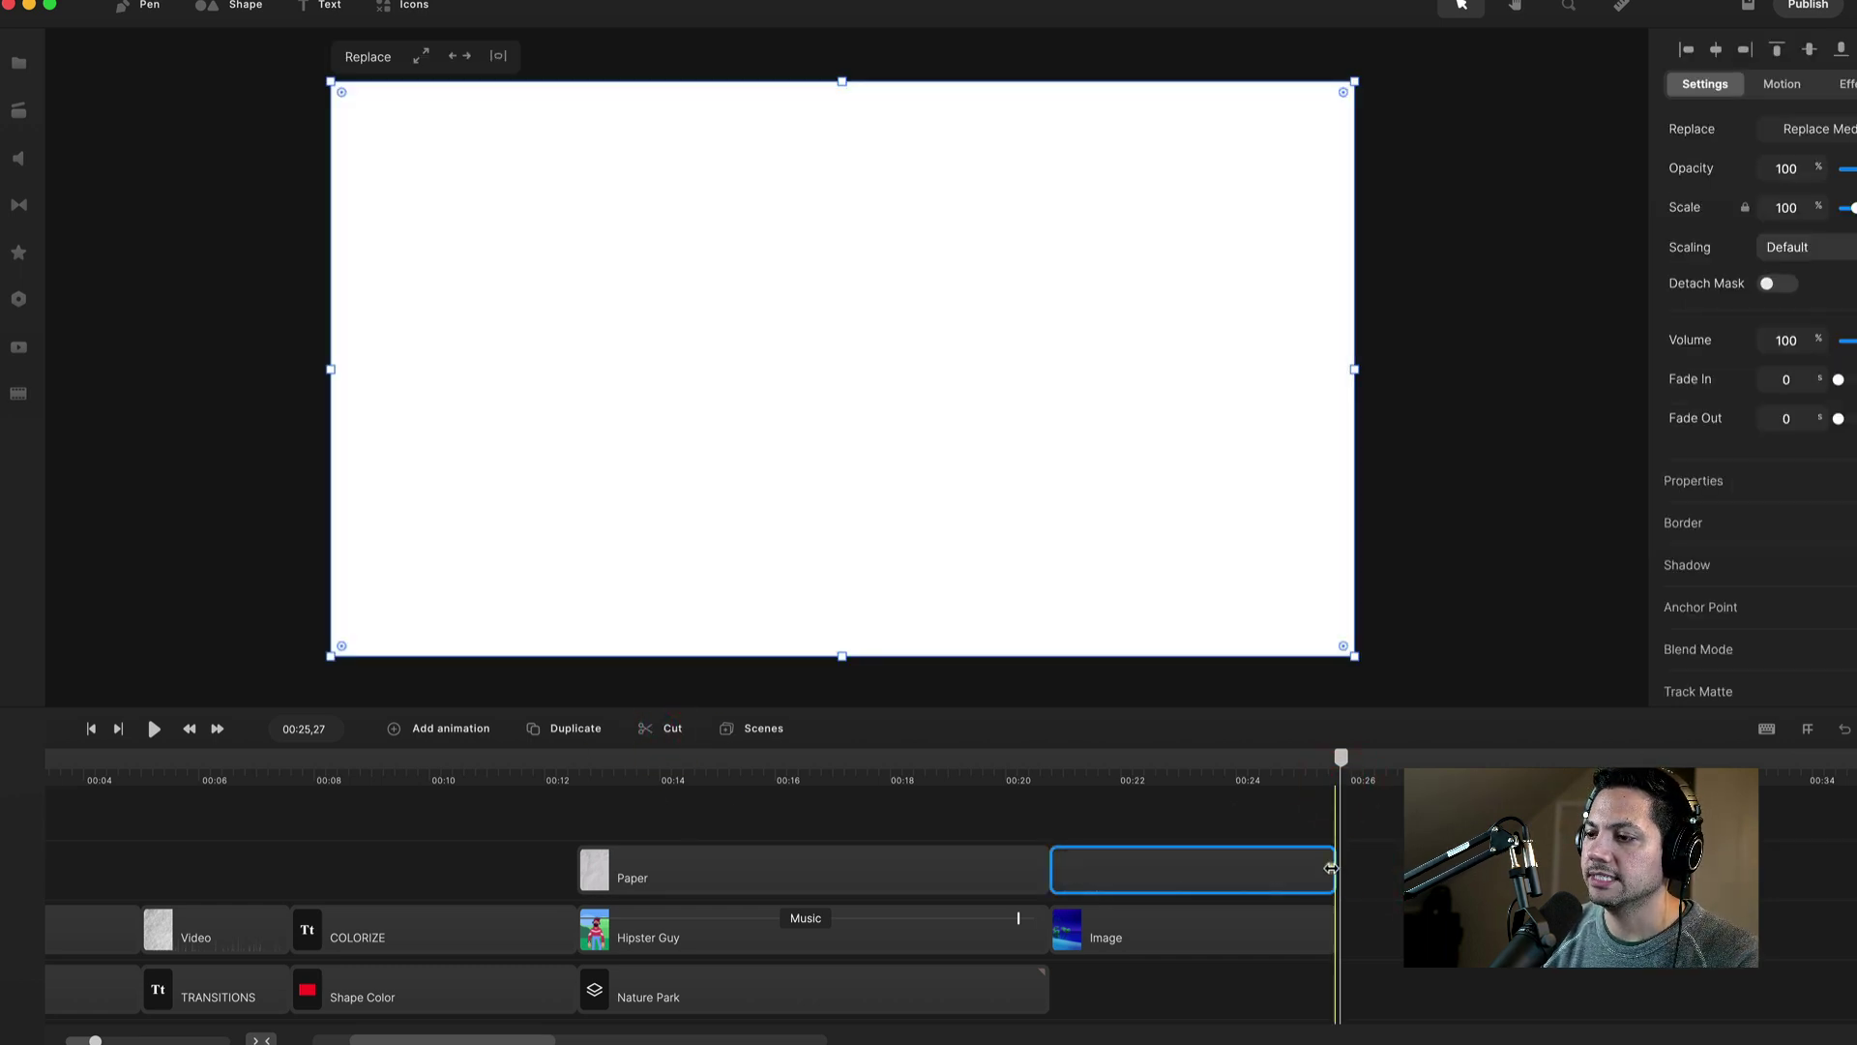
# Step: Rename the trimmed clip to 'Moon' and bring the playhead back to view it
pyautogui.rightClick(1168, 885)
pyautogui.click(1244, 666)
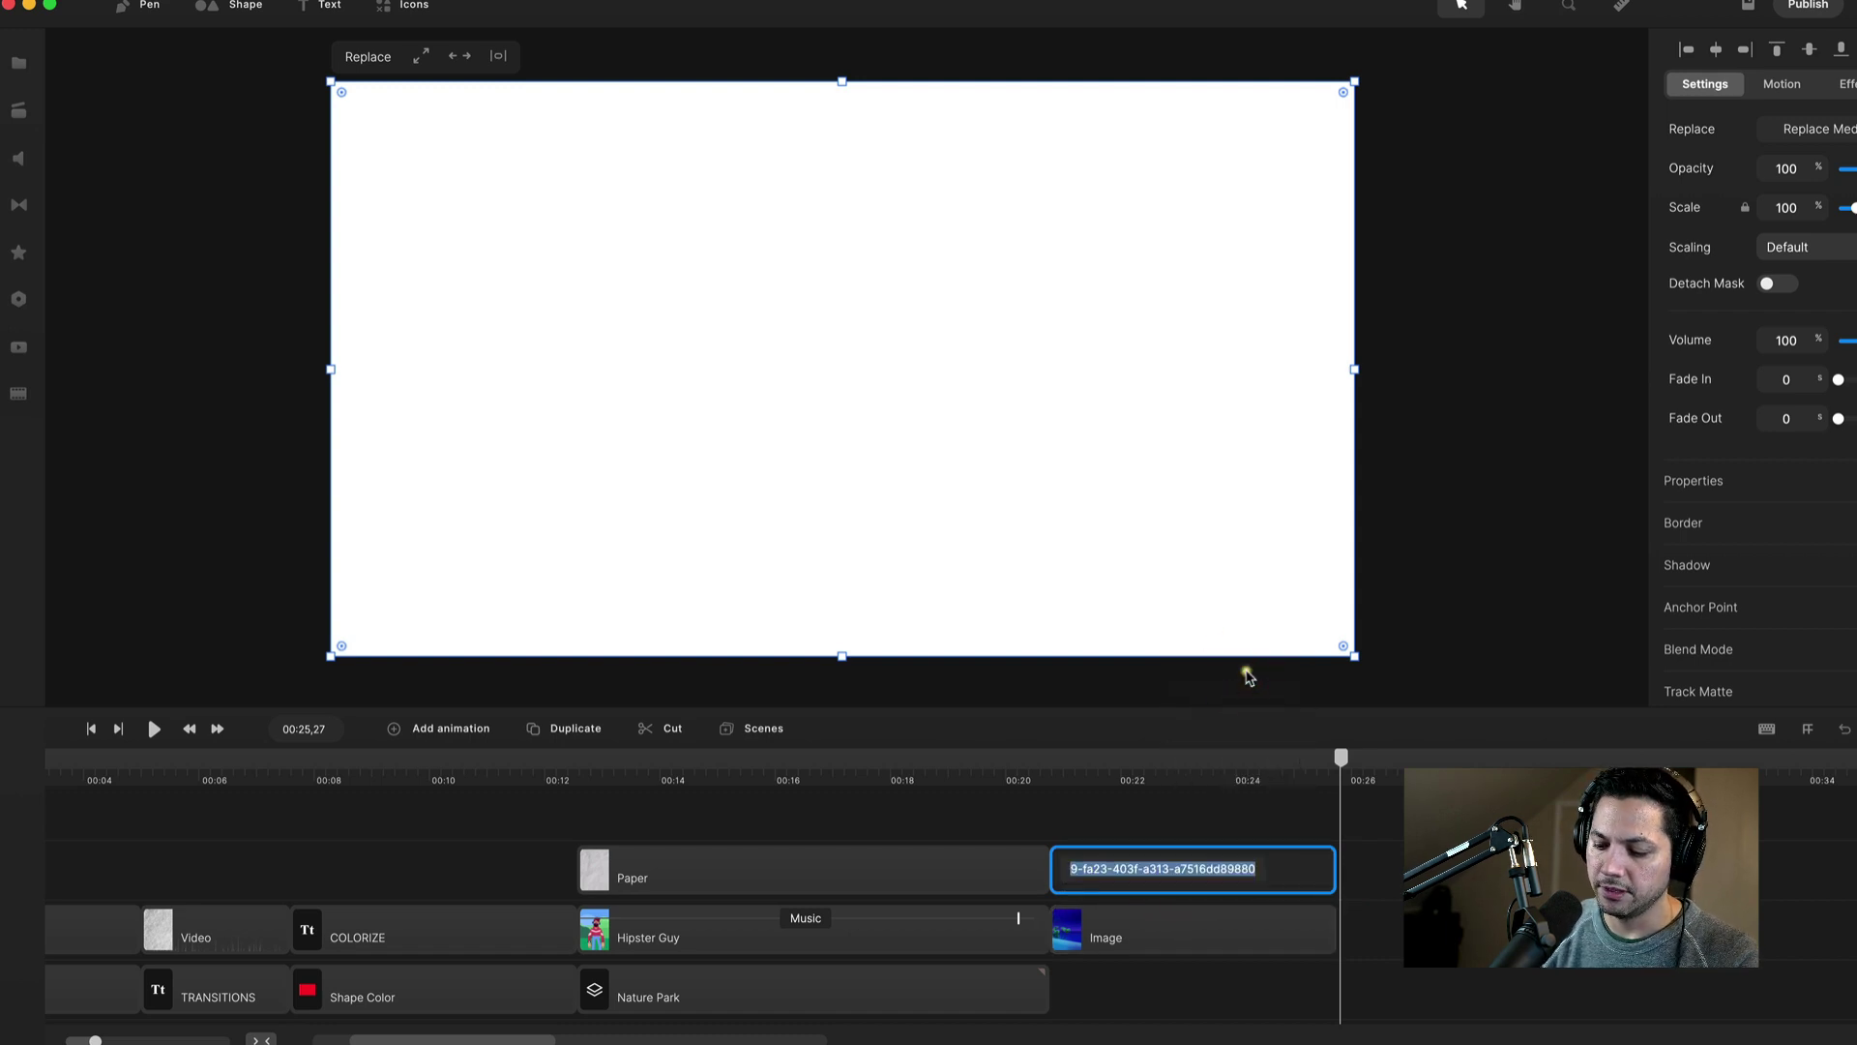
pyautogui.write('Moon')
pyautogui.press('Return')
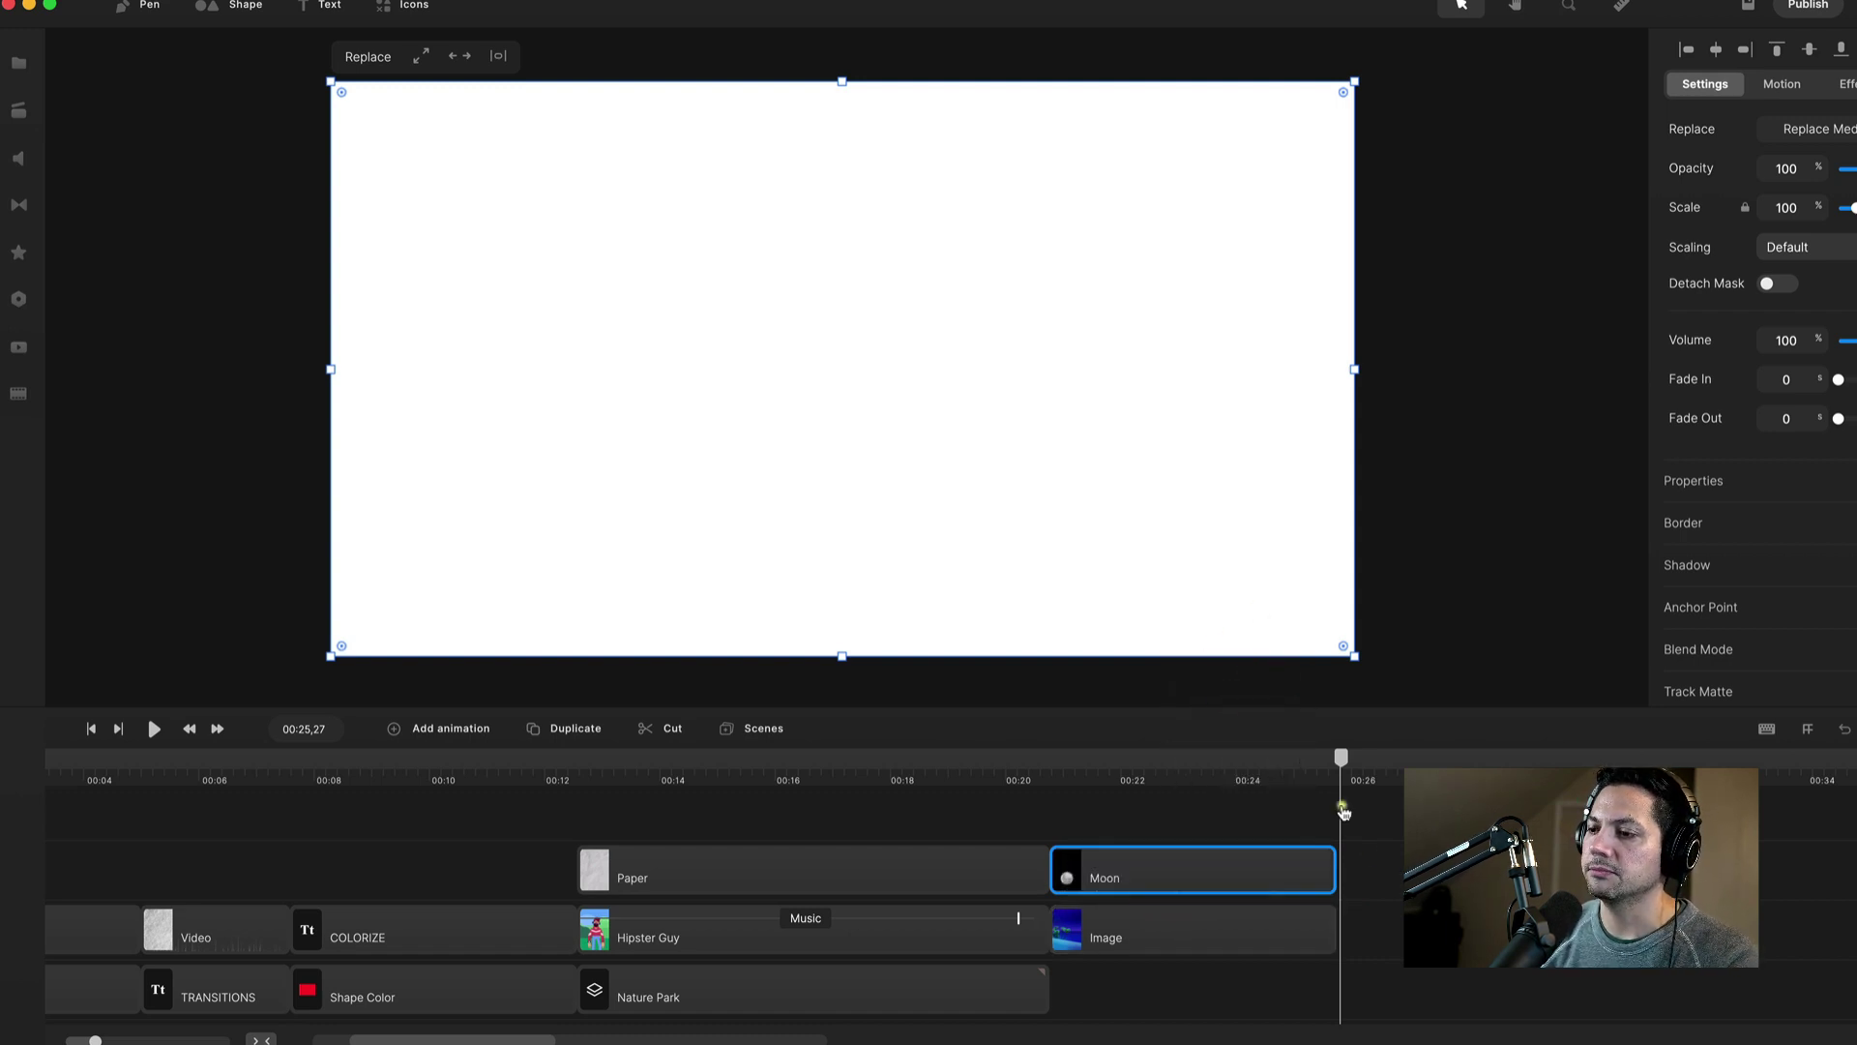
pyautogui.click(1200, 776)
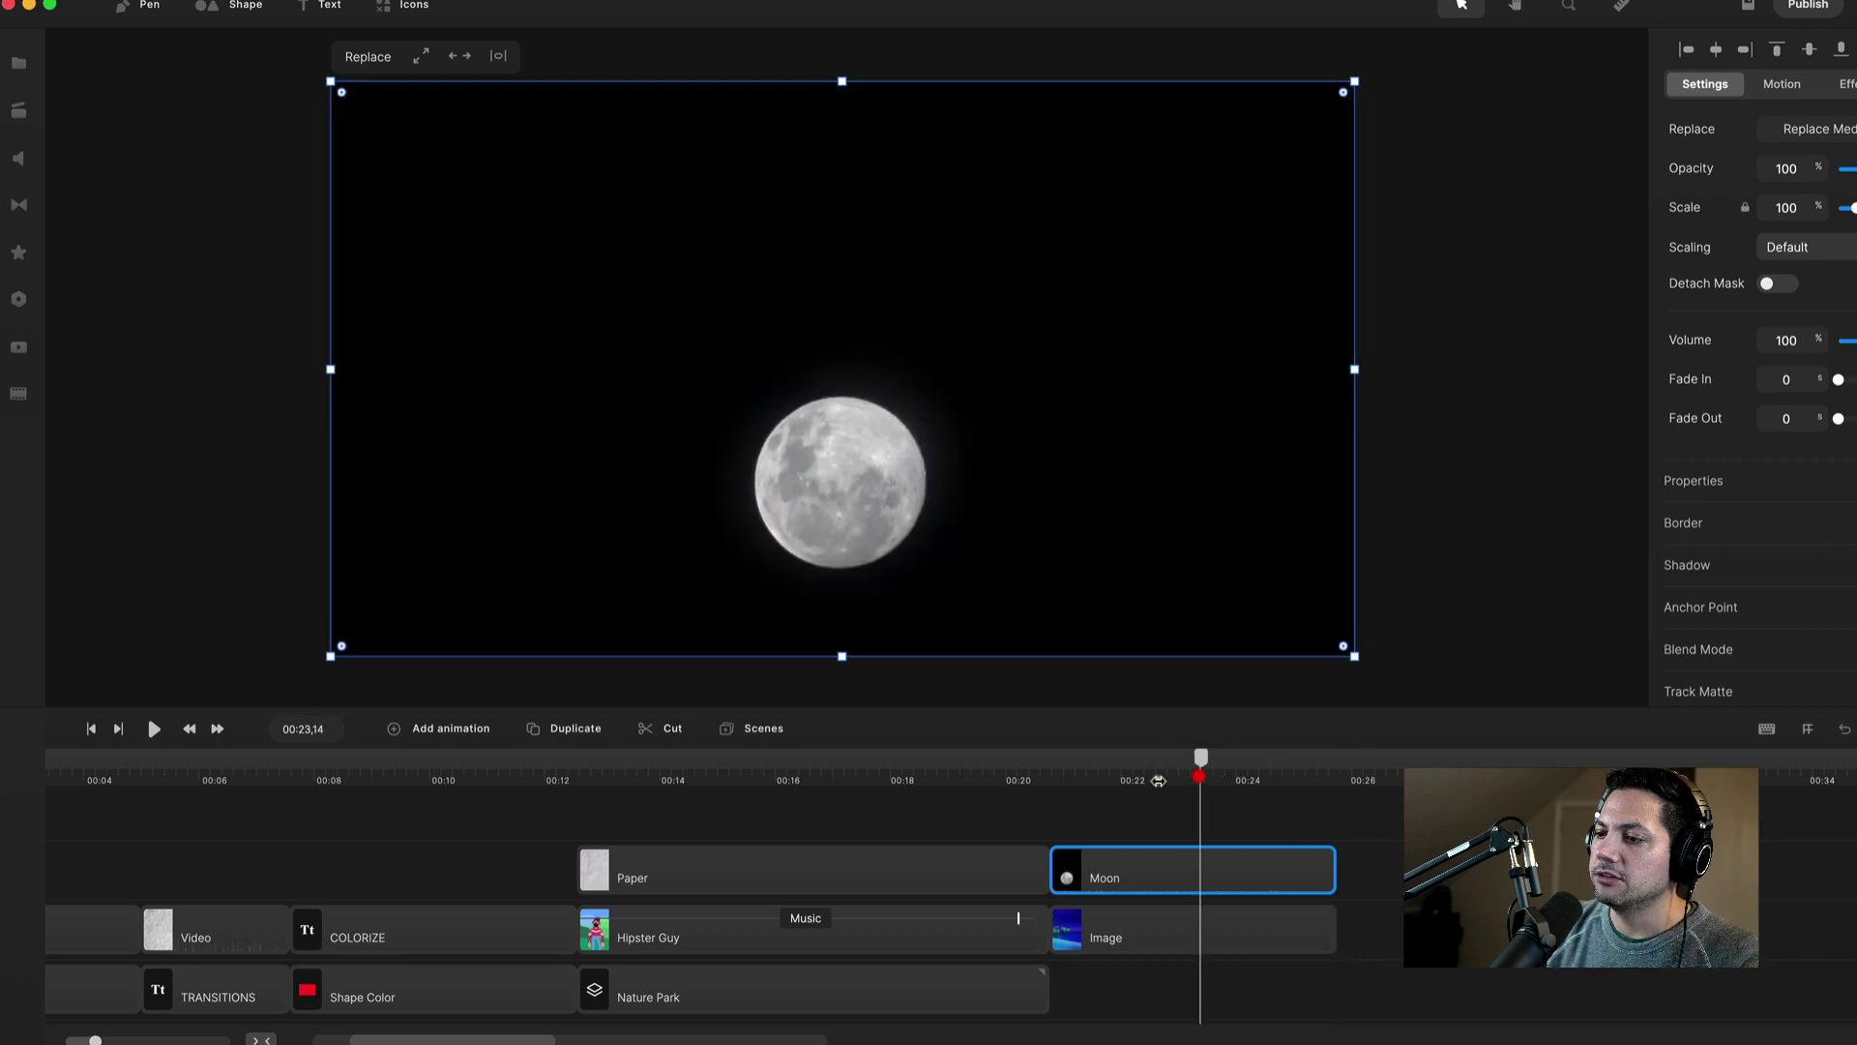
pyautogui.click(1149, 858)
# Step: Set the Moon clip's blend mode to Screen after comparing it with Lighter
pyautogui.click(1731, 654)
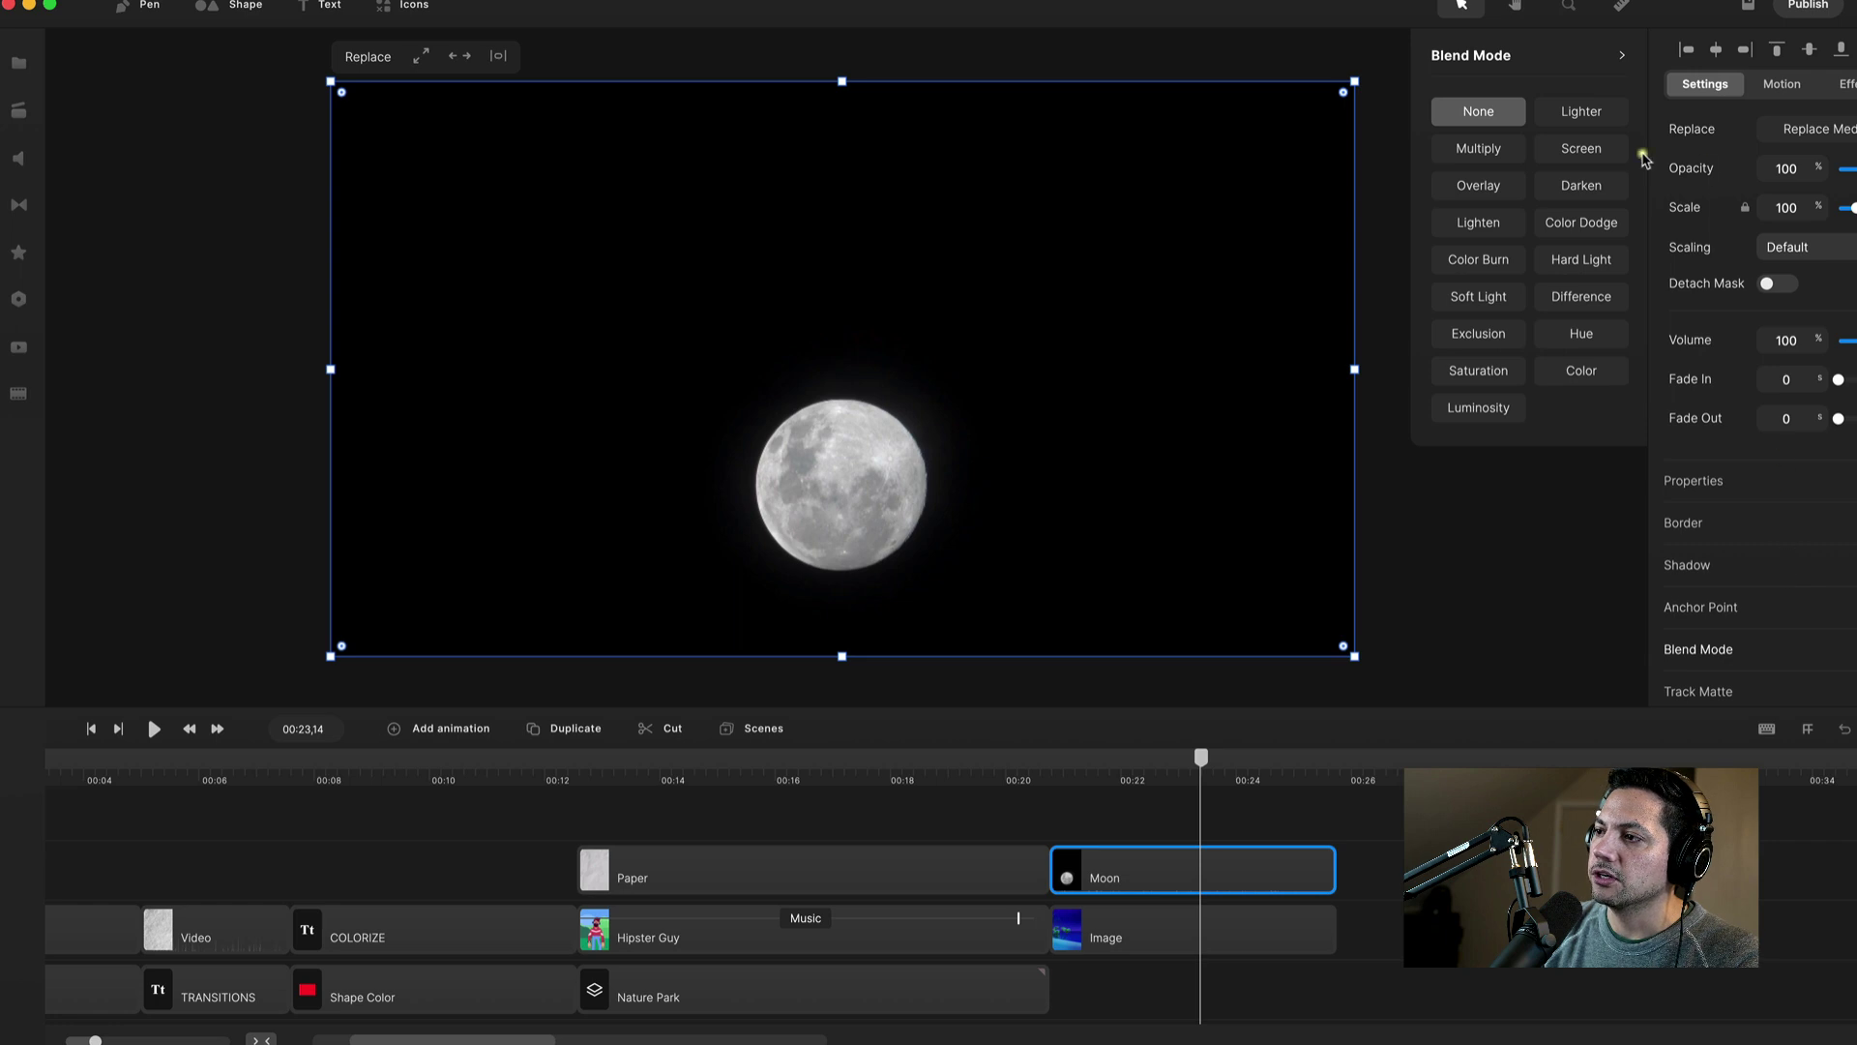
pyautogui.click(1586, 151)
pyautogui.click(1582, 114)
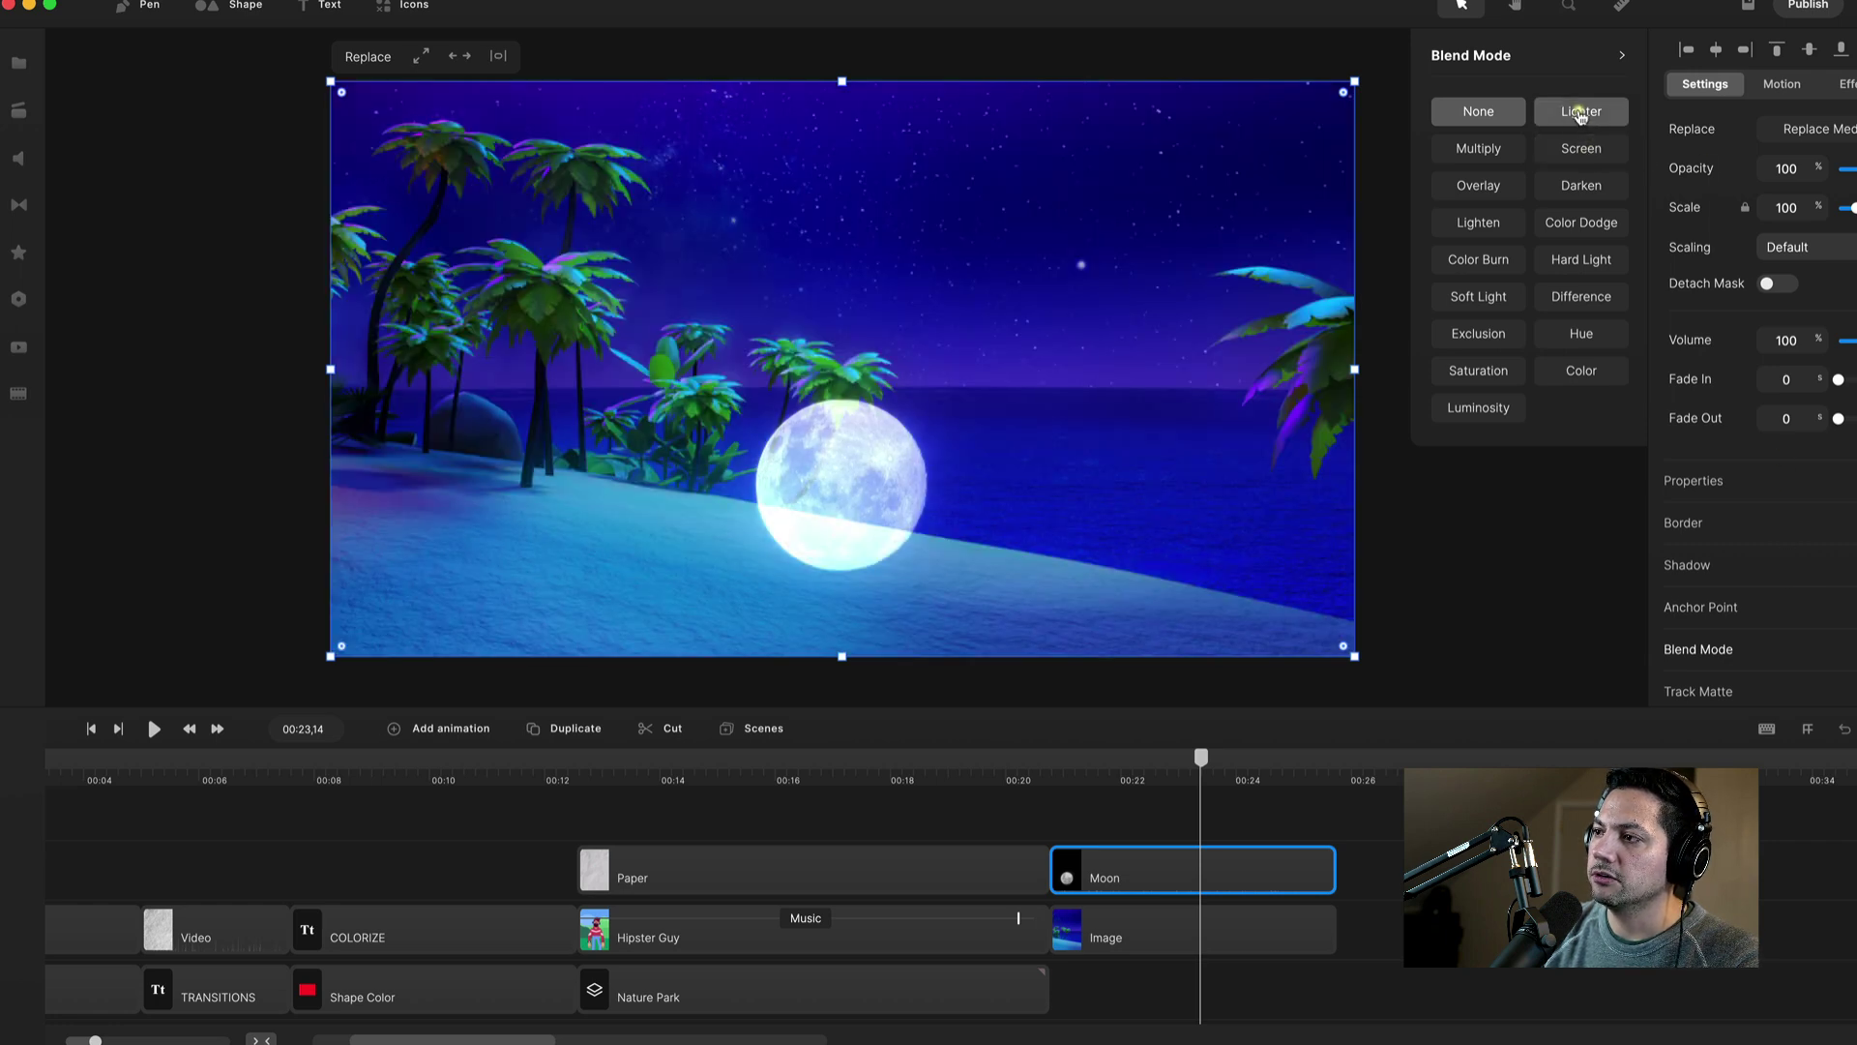
pyautogui.click(1583, 148)
pyautogui.click(1590, 117)
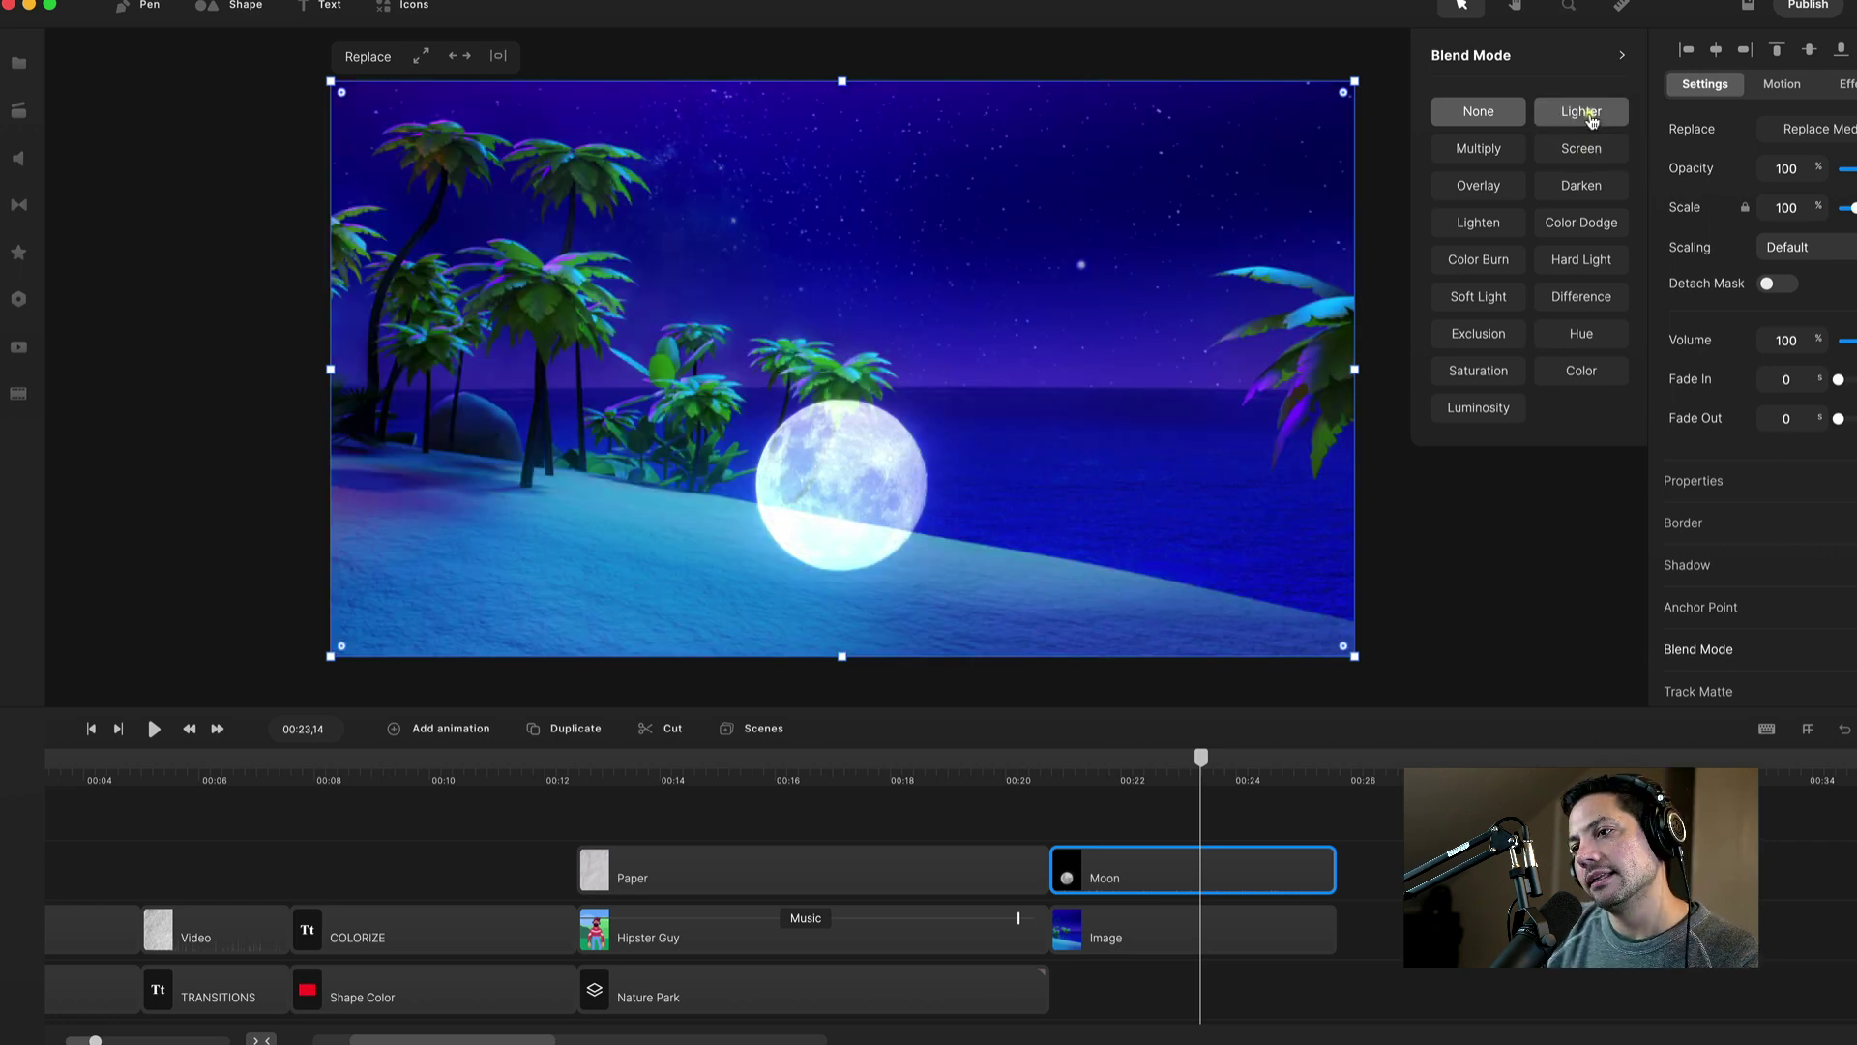
pyautogui.click(1585, 147)
pyautogui.click(1586, 114)
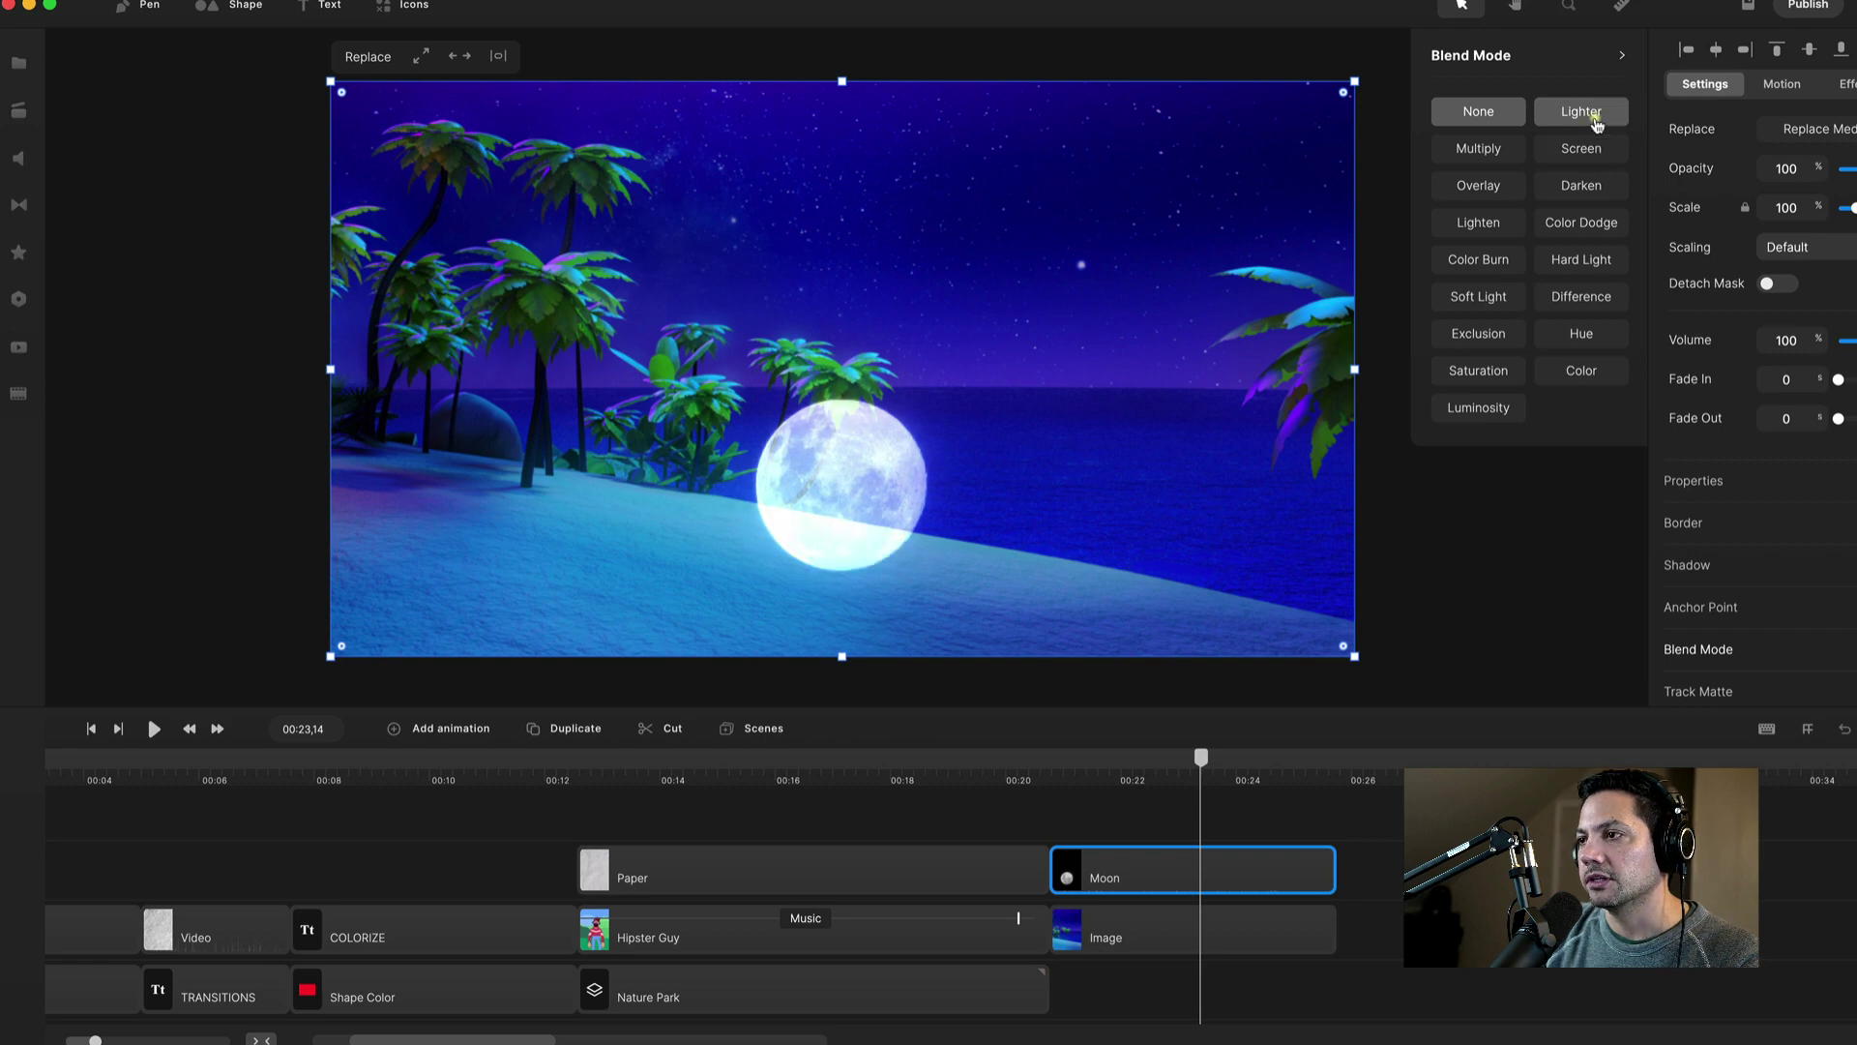
pyautogui.click(1591, 147)
# Step: Move the moon into the upper-right sky and enlarge it to about 106%
pyautogui.click(1151, 873)
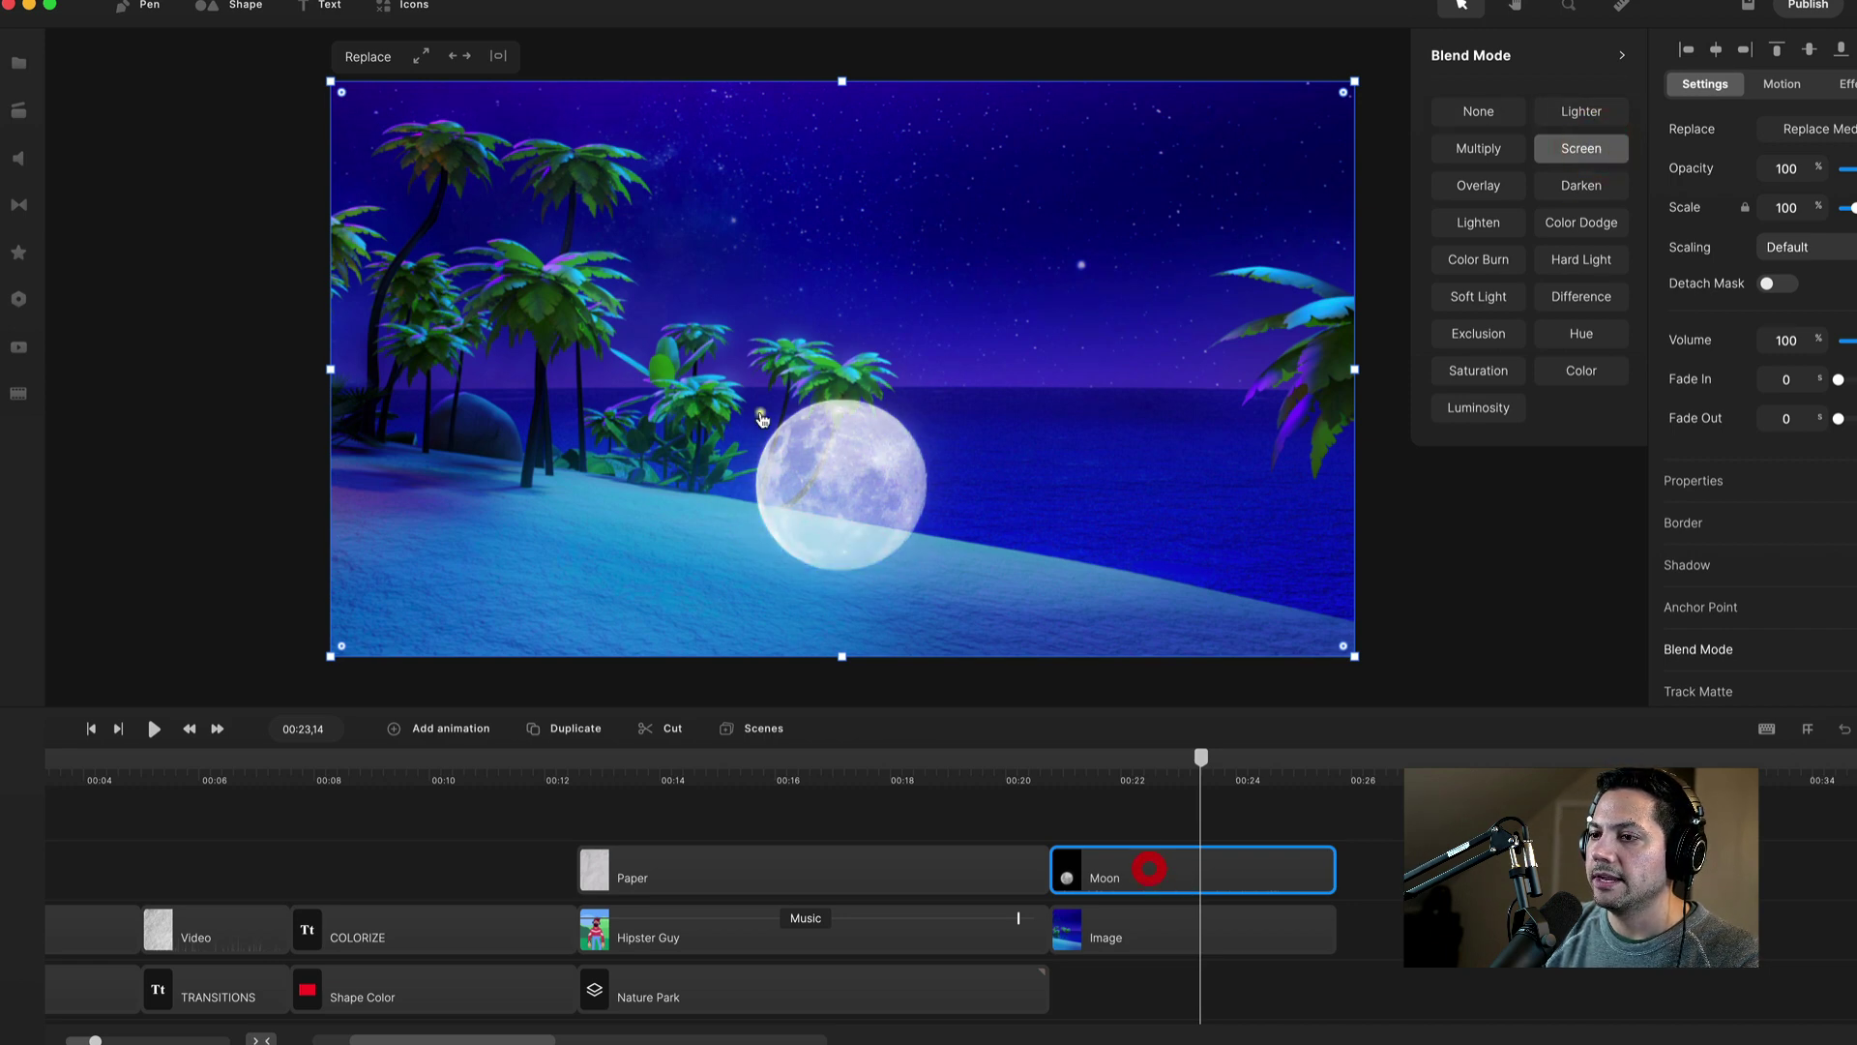
pyautogui.click(806, 471)
pyautogui.moveTo(846, 511); pyautogui.dragTo(1143, 186)
pyautogui.click(850, 303)
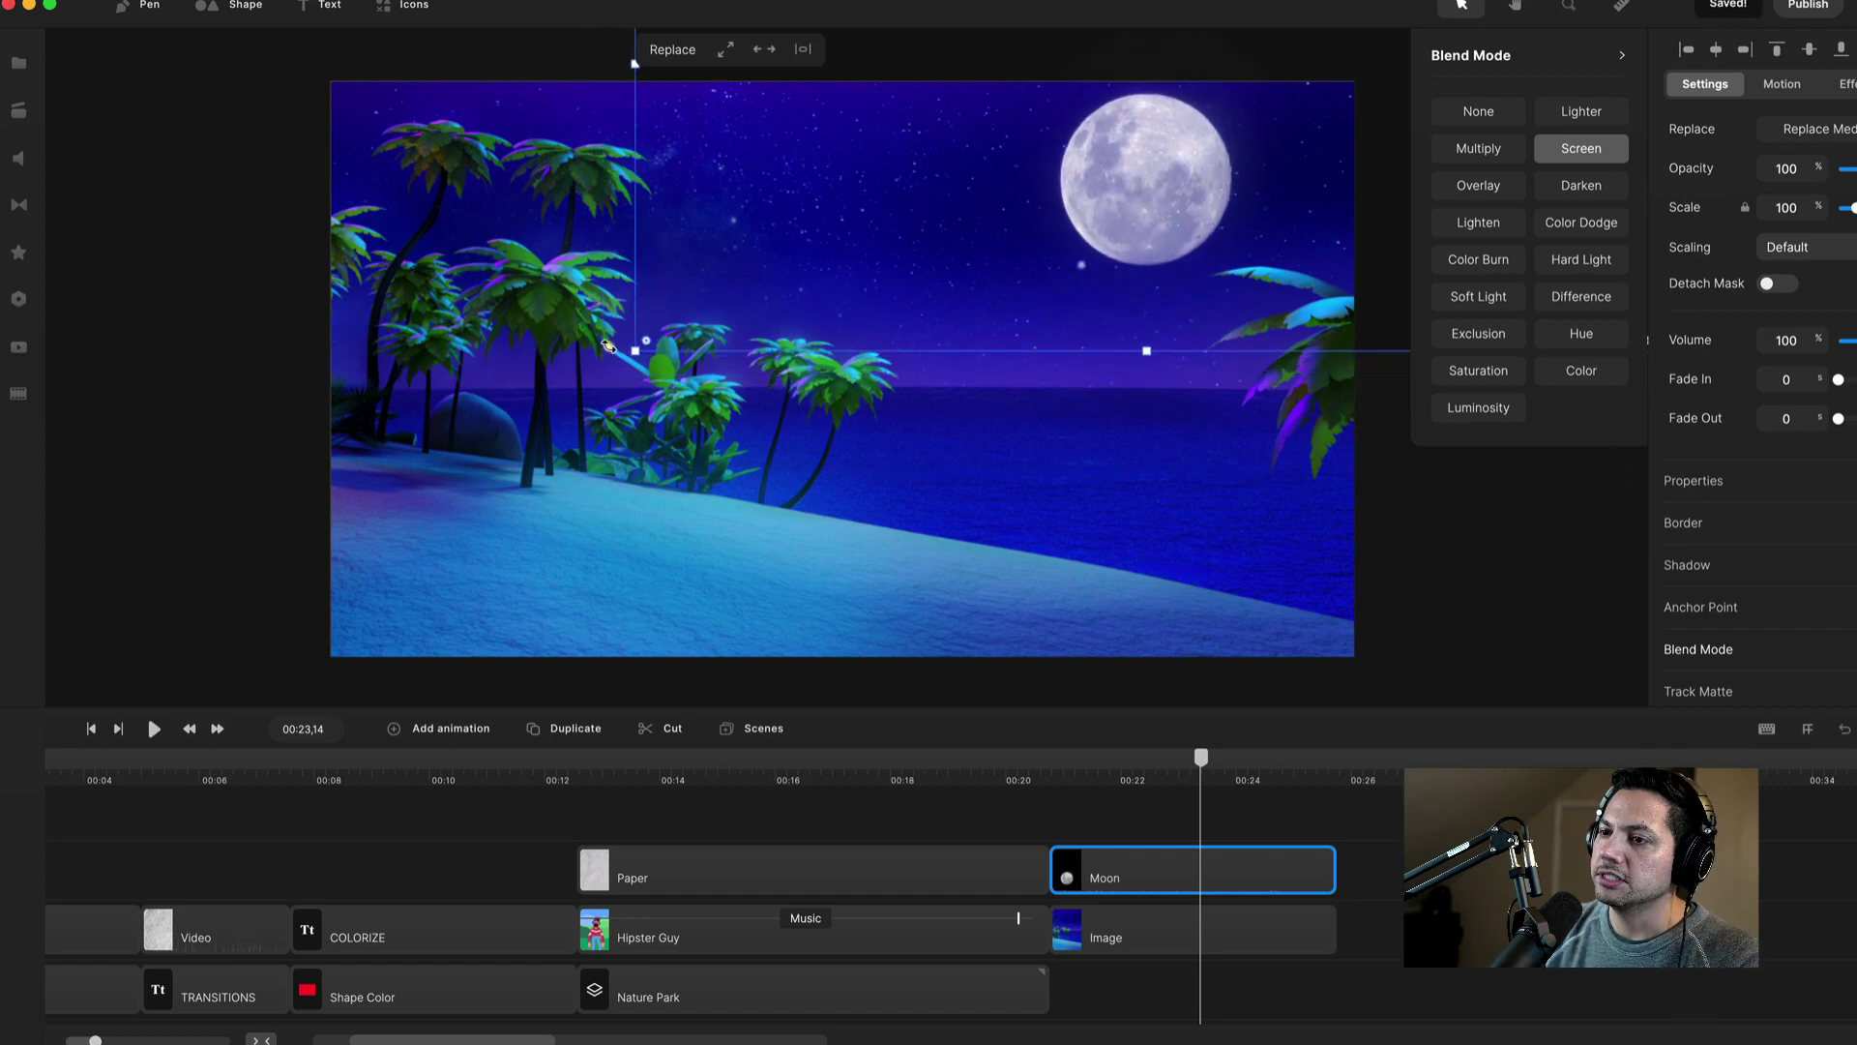
pyautogui.moveTo(634, 351); pyautogui.dragTo(577, 391)
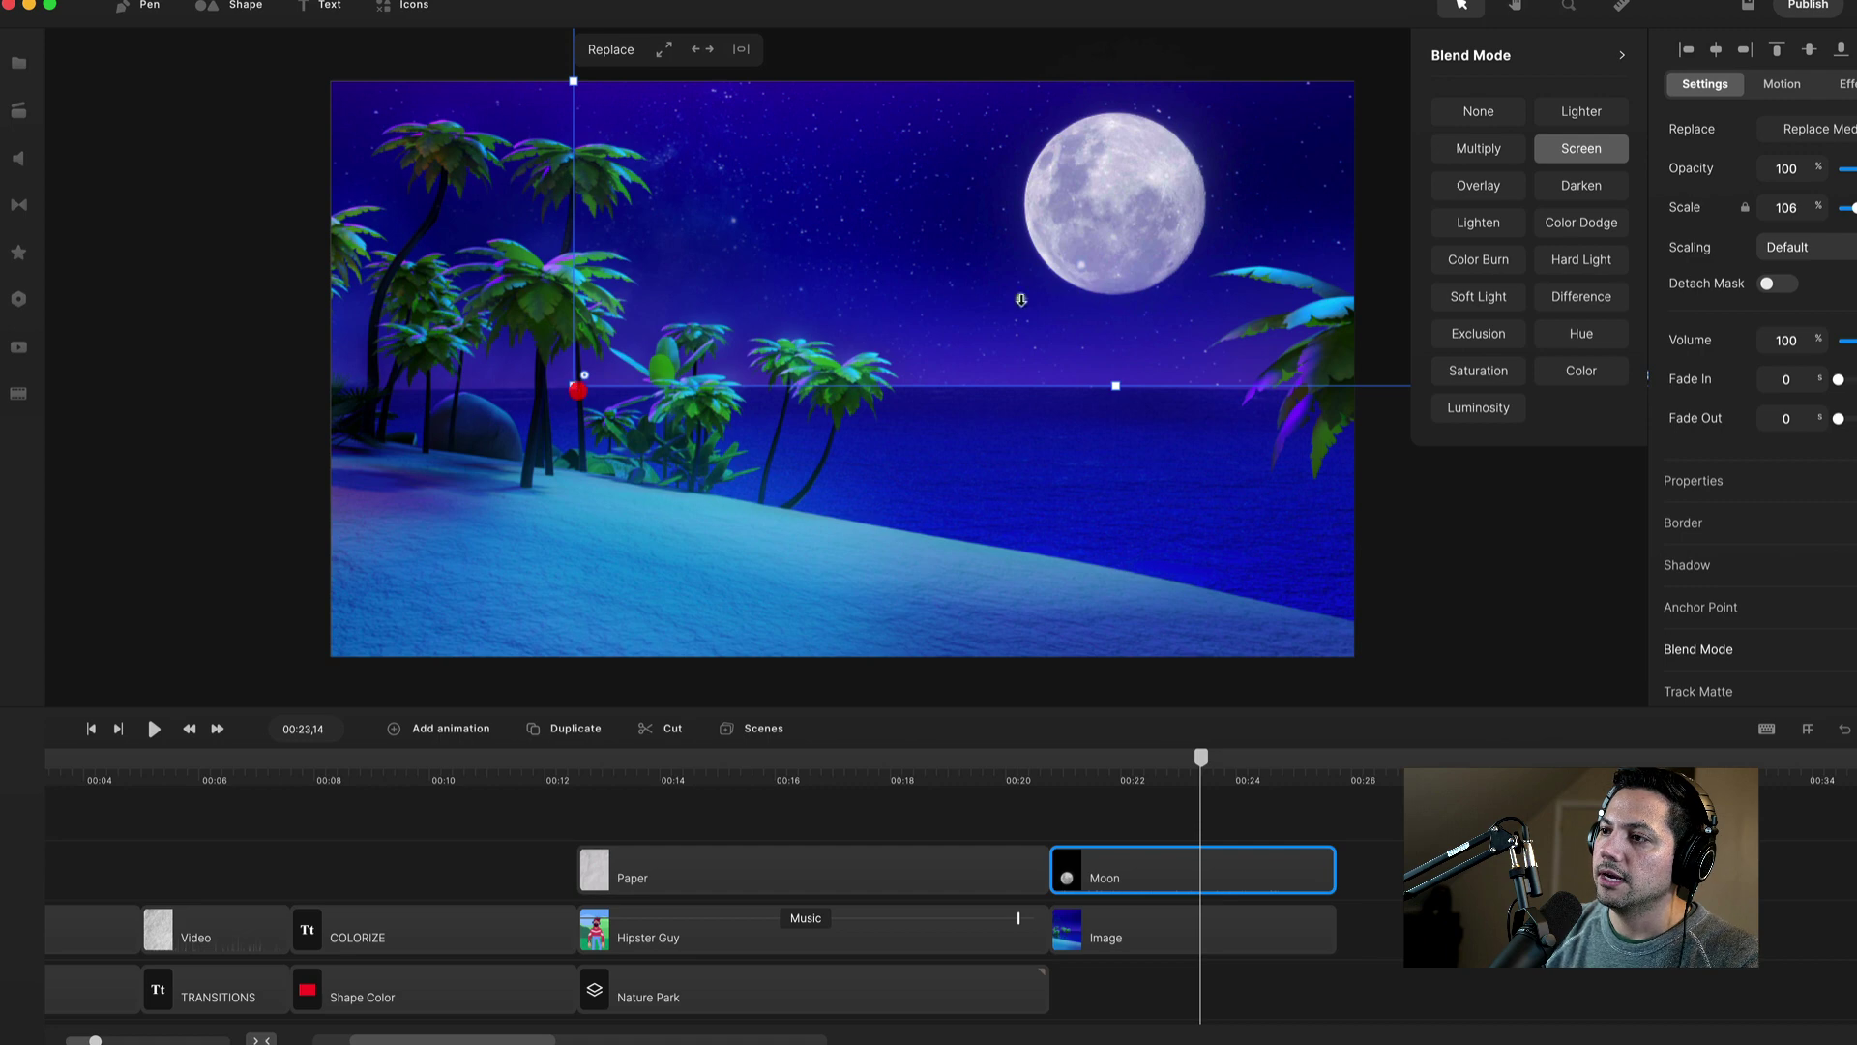
pyautogui.moveTo(1114, 208); pyautogui.dragTo(1120, 203)
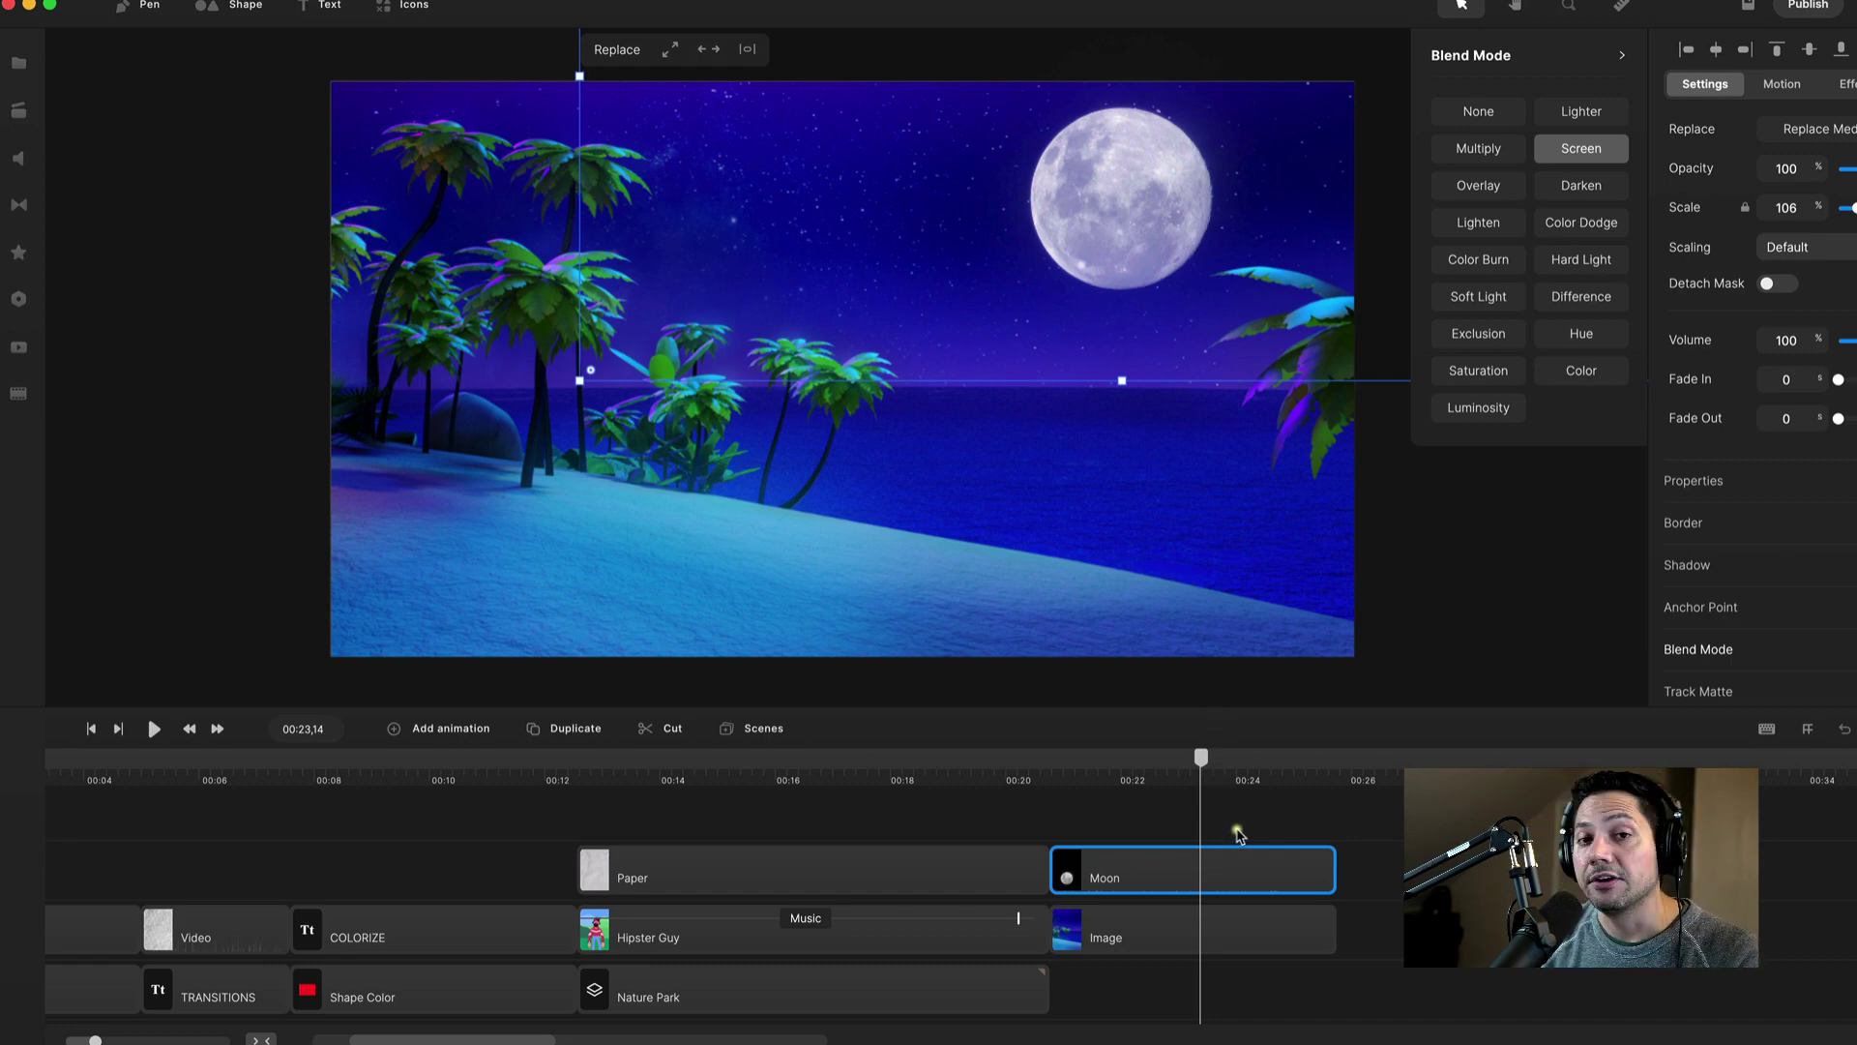
pyautogui.click(1350, 809)
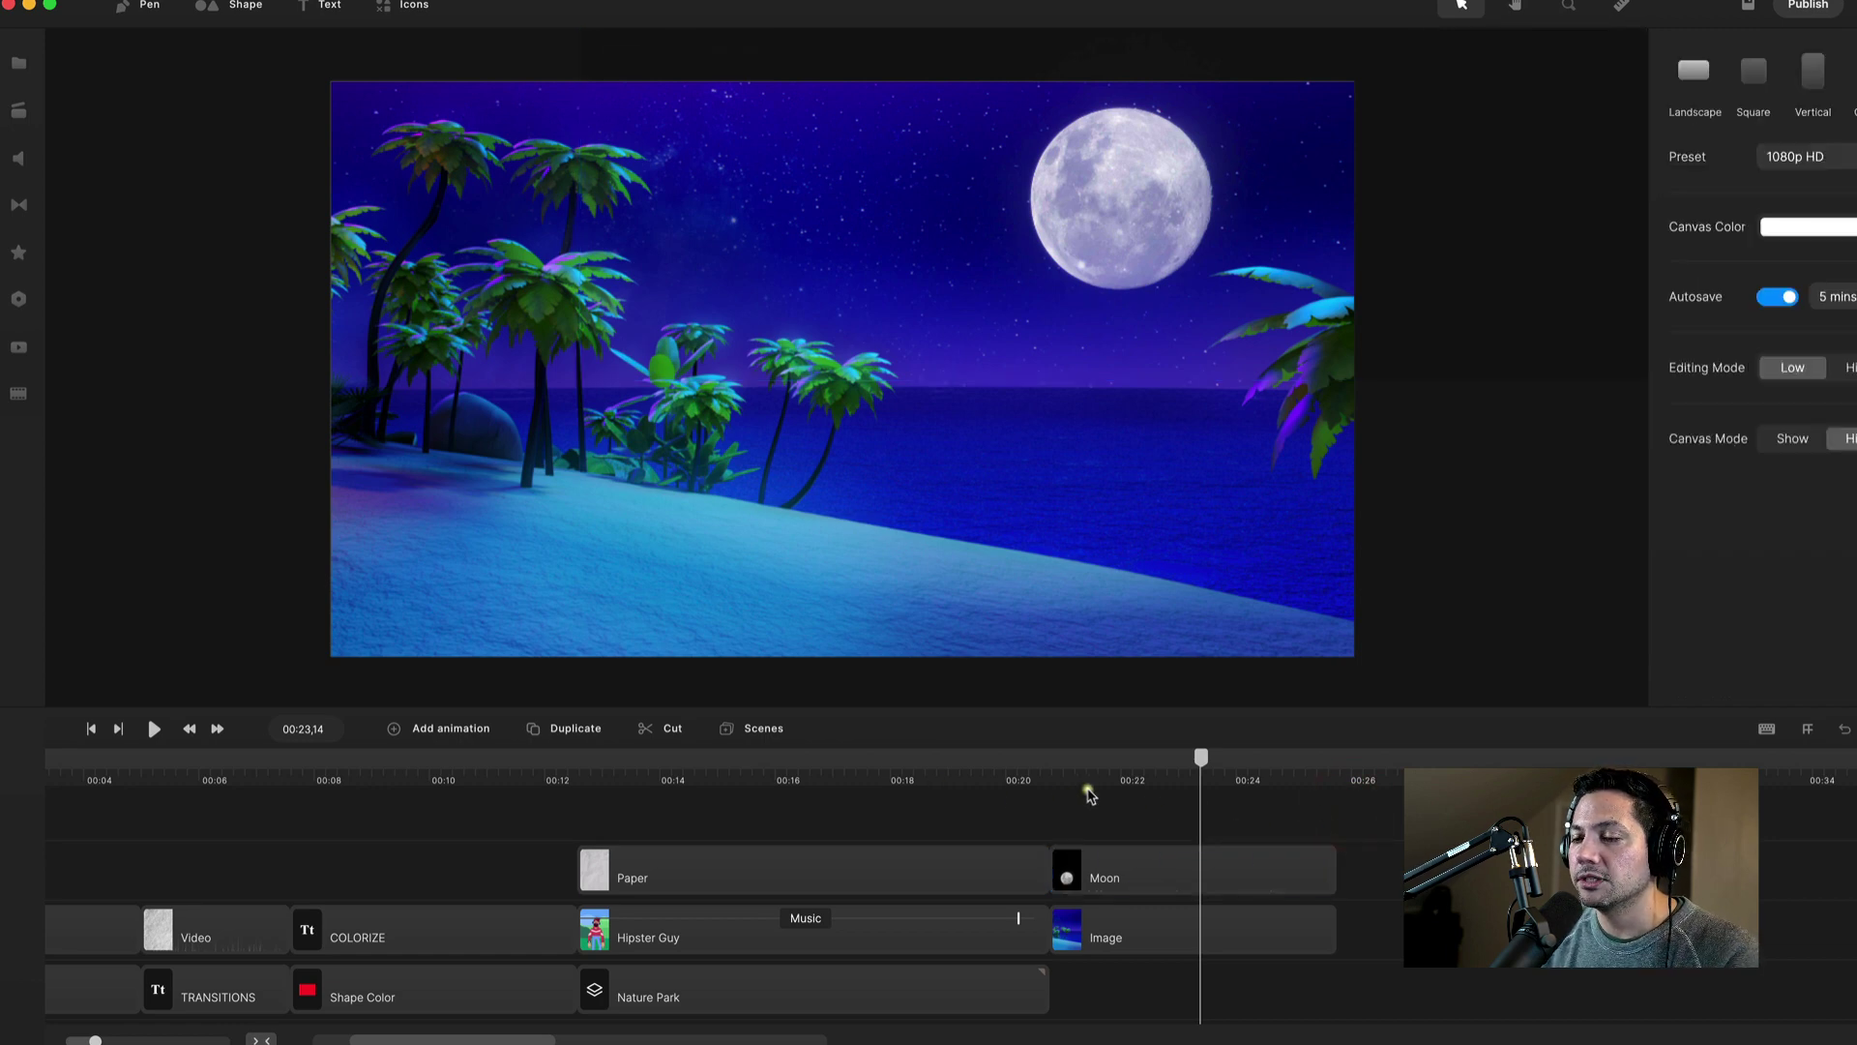